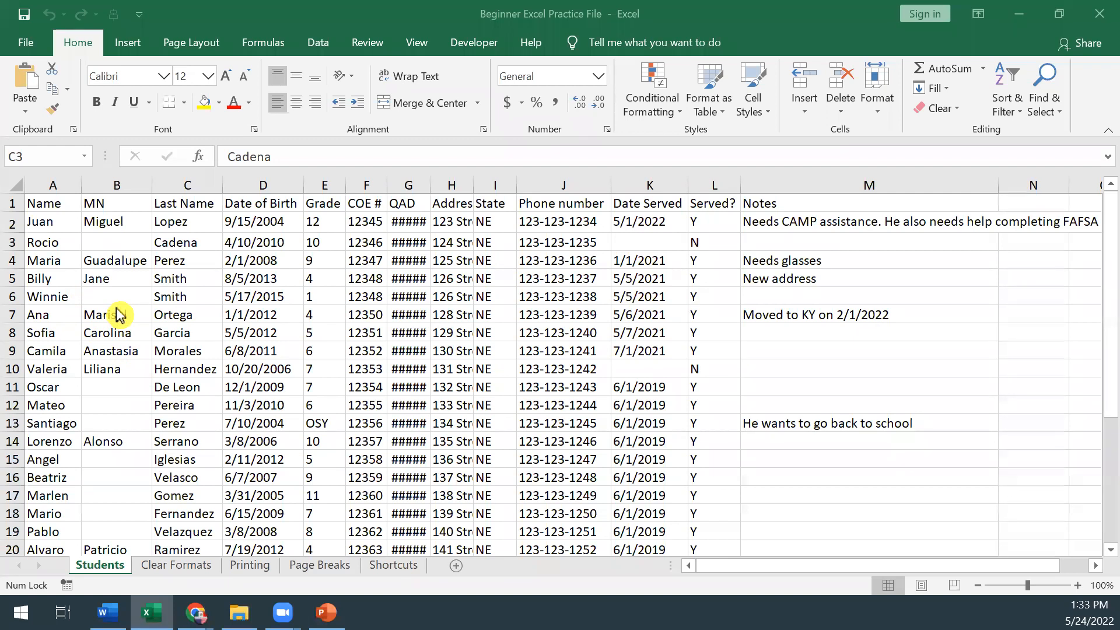
Look through the rows of the Students sheet from the header row down to the last student record
scroll(117, 315, "down", 2)
scroll(117, 315, "up", 2)
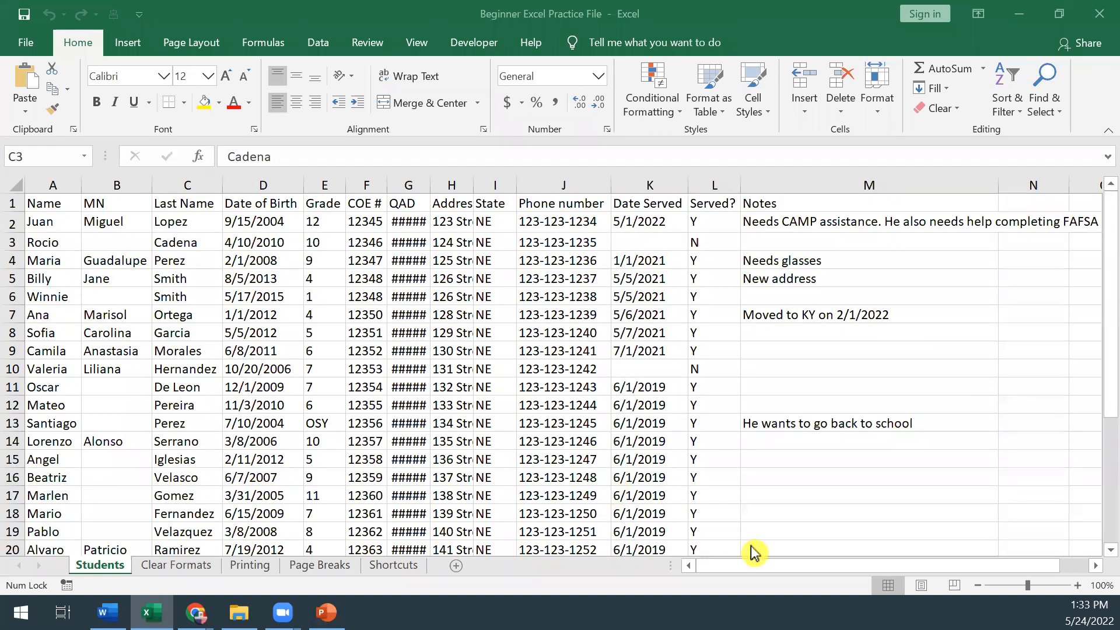
left_click_drag(780, 570, 718, 592)
scroll(319, 448, "down", 2)
scroll(319, 449, "up", 2)
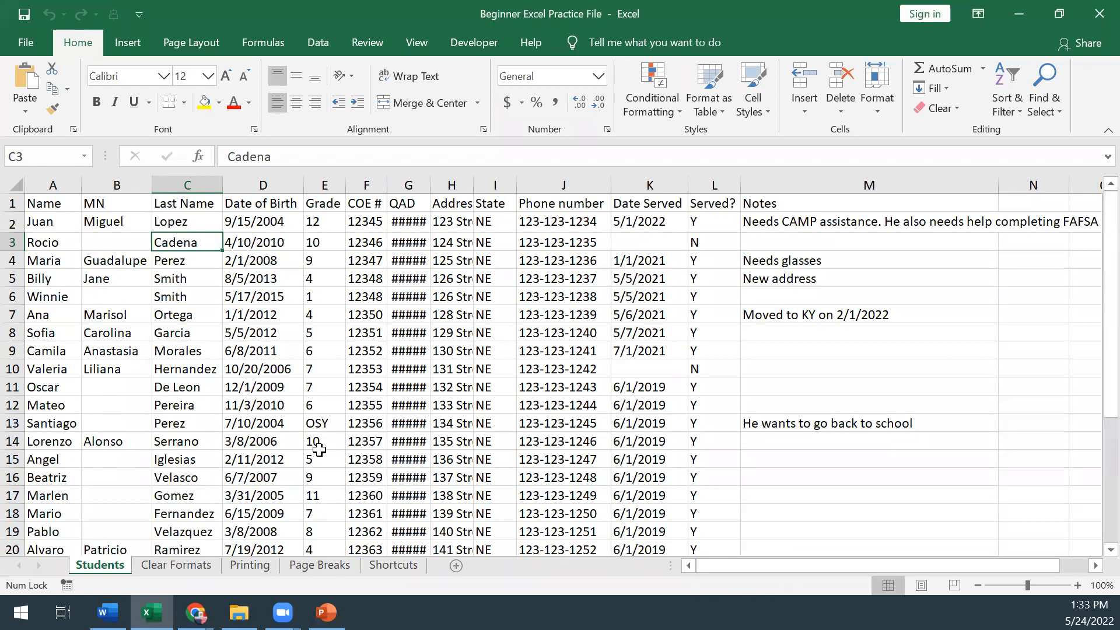
scroll(319, 448, "down", 2)
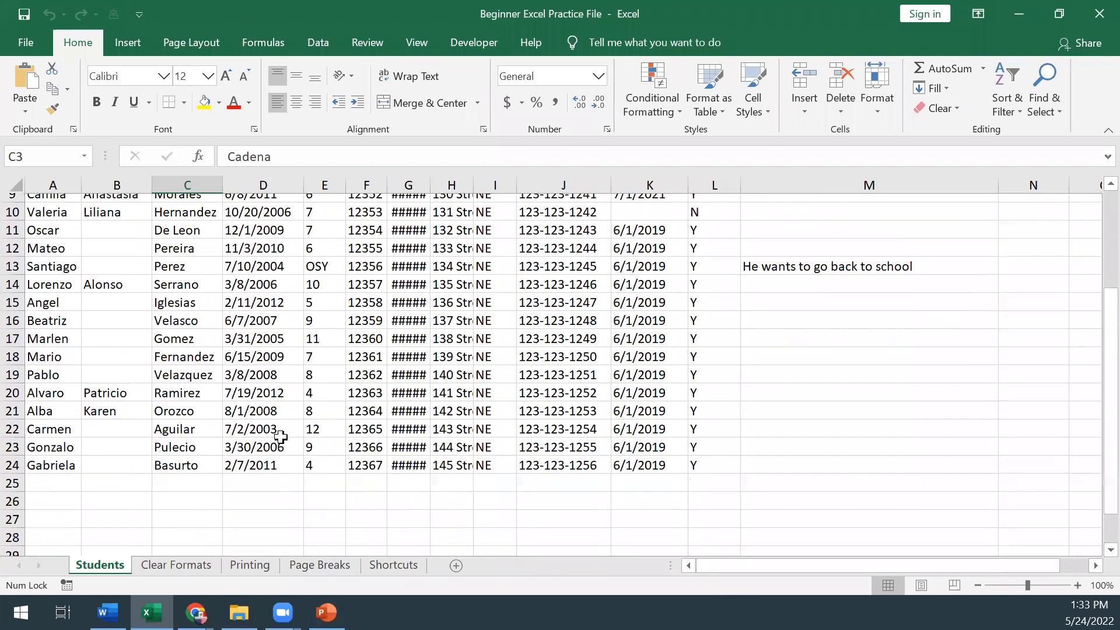
scroll(77, 445, "up", 2)
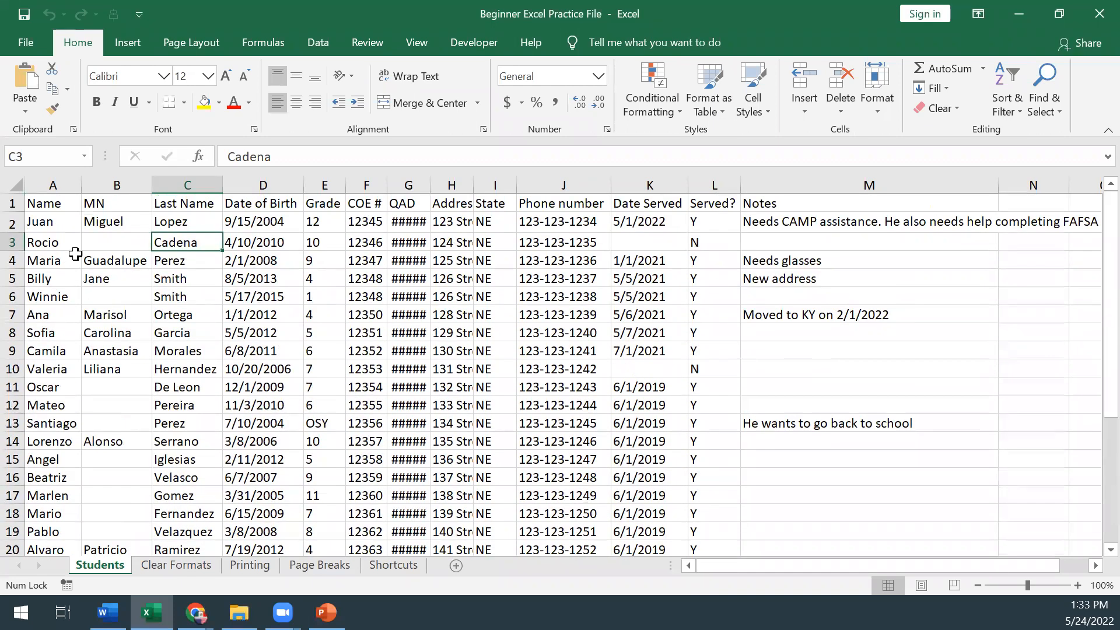
scroll(68, 236, "down", 1)
scroll(68, 226, "up", 1)
scroll(69, 226, "down", 4)
scroll(68, 226, "up", 4)
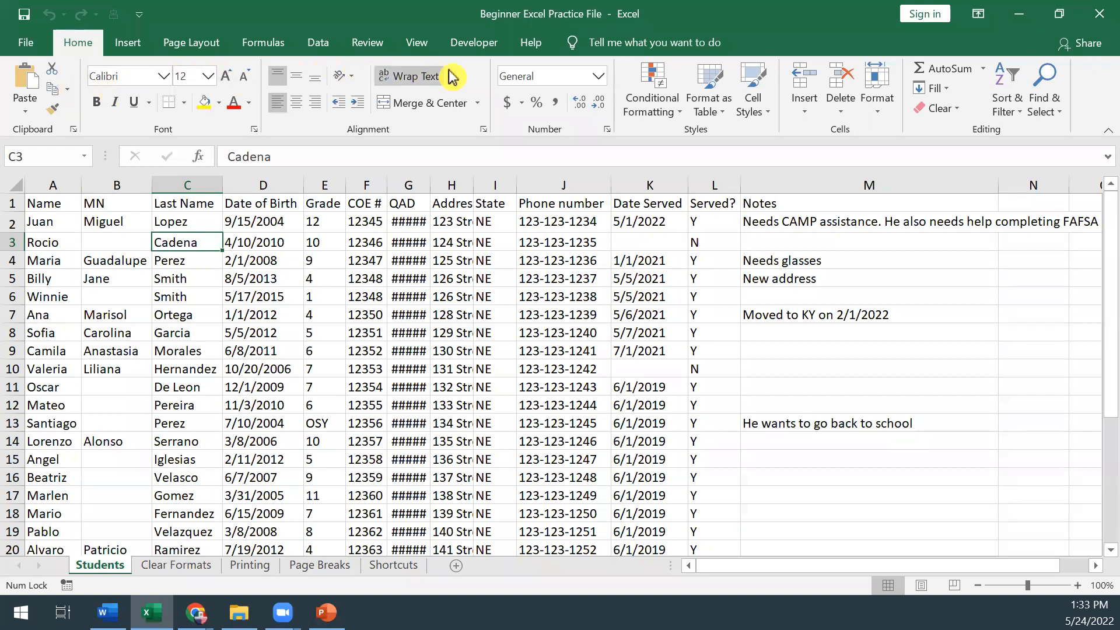
left_click(129, 47)
left_click(177, 47)
left_click(248, 44)
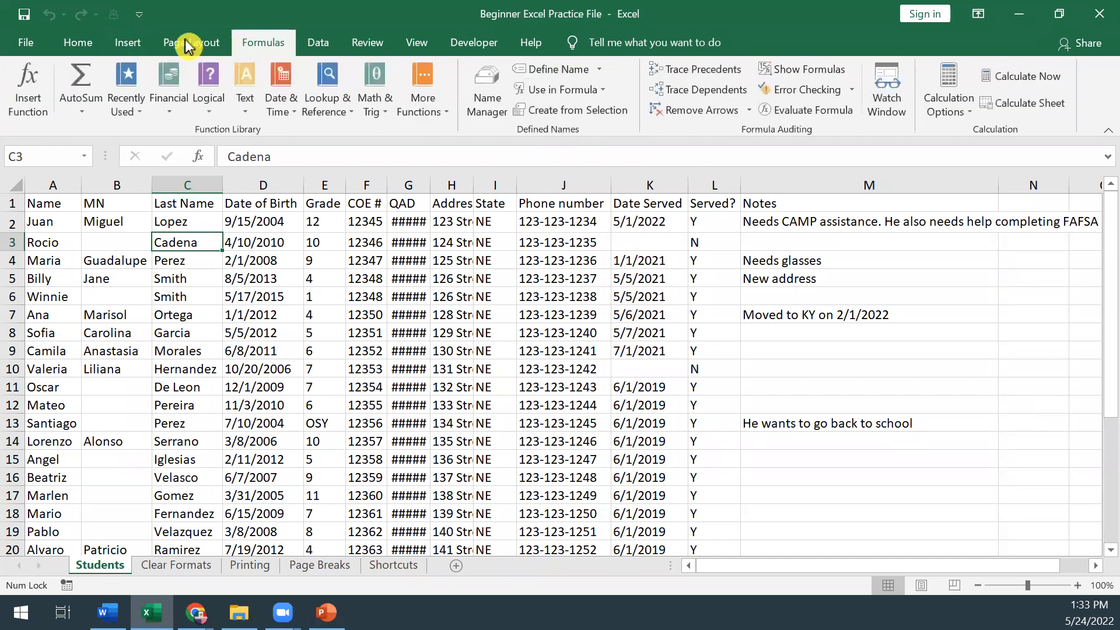
left_click(83, 42)
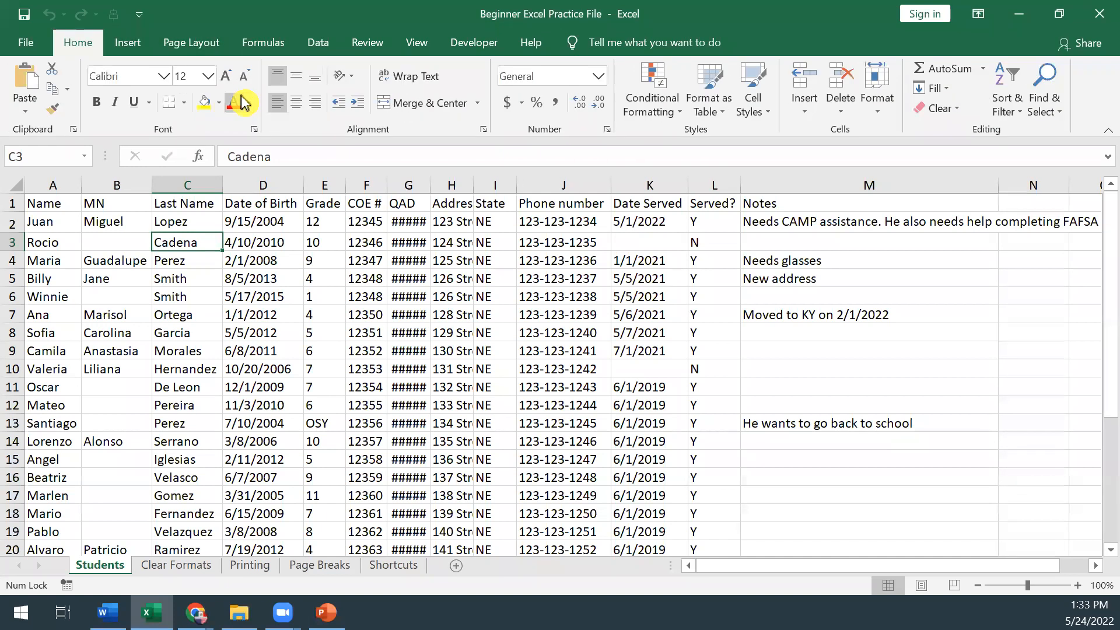
Freeze the top row of the Students sheet and check the headers against the rows further down
left_click(415, 47)
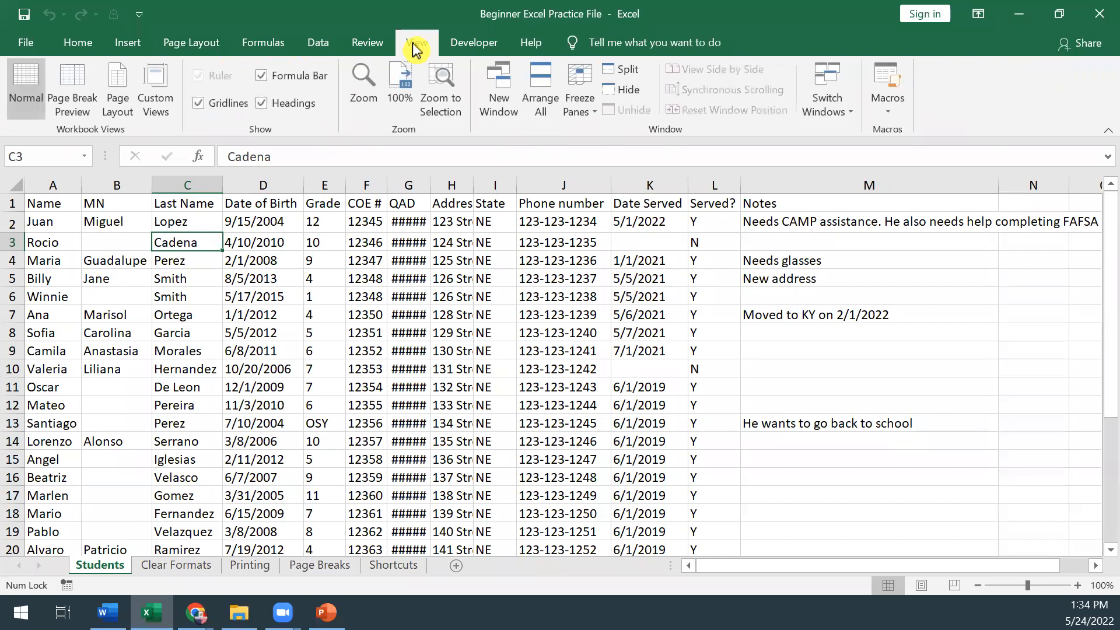
left_click(586, 111)
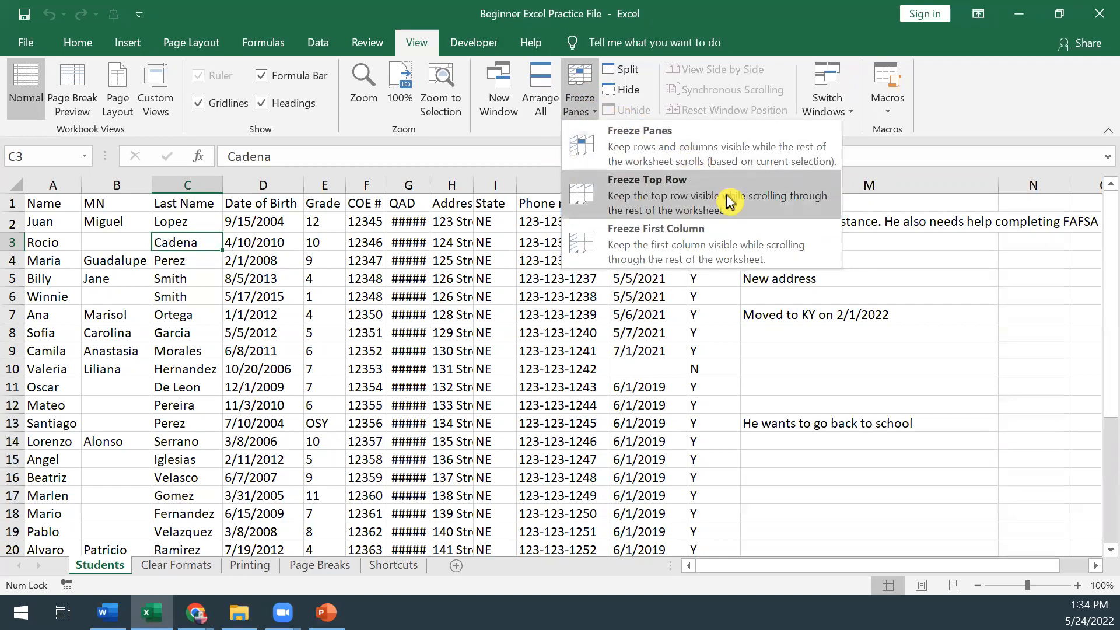
left_click(775, 203)
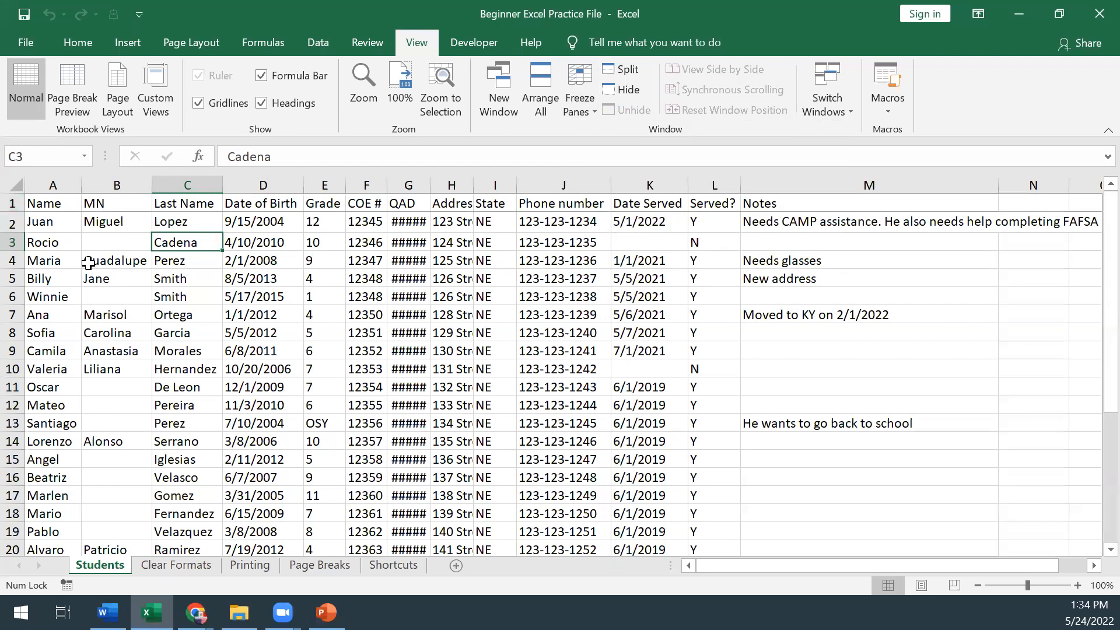
scroll(87, 263, "down", 2)
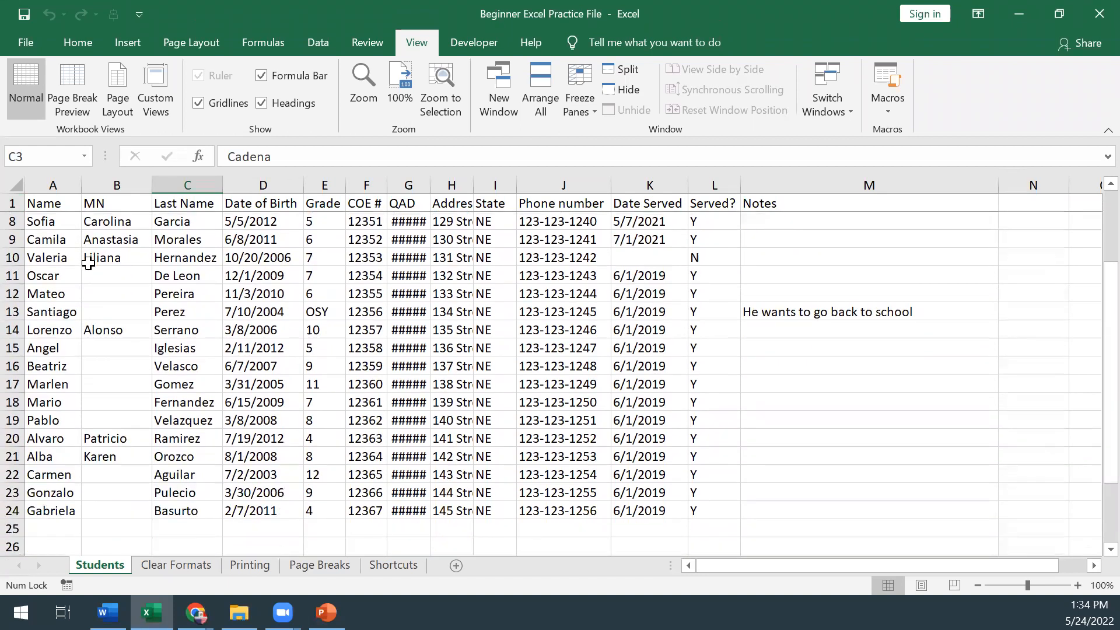
scroll(87, 263, "down", 1)
scroll(88, 264, "up", 3)
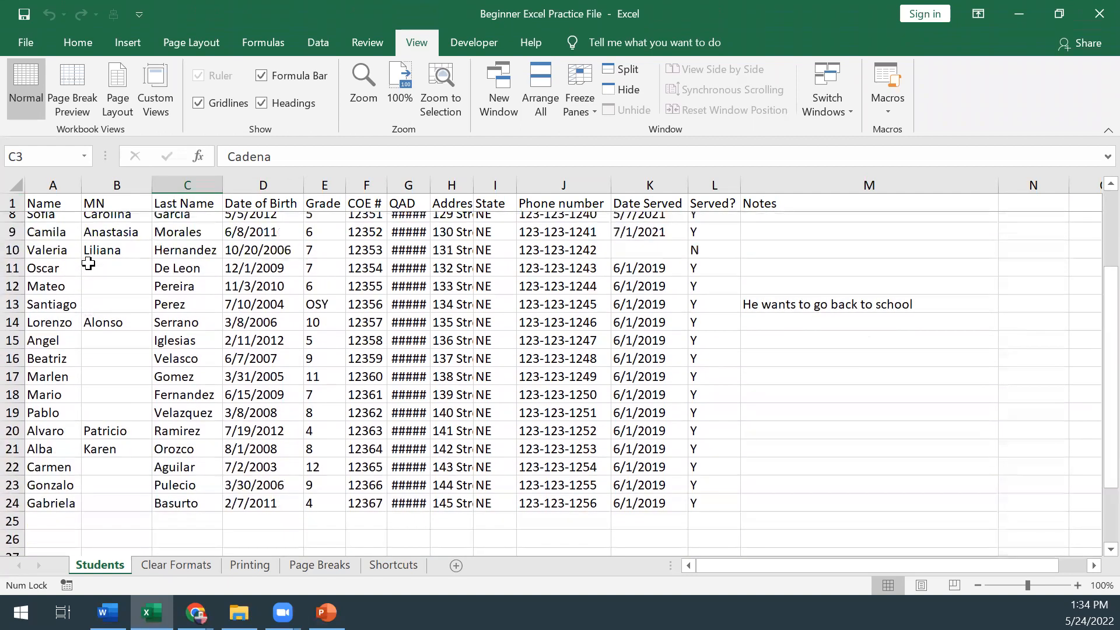
scroll(88, 263, "down", 3)
scroll(87, 263, "up", 3)
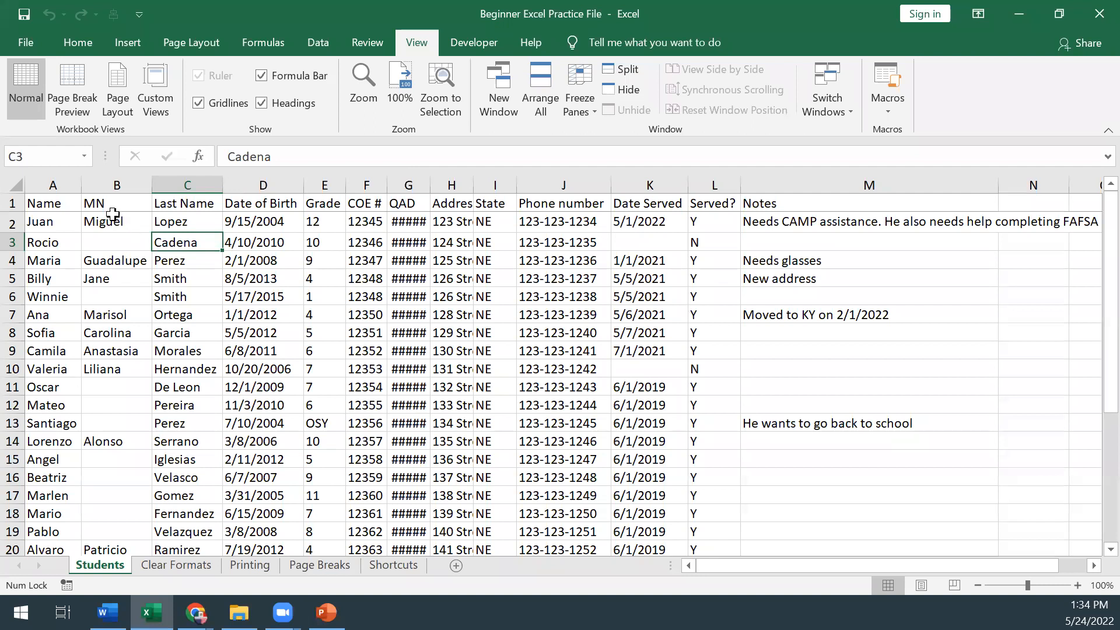
Highlight the header row and columns A to C, and check the cell references of D2, J11, G11 and D10
left_click_drag(59, 185, 190, 198)
left_click(13, 201)
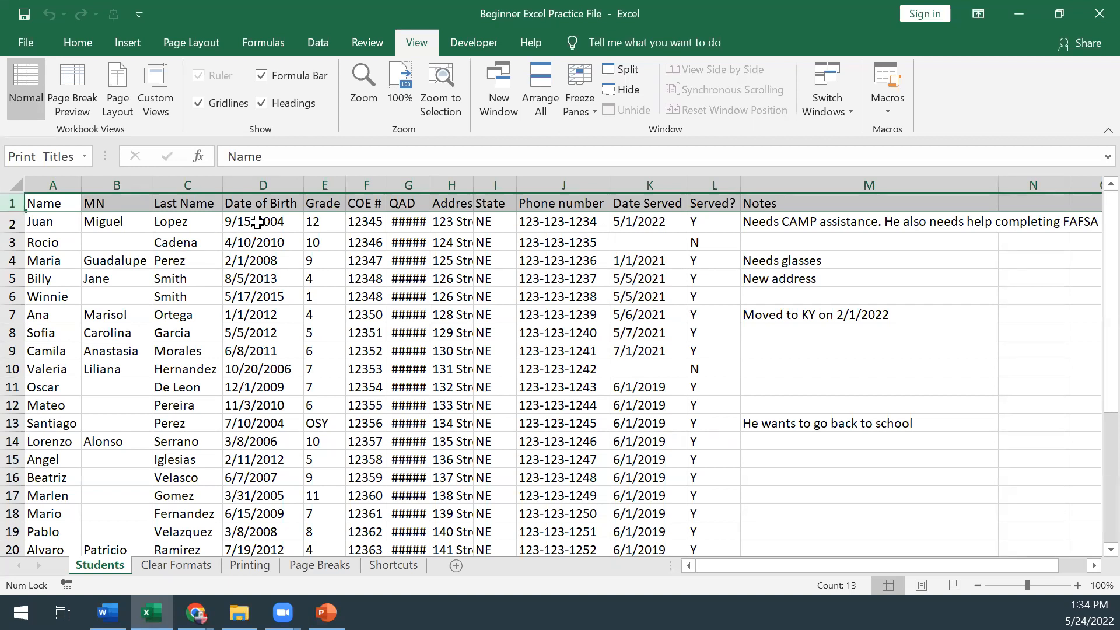
left_click(11, 201)
left_click_drag(53, 185, 188, 186)
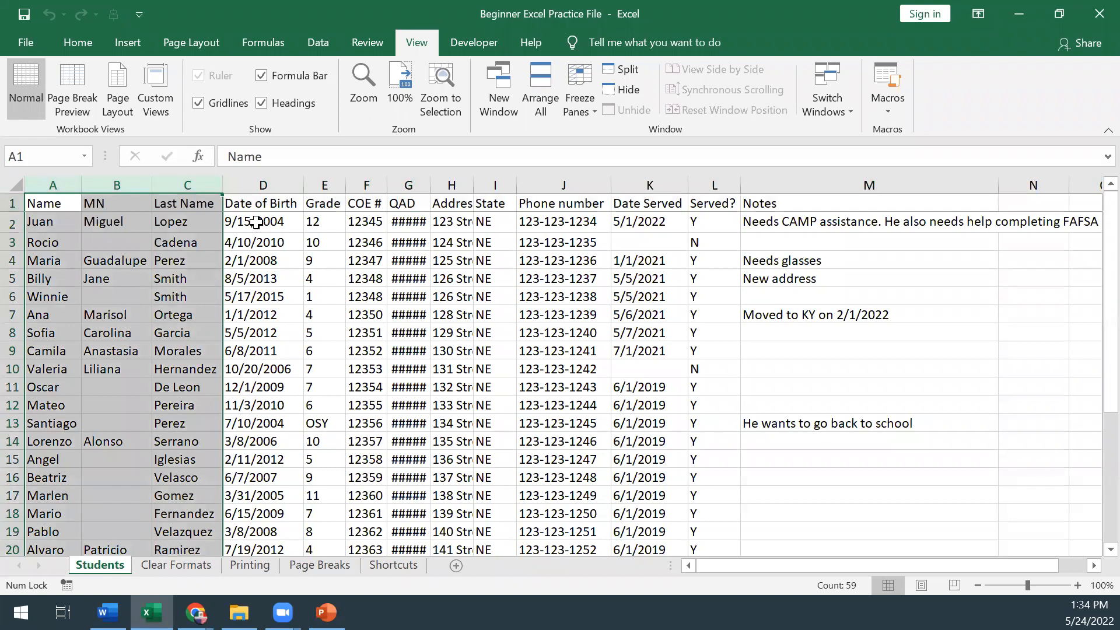
left_click(257, 220)
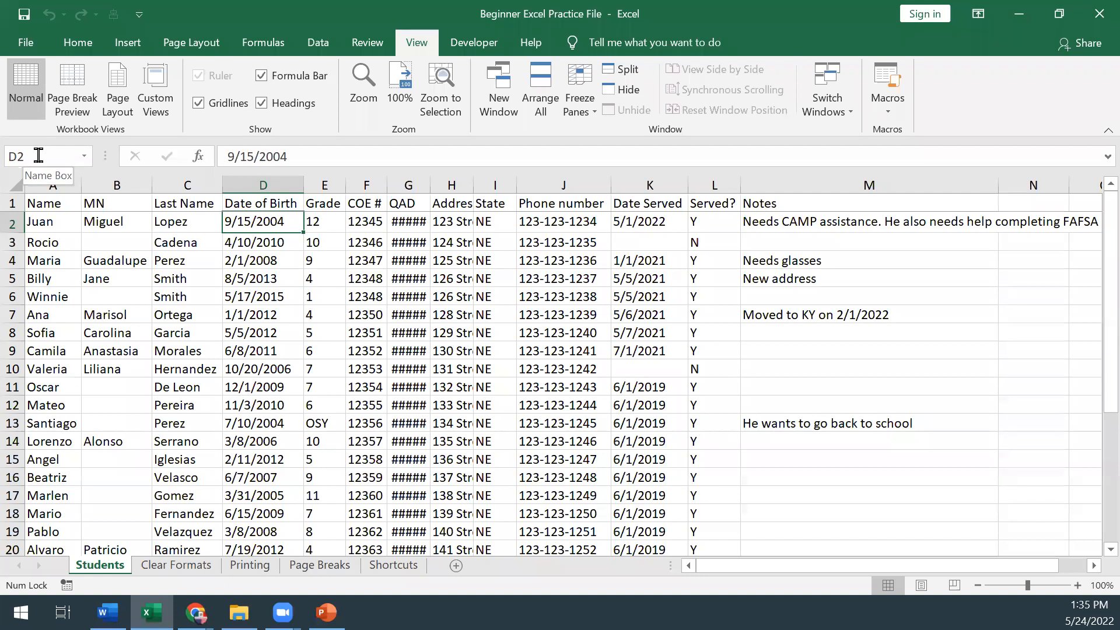
left_click(576, 392)
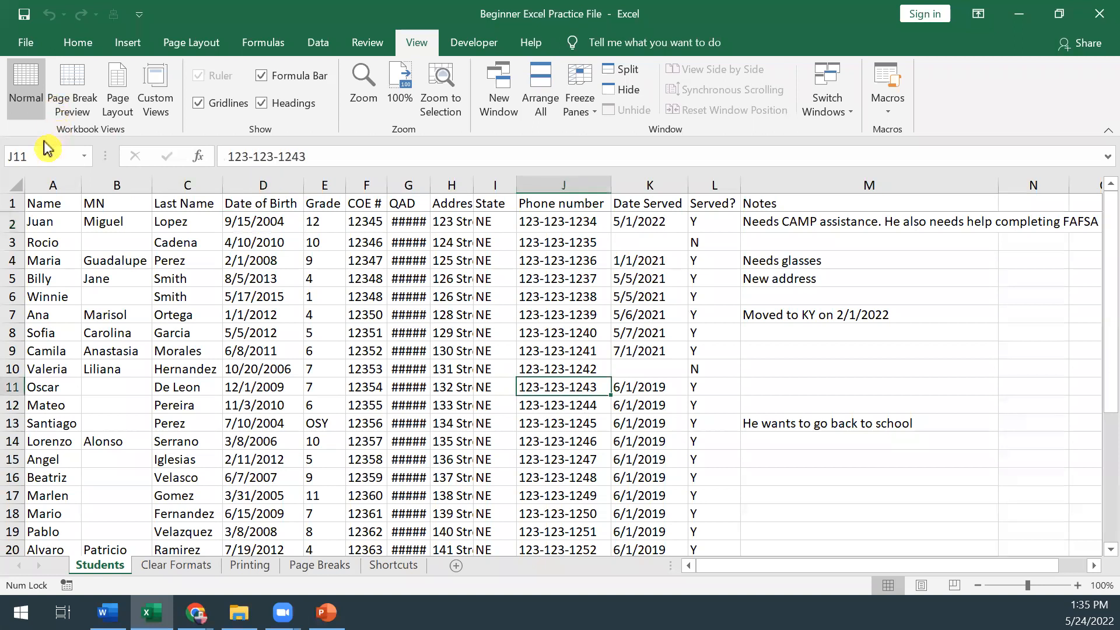
left_click(400, 387)
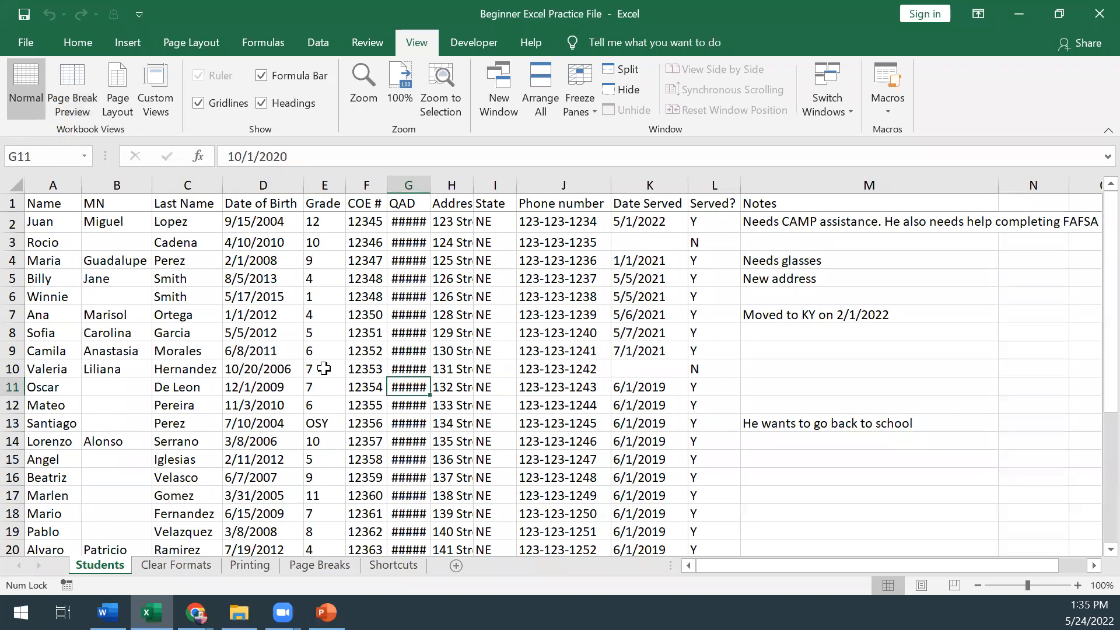
left_click(225, 371)
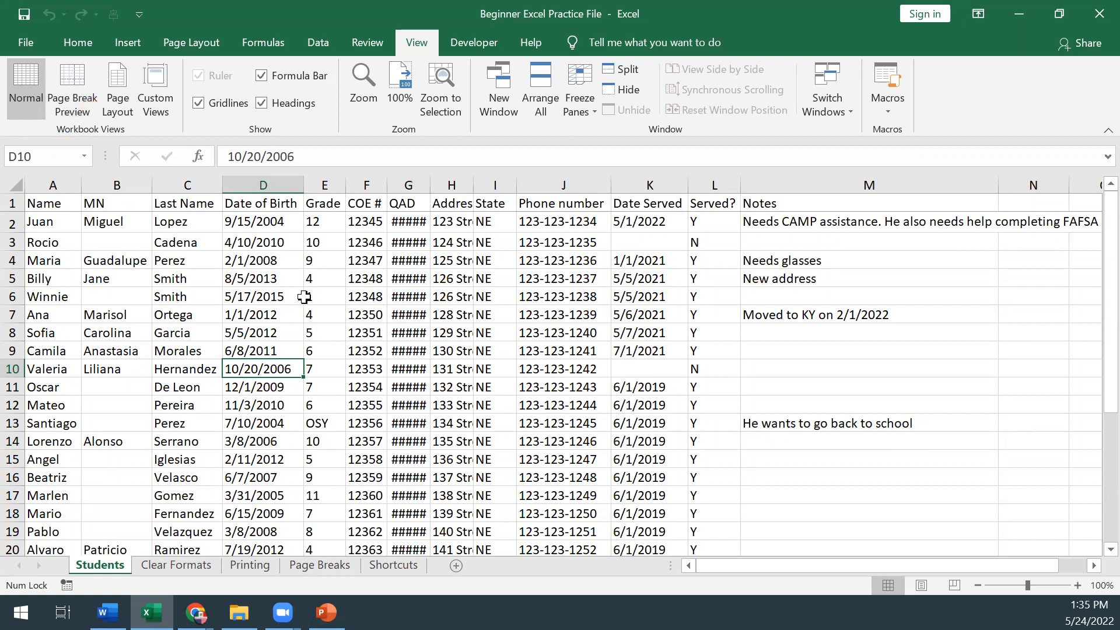
Remove the existing freeze and freeze panes at cell D2 to lock row 1 and columns A to C
left_click(255, 222)
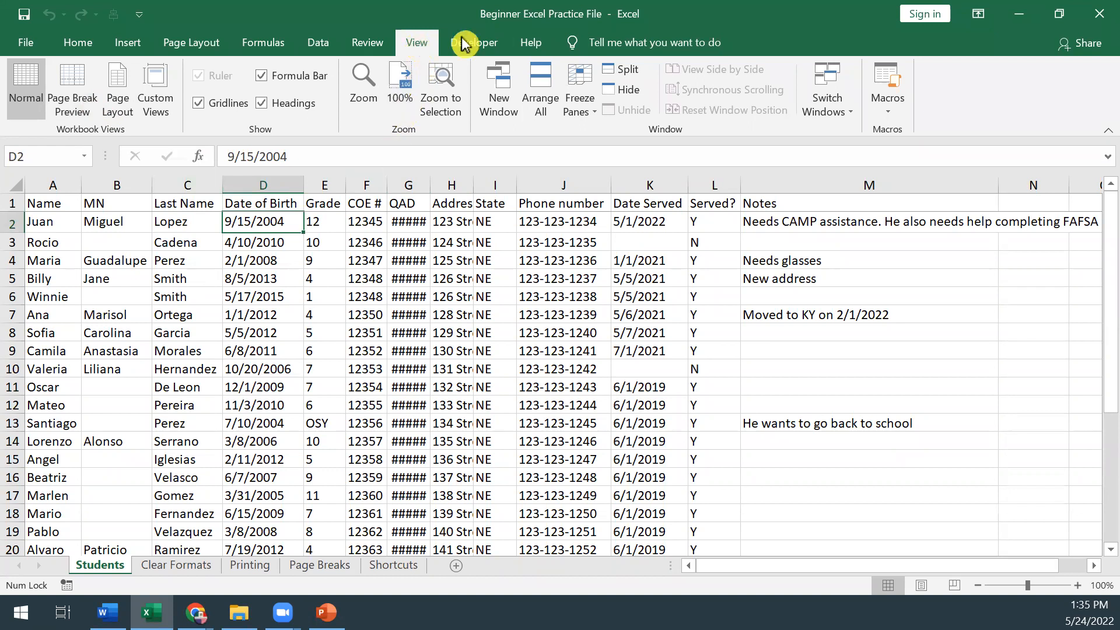
left_click(572, 89)
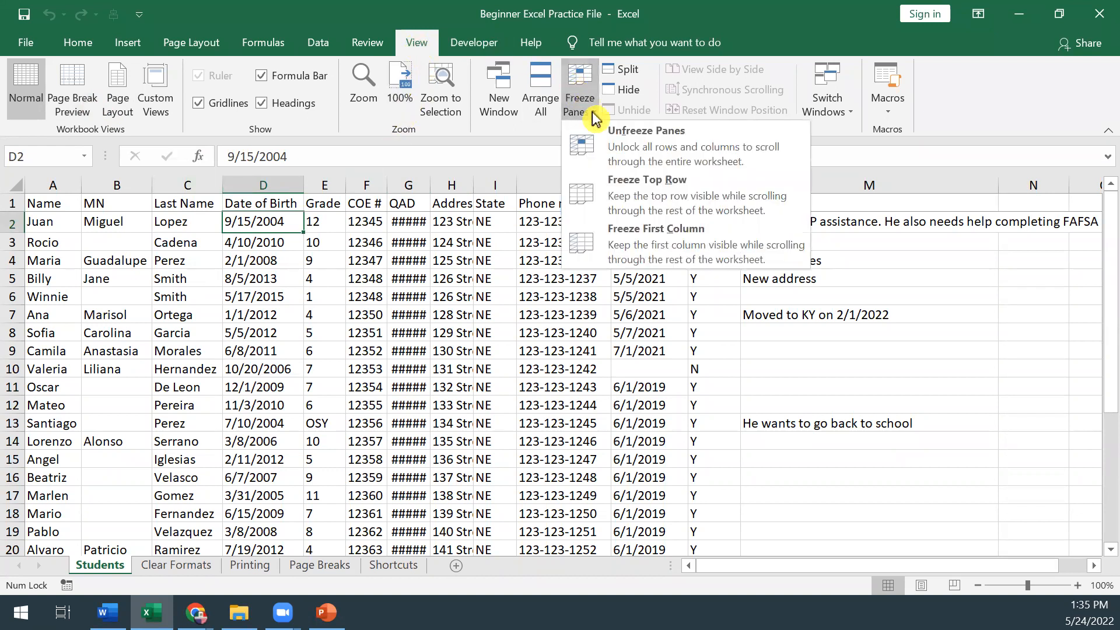
left_click(615, 145)
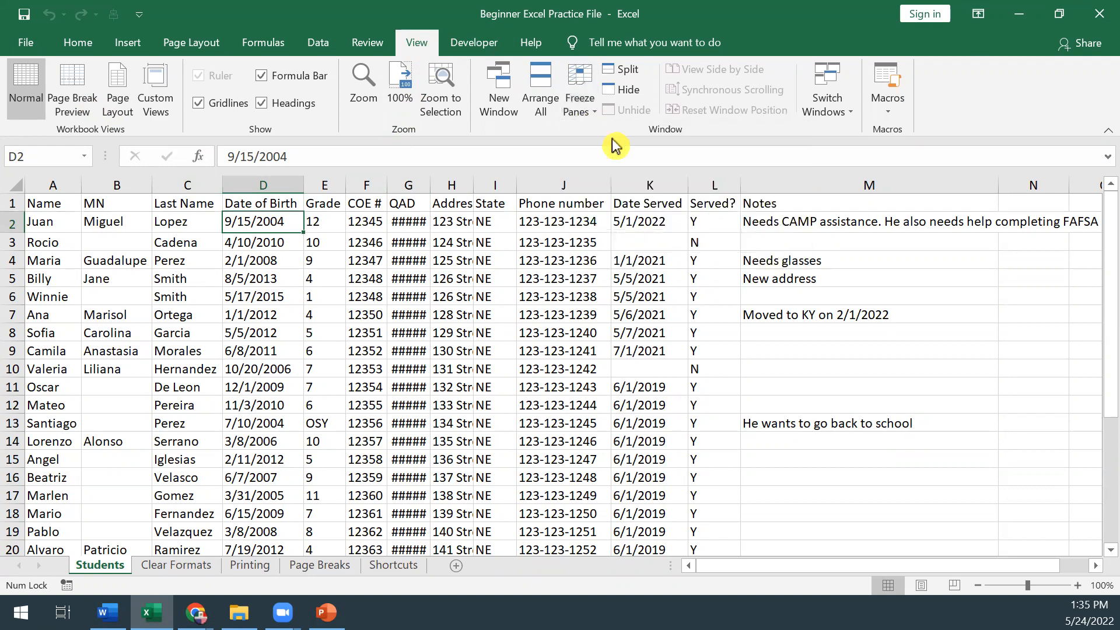
left_click(578, 105)
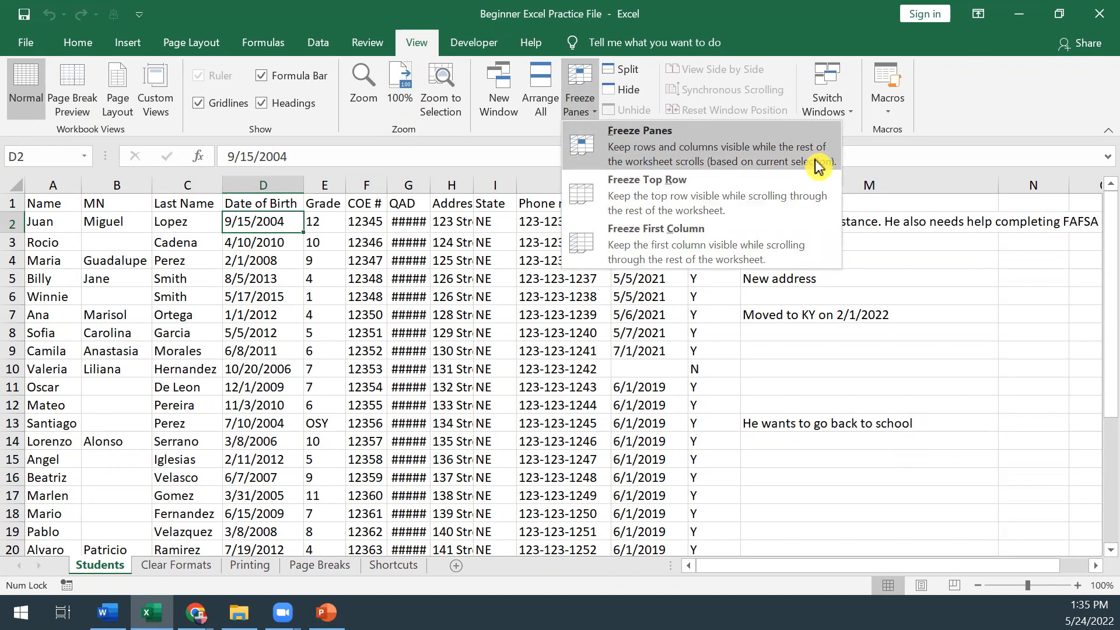
left_click(636, 162)
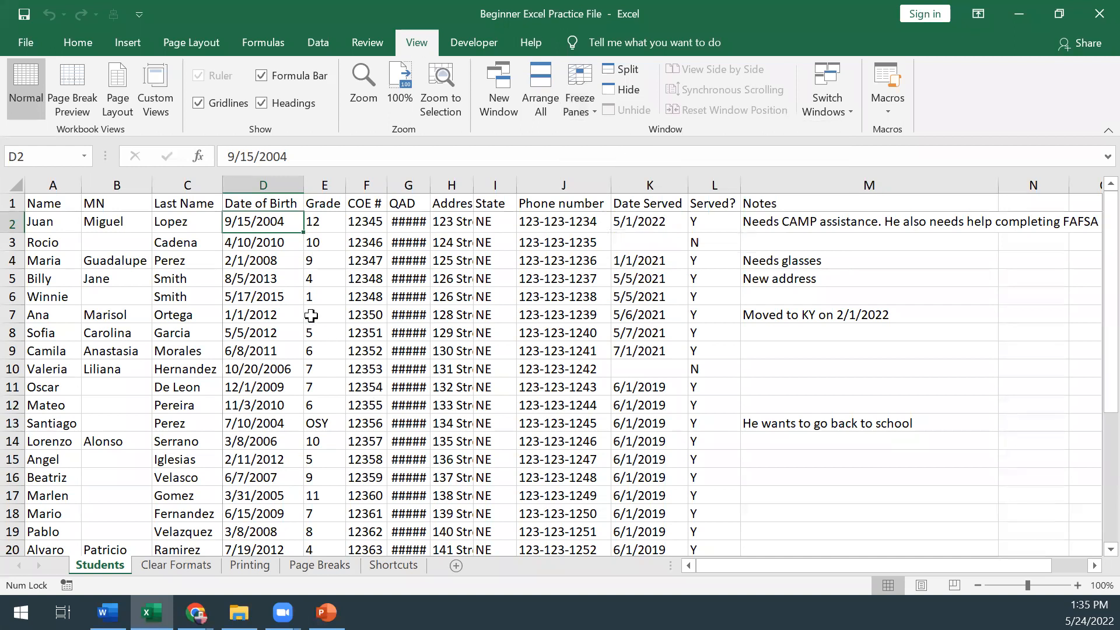
Examine how the frozen header row and columns A to C behave across the sheet's lower rows and far columns
scroll(318, 308, "down", 2)
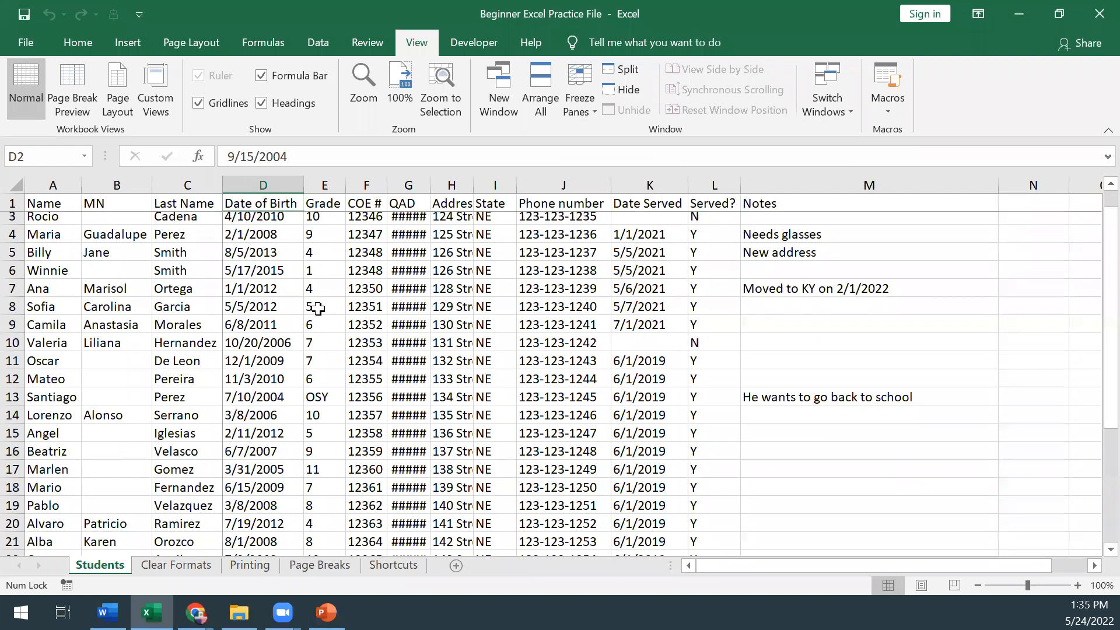
scroll(318, 308, "up", 2)
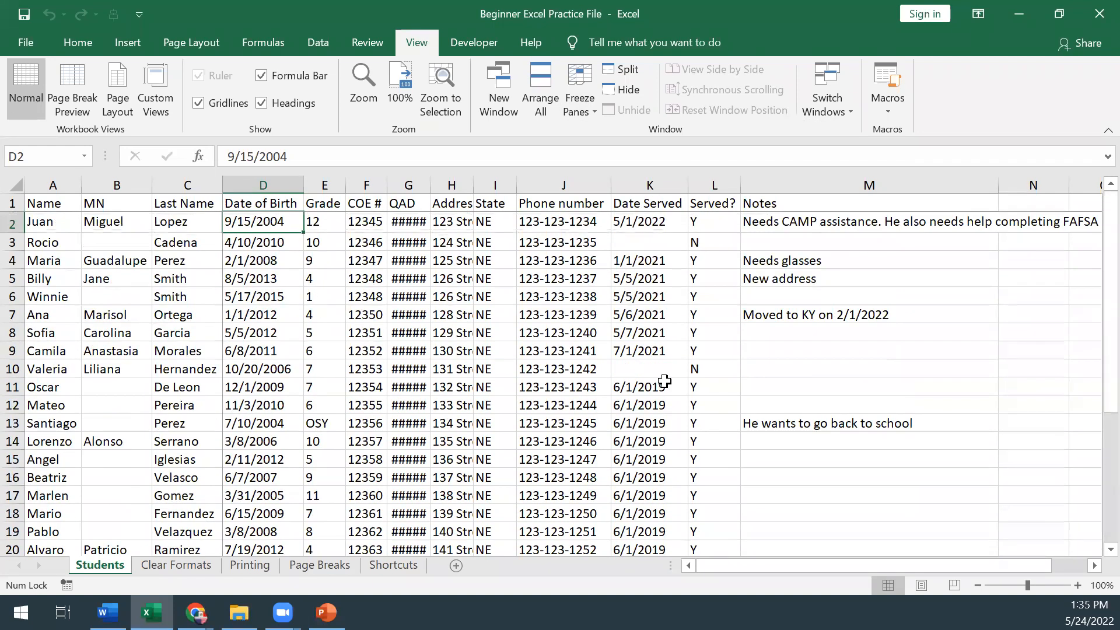
left_click_drag(762, 572, 835, 573)
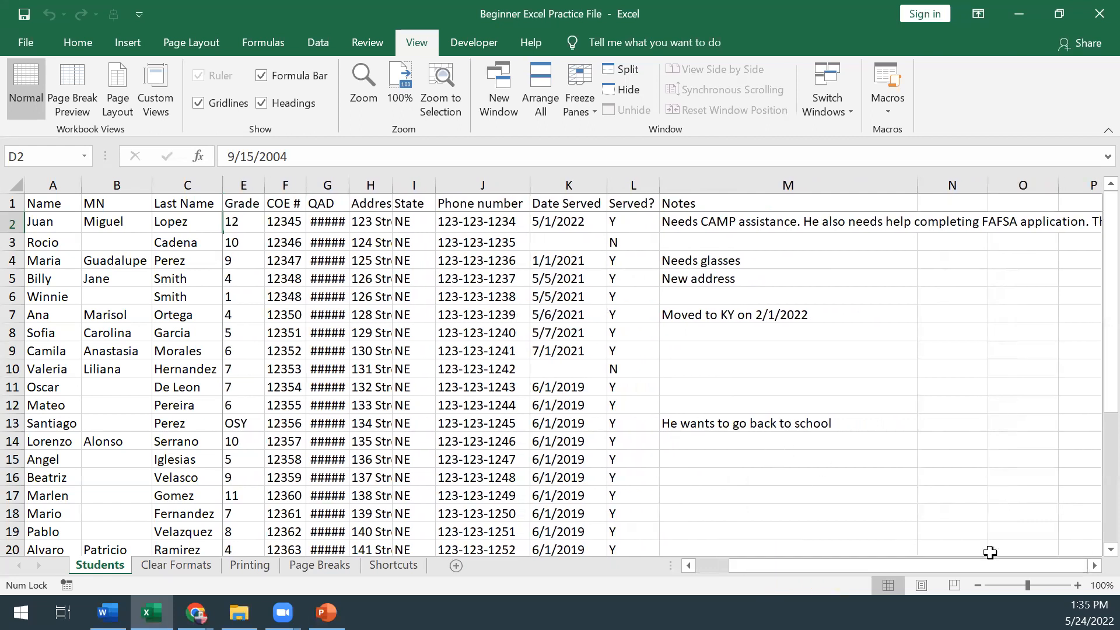
left_click(1094, 565)
left_click(1094, 566)
left_click(1094, 565)
left_click(1094, 566)
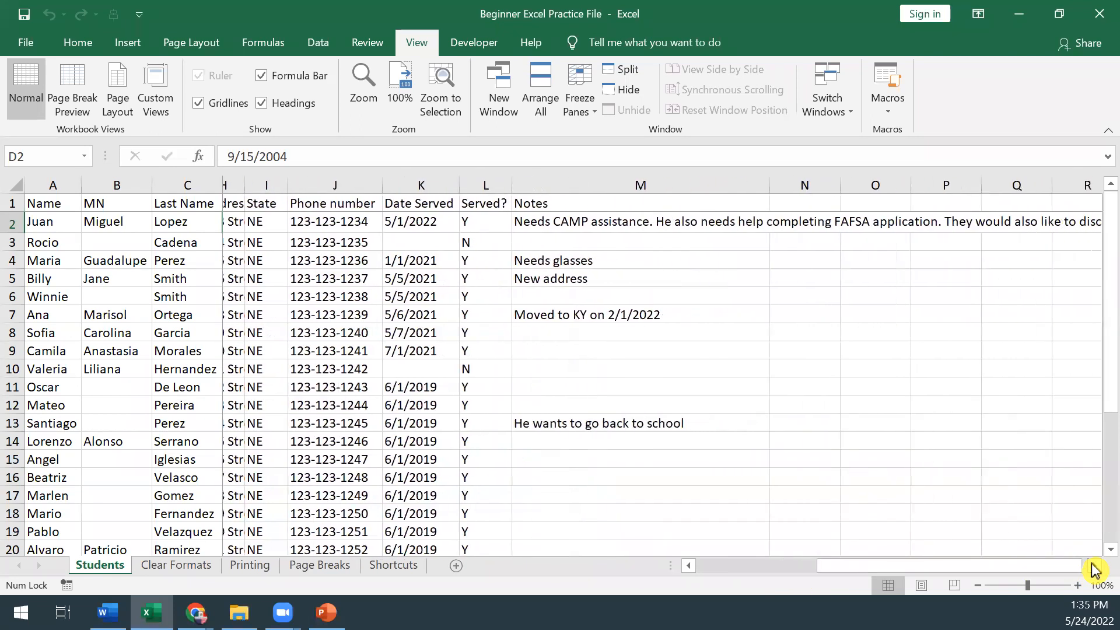
left_click_drag(991, 566, 665, 554)
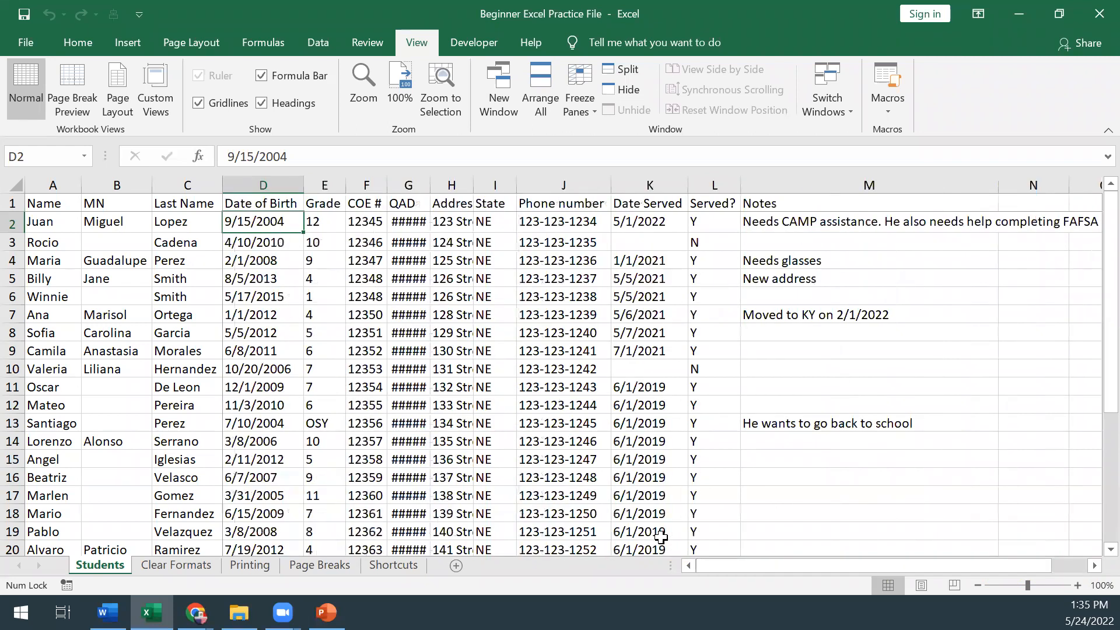
scroll(241, 410, "down", 2)
scroll(240, 409, "up", 2)
Open the Quick Access Toolbar customization and list the commands of the View Tab
left_click(69, 46)
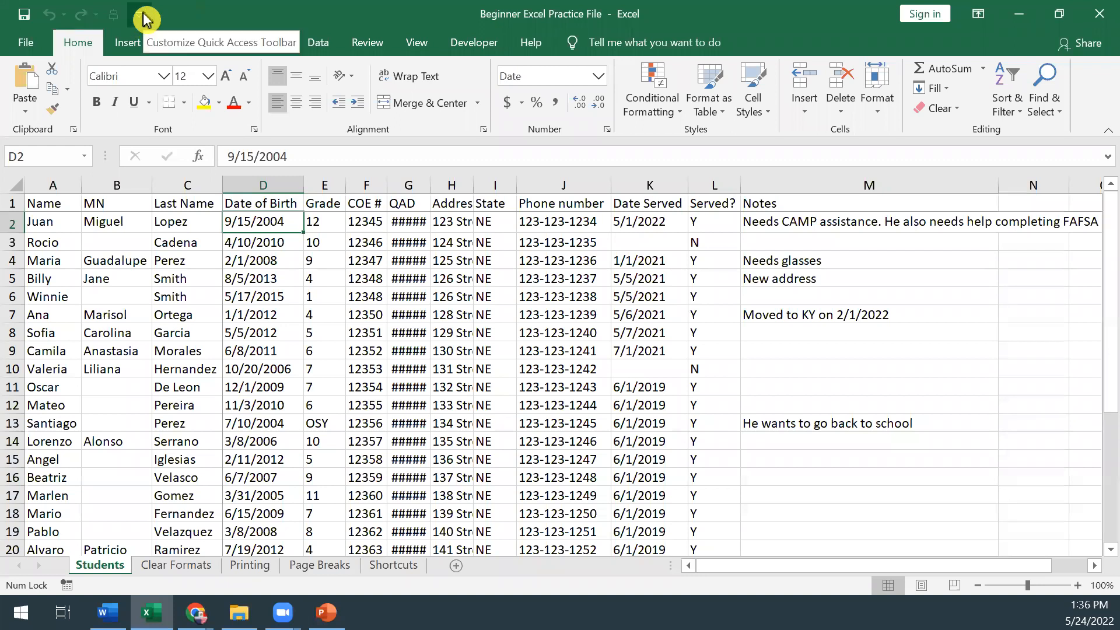
right_click(96, 25)
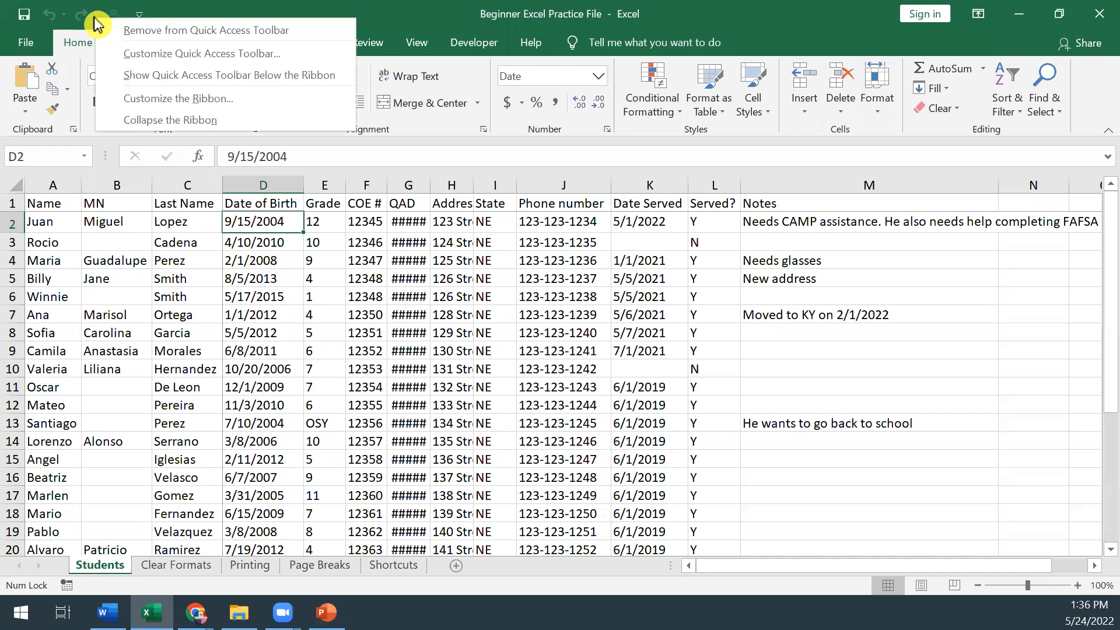
left_click(128, 56)
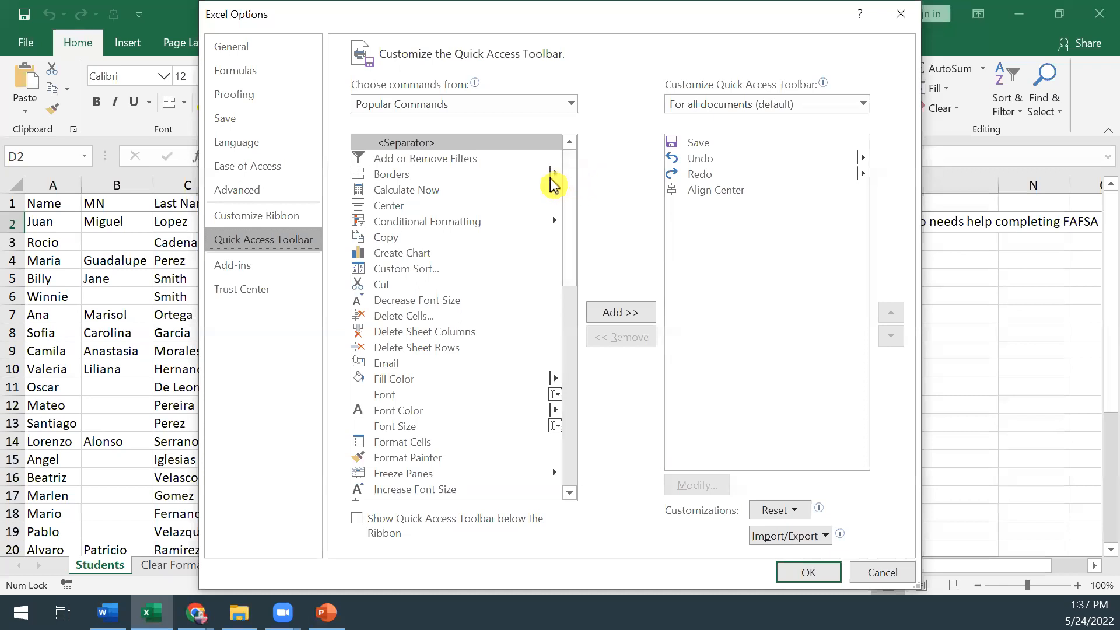
left_click_drag(574, 171, 570, 112)
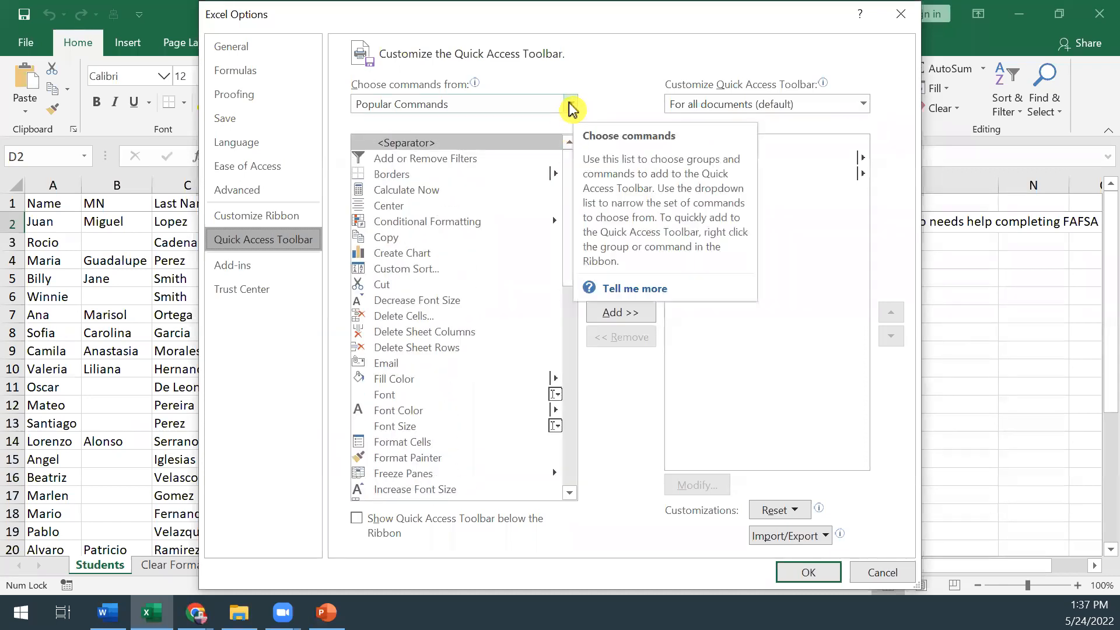
left_click(571, 106)
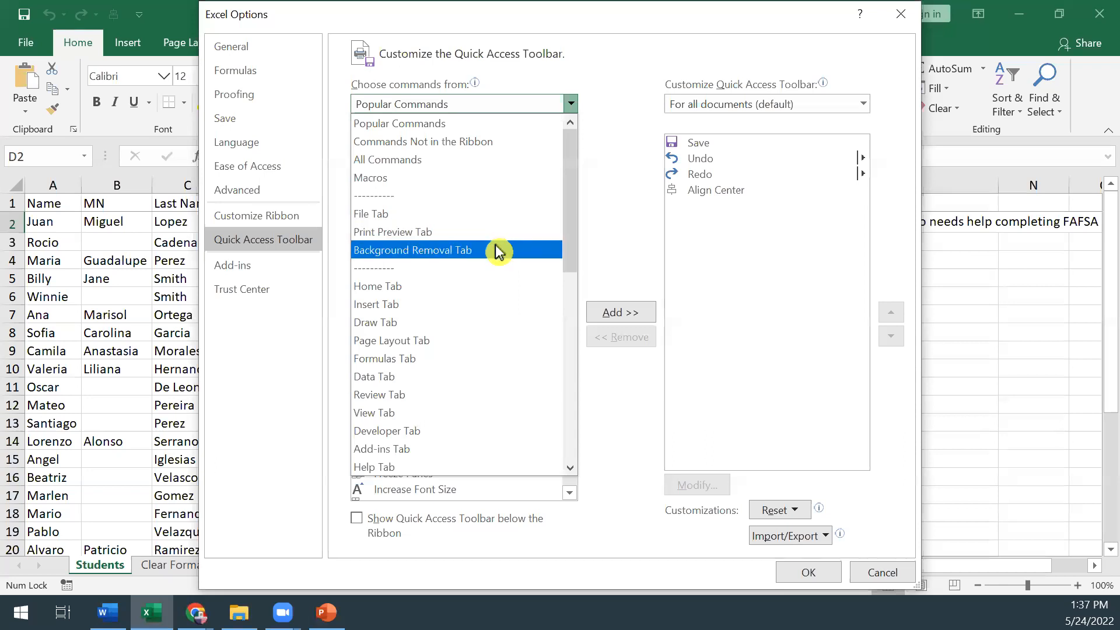
left_click(456, 415)
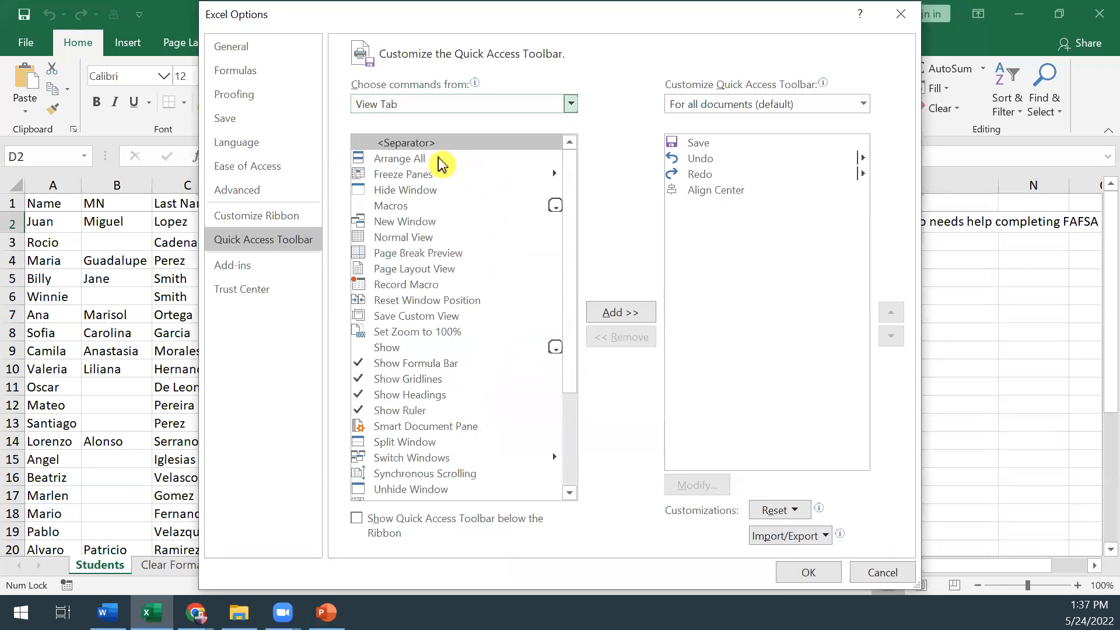
Add the Freeze Panes command to the Quick Access Toolbar and apply the customization
left_click(423, 178)
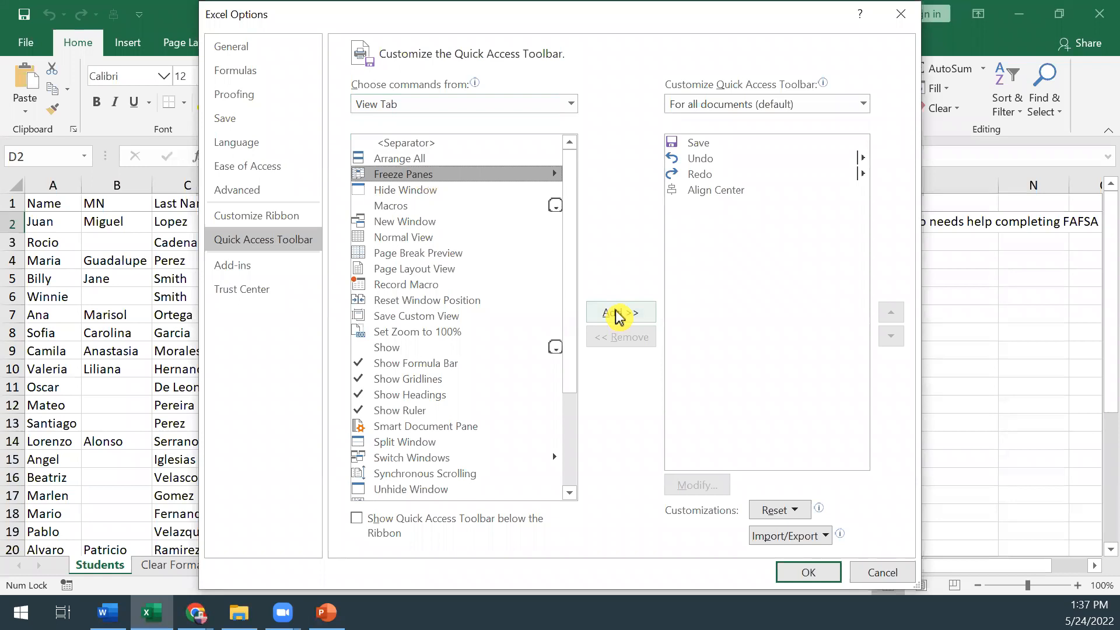
left_click(619, 316)
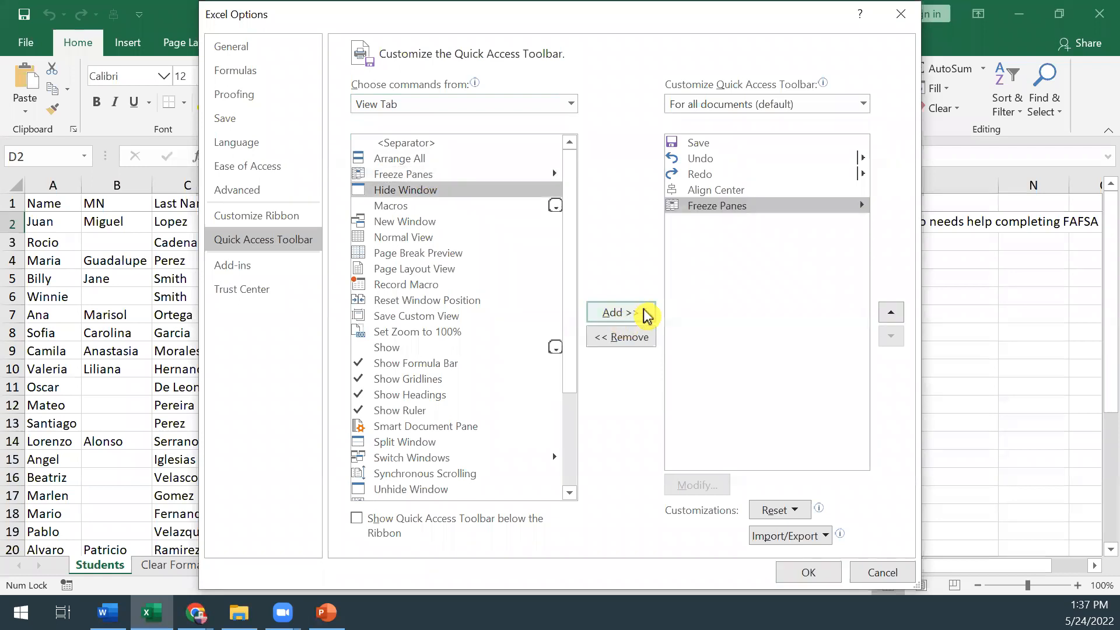
left_click(810, 575)
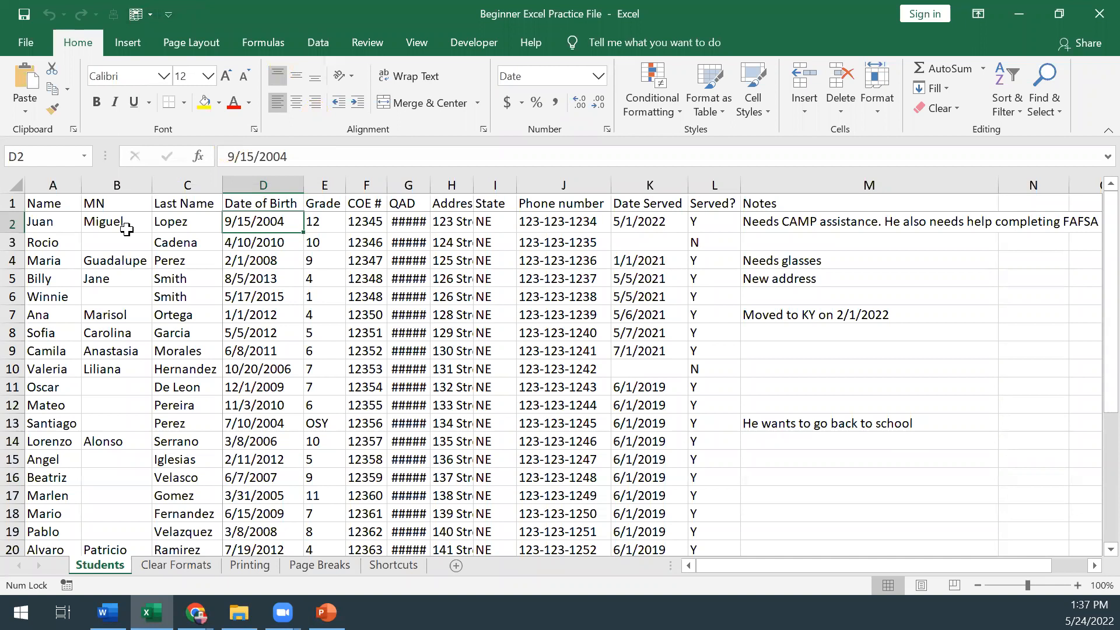
Unfreeze the panes and freeze only the top row, using the Freeze Panes command on the Quick Access Toolbar
left_click(149, 14)
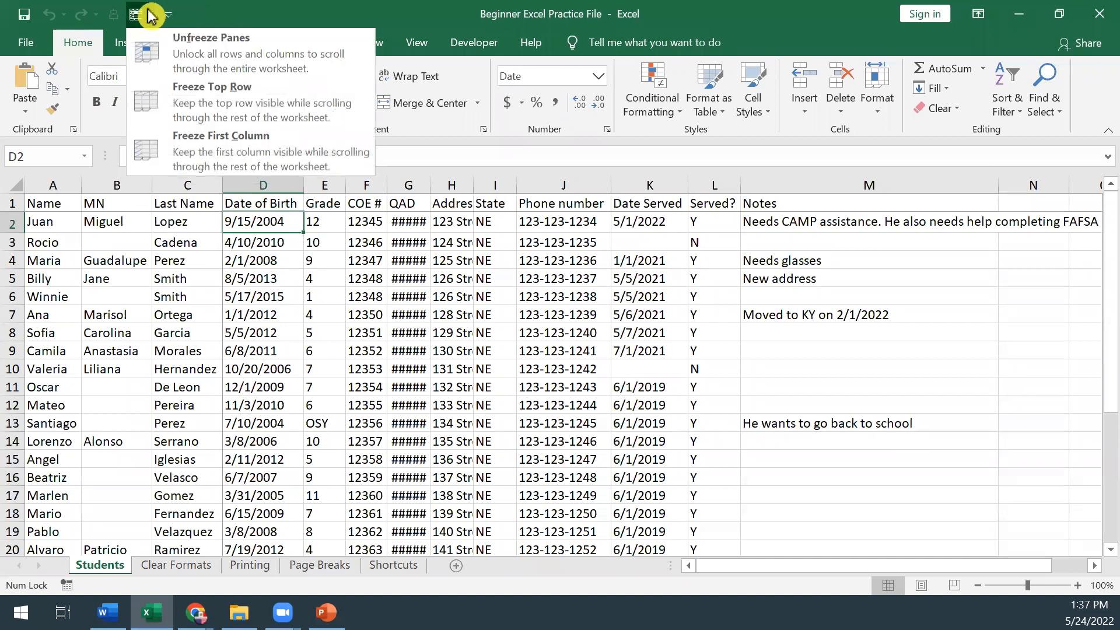
left_click(169, 53)
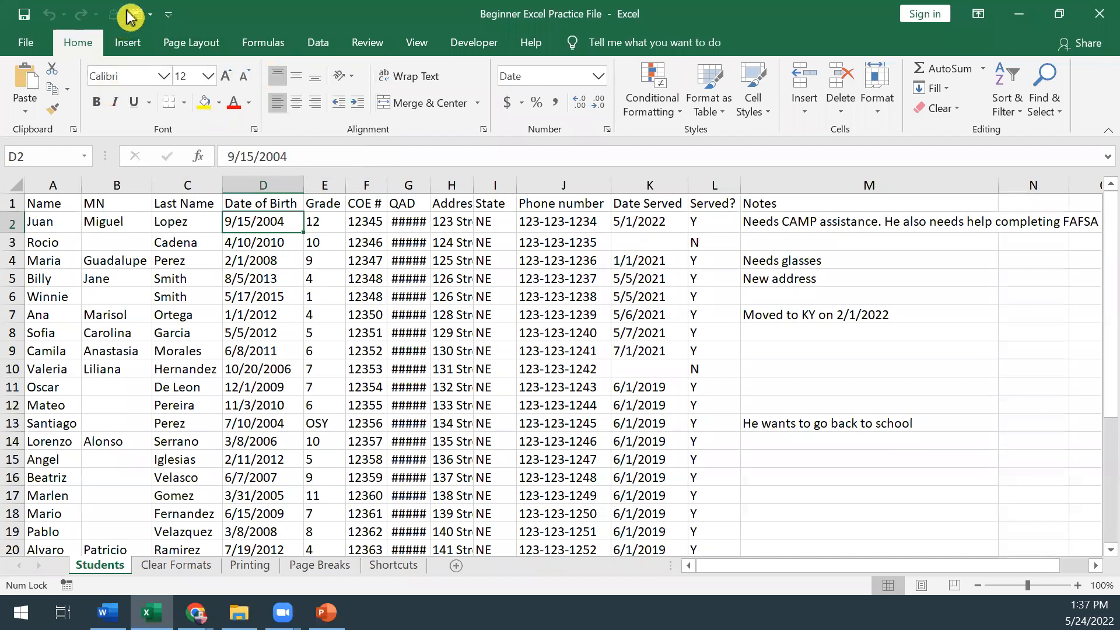
left_click(148, 14)
left_click(178, 105)
scroll(318, 343, "down", 1)
scroll(271, 266, "up", 1)
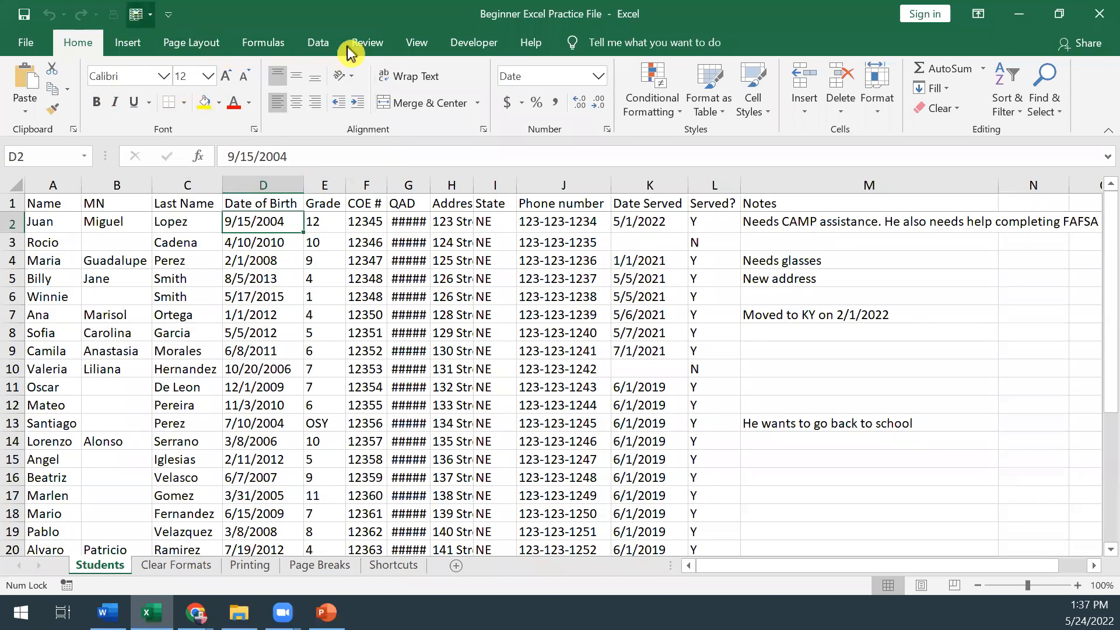
left_click(417, 45)
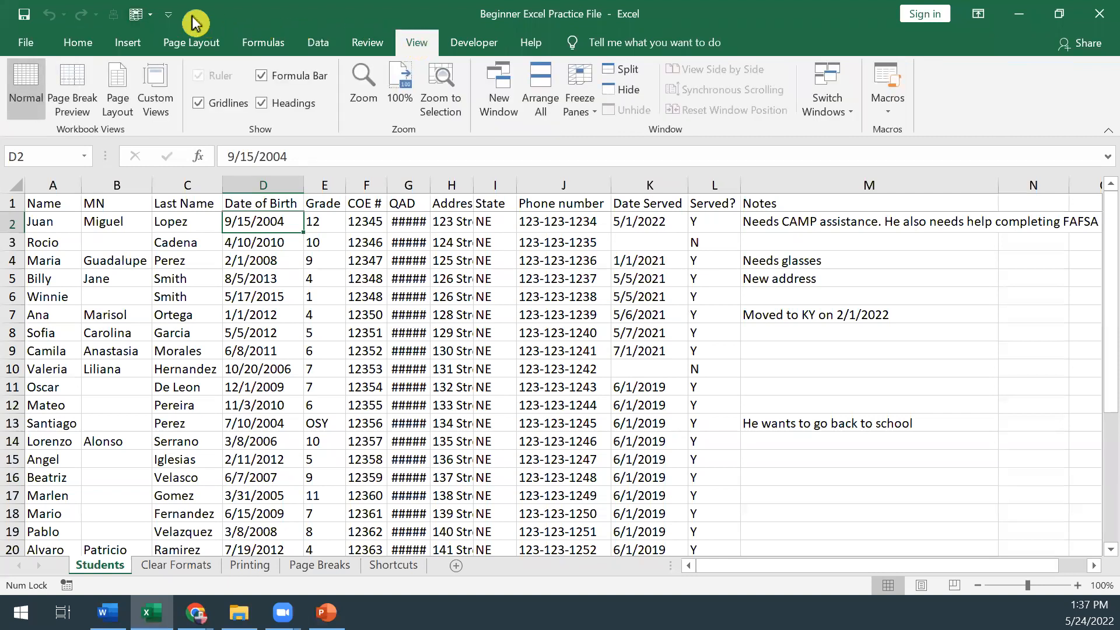
left_click(82, 44)
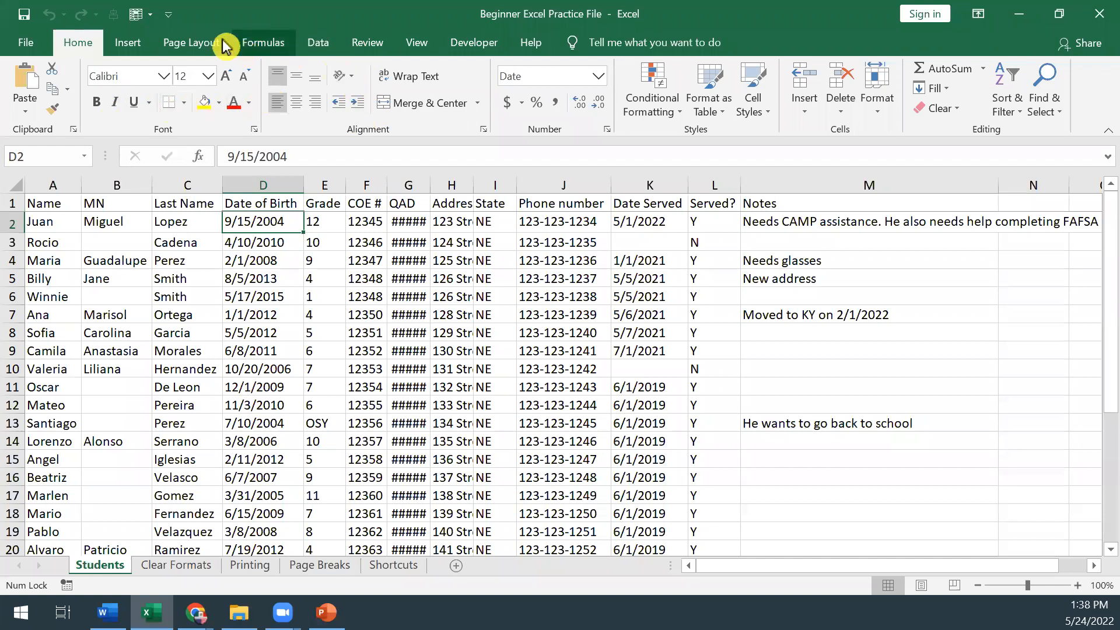
left_click(420, 42)
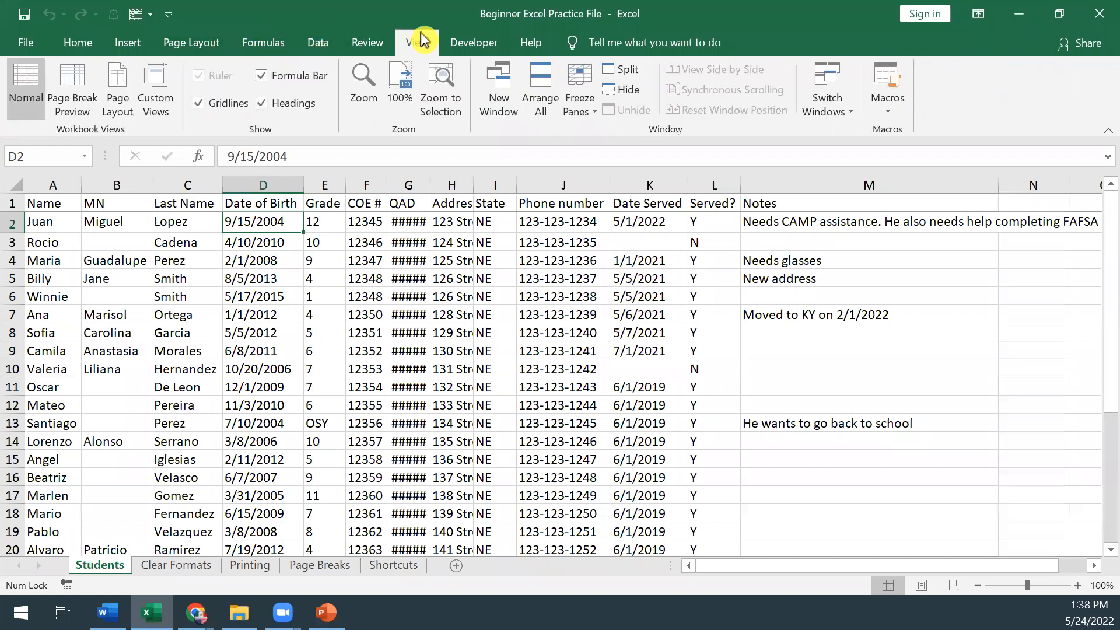
Add the Spelling command from the Review commands to the Quick Access Toolbar
left_click(373, 43)
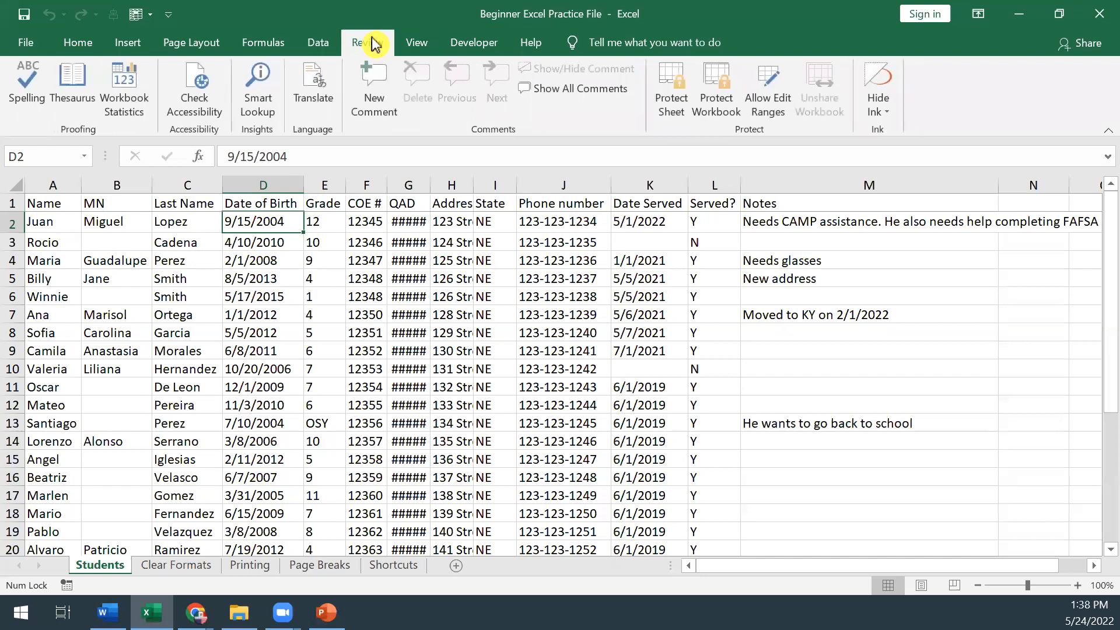
right_click(26, 91)
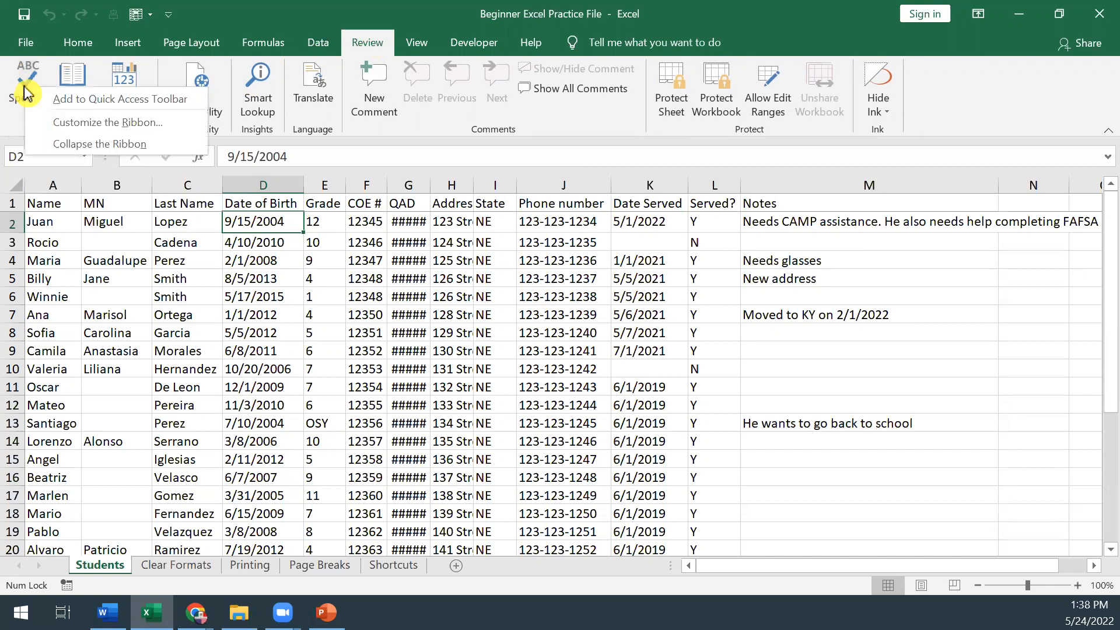
left_click(74, 100)
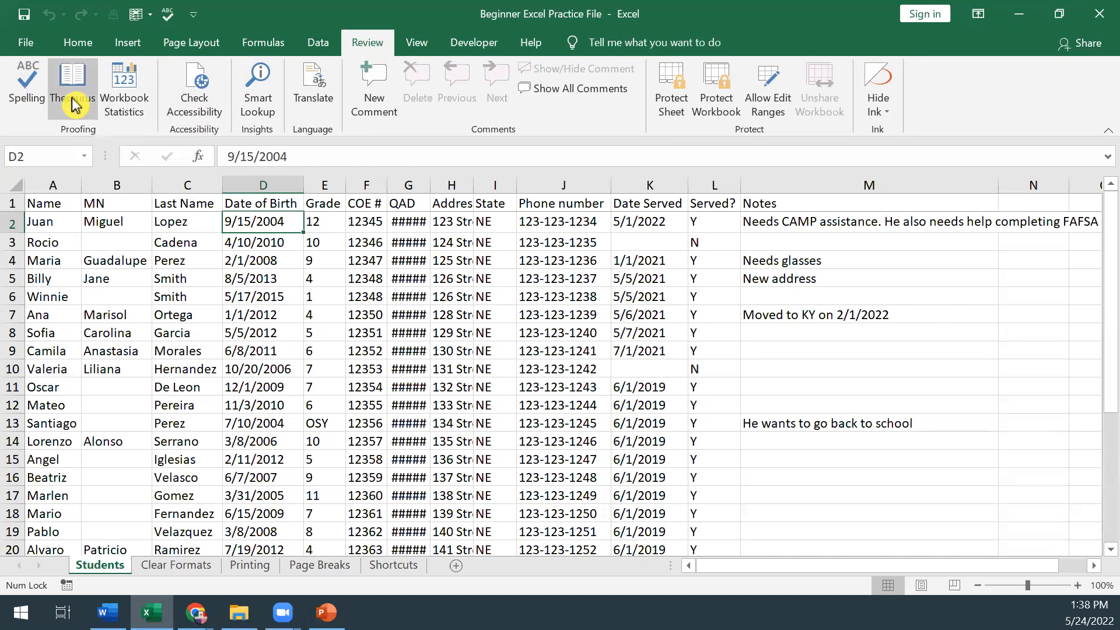
Run the spelling check from the Quick Access Toolbar, cancel it without changes, and return to the sheet's first rows
left_click(78, 44)
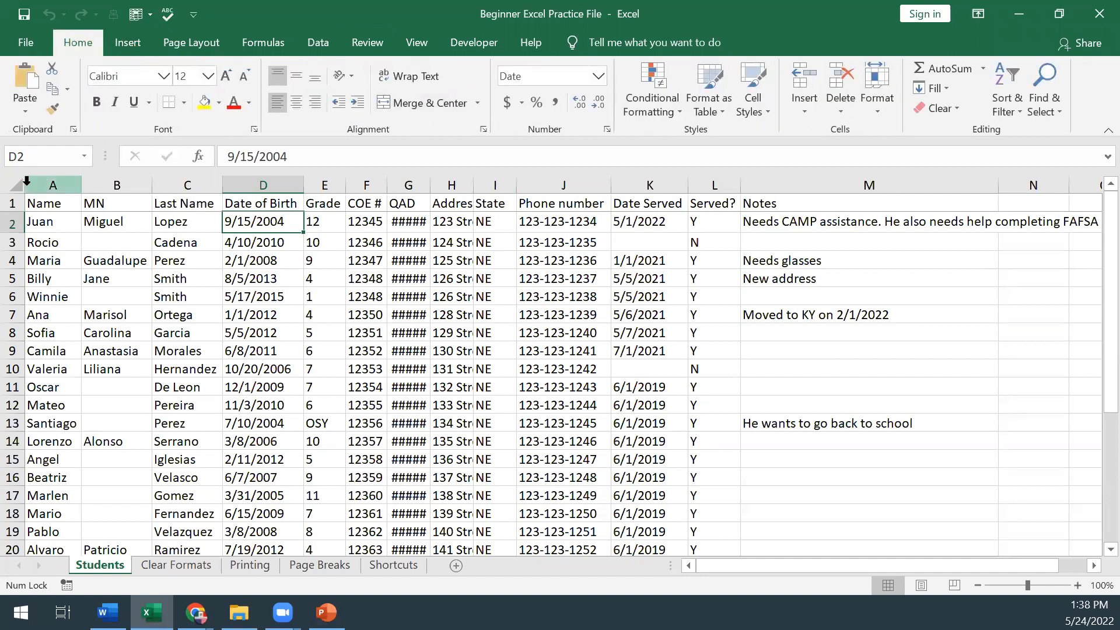
left_click(168, 14)
left_click(758, 386)
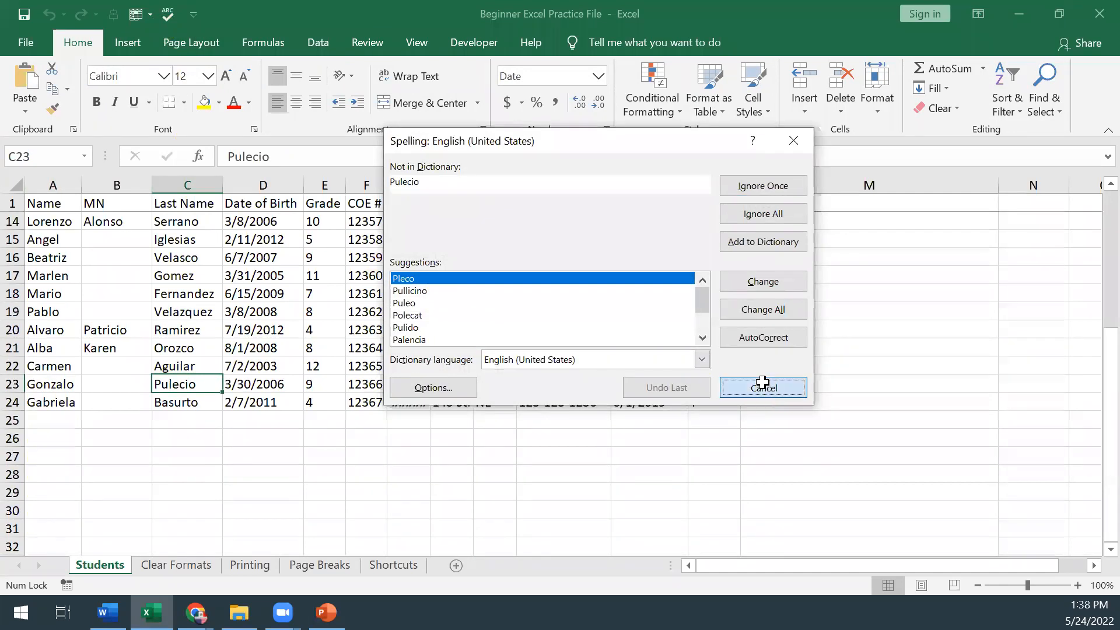
scroll(391, 354, "up", 4)
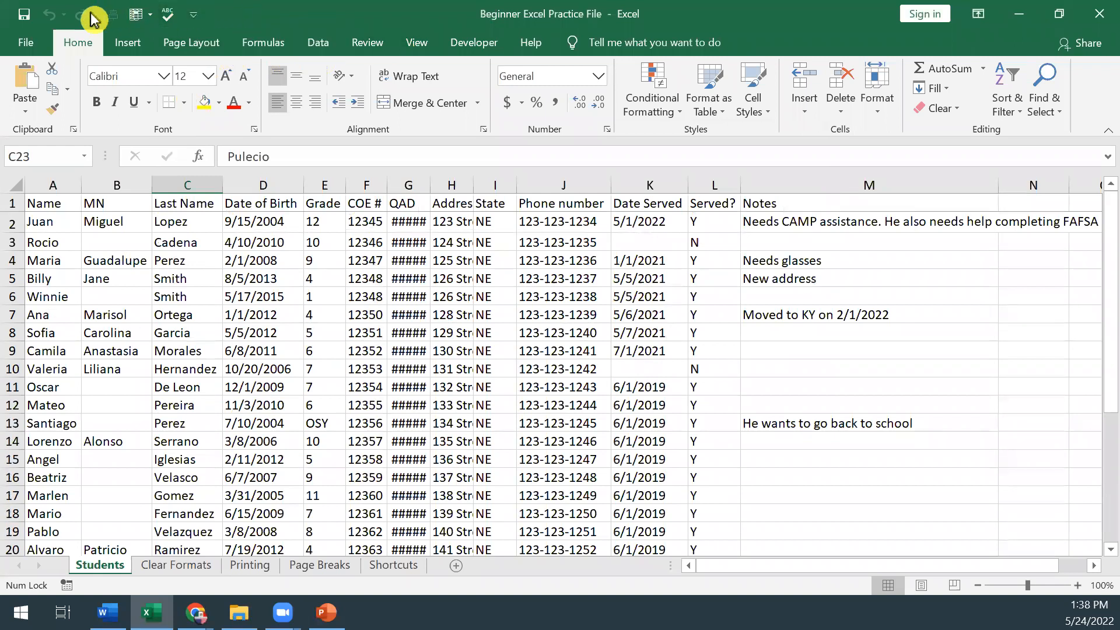
Add the Font group's settings launcher to the Quick Access Toolbar
right_click(255, 133)
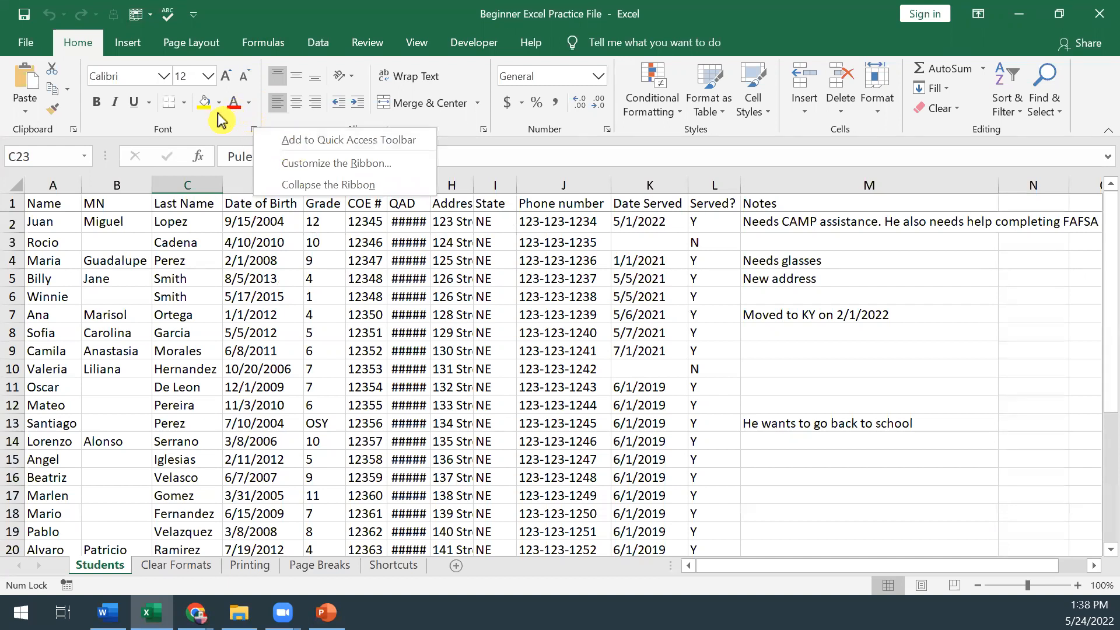
left_click(202, 137)
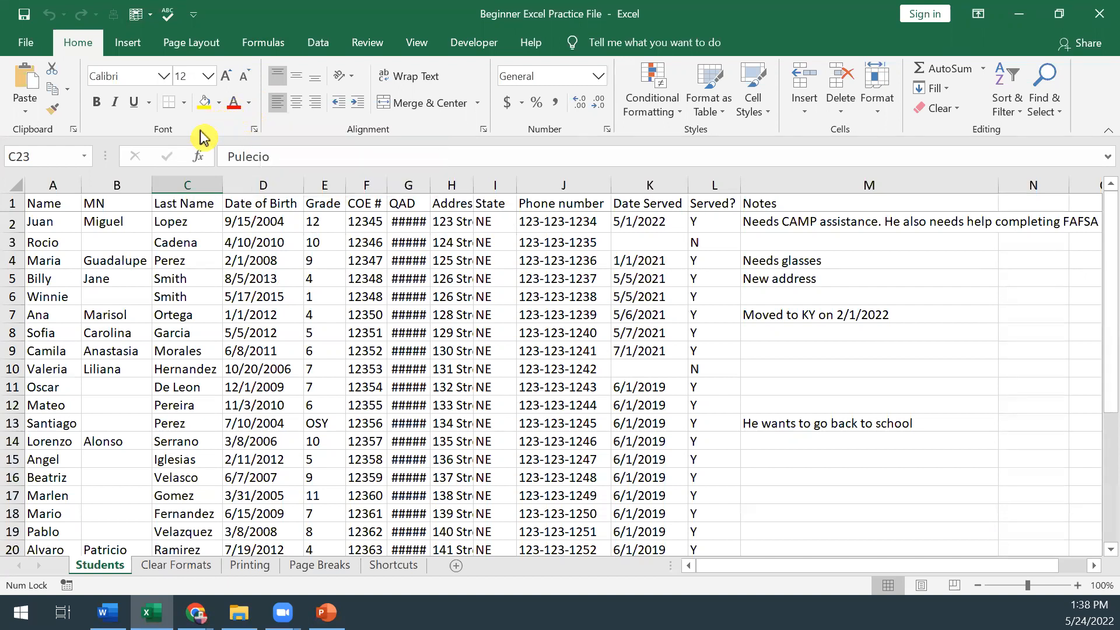
right_click(255, 134)
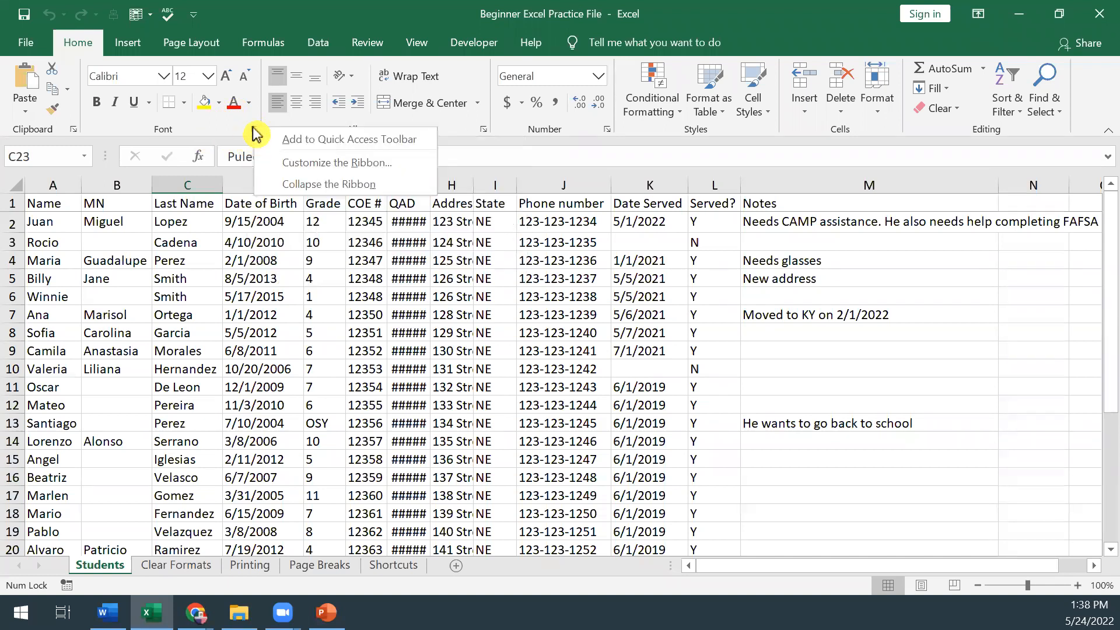
left_click(347, 140)
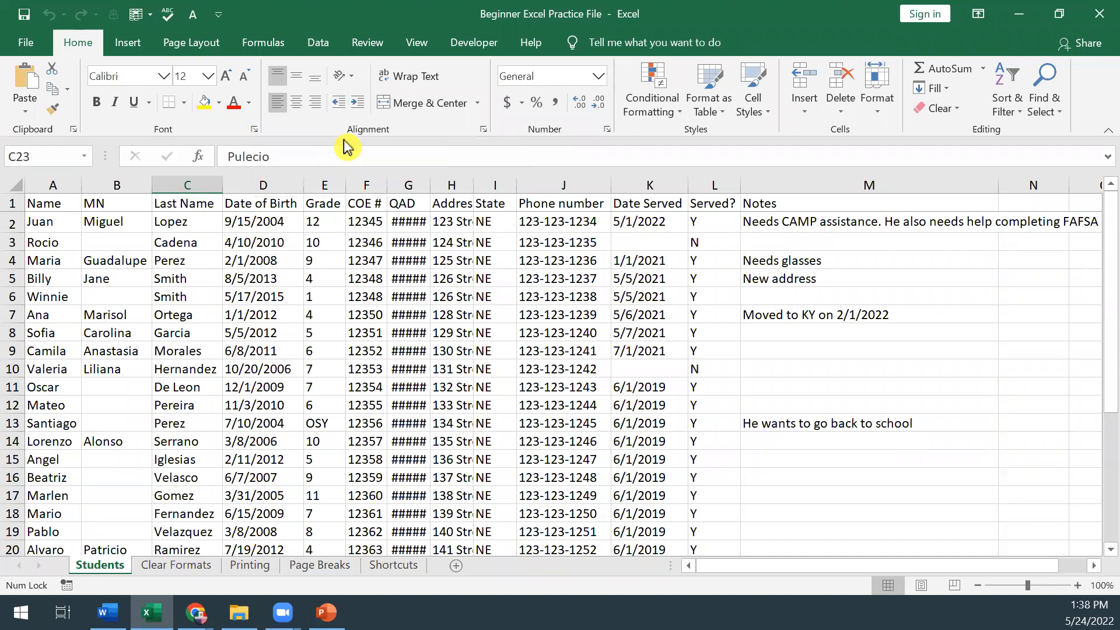
View the font settings through the new Quick Access Toolbar shortcut, close them unchanged, and remove that shortcut
left_click(195, 19)
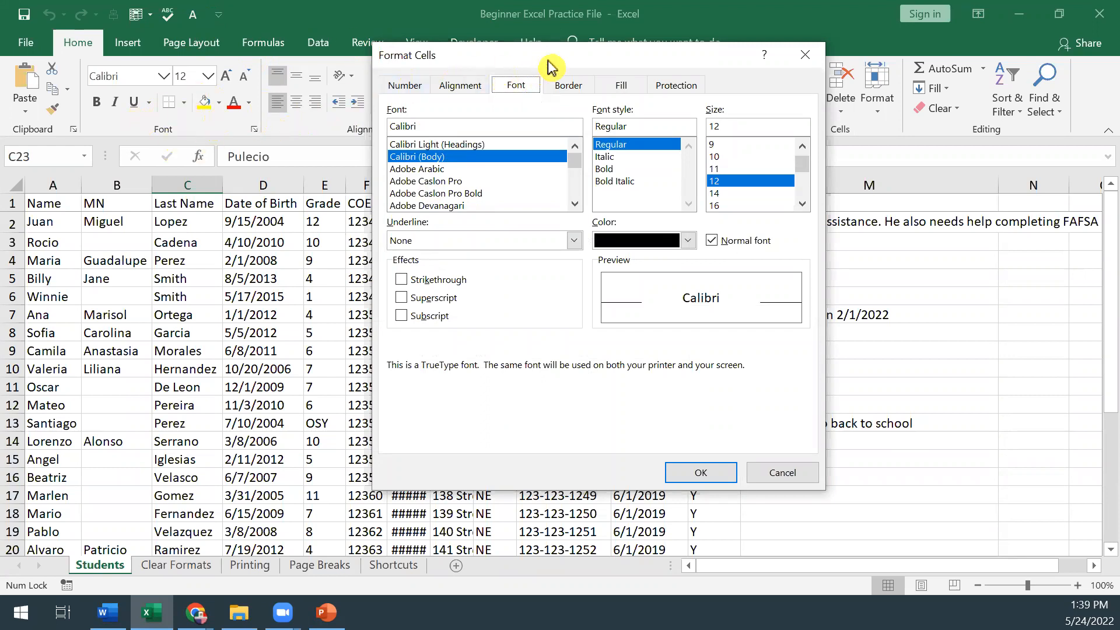
left_click(805, 54)
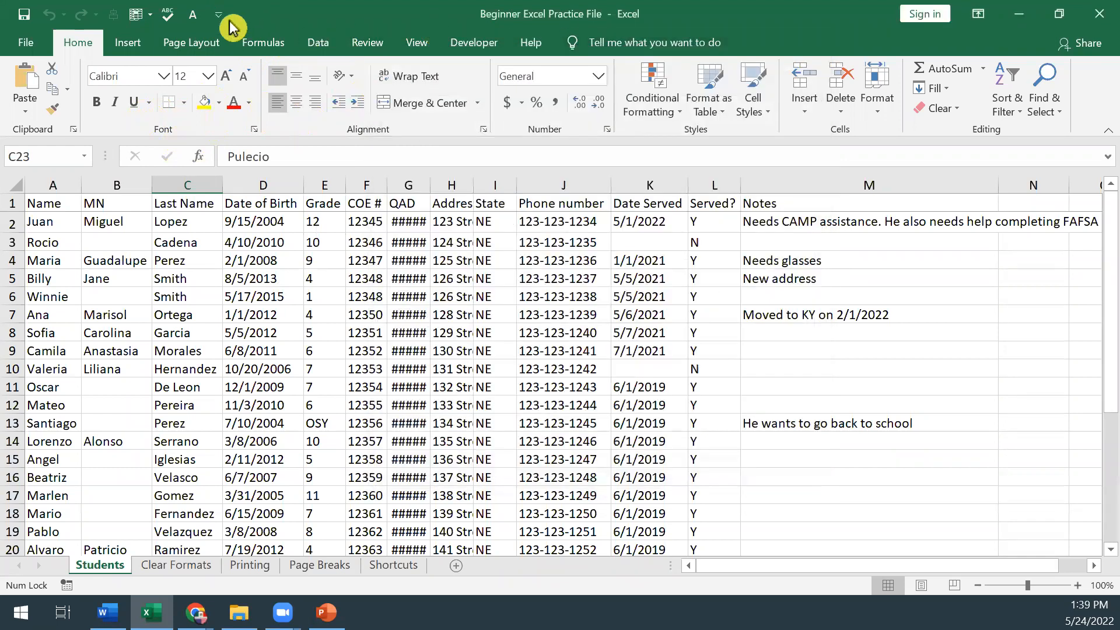
right_click(192, 14)
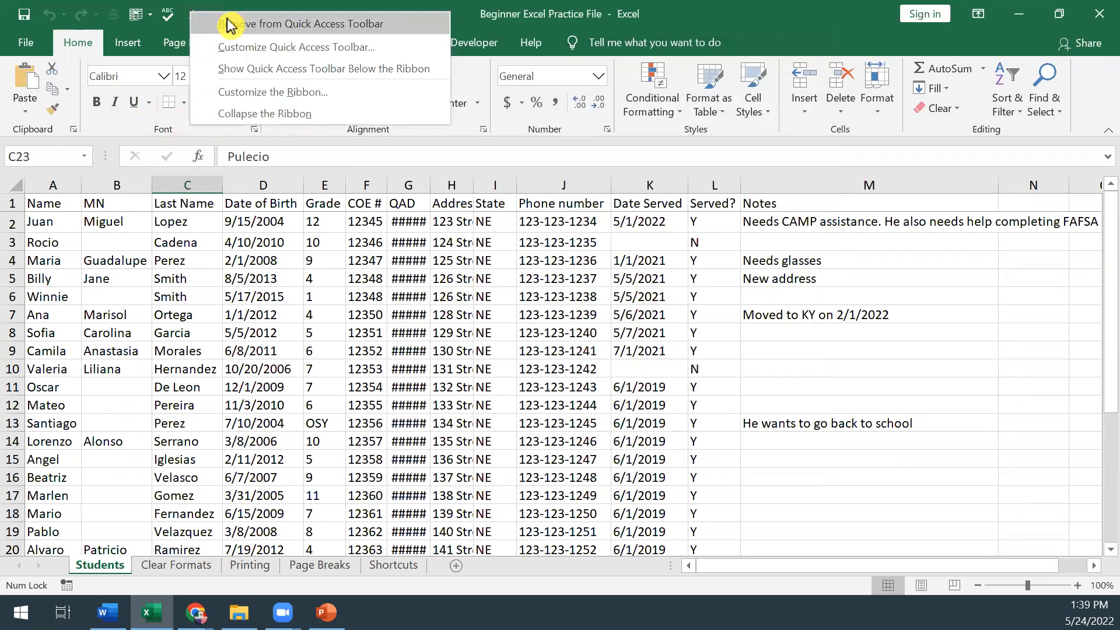
left_click(365, 28)
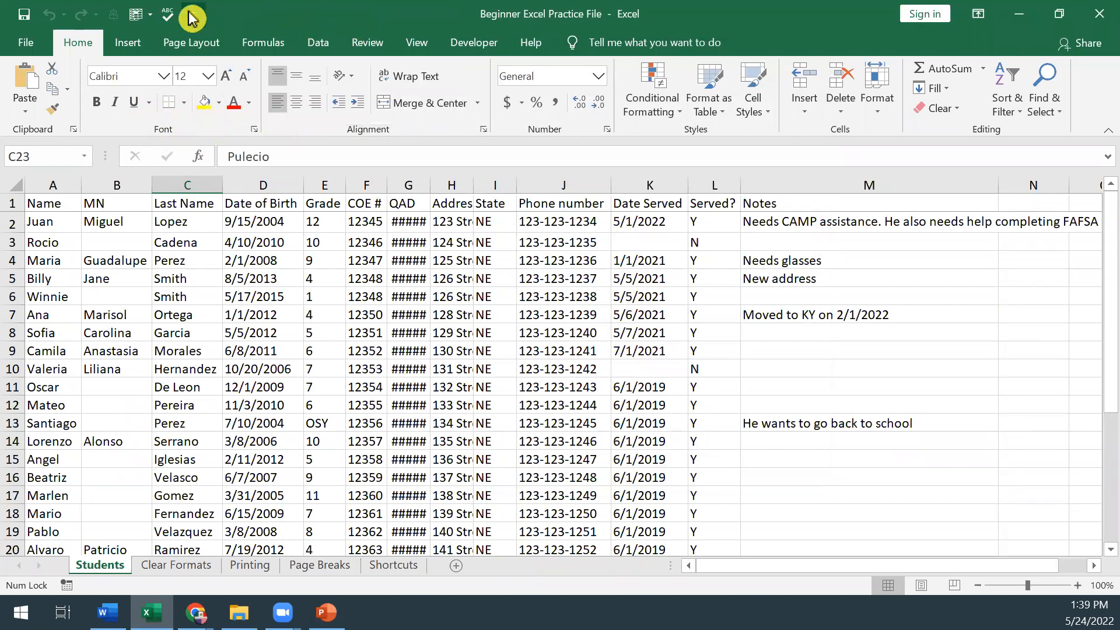
Add a separator to the Quick Access Toolbar between Align Center and Freeze Panes and apply the customization
right_click(96, 14)
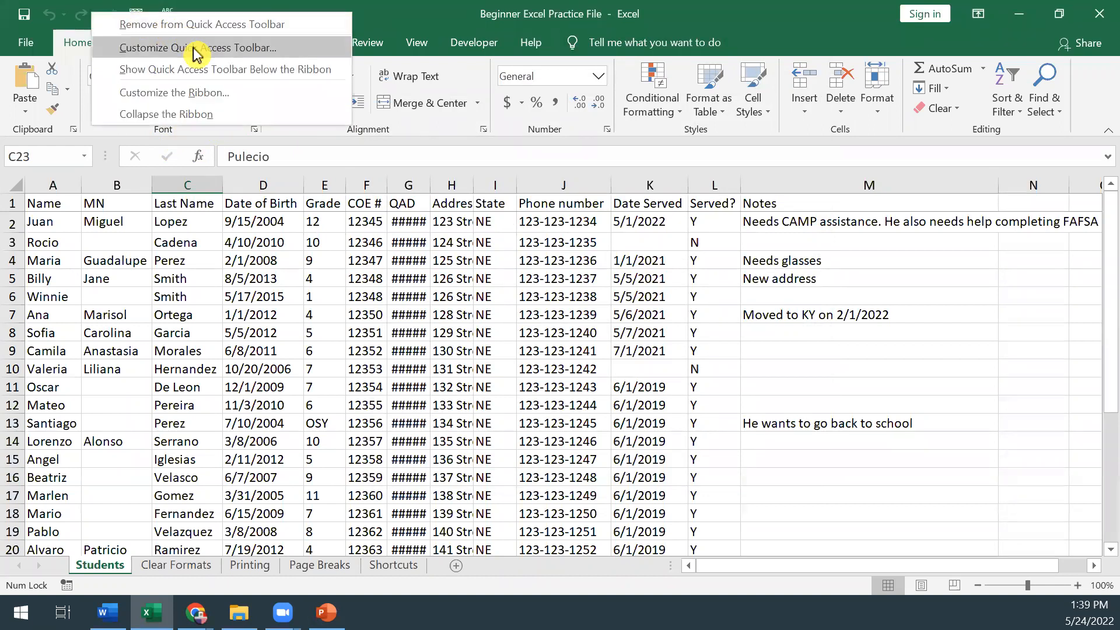
left_click(194, 49)
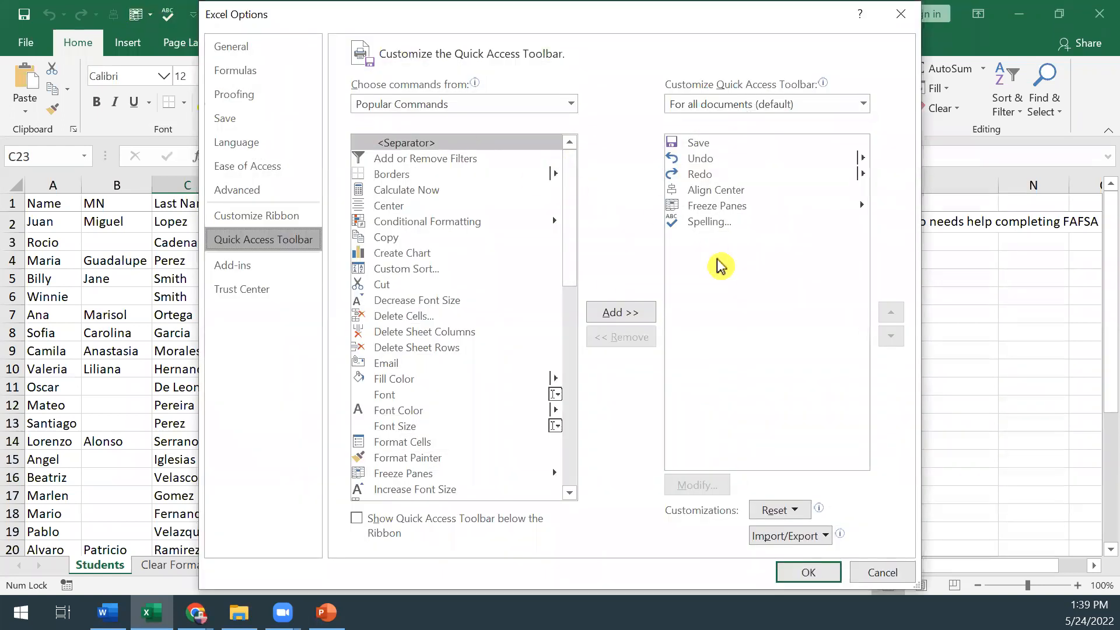
left_click(430, 143)
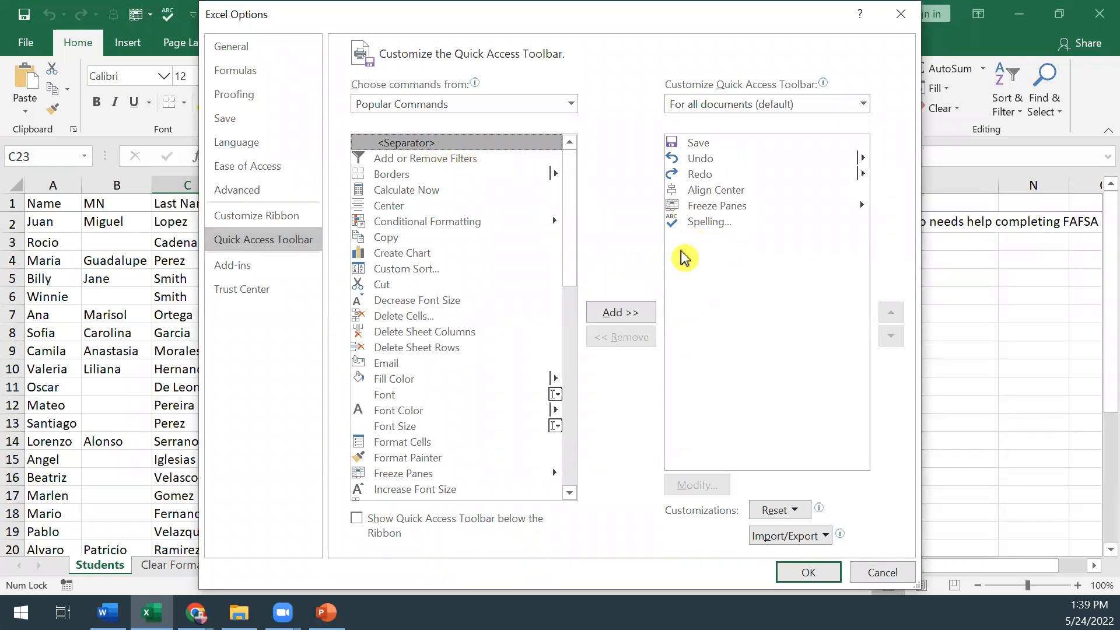
left_click(636, 318)
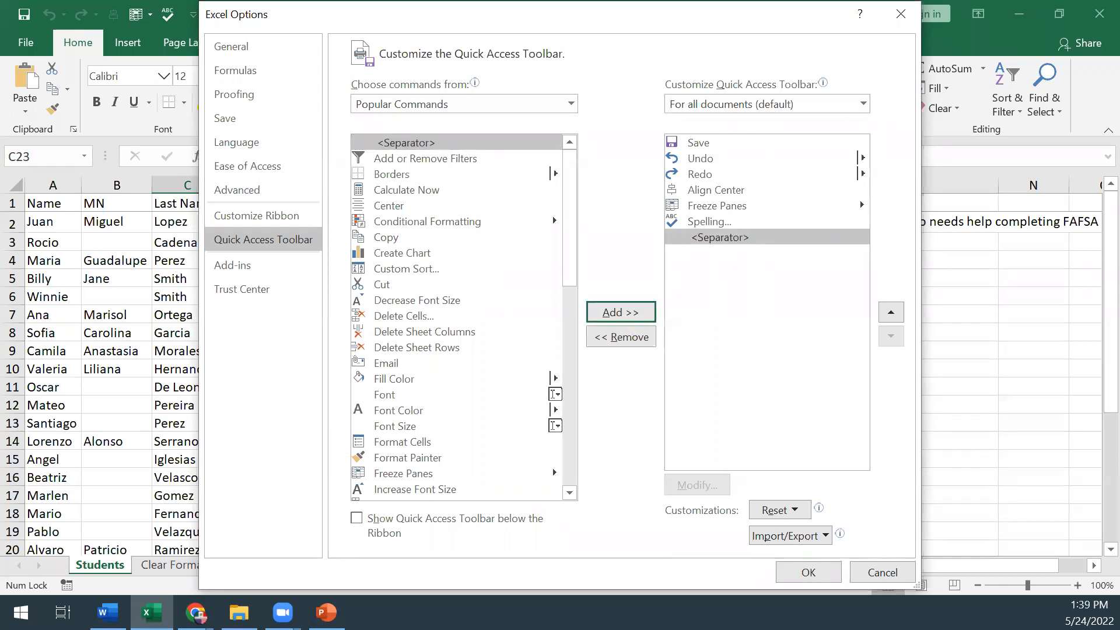
left_click(737, 242)
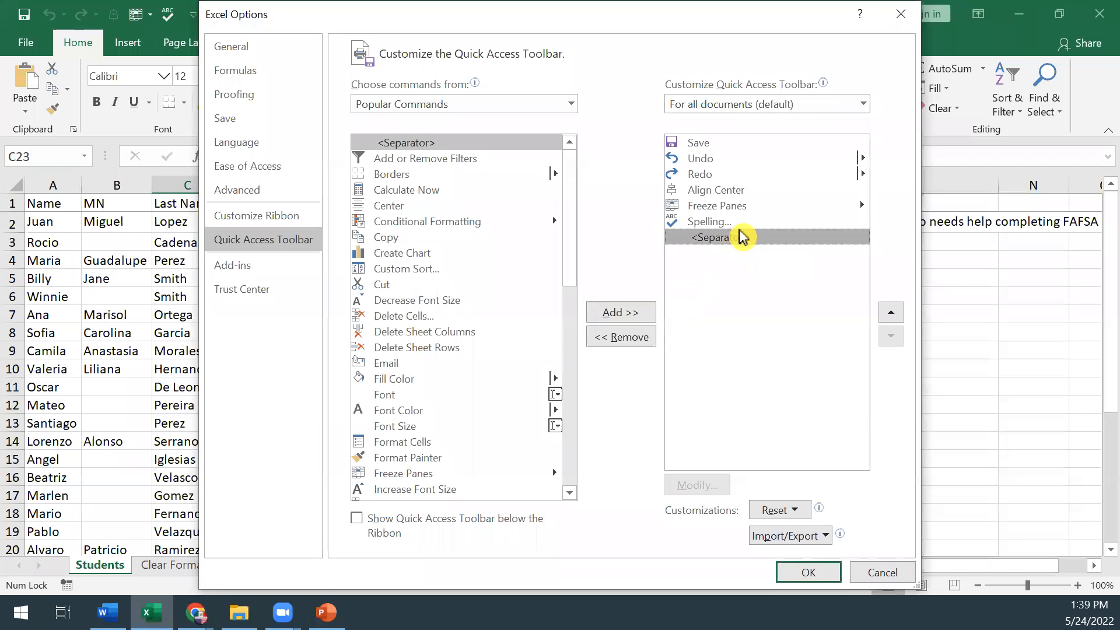
left_click(887, 318)
left_click(887, 318)
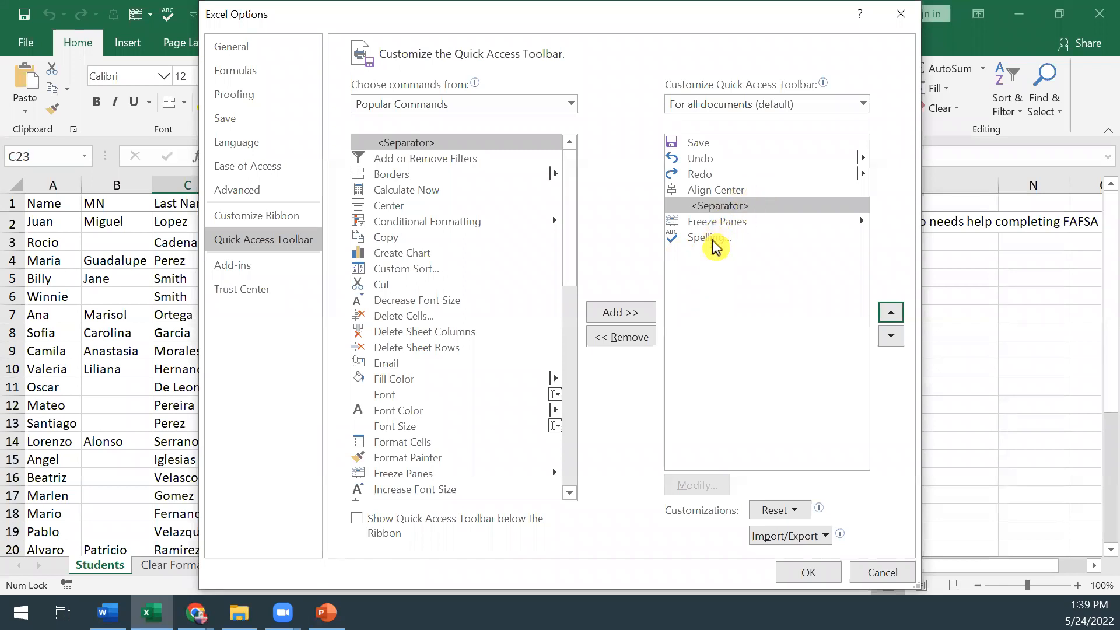
left_click(808, 571)
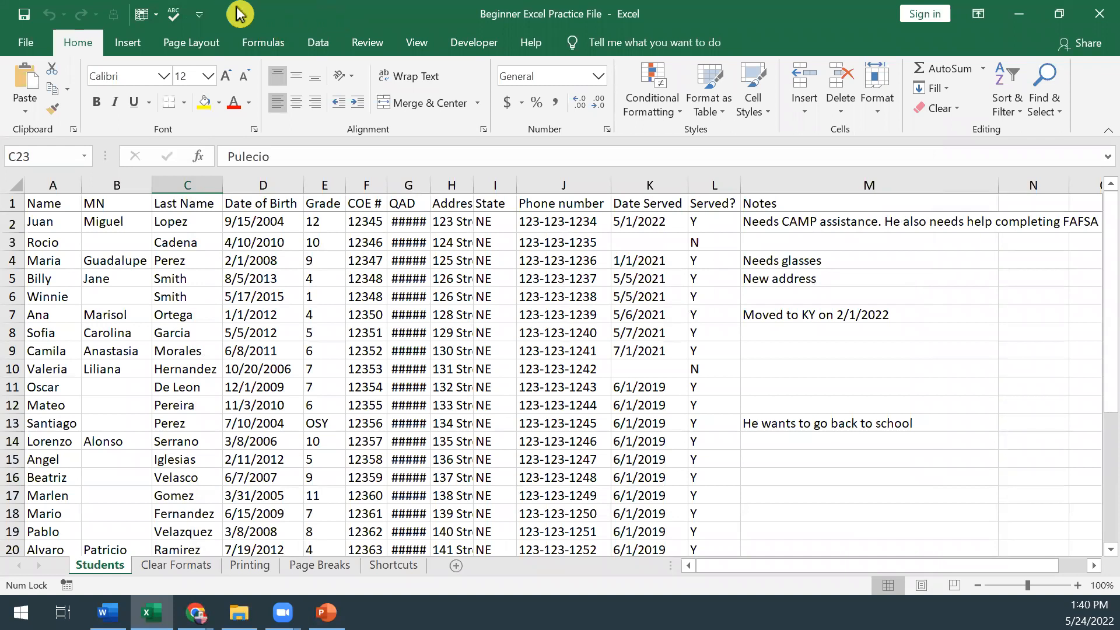
Add the Save As command from the File Tab commands to the Quick Access Toolbar and apply the customization
right_click(96, 16)
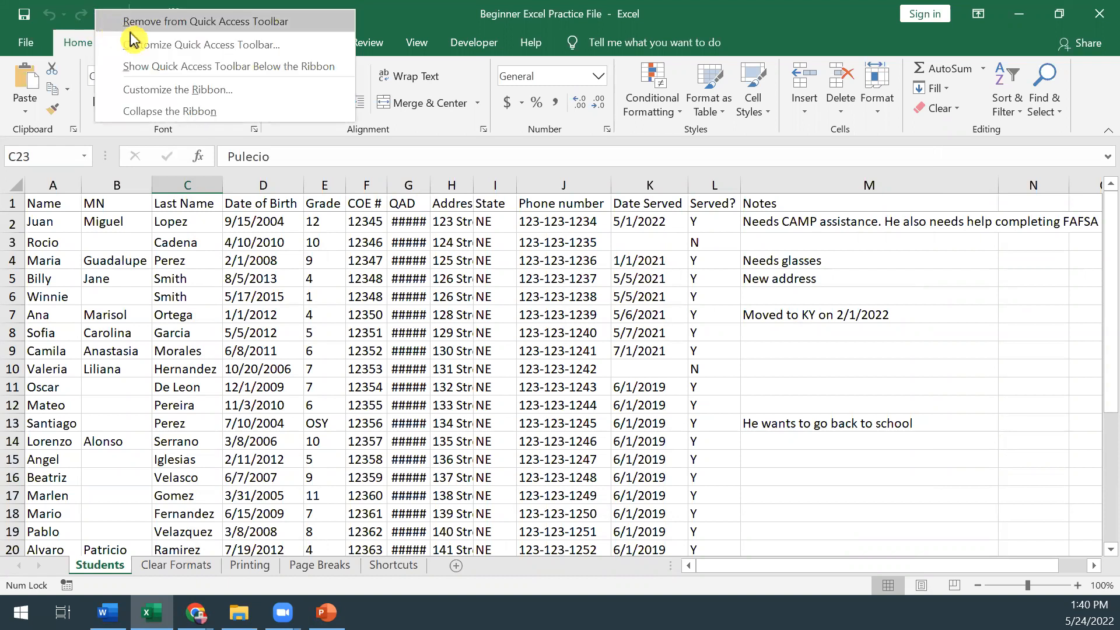
left_click(143, 47)
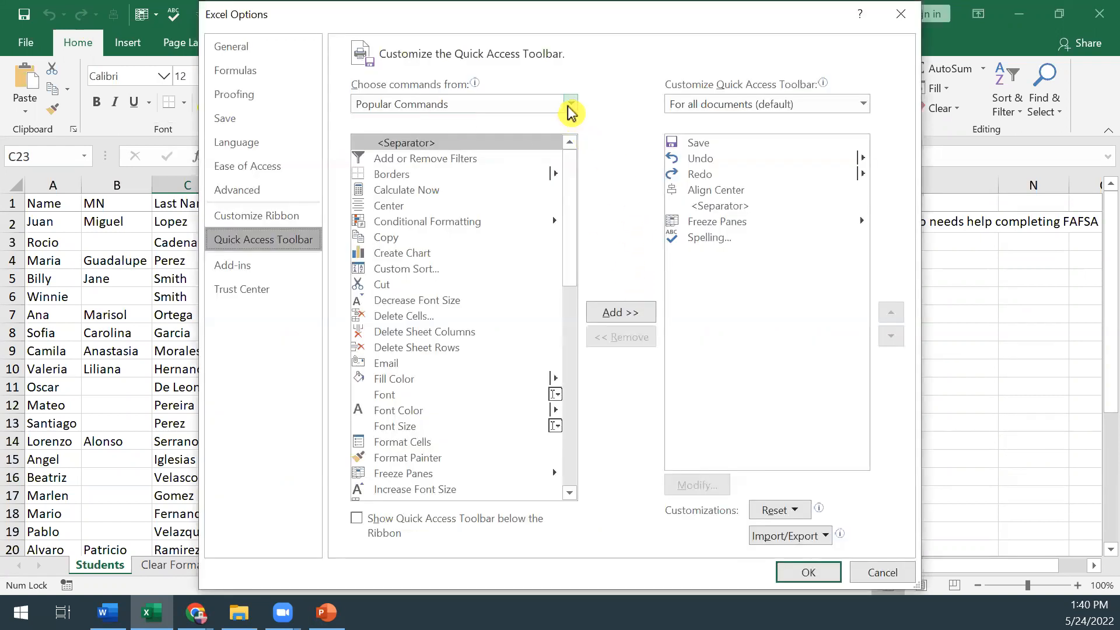
left_click(569, 106)
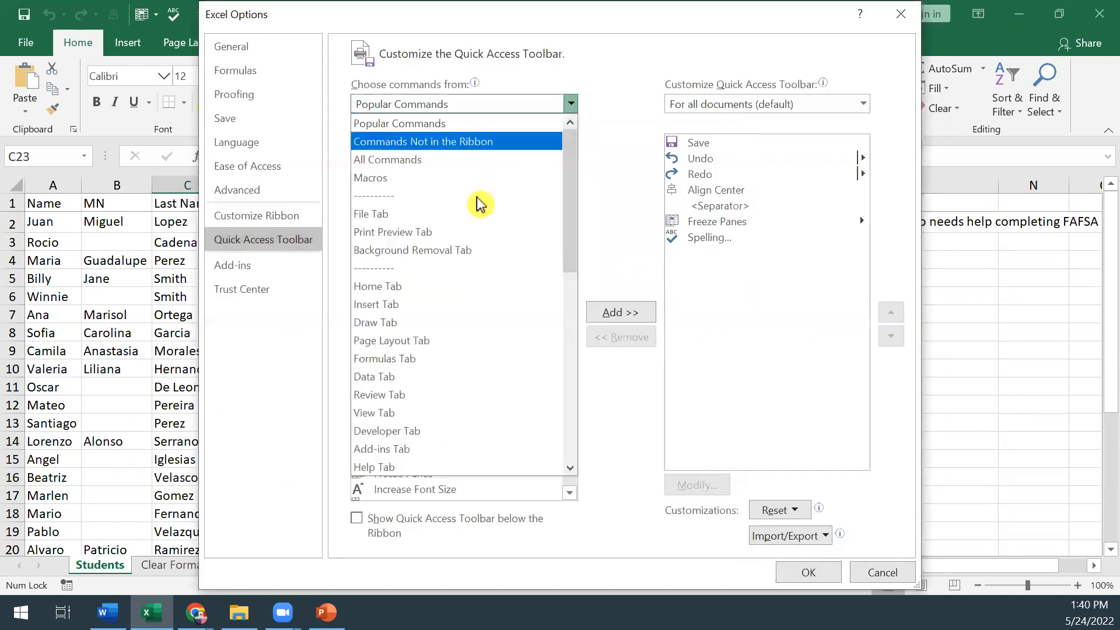
left_click(467, 217)
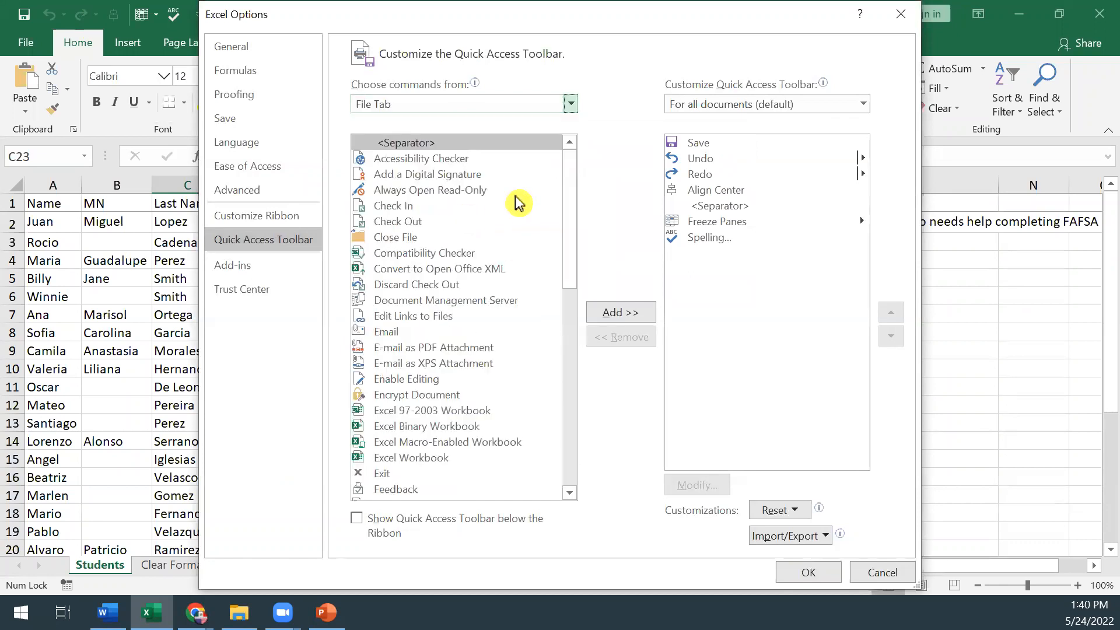
left_click_drag(569, 200, 570, 410)
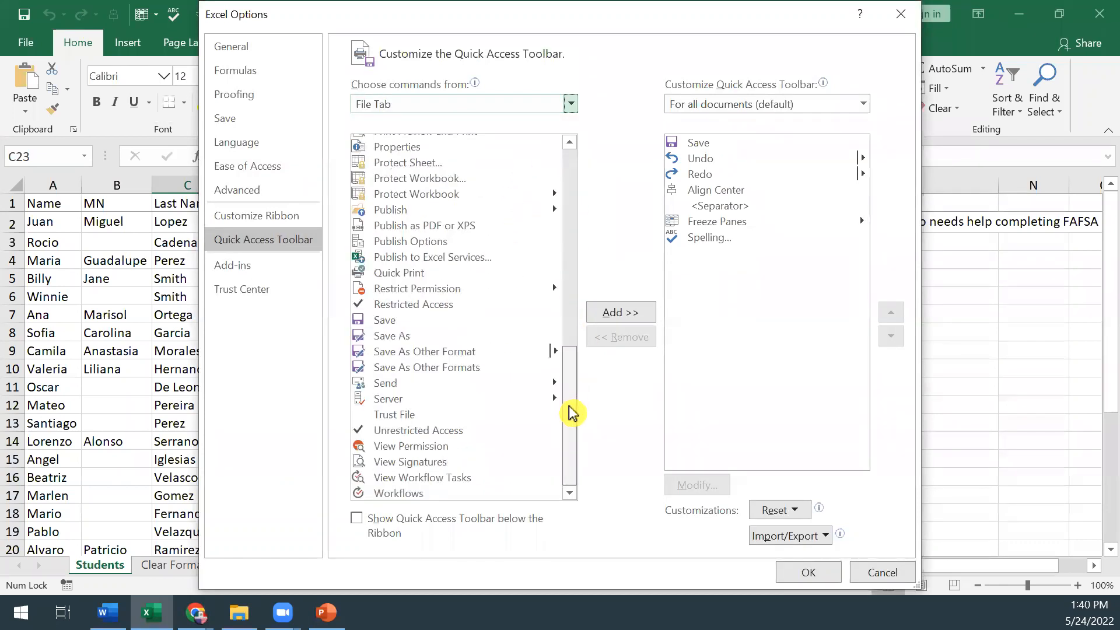
left_click(418, 339)
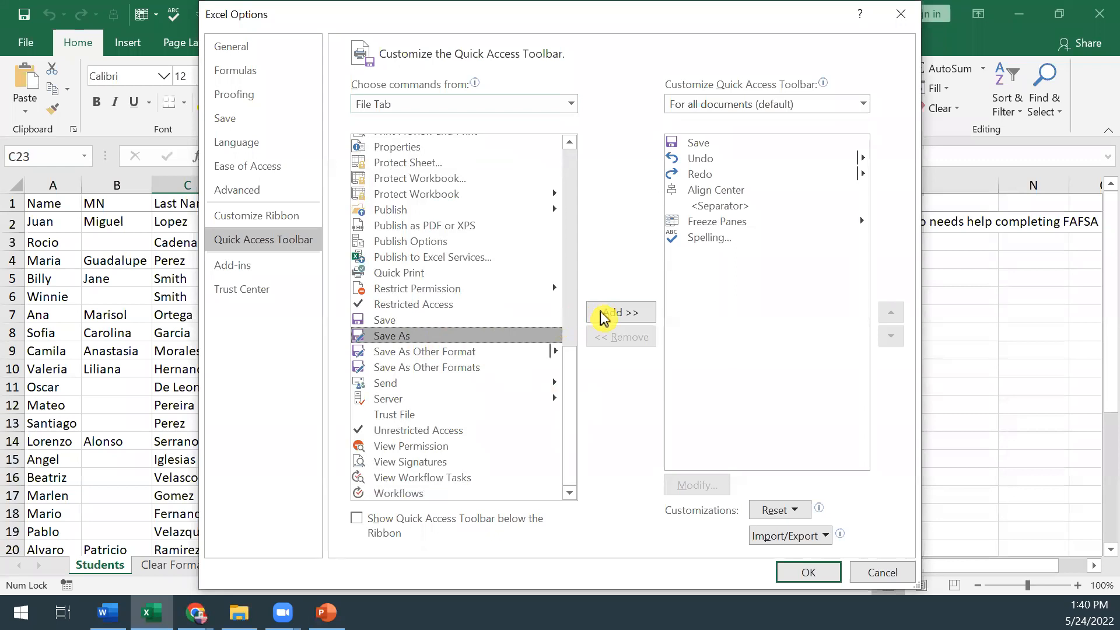
left_click(624, 314)
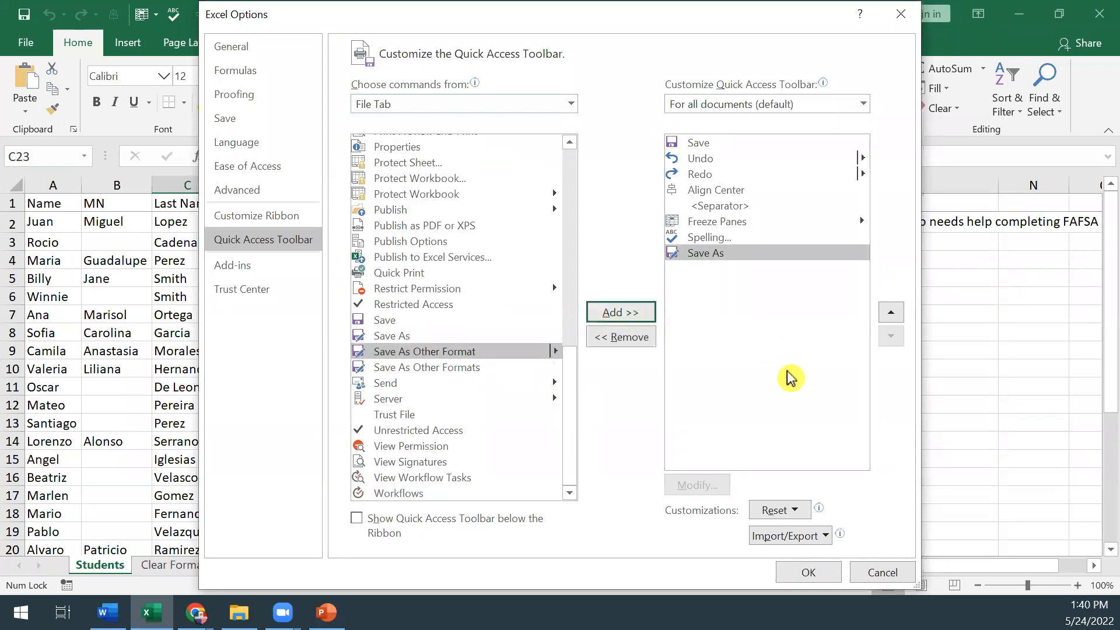
left_click(803, 575)
View the Save As dialog through its new shortcut, close it without saving, and compare it with the File area's Save As page
left_click(198, 22)
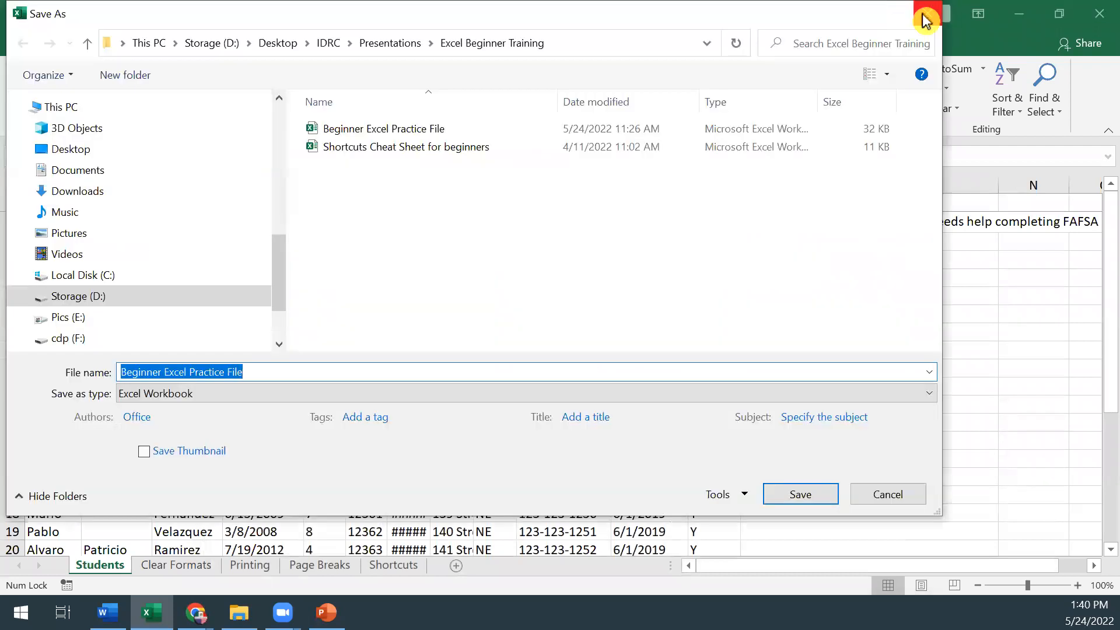
left_click(927, 17)
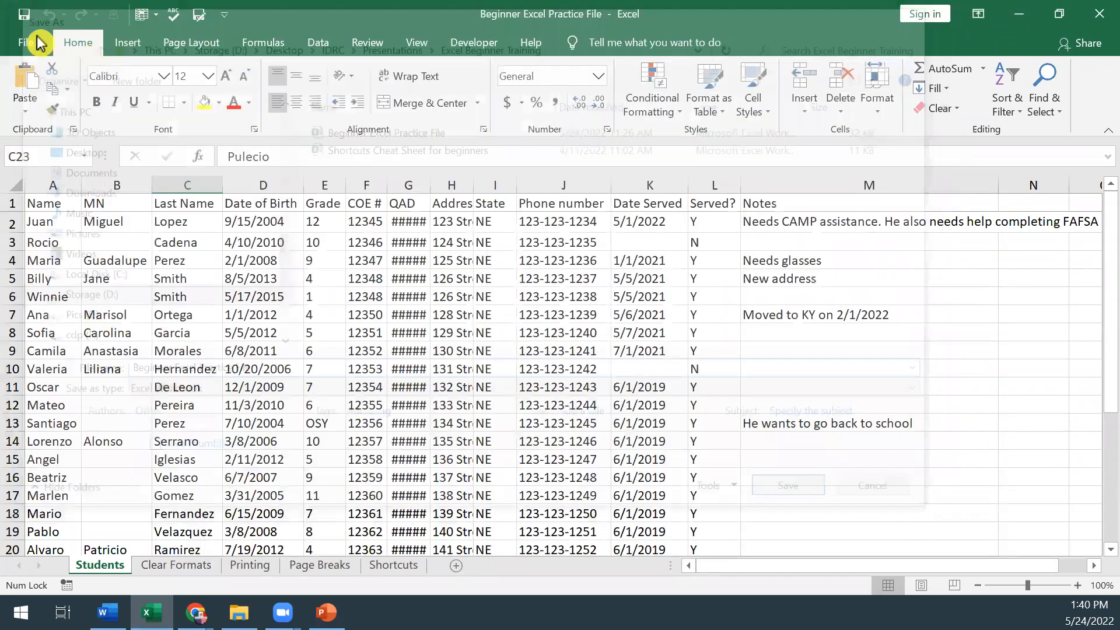
left_click(34, 43)
left_click(63, 278)
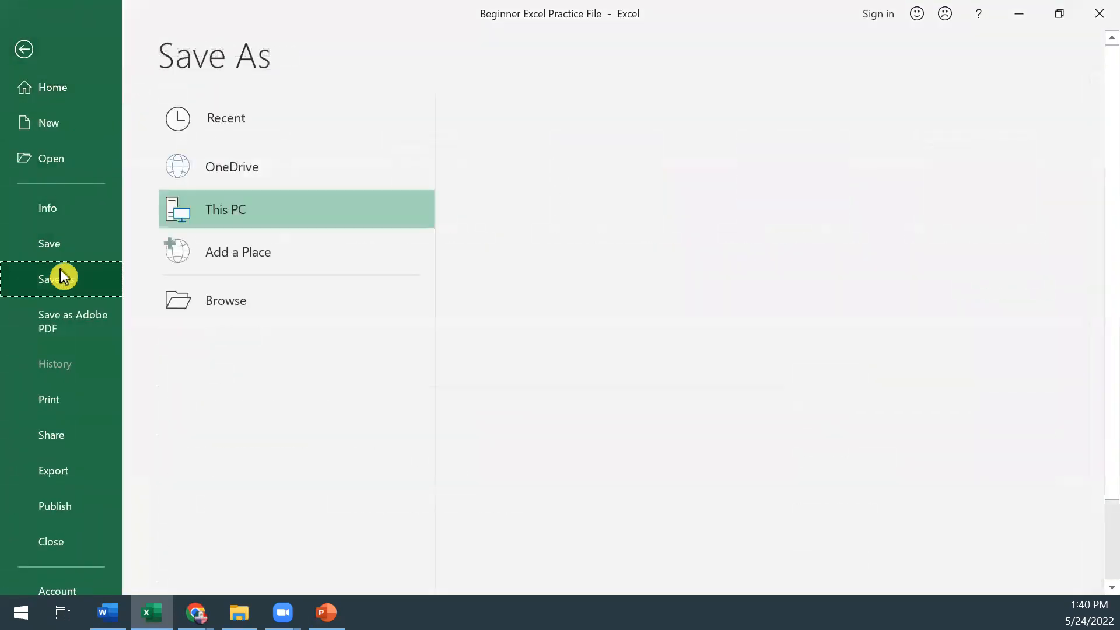
left_click(19, 50)
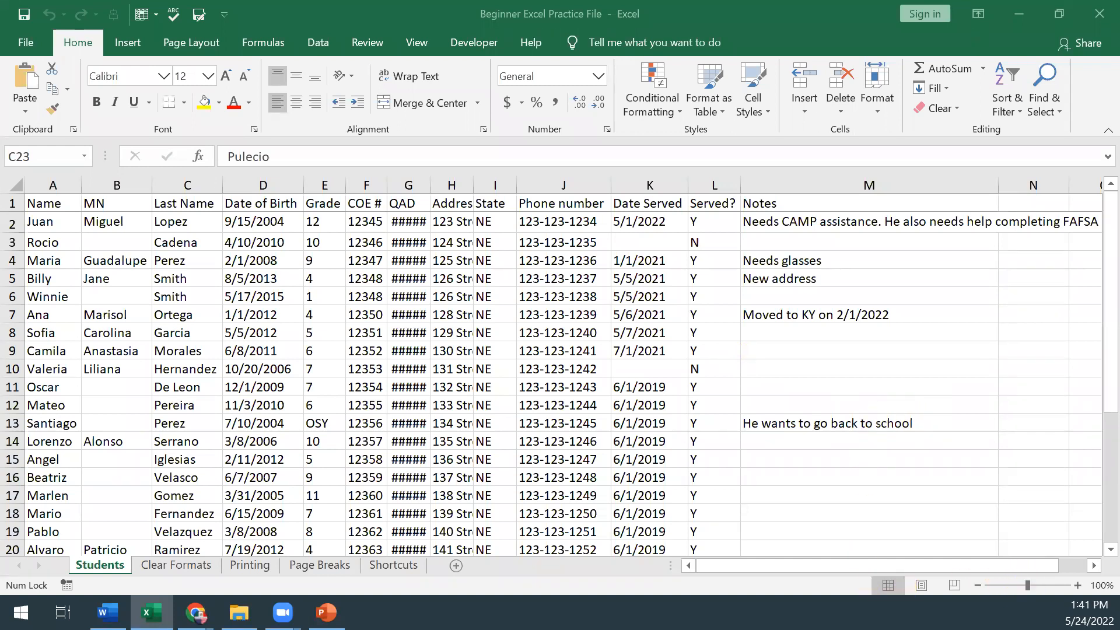
Zoom the Students sheet in to 140% and back out to 100%
left_click(1076, 585)
left_click(1077, 585)
left_click(1077, 586)
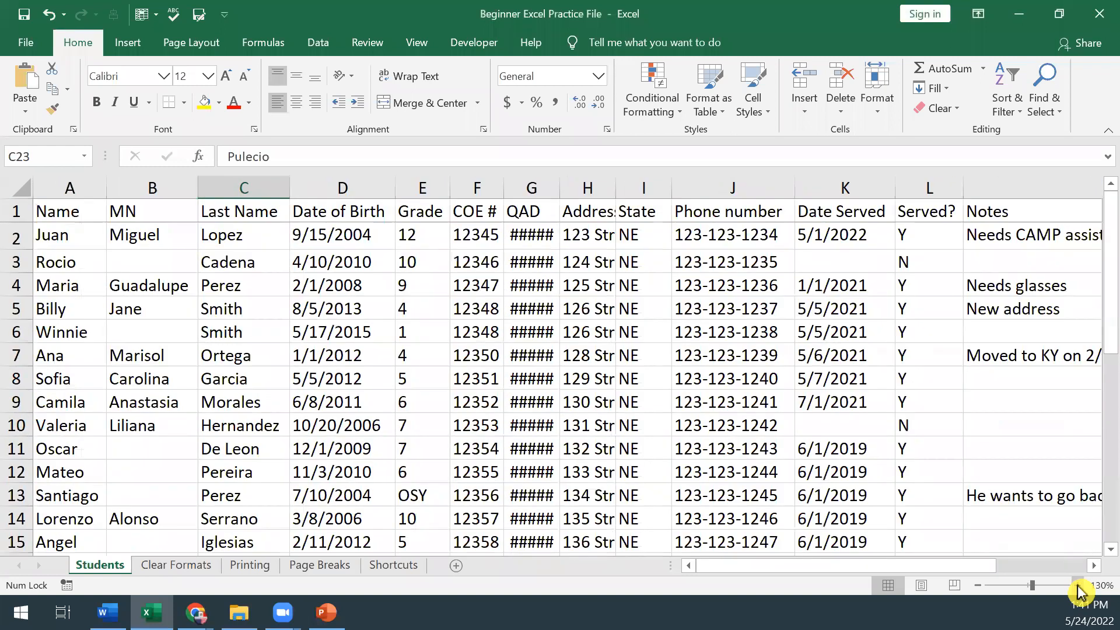
left_click(1077, 586)
left_click(979, 586)
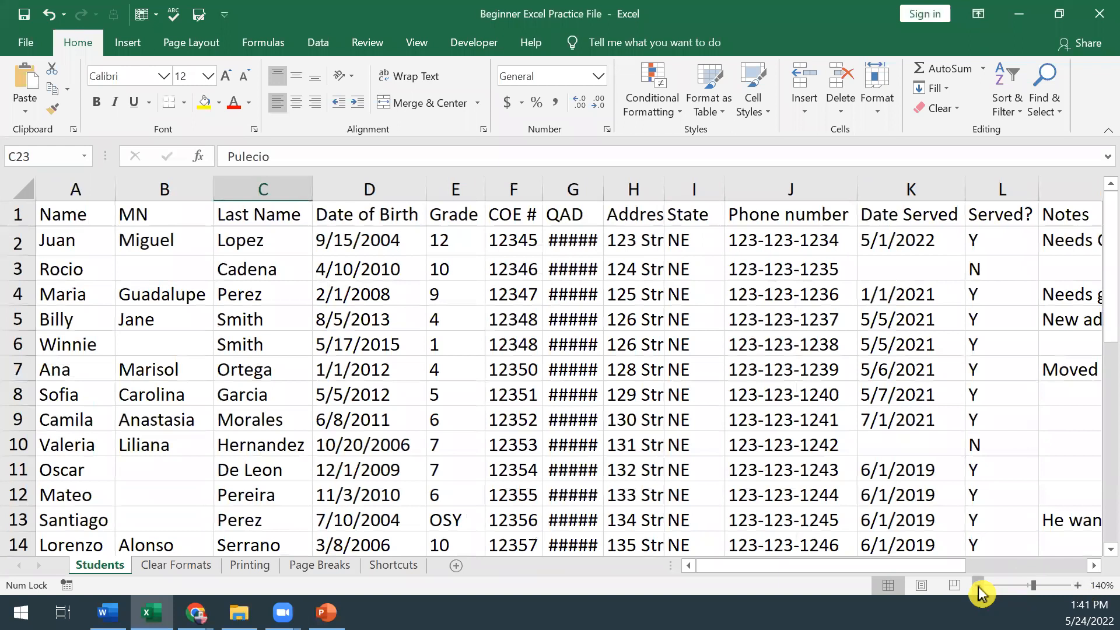
left_click(979, 586)
left_click(979, 586)
left_click(978, 586)
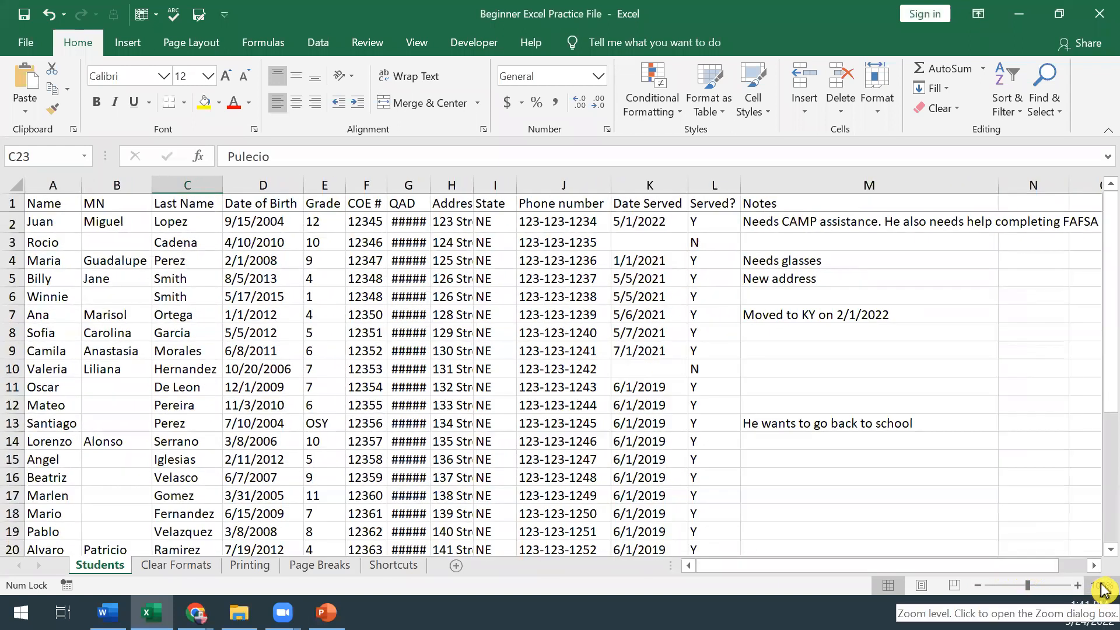
Set the Students sheet's magnification to 50% with the Zoom dialog
left_click(1091, 586)
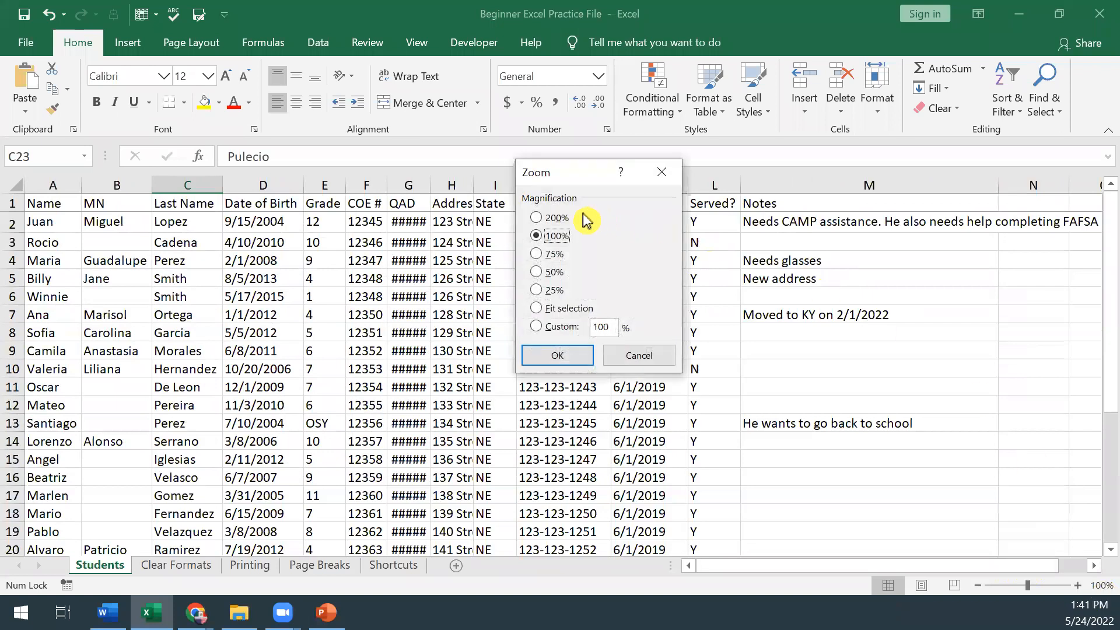
left_click(535, 272)
left_click(557, 361)
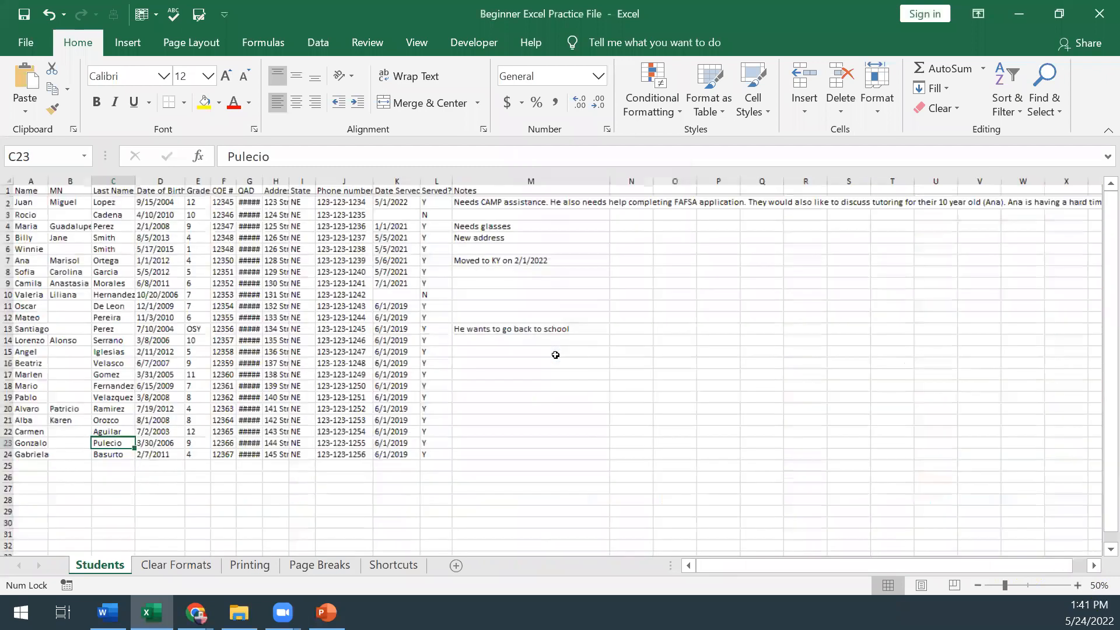
Zoom the Students sheet in to 110% and return to its first rows
left_click(1077, 585)
left_click(1077, 585)
left_click(1078, 586)
left_click(1078, 585)
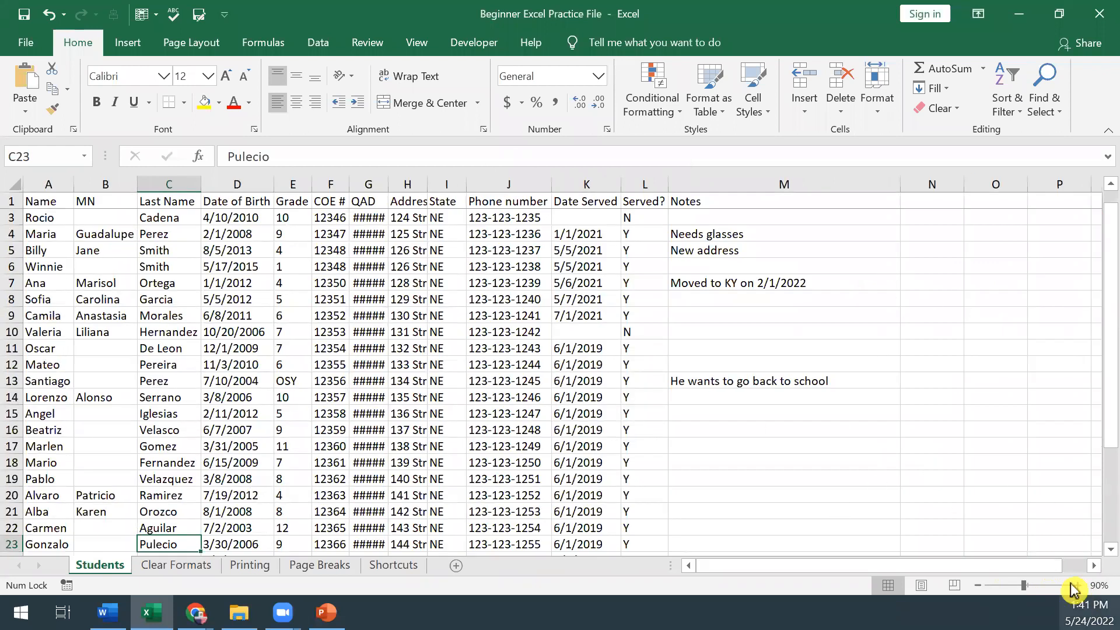
left_click(1078, 586)
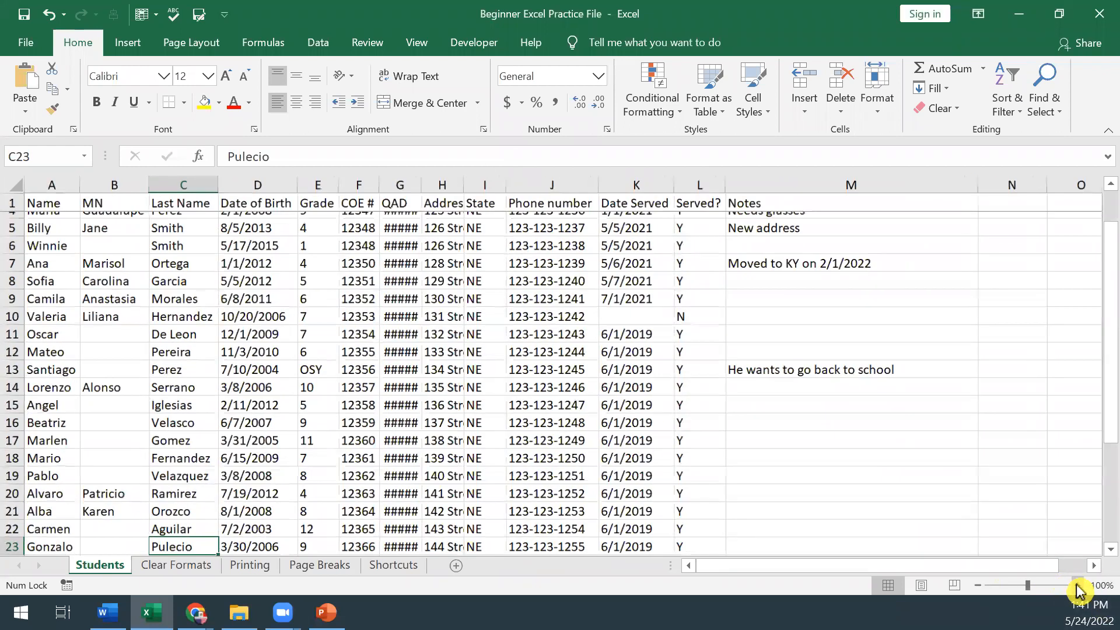
left_click(1077, 585)
scroll(848, 473, "up", 2)
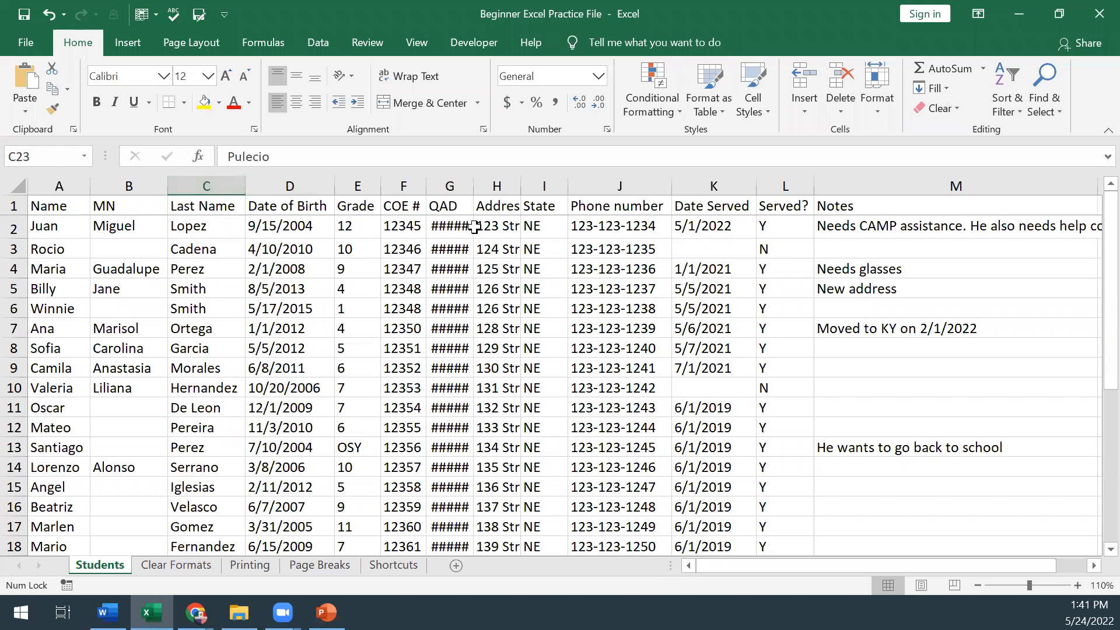
Fit the QAD and Address columns to their contents and widen the Address column slightly more
left_click(450, 186)
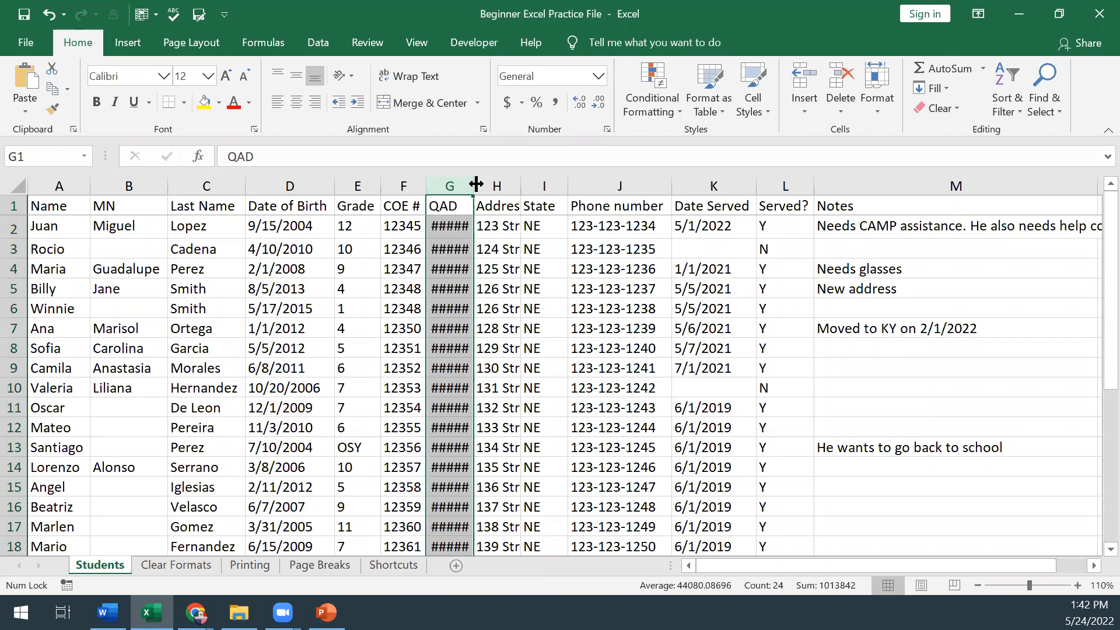
double_click(476, 184)
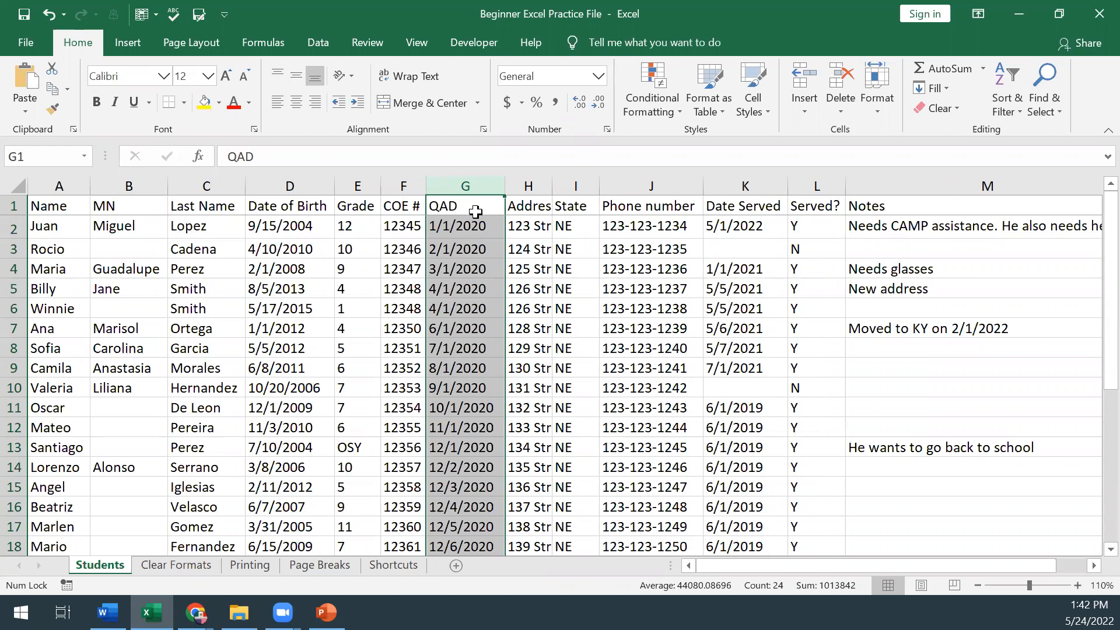
double_click(550, 185)
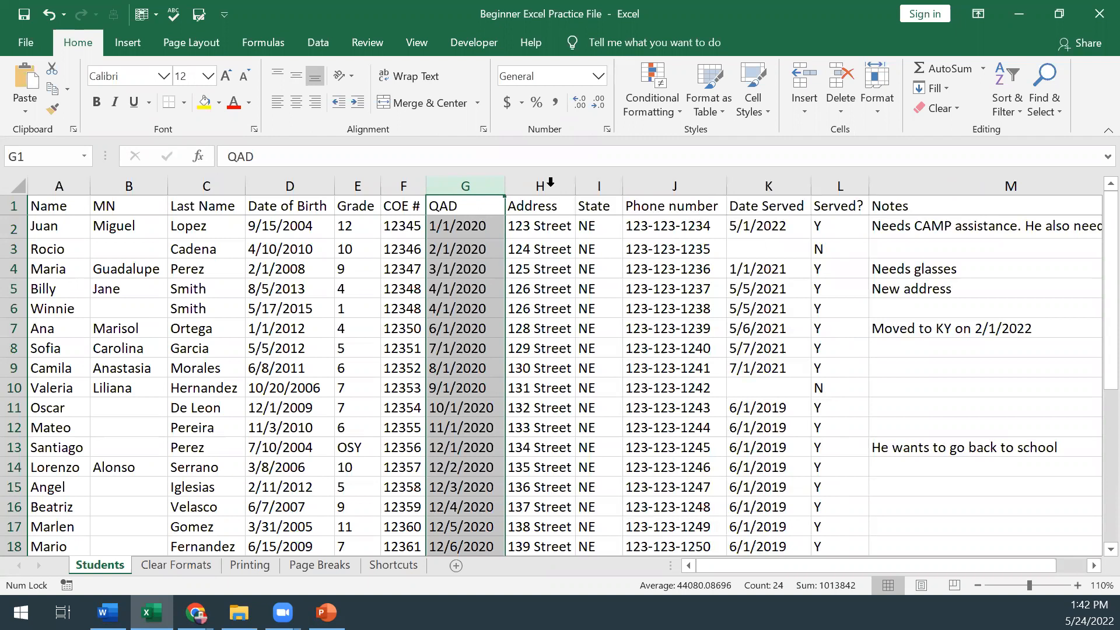
left_click_drag(528, 229, 523, 300)
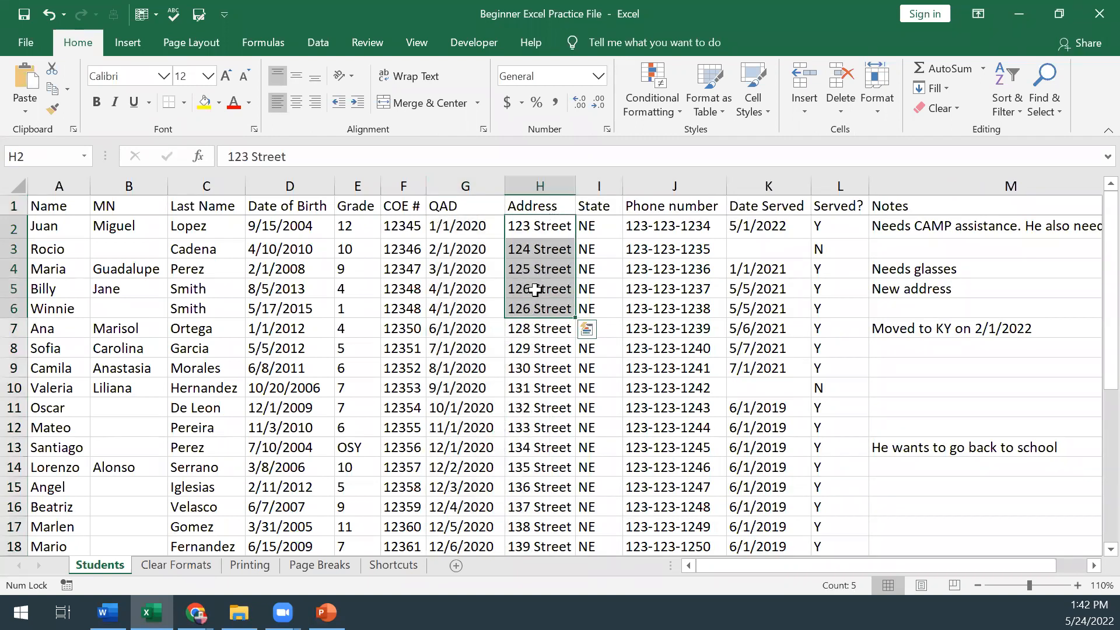
left_click(532, 328)
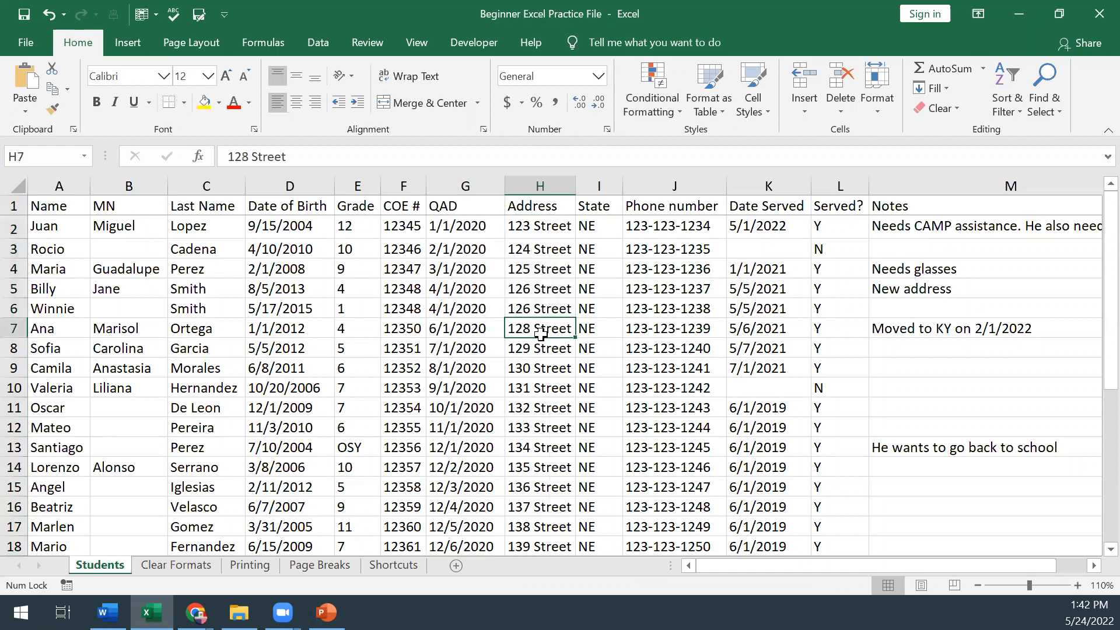
left_click_drag(576, 186, 581, 216)
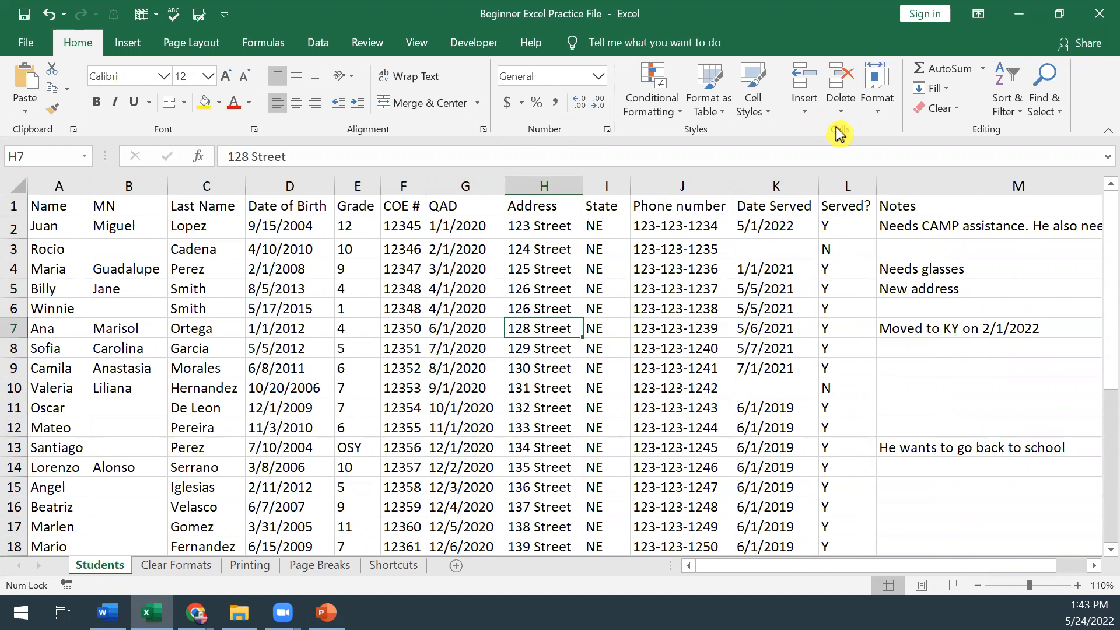
View the Row Height setting for row 7 and close it without changes
left_click(881, 108)
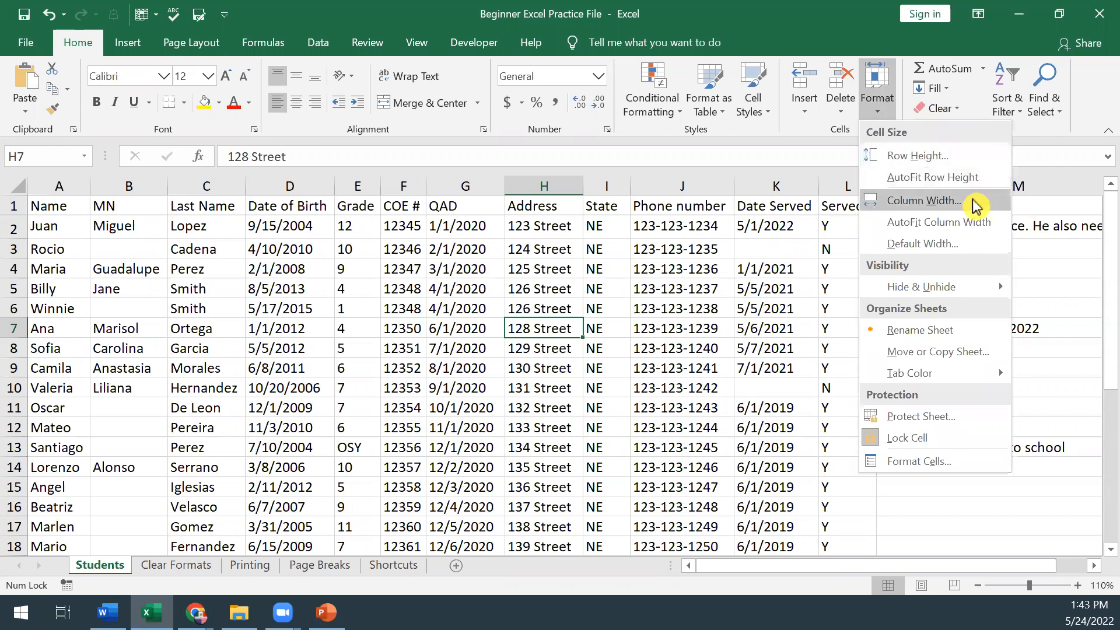
left_click(977, 158)
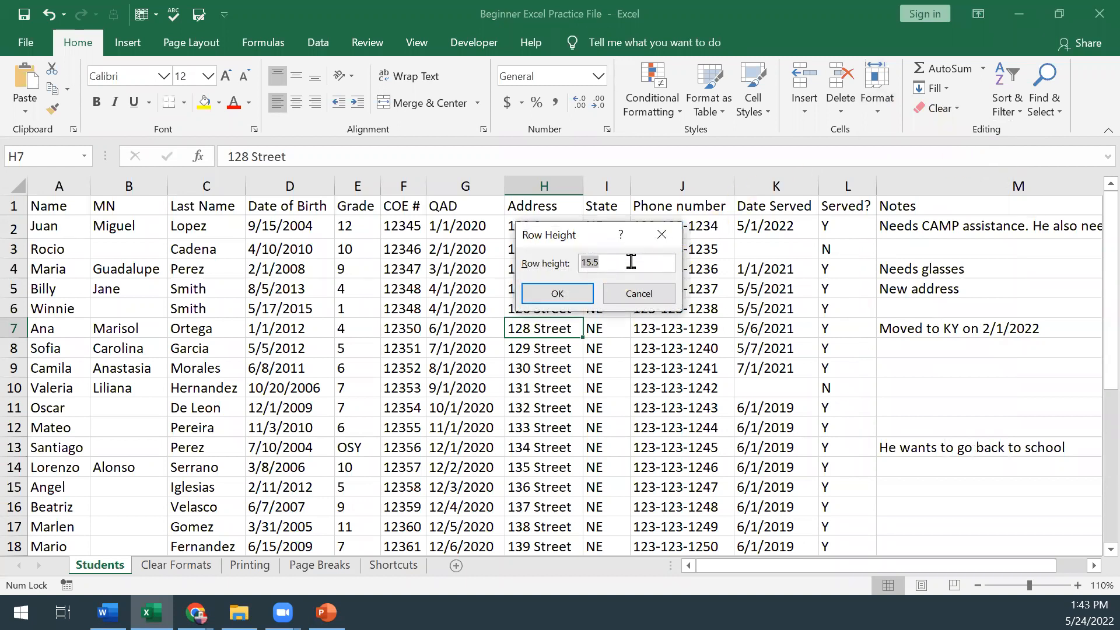
left_click(666, 236)
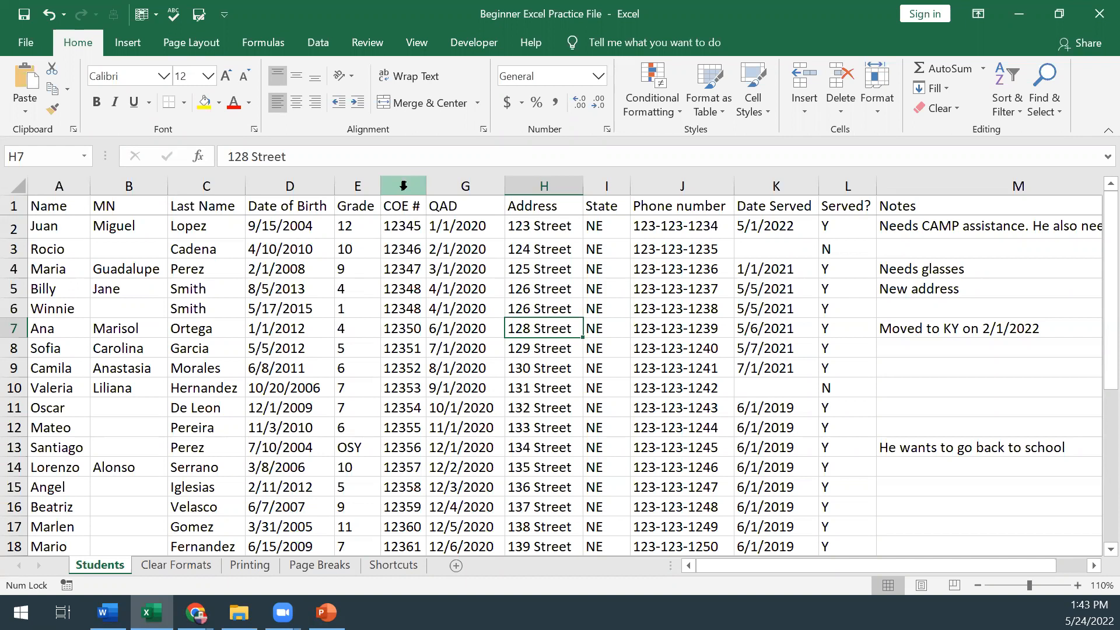
Insert one blank column between Date of Birth and Grade
left_click(353, 181)
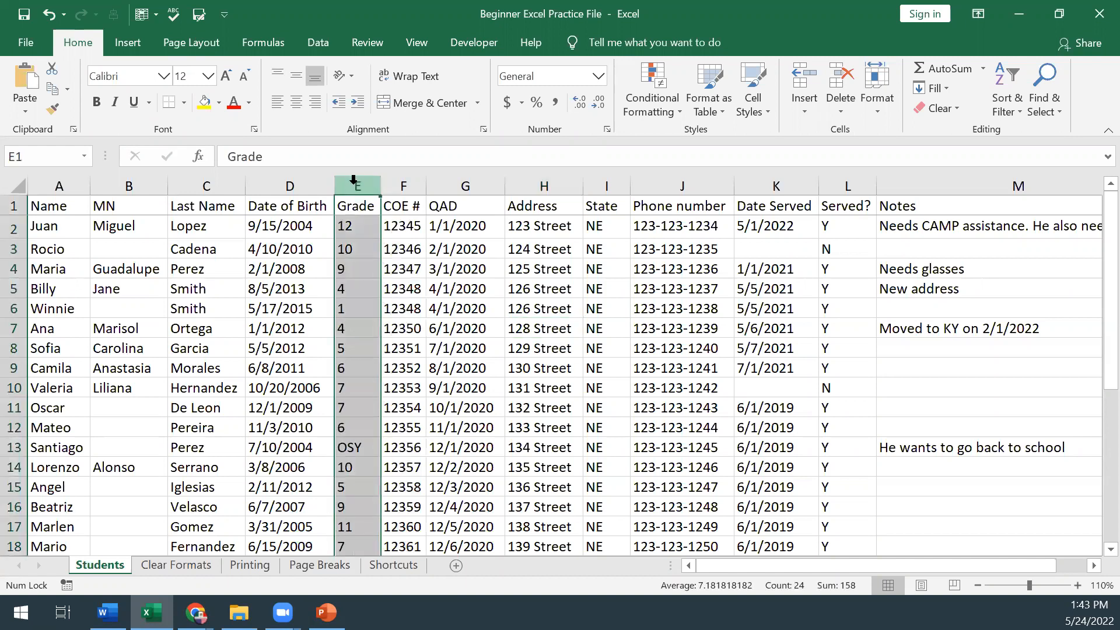
right_click(352, 187)
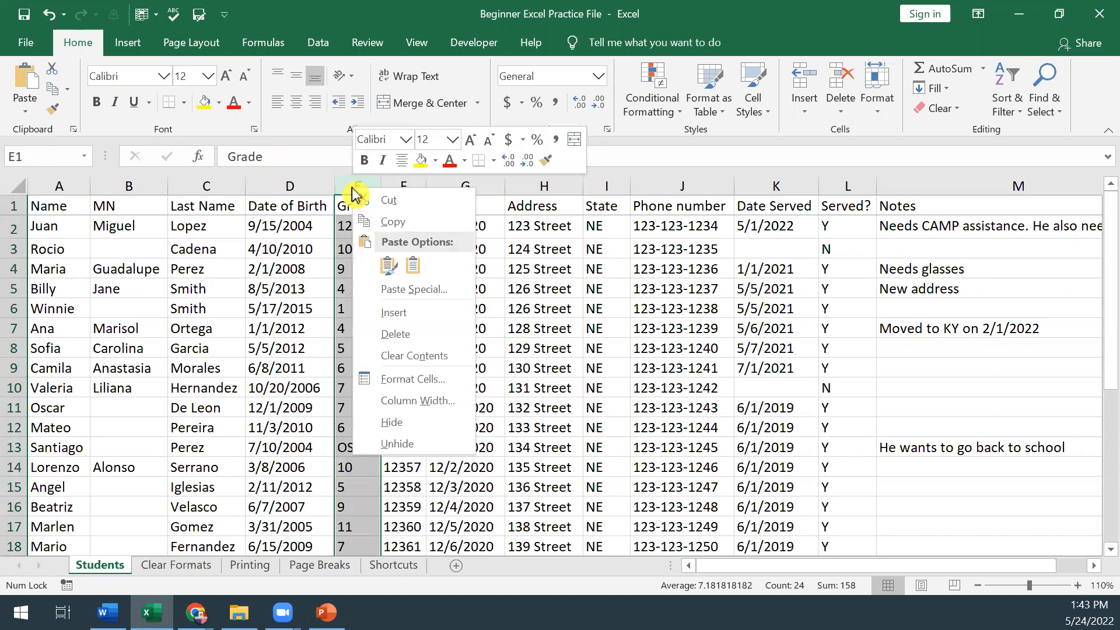
left_click(416, 315)
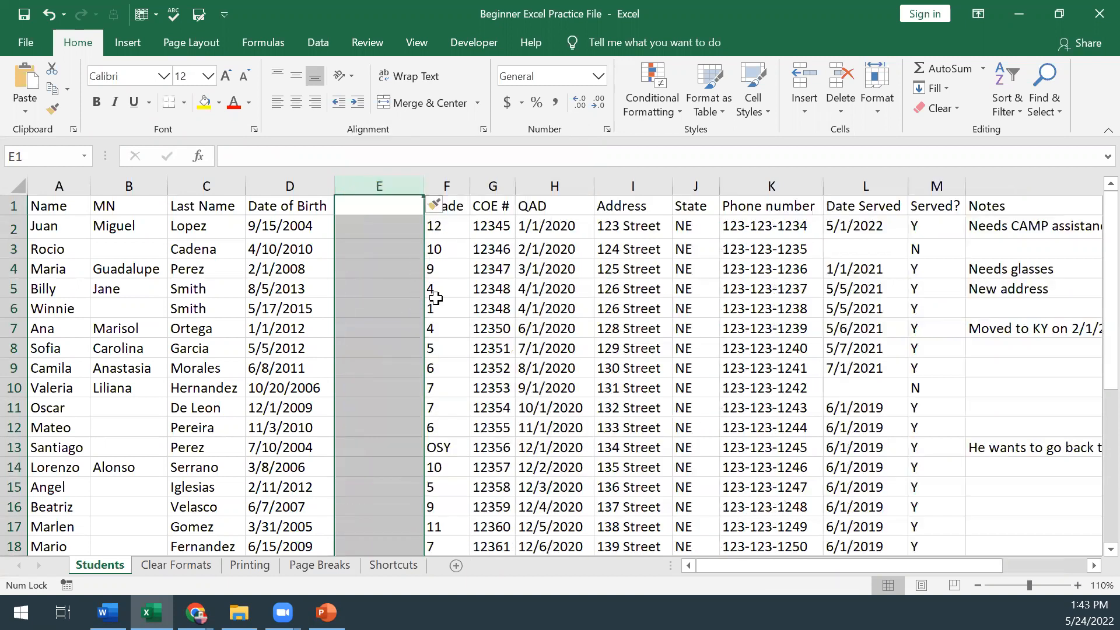
left_click(378, 230)
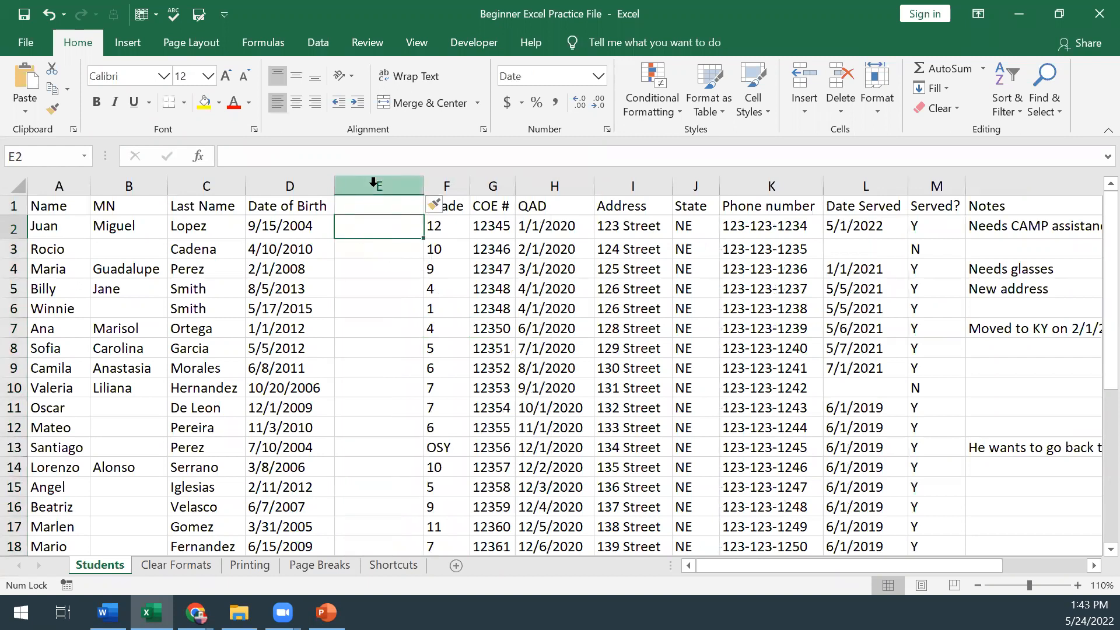
Insert three more blank columns at once after Date of Birth, starting at column E
left_click_drag(391, 181, 497, 169)
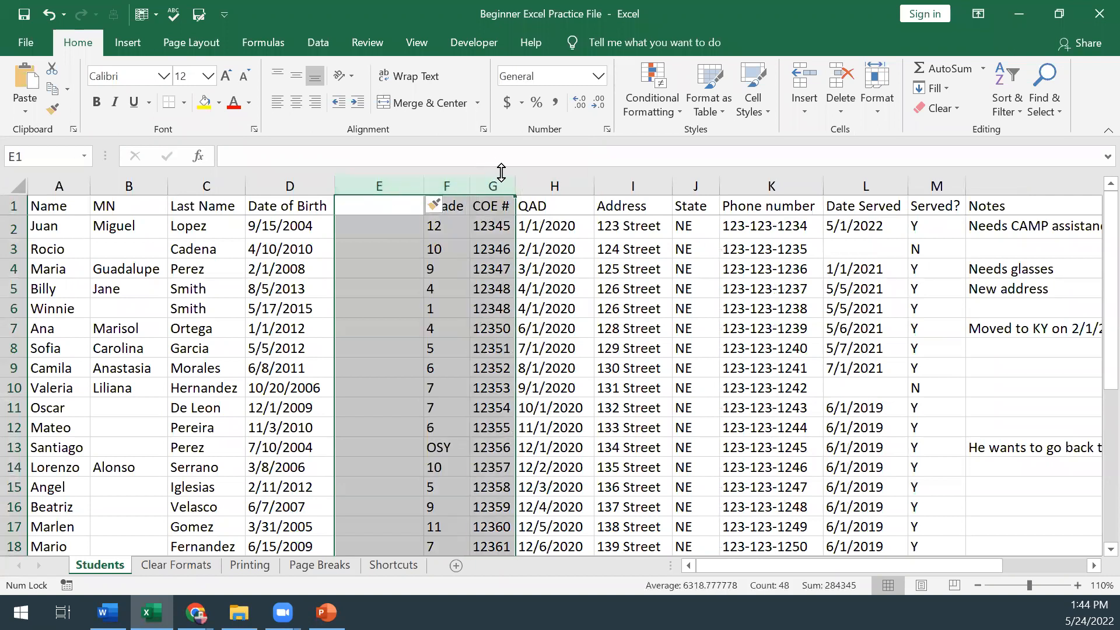
right_click(380, 185)
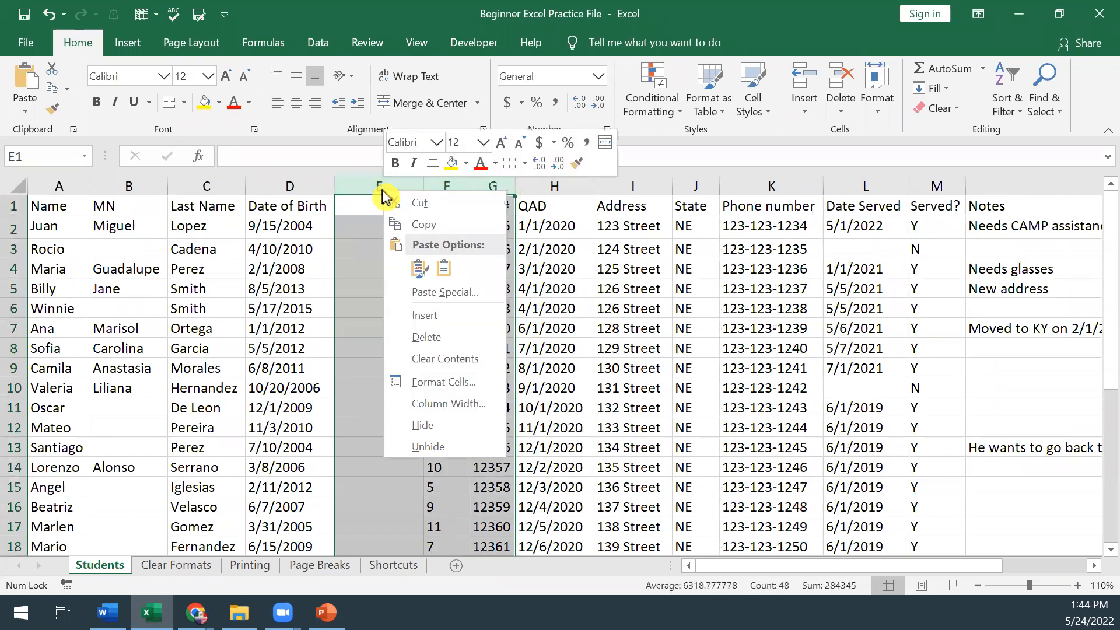
left_click(434, 315)
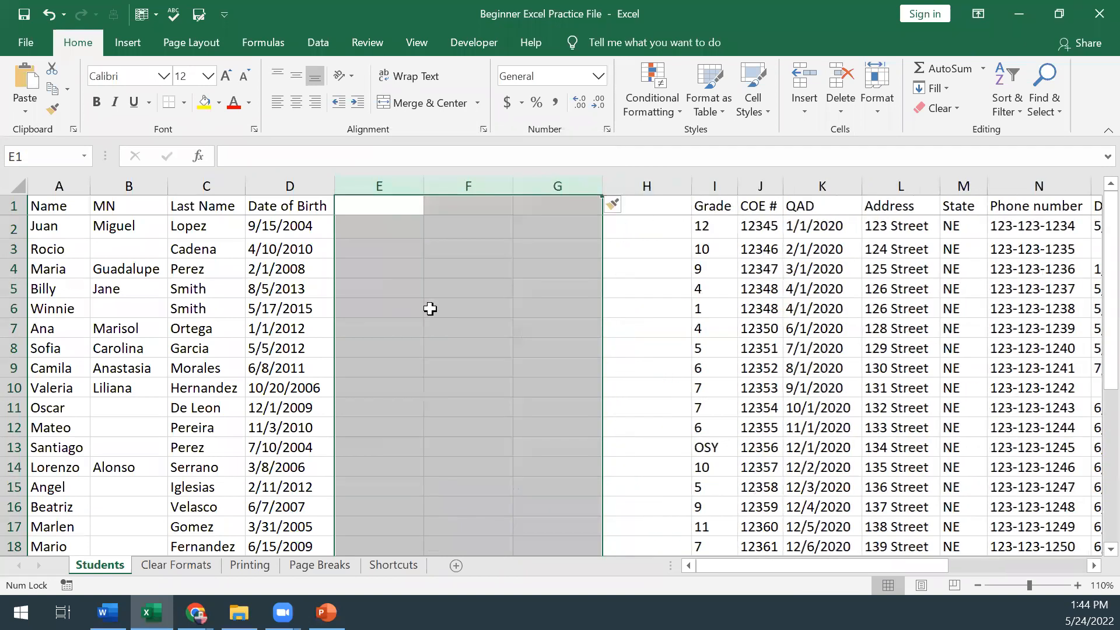
Undo the blank column insertions after Date of Birth
key("ctrl+z")
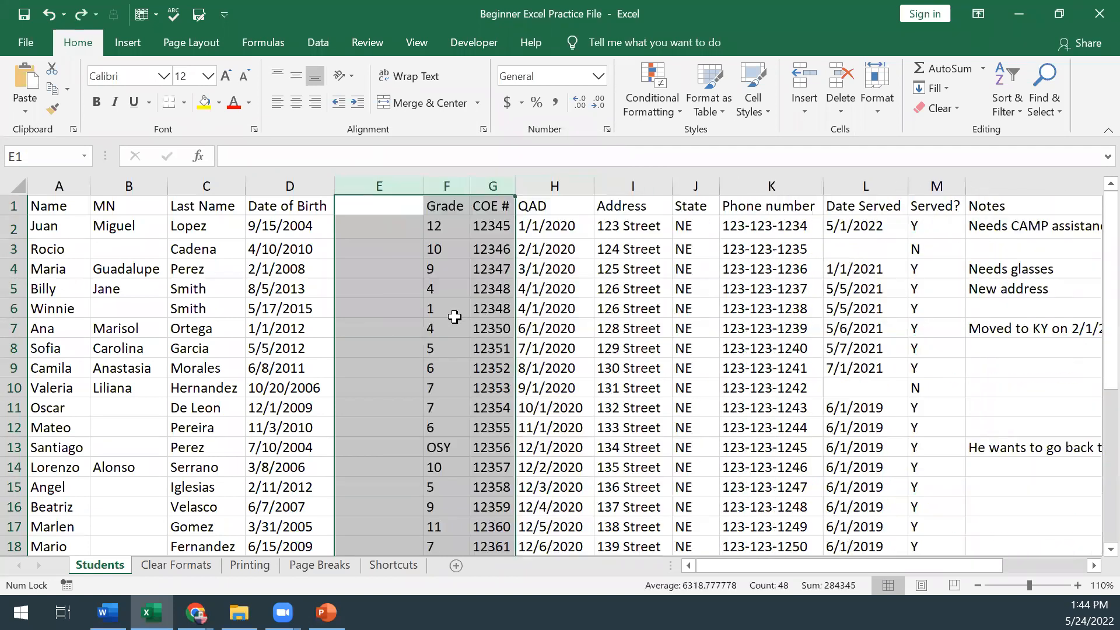
left_click(408, 290)
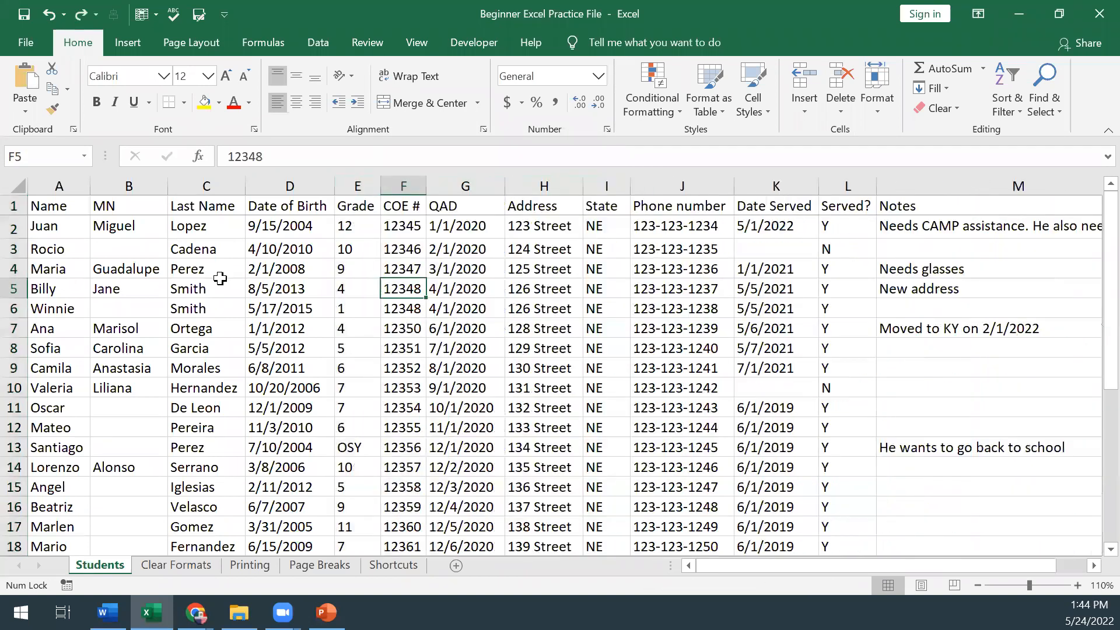
Insert a blank row above row 3 and undo the insertion
left_click(13, 250)
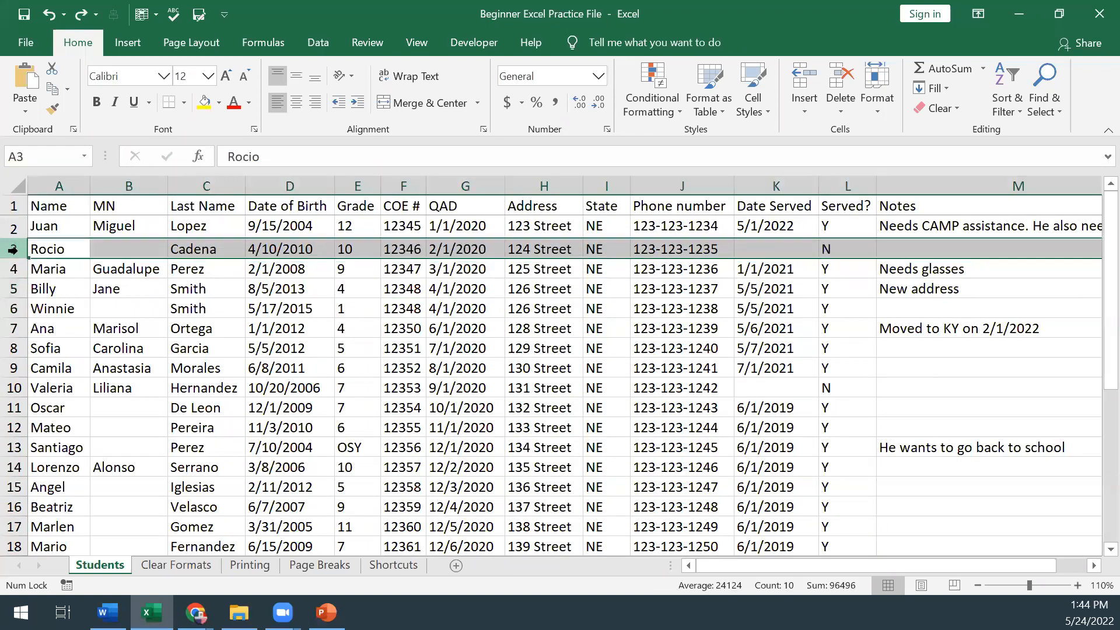
right_click(12, 252)
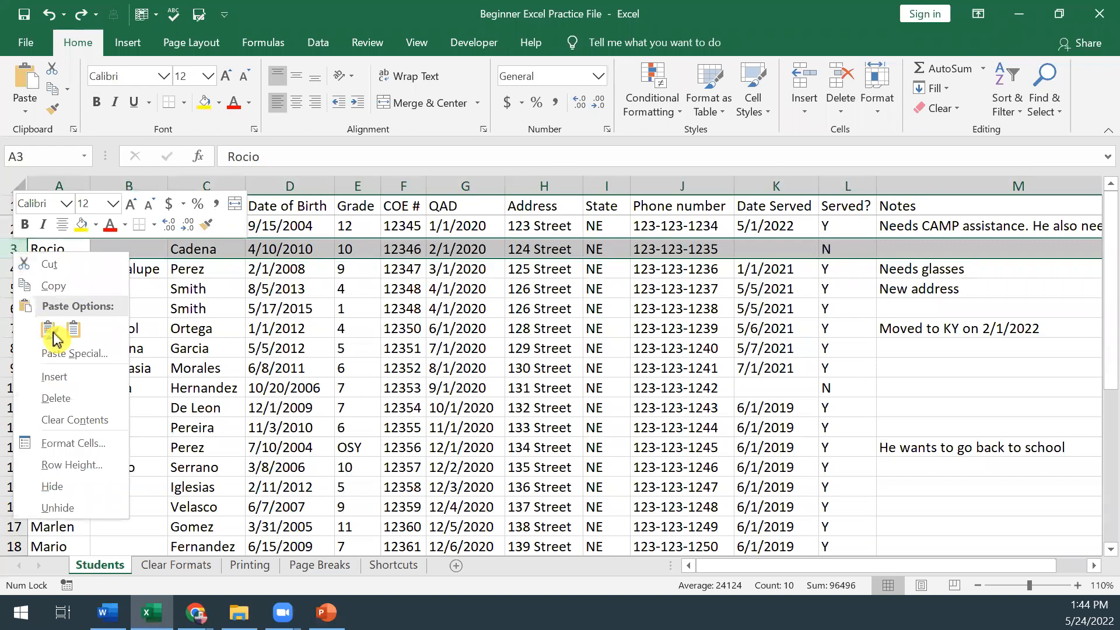
left_click(56, 377)
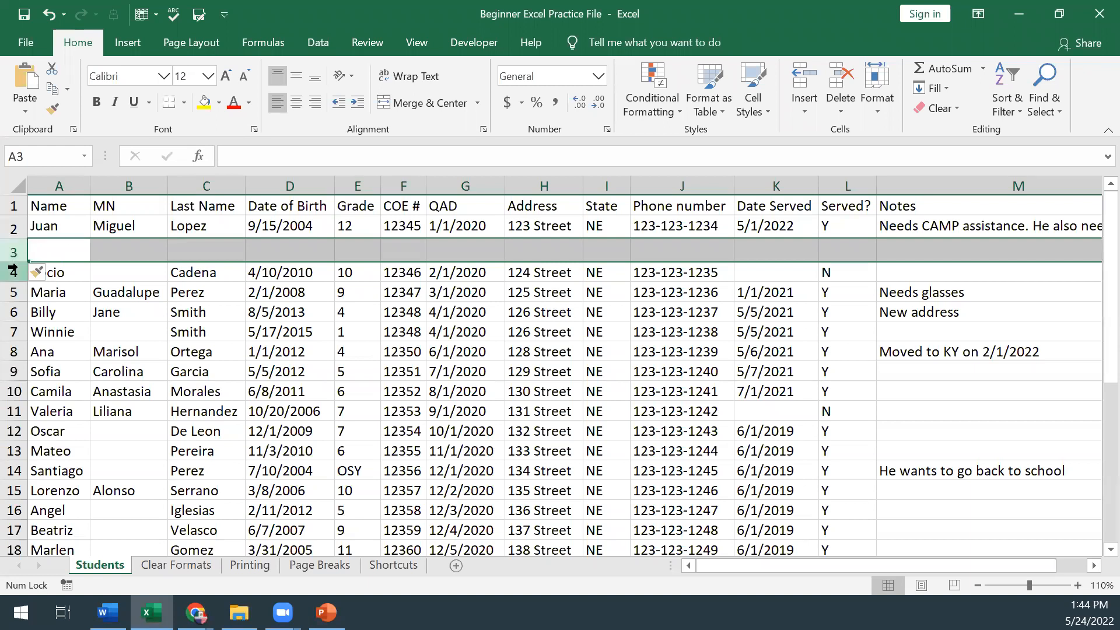
key("ctrl+z")
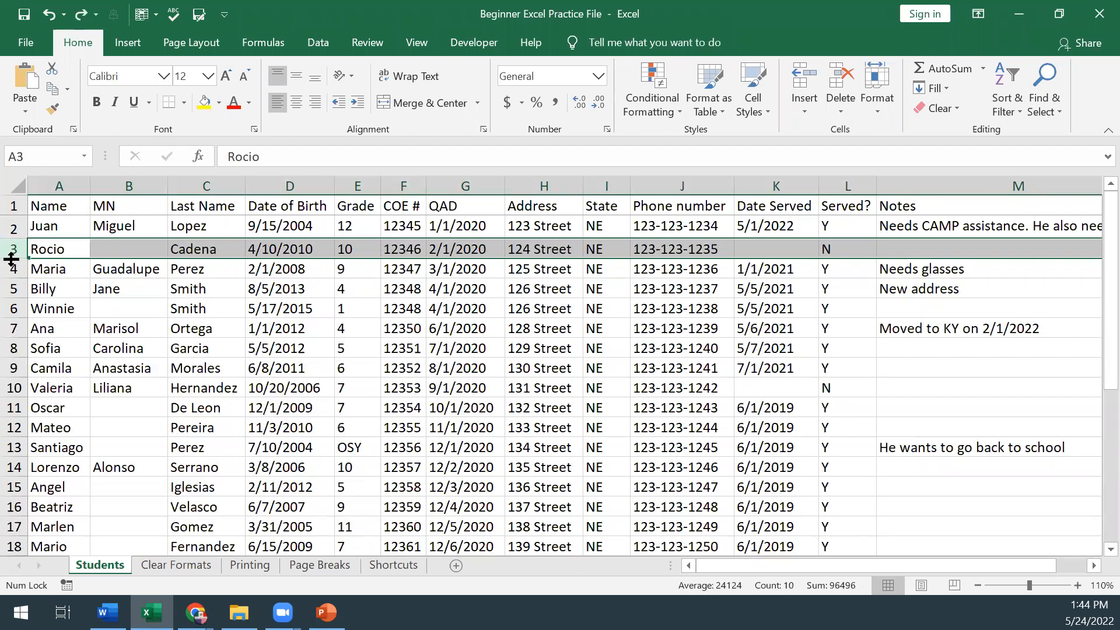
Format the last name in cell C3 with yellow fill, red font color and italics
left_click(137, 247)
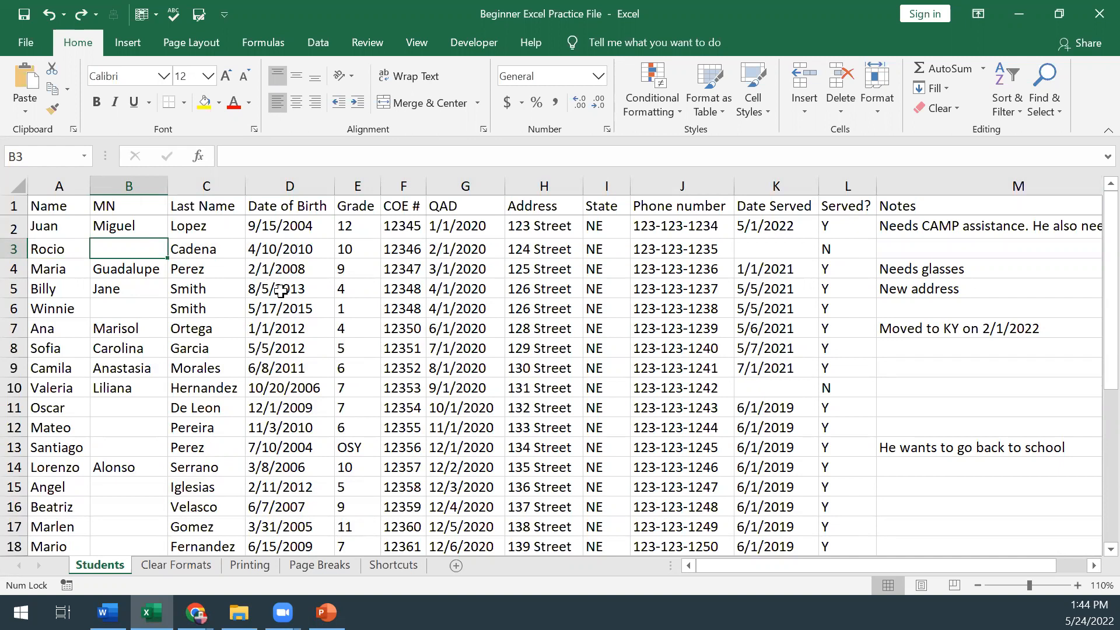
left_click(210, 249)
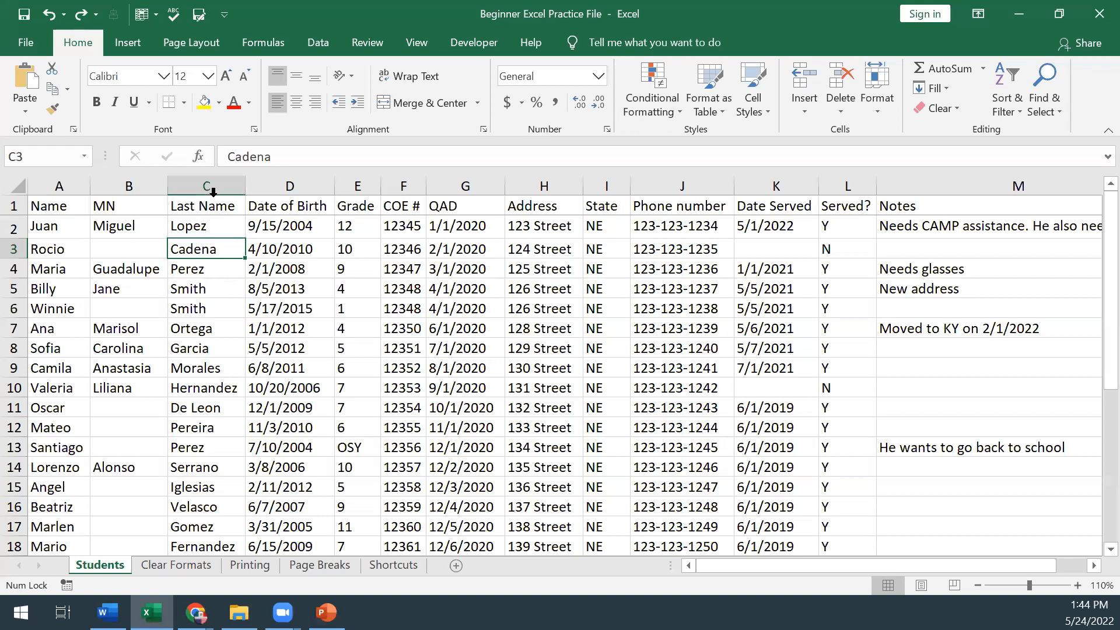
left_click(206, 103)
left_click(234, 103)
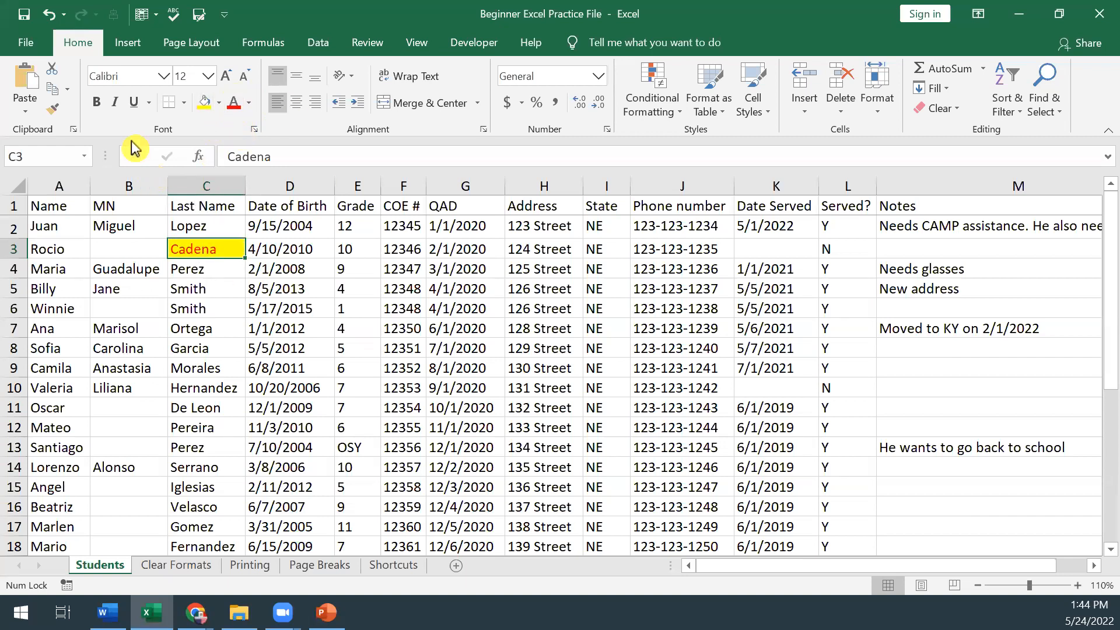
left_click(115, 102)
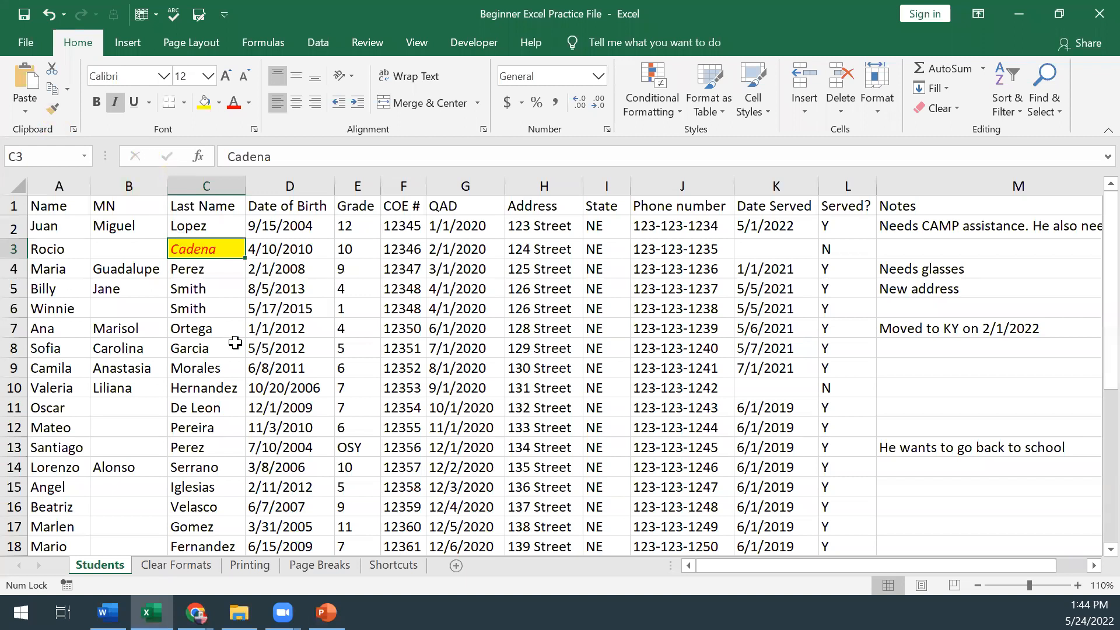
left_click(215, 357)
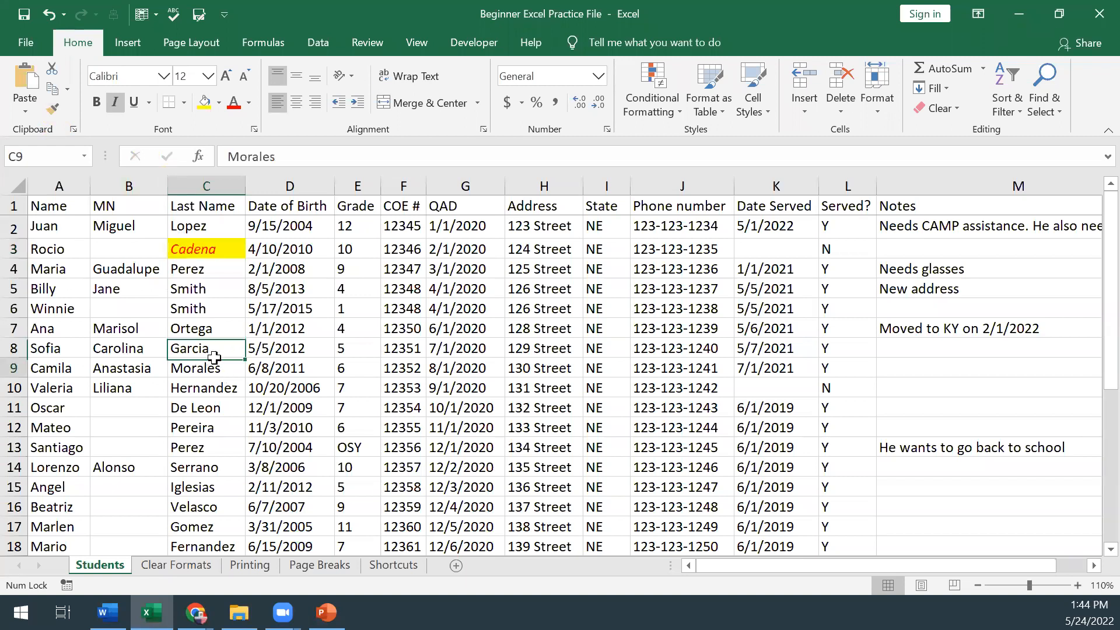
Copy the formatting of cell C3 to phone number cell J4 with Format Painter, and undo it
left_click(231, 250)
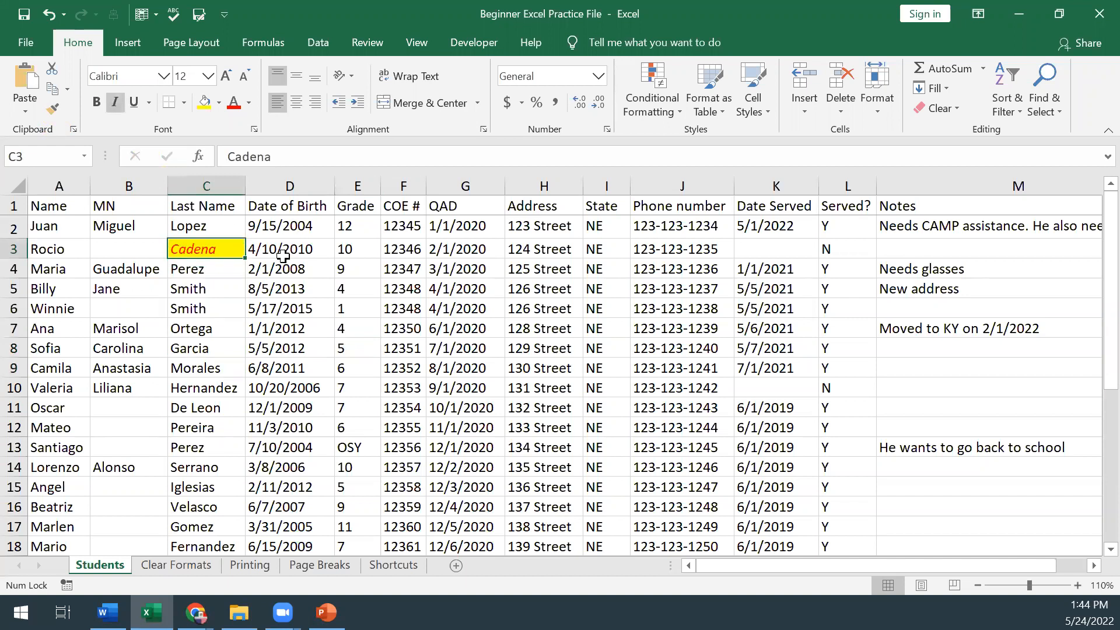
left_click(55, 113)
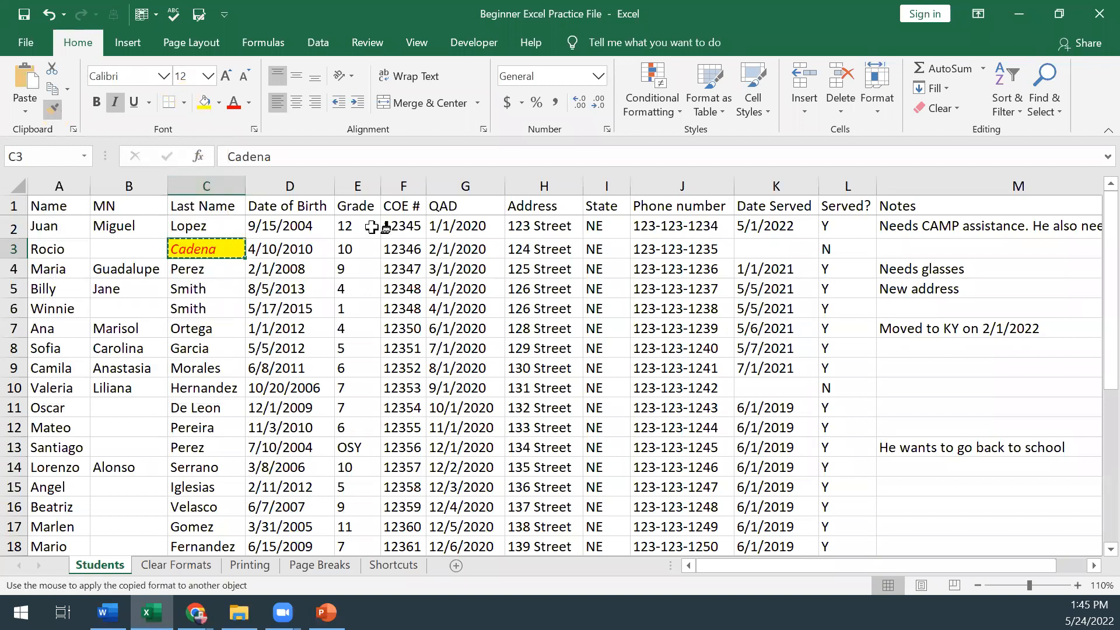
left_click(677, 267)
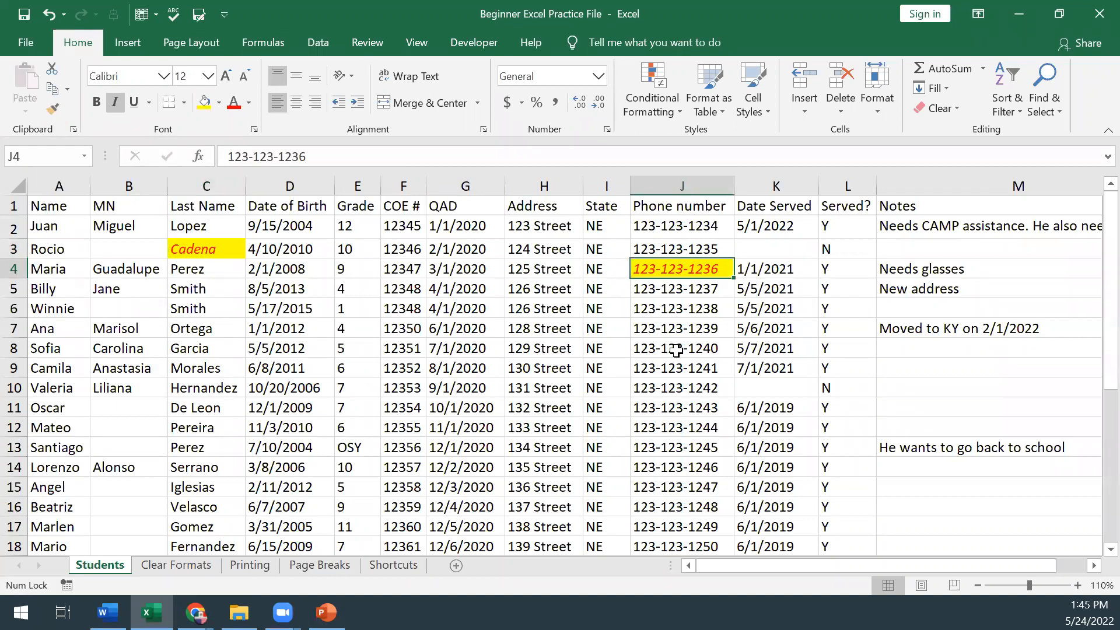
left_click(191, 252)
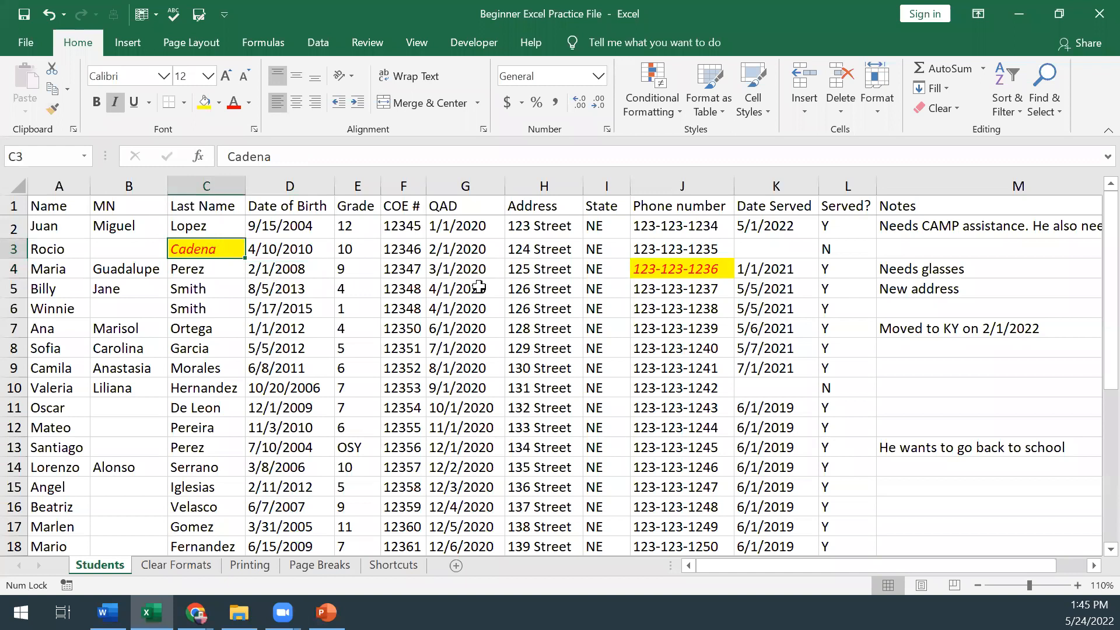
key("ctrl+z")
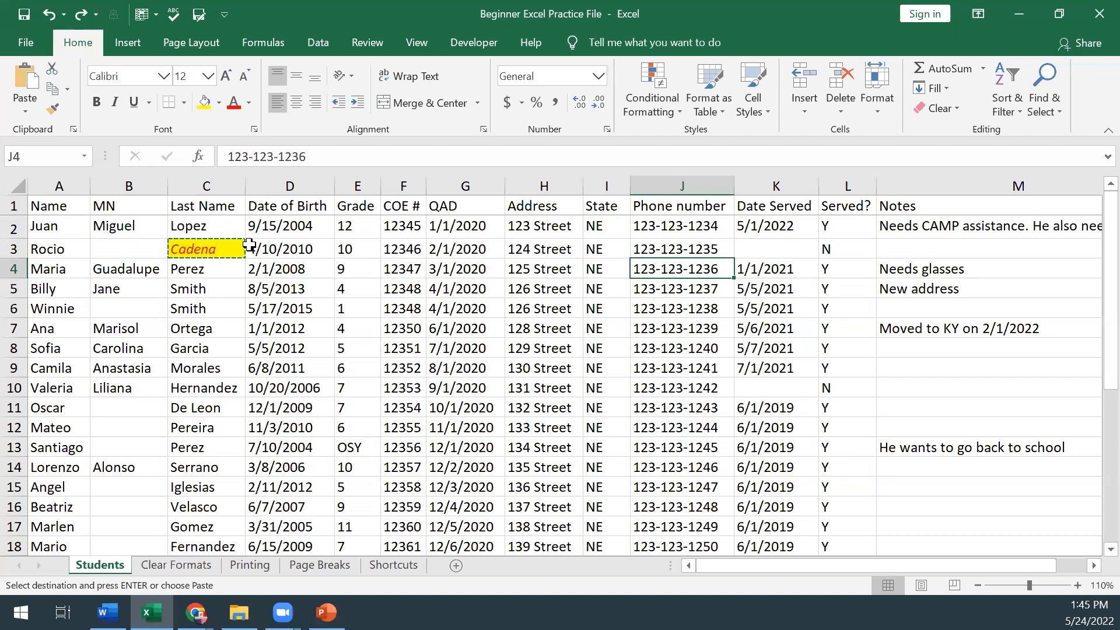
left_click(54, 109)
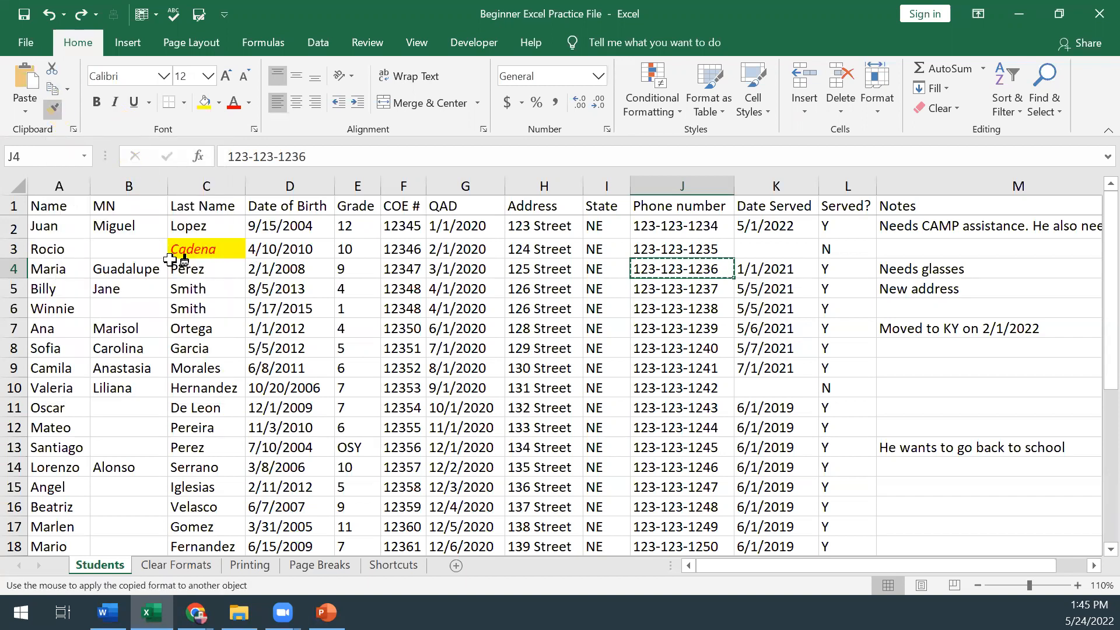
left_click(403, 308)
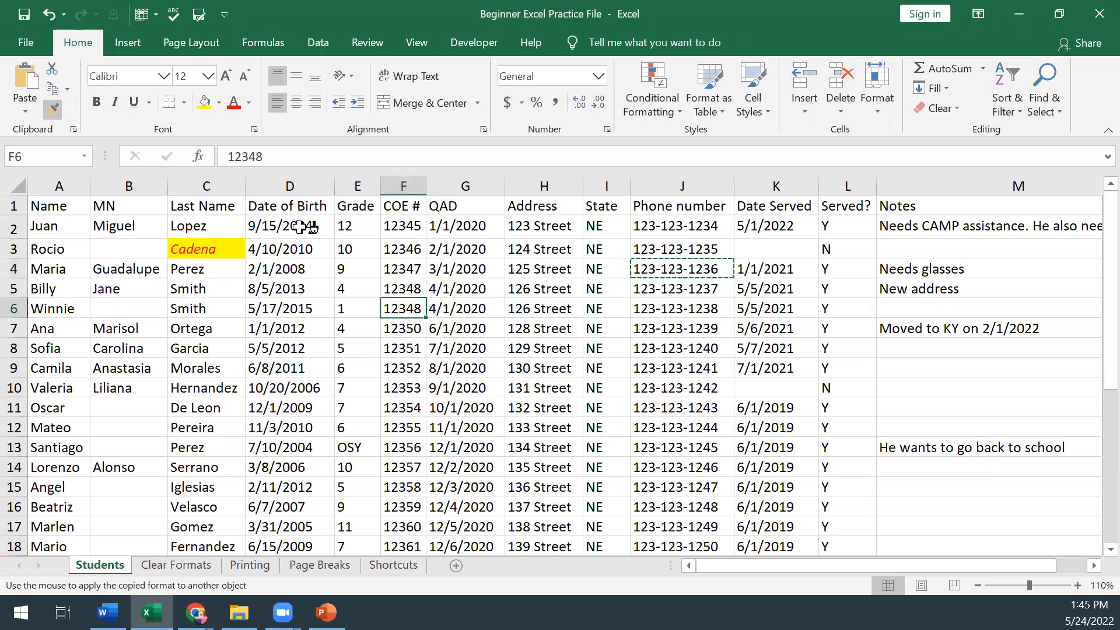
key("Escape")
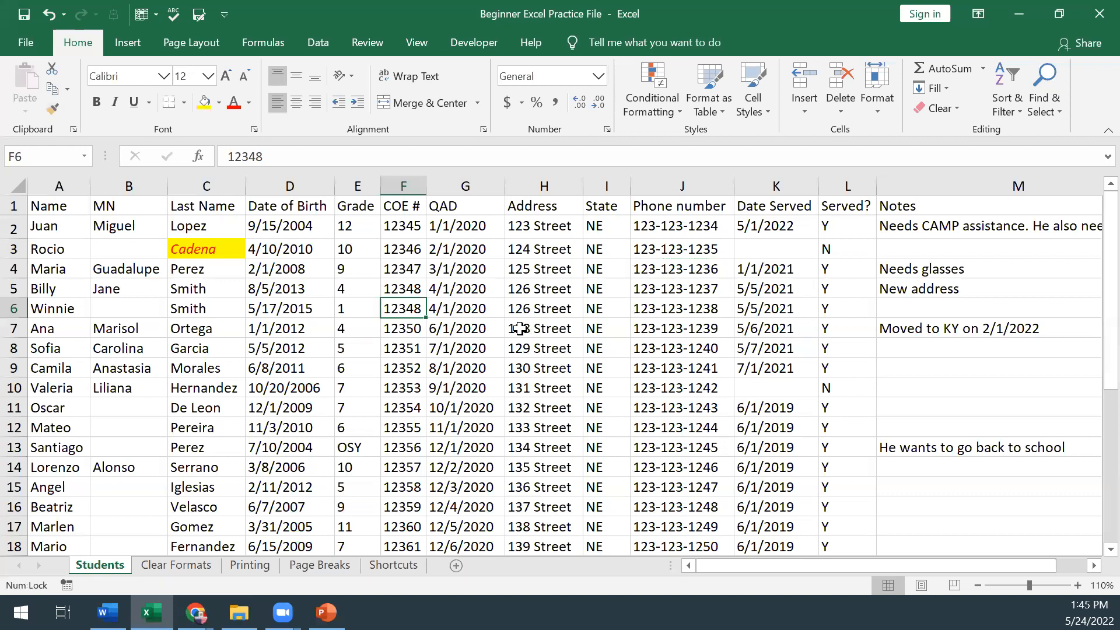
Copy C3's formatting to cells F3, H3 and J3 with a locked Format Painter, widening the COE # column to fit
left_click(196, 248)
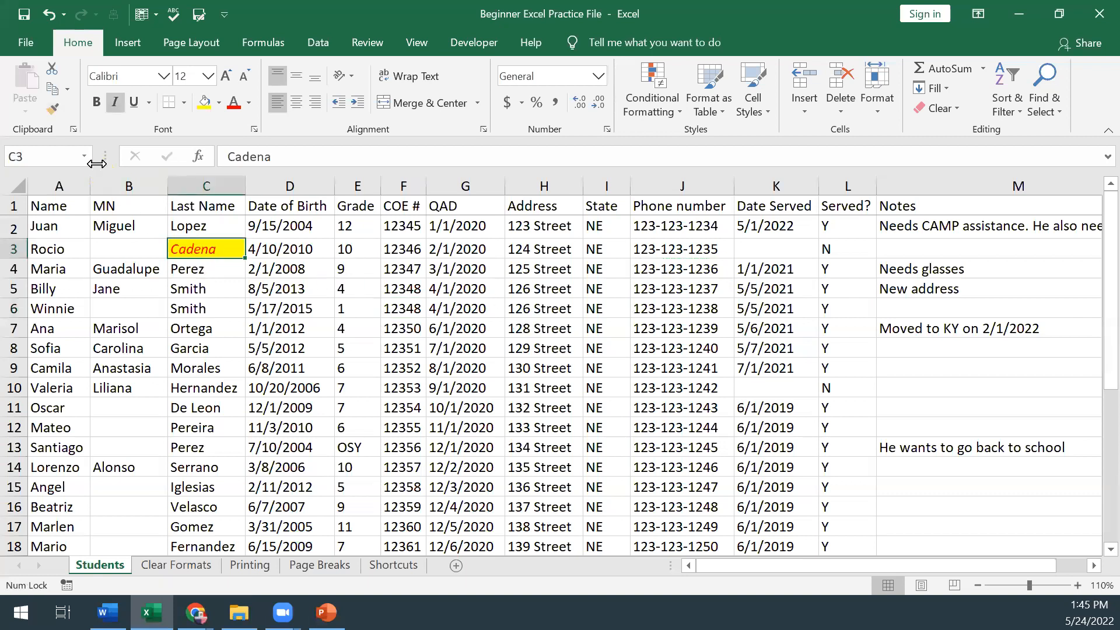
left_click(54, 111)
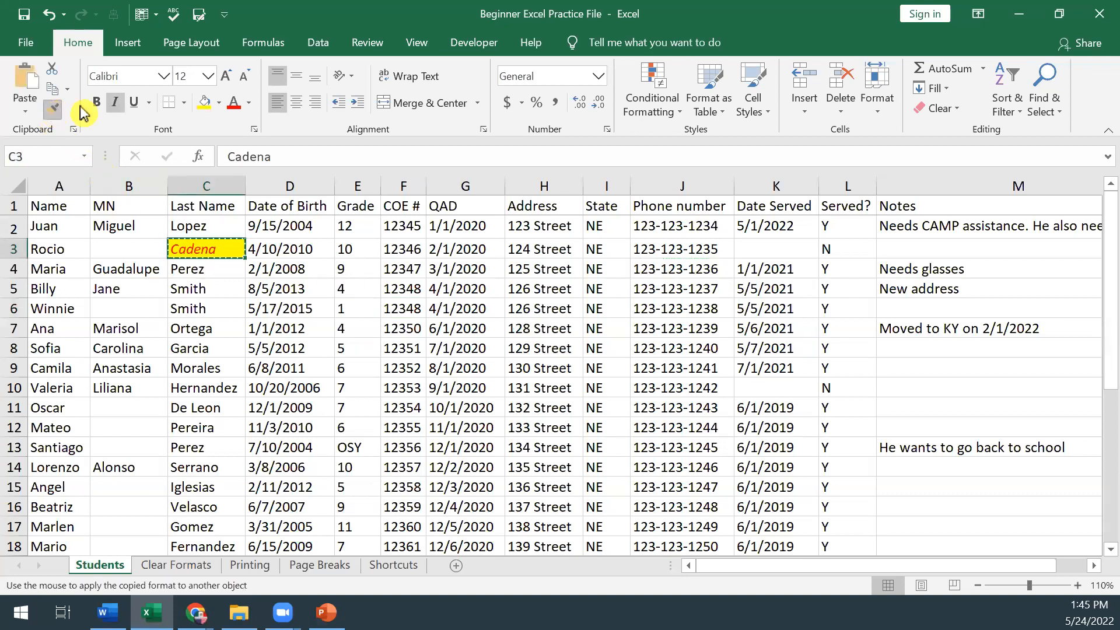
left_click(405, 249)
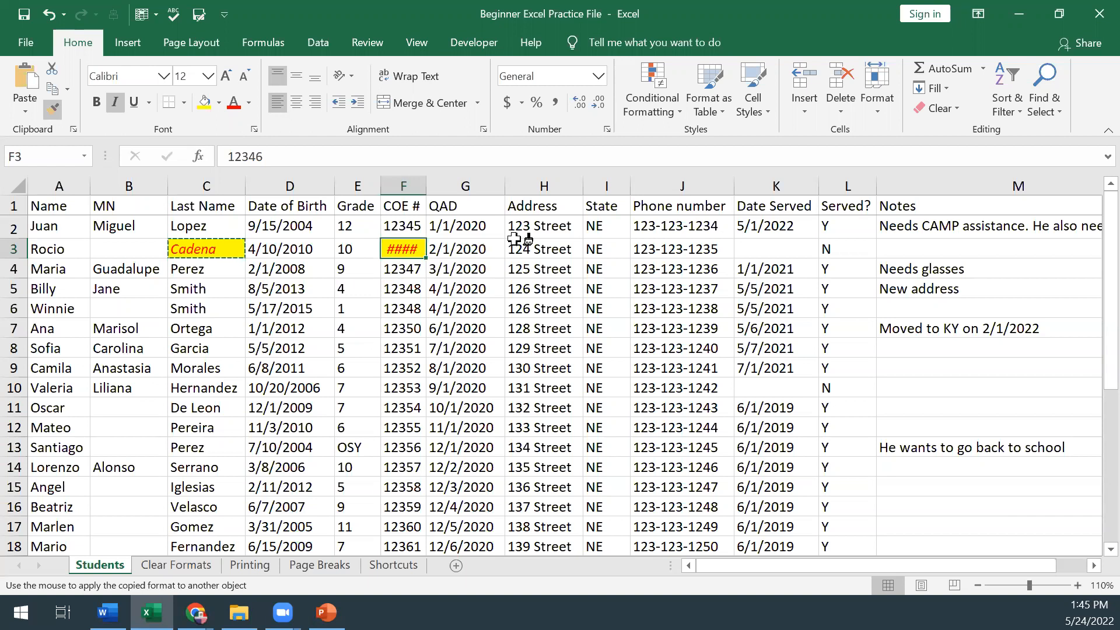
left_click_drag(426, 186, 454, 210)
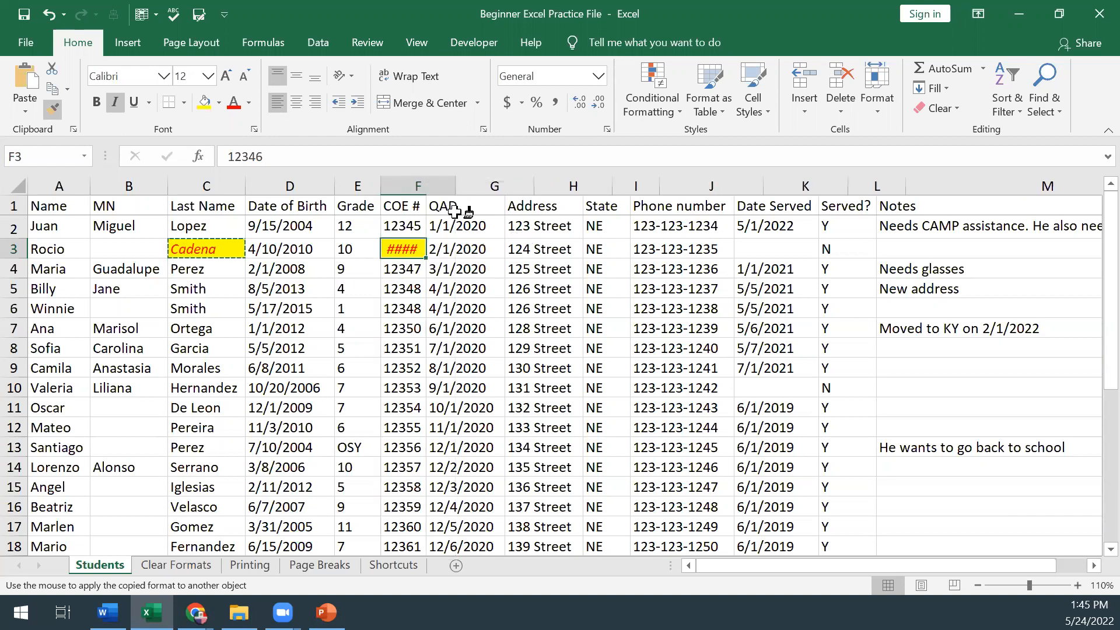
left_click(578, 248)
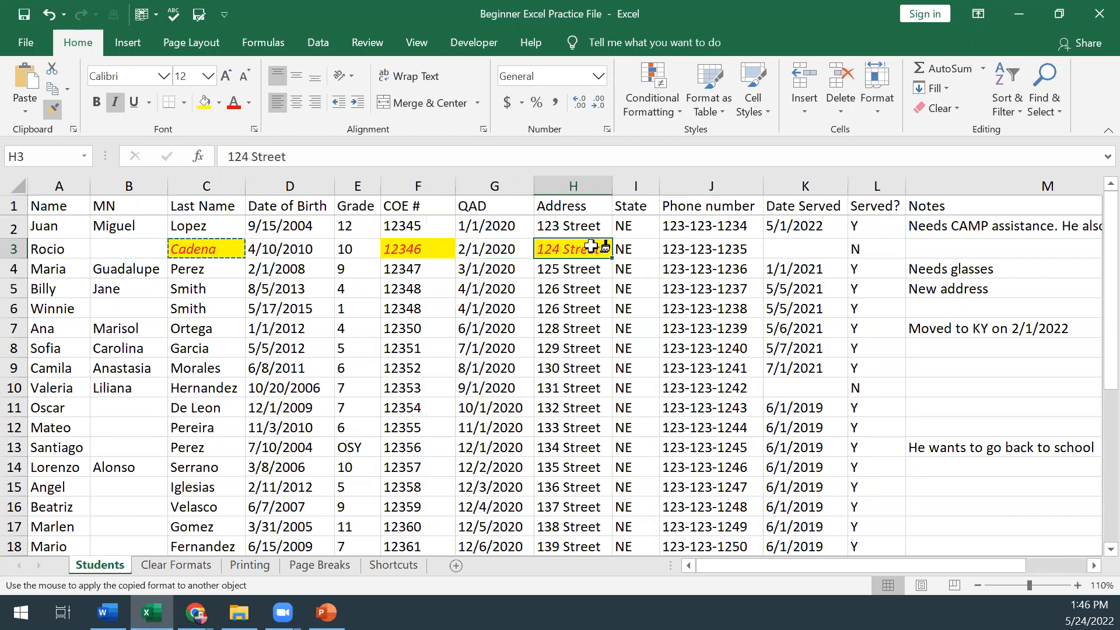
left_click(729, 243)
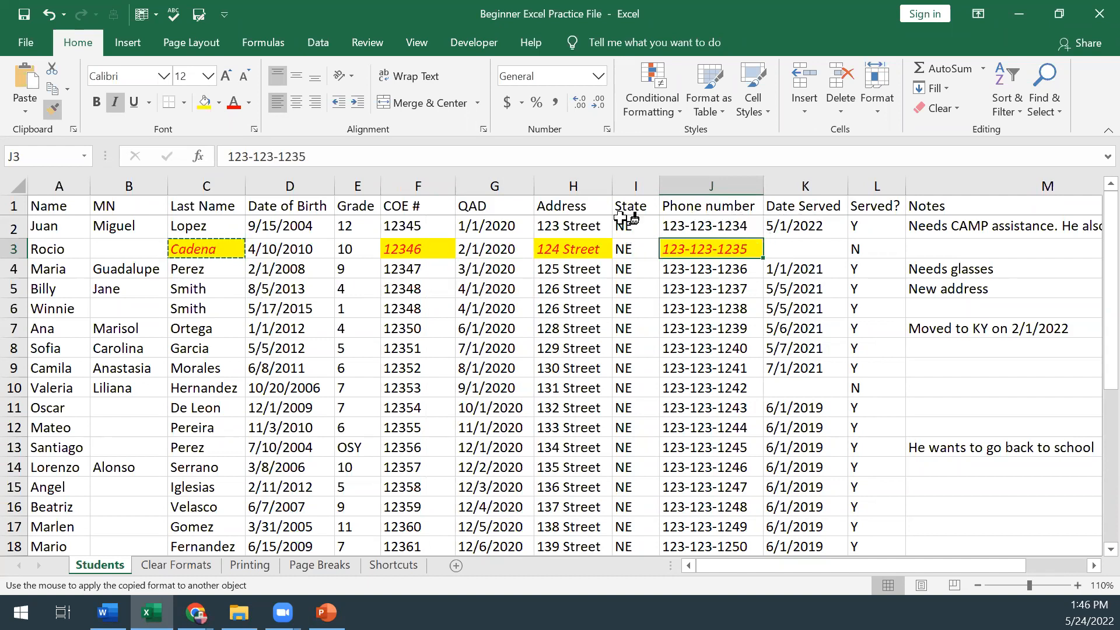
Apply the copied formatting to all of row 6 and to the Date of Birth and Grade columns
left_click(13, 311)
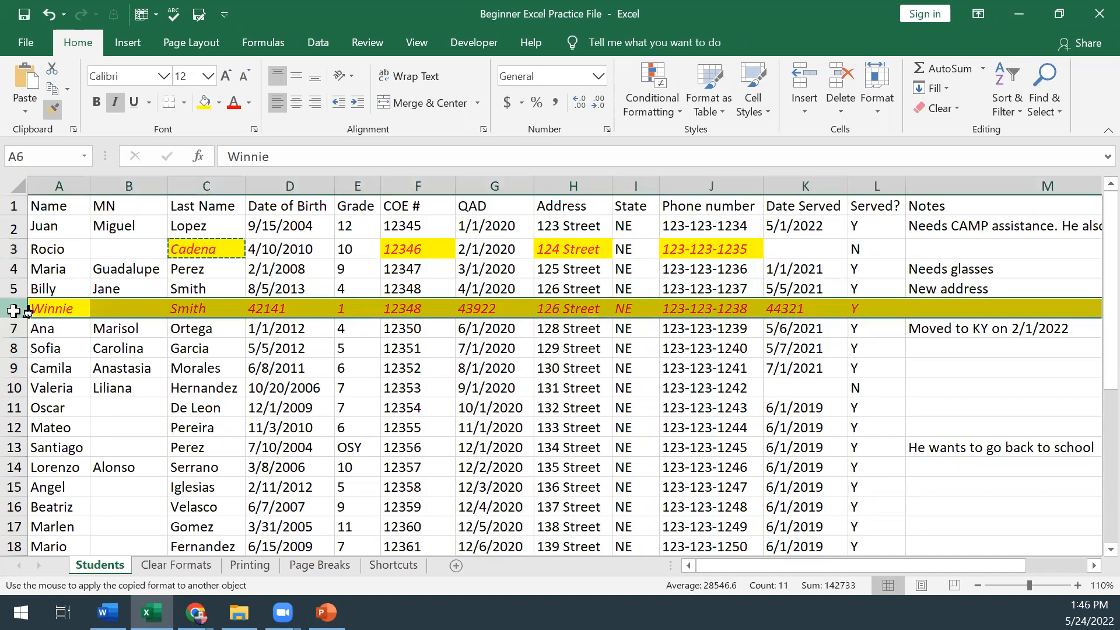
left_click(296, 185)
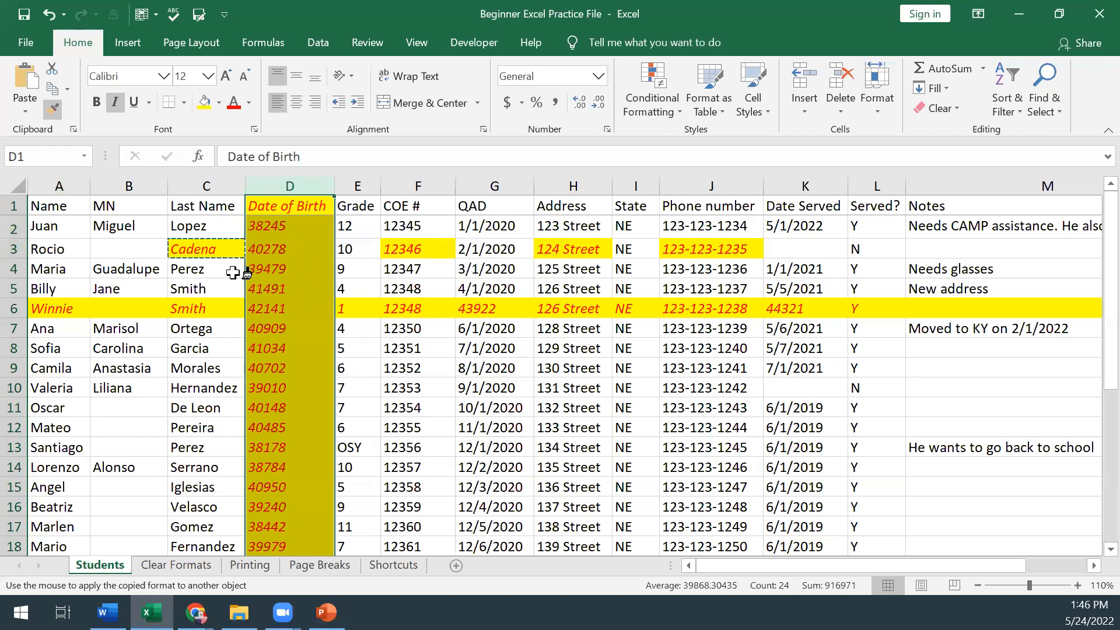
left_click(356, 185)
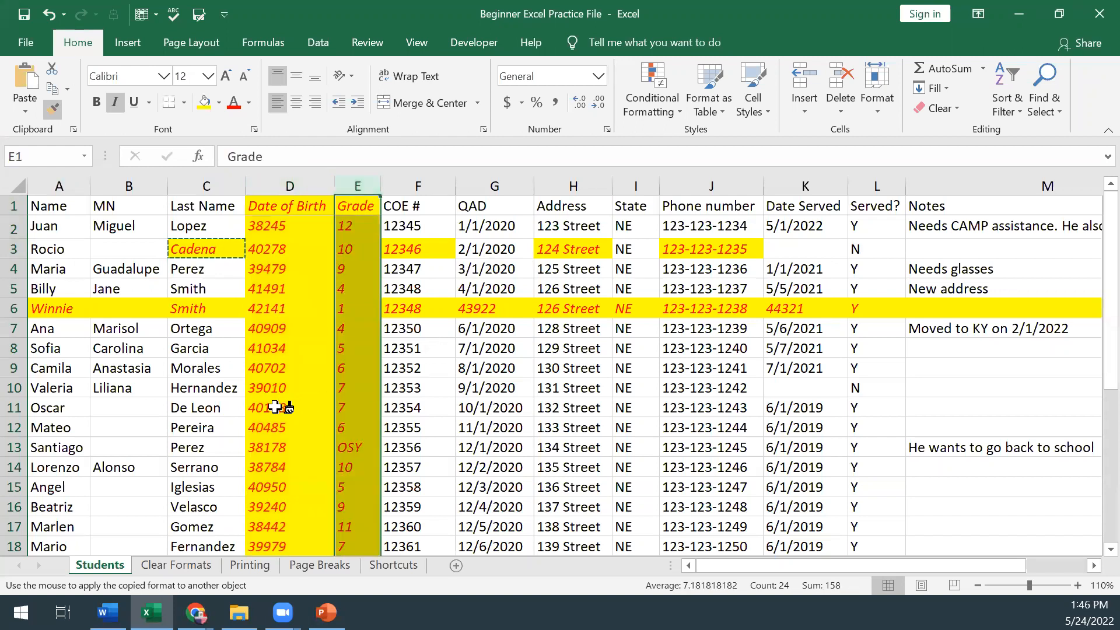
Undo all Format Painter changes and the COE # column widening, leaving only C3 formatted, and clear the copy selection
key("ctrl+z")
key("ctrl+z")
key("ctrl+z")
key("ctrl+z")
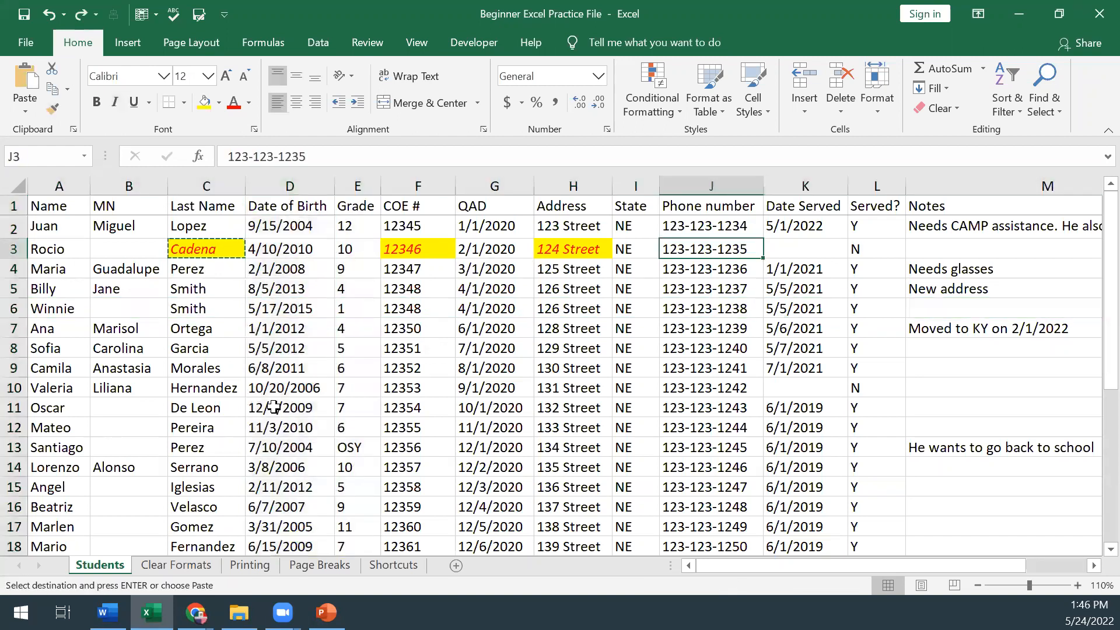
key("ctrl+z")
key("ctrl+z")
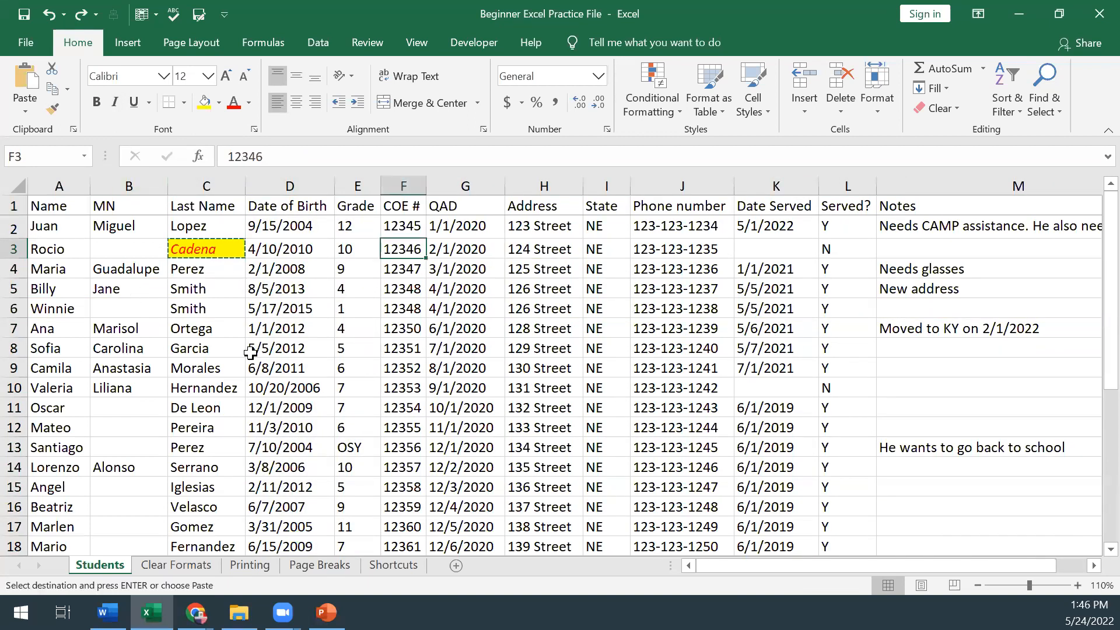
key("Escape")
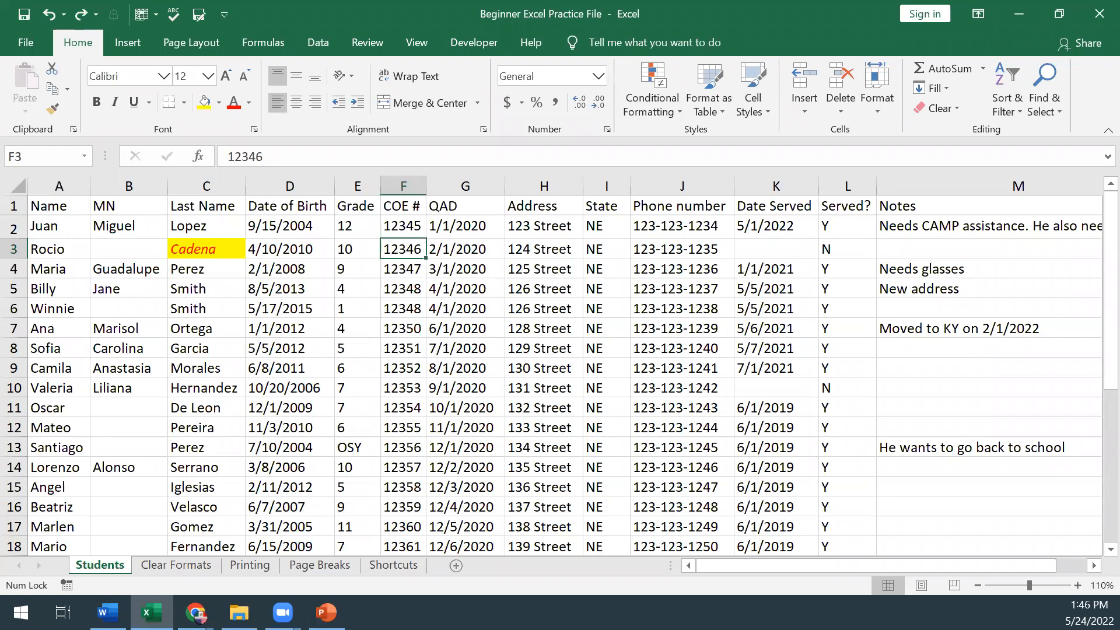
Examine the contents of cells C3, D2 and the long note in M2 in the formula bar
left_click(225, 245)
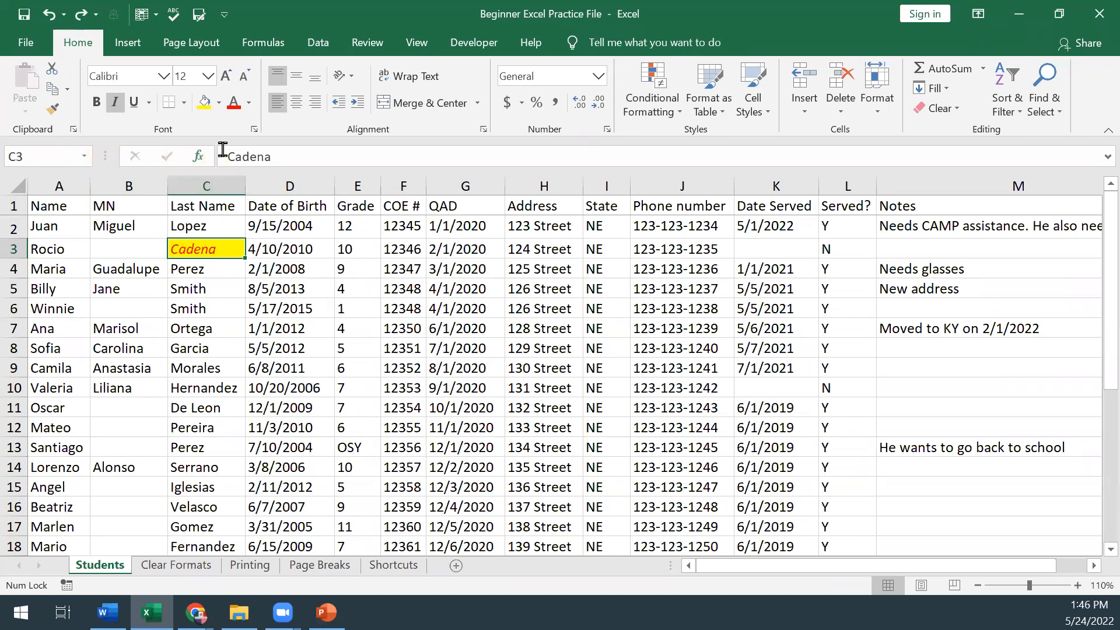
left_click(290, 153)
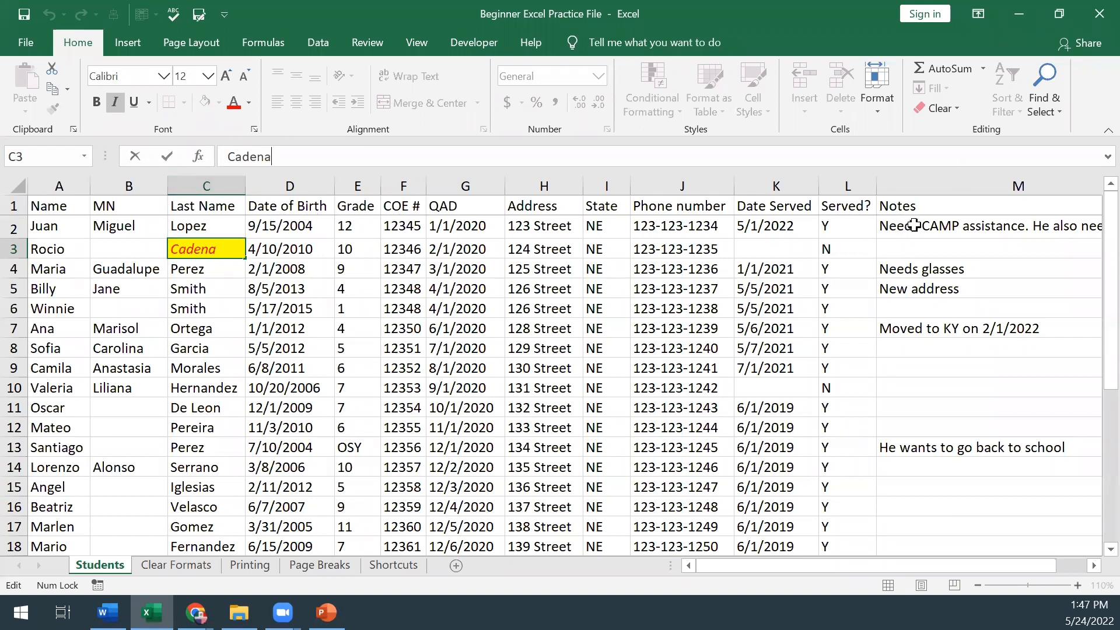
left_click(271, 230)
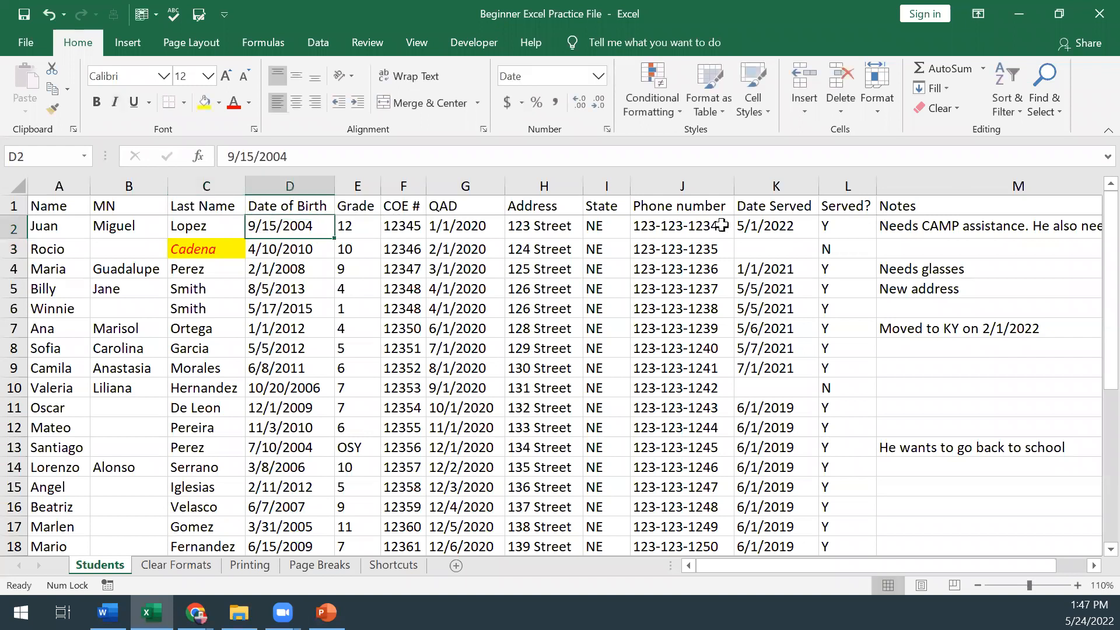
left_click(913, 223)
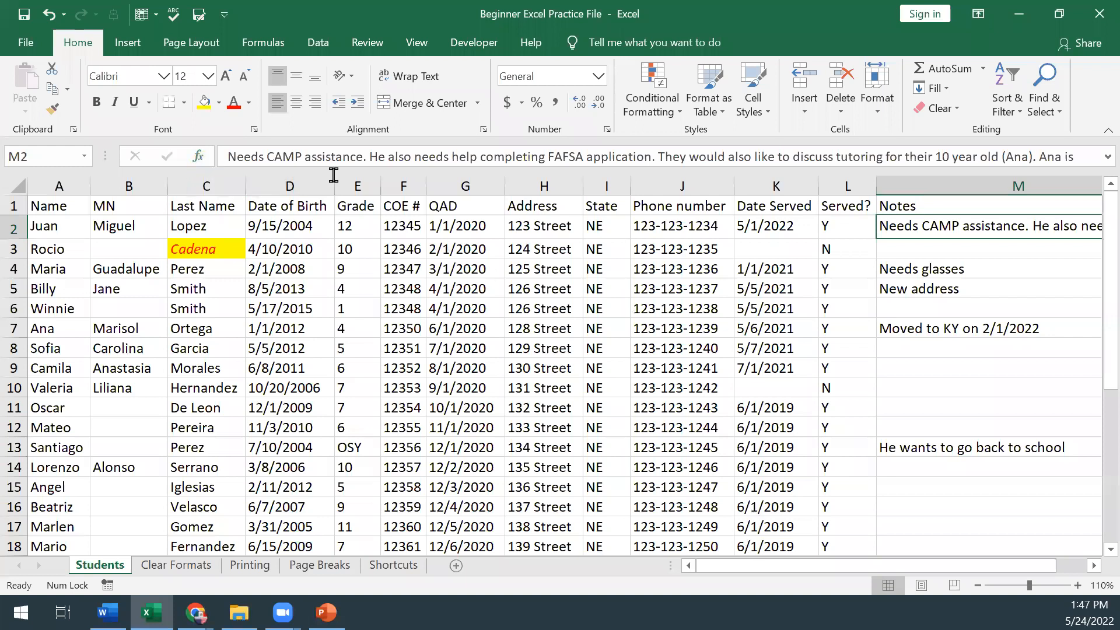
Expand the formula bar to read the whole note in M2
left_click(1105, 164)
left_click_drag(491, 172, 227, 155)
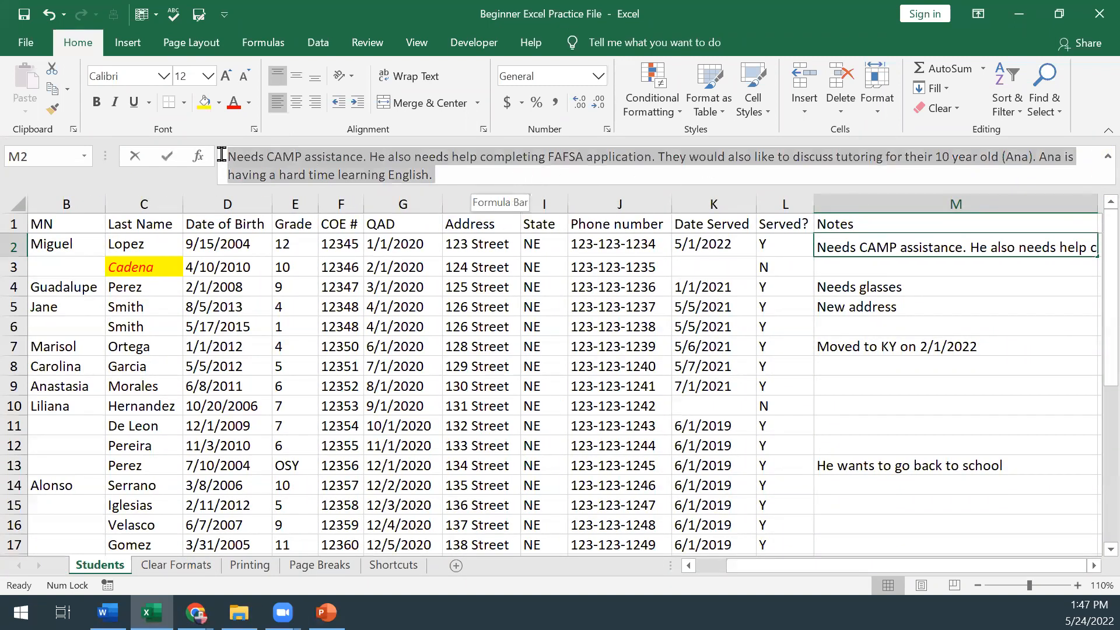
left_click(445, 174)
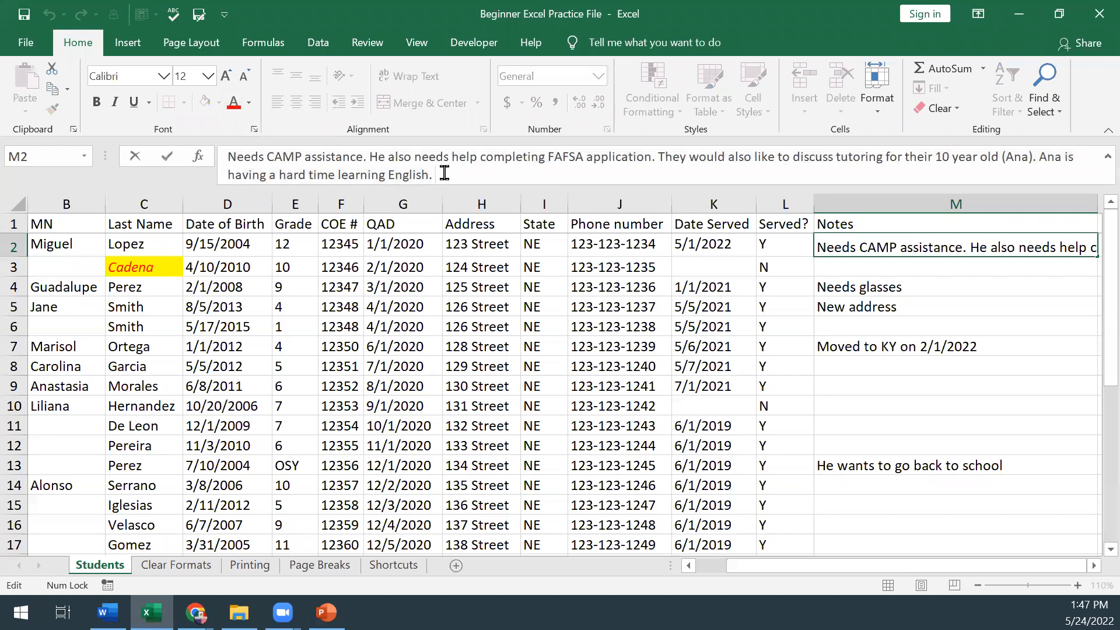
Examine how the long note in M2 runs across the empty columns beyond Notes
mouse_move(824, 566)
left_mouse_down()
mouse_move(821, 577)
mouse_move(843, 574)
left_mouse_up()
left_click(1094, 566)
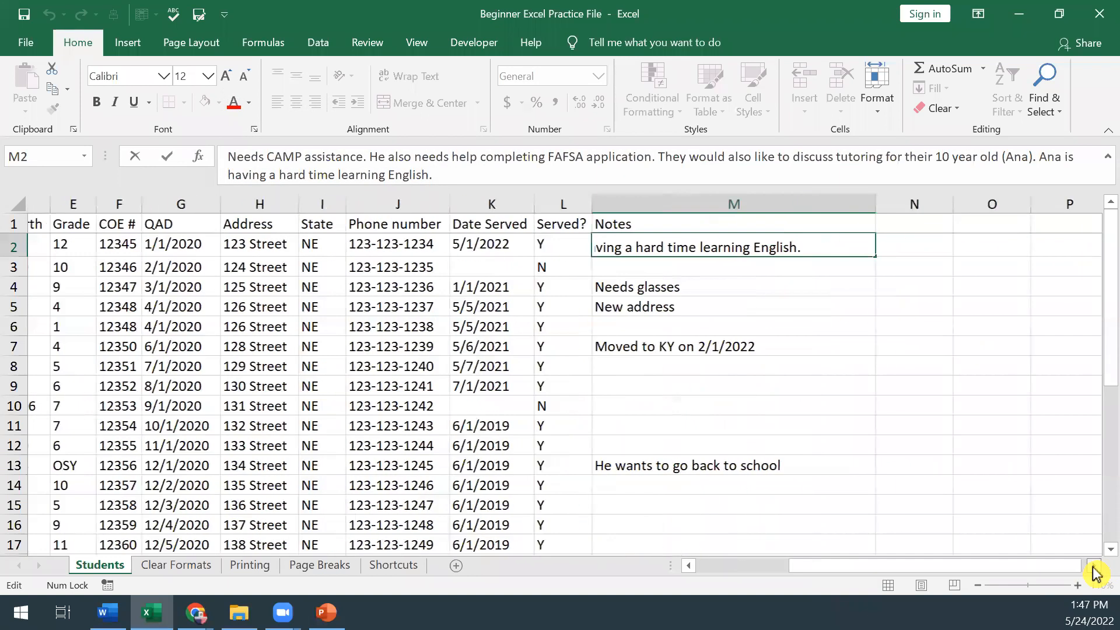
left_click(1094, 566)
left_click(779, 308)
left_click(755, 248)
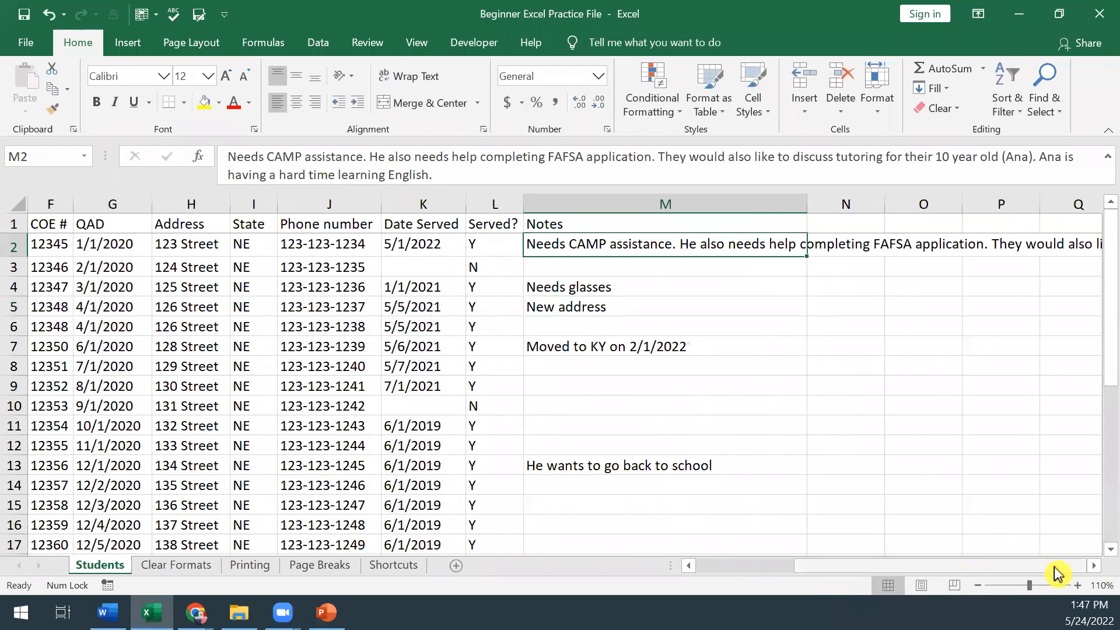
left_click(1092, 566)
left_click(1092, 566)
left_click(1092, 566)
left_click_drag(1049, 568, 689, 574)
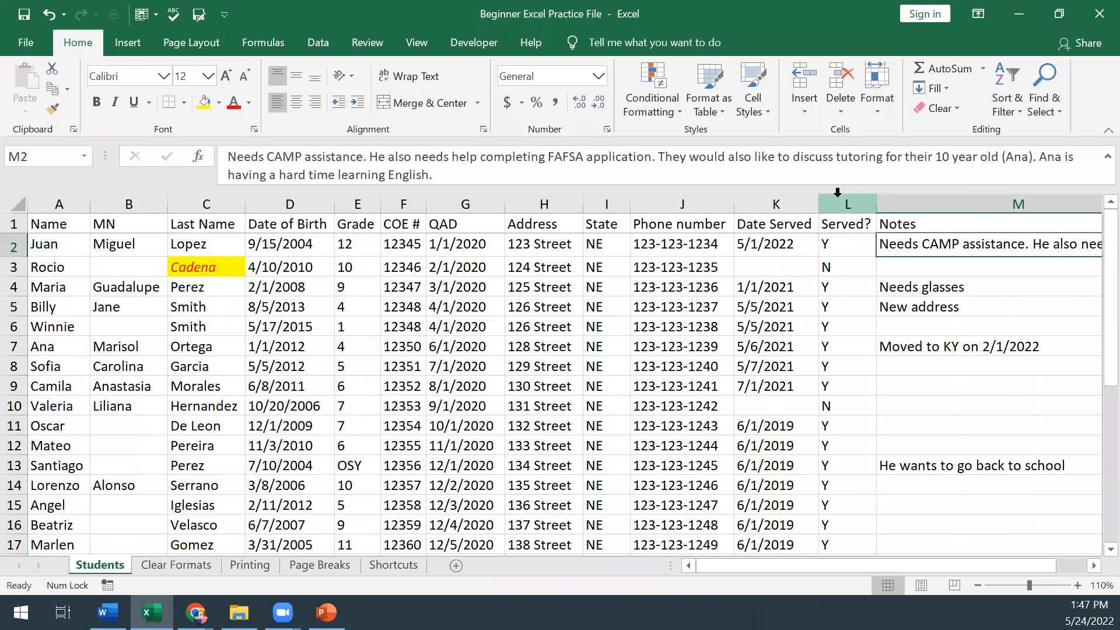
Enlarge the formula bar to several lines, shrink it again and collapse it to a single line
left_click(760, 168)
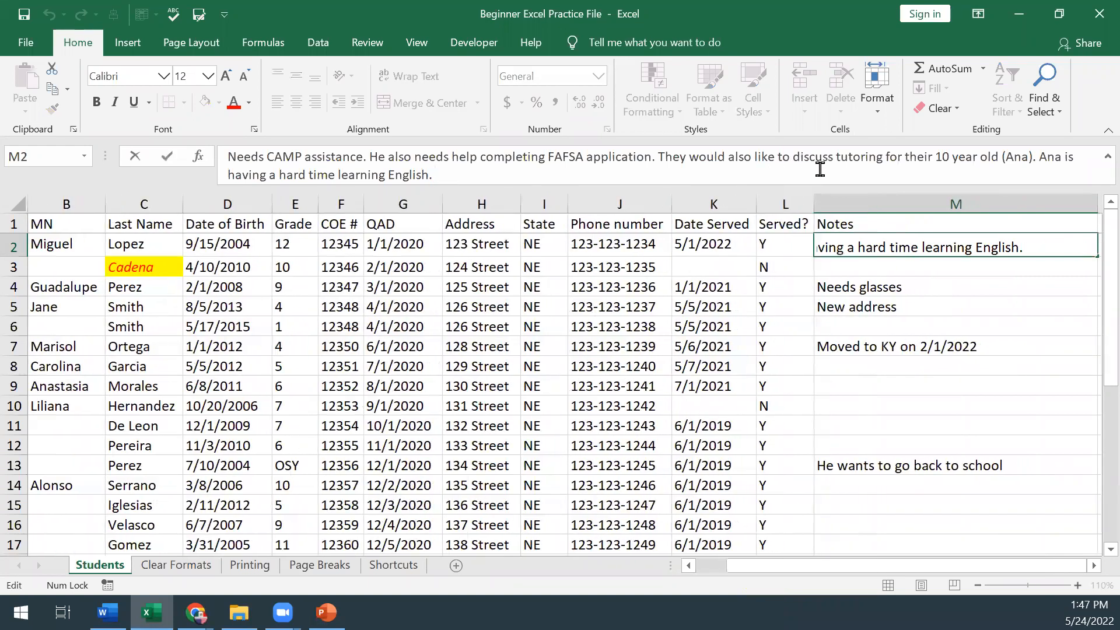
left_click_drag(804, 184, 795, 279)
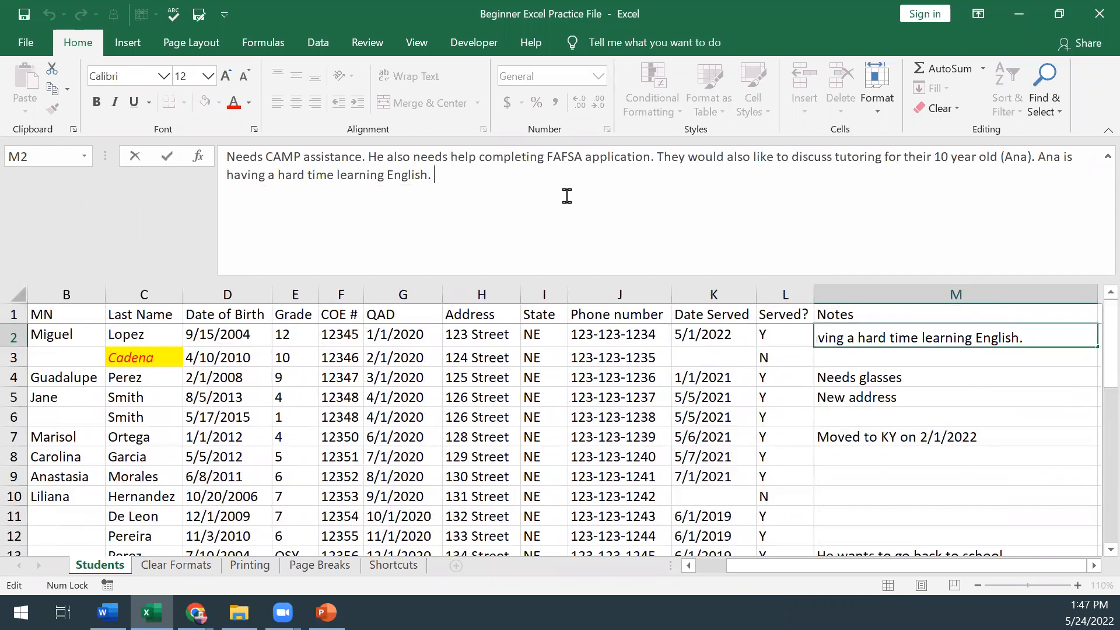
left_click_drag(577, 278, 572, 194)
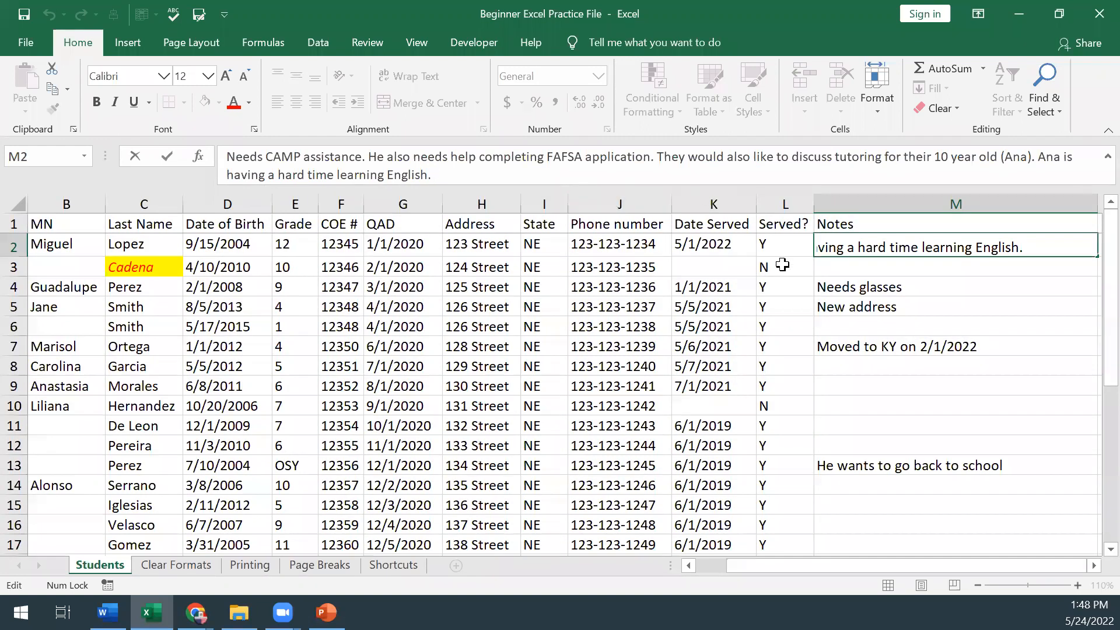
left_click(1107, 156)
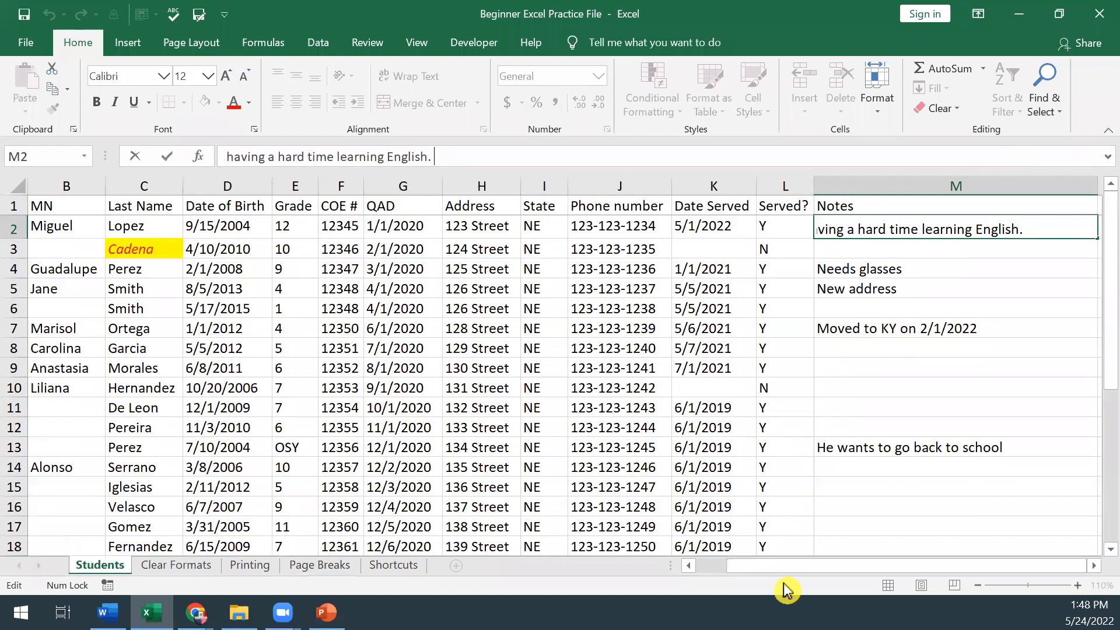
Unfreeze the existing panes and freeze them at D2, keeping row 1 and columns A to C in place
left_click_drag(763, 566, 655, 567)
left_click(313, 220)
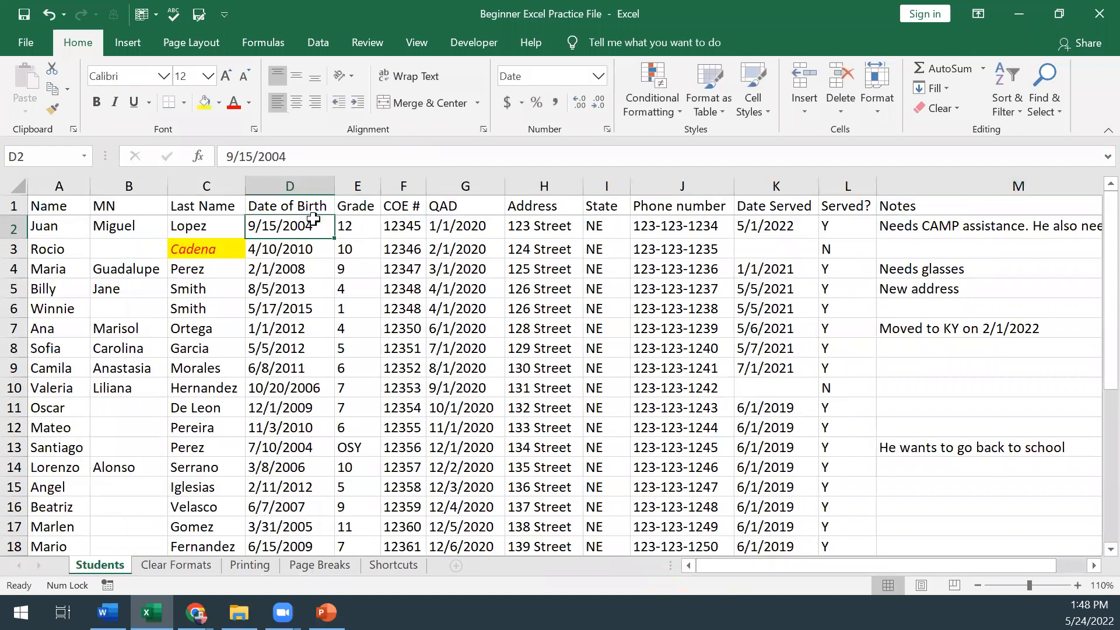
left_click(138, 16)
left_click(188, 93)
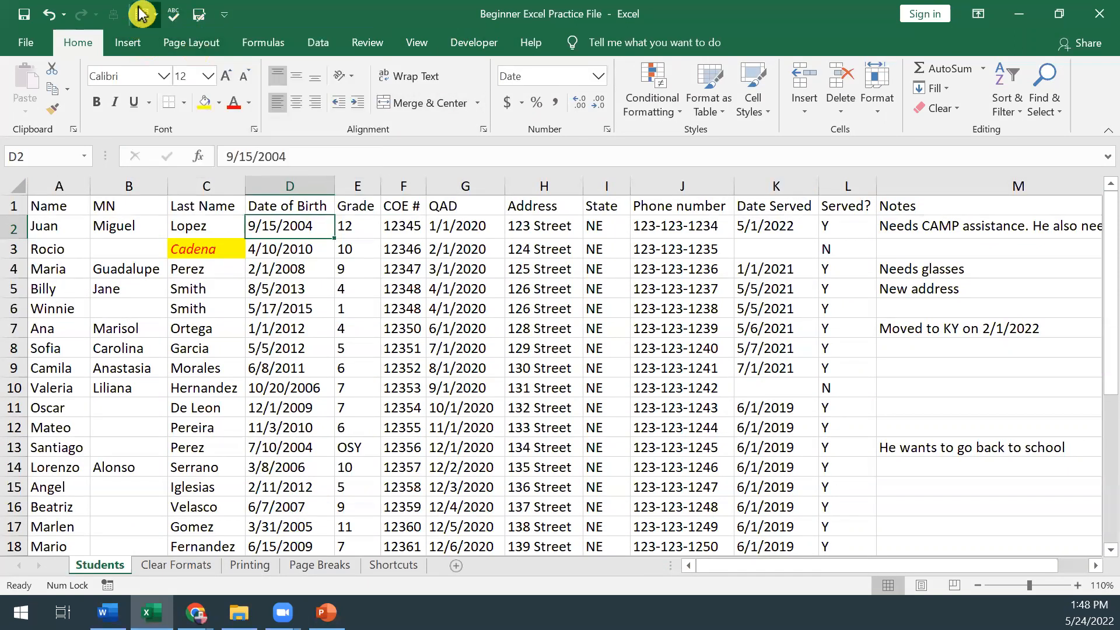
left_click(140, 15)
left_click(186, 49)
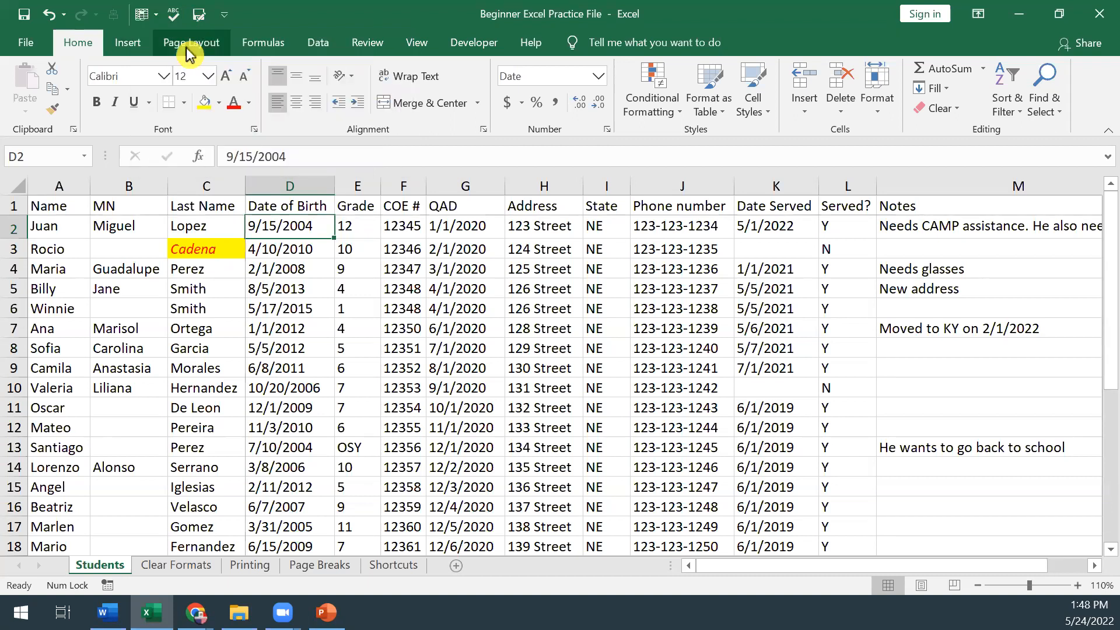
left_click(386, 313)
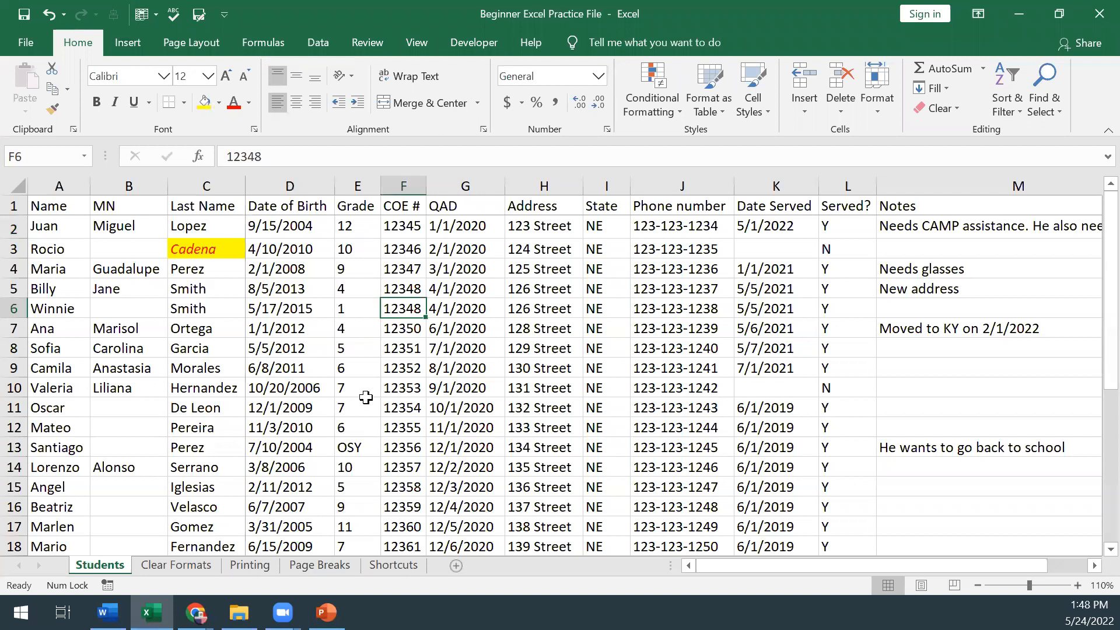
Turn on text wrapping for the long note in M2
left_click(889, 229)
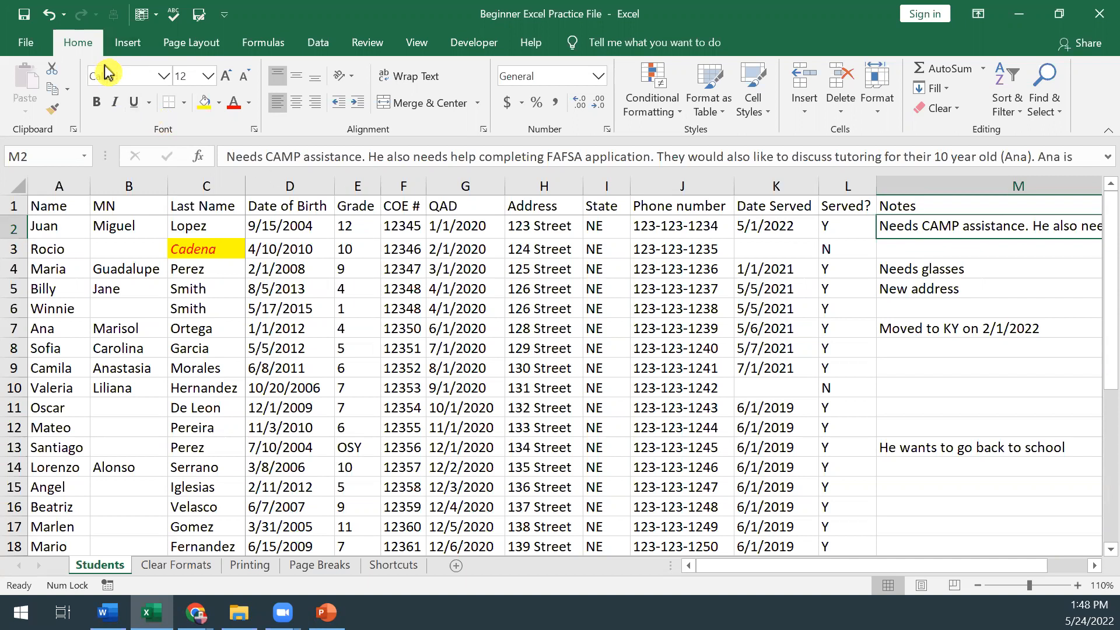
left_click(429, 81)
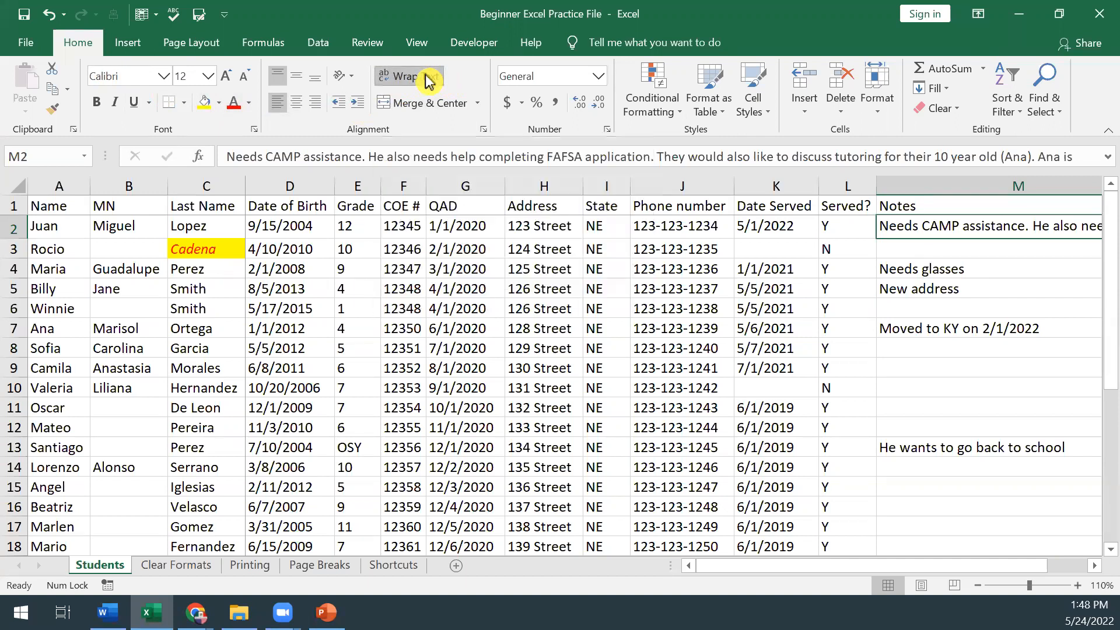
left_click_drag(878, 568, 957, 555)
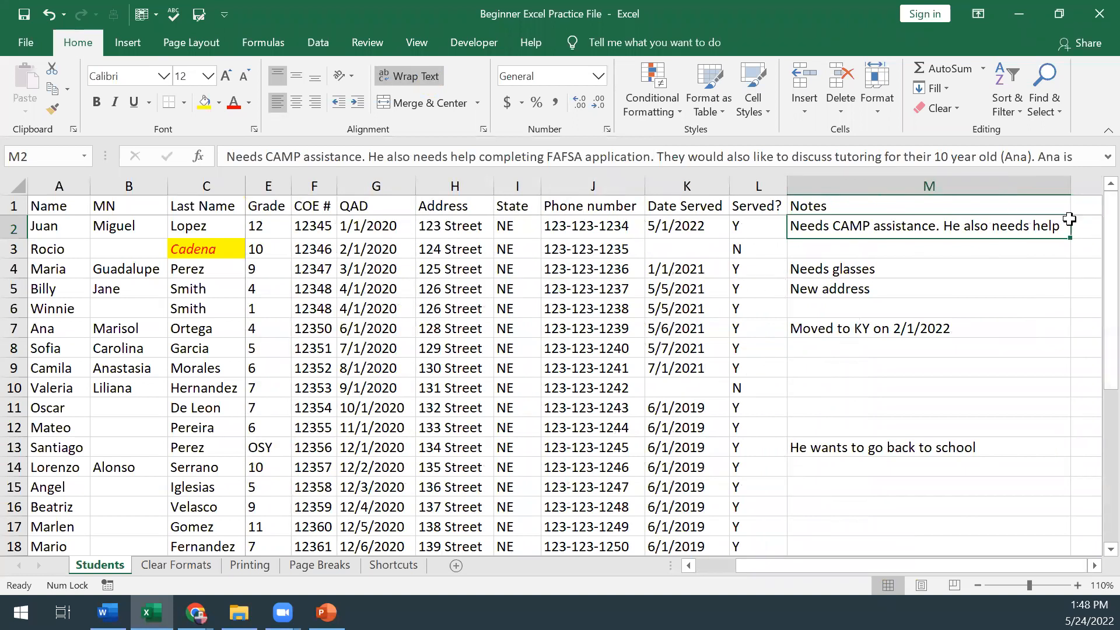
left_click(1095, 565)
left_click(1095, 565)
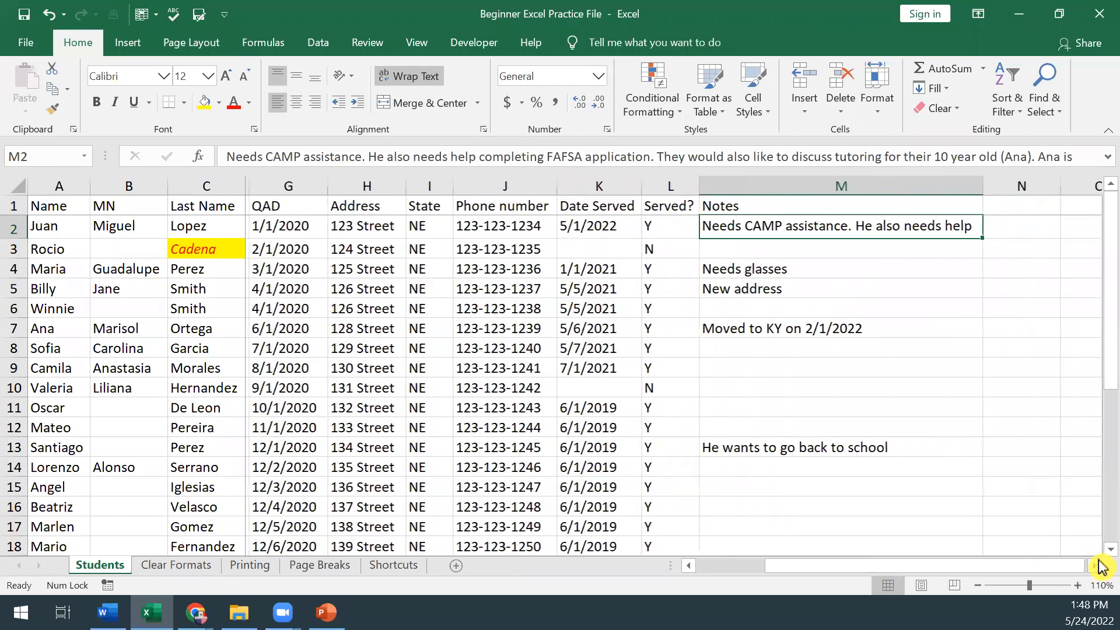
left_click(1096, 565)
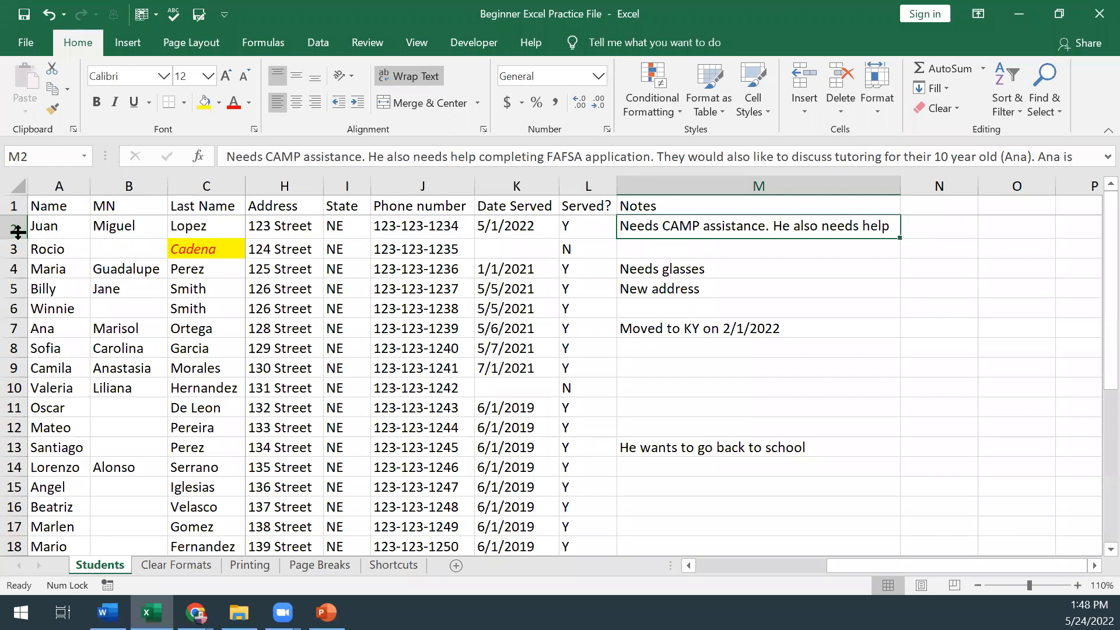
Make row 2 taller and autofit its height to the wrapped note in M2
left_click_drag(18, 238, 16, 272)
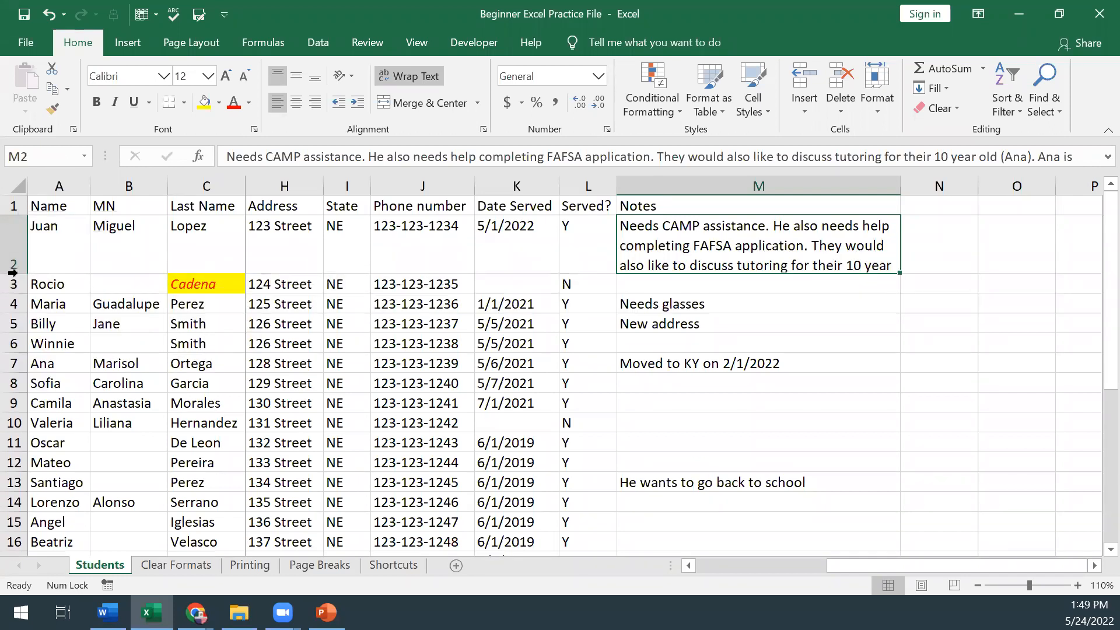
double_click(13, 272)
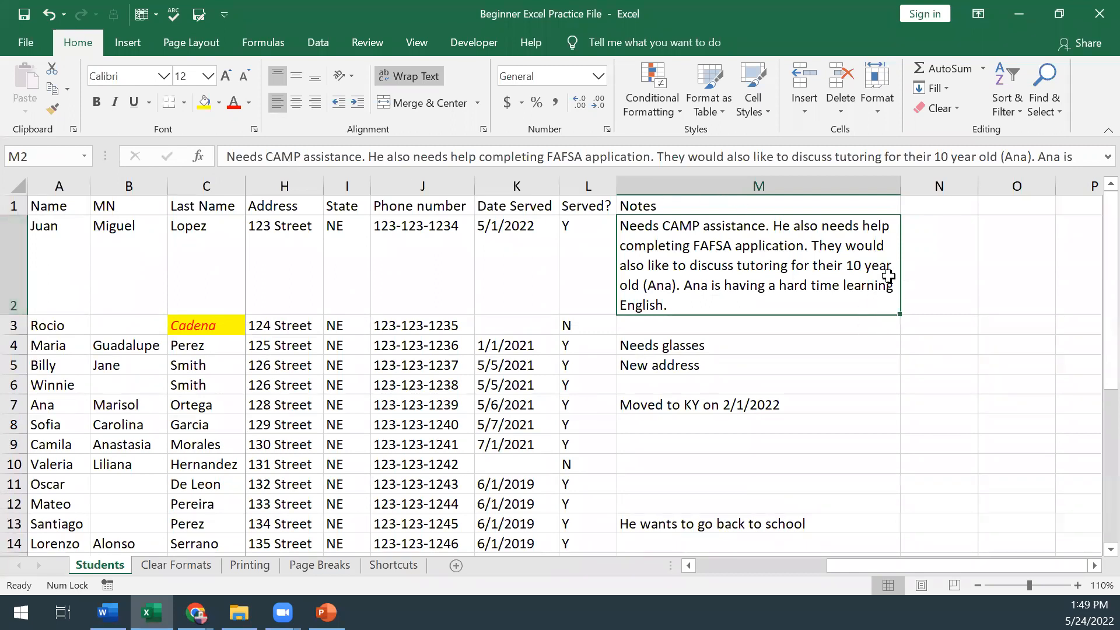
left_click(664, 352)
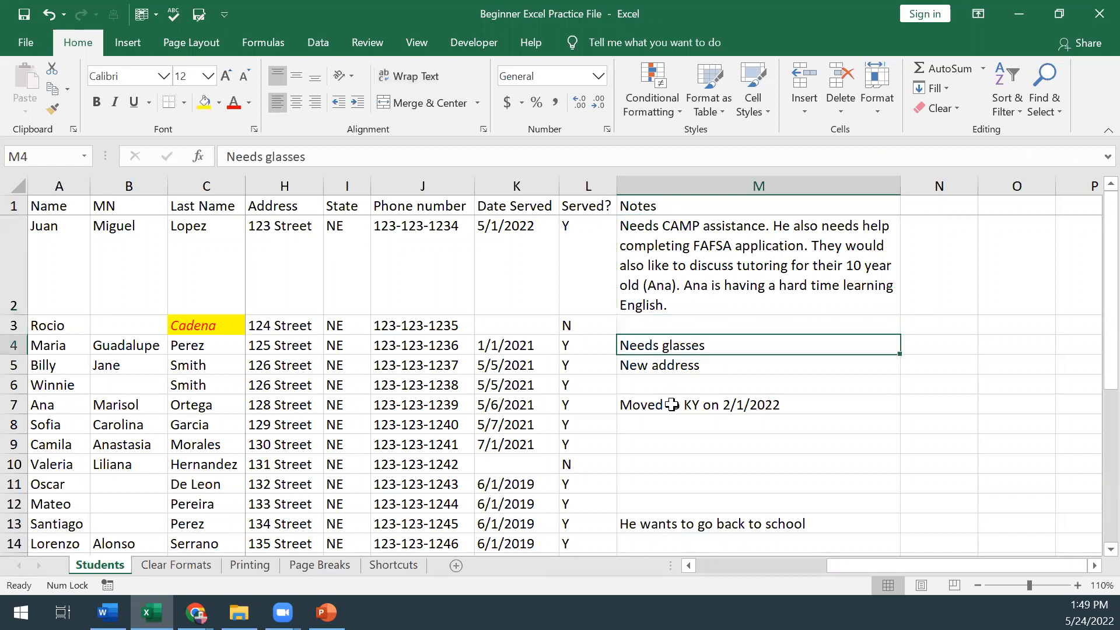
left_click(664, 421)
left_click(654, 235)
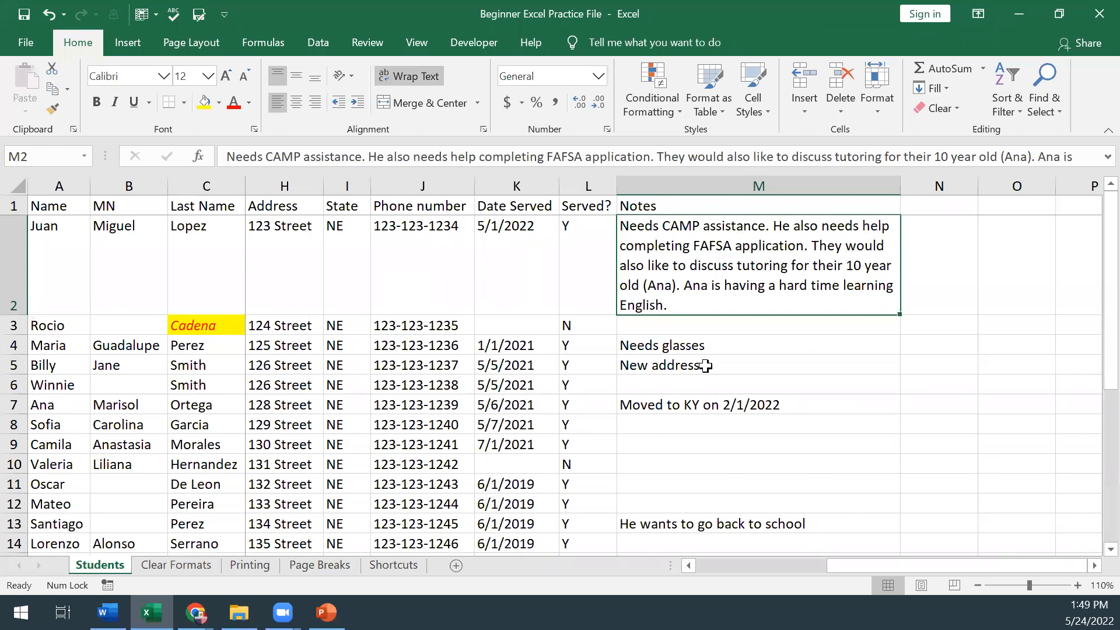
Reduce row 2 to a single-line height and check the M2 note in the briefly expanded formula bar
left_click_drag(19, 316, 20, 238)
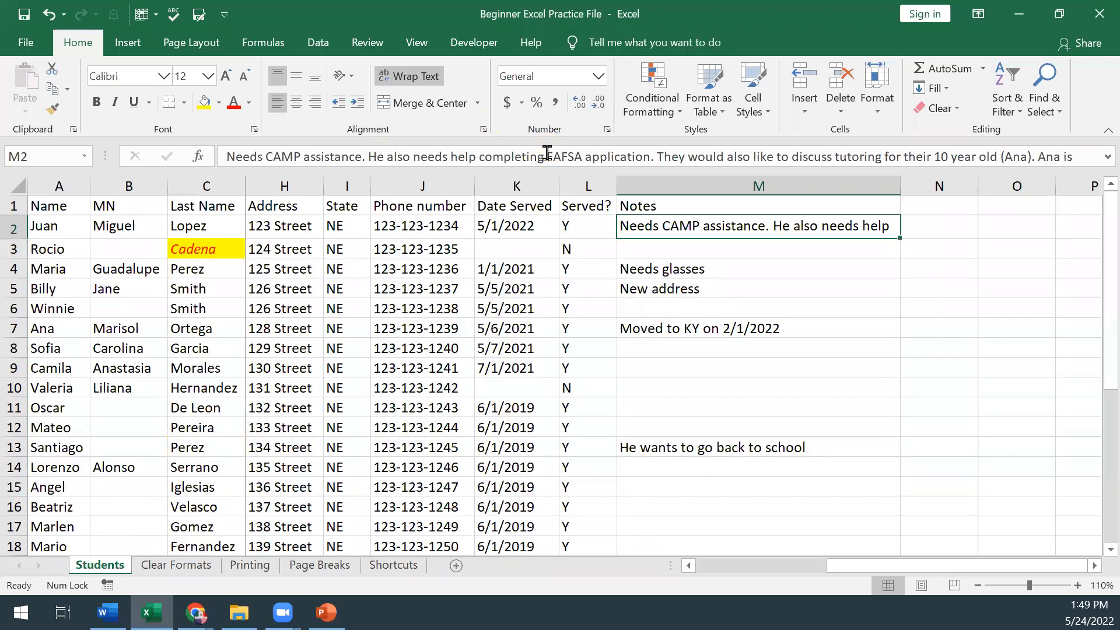
left_click(547, 152)
left_click(1105, 160)
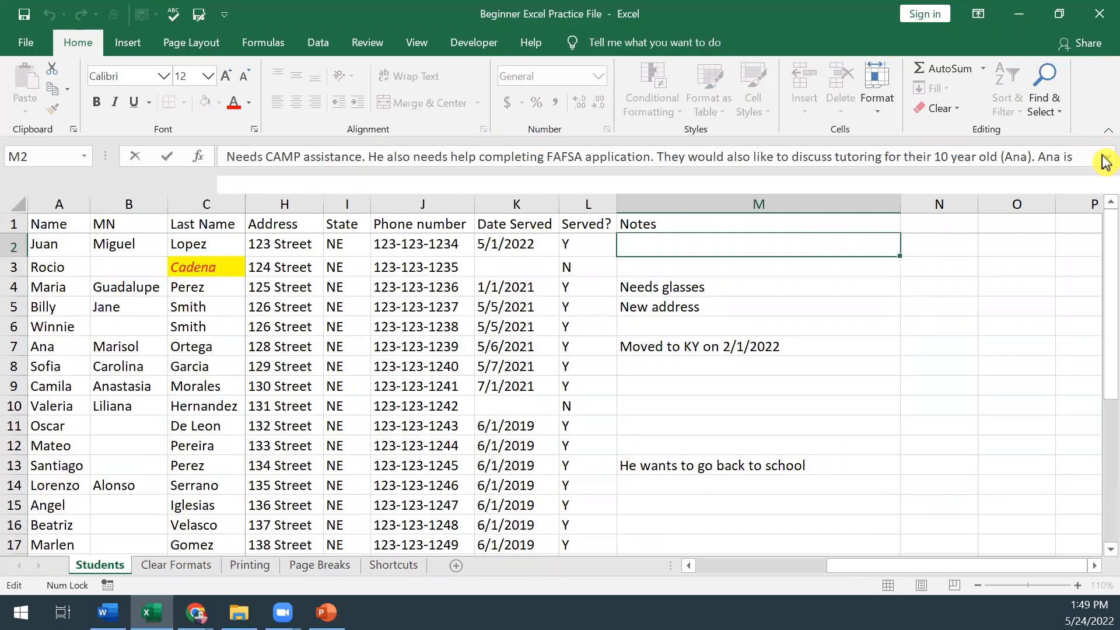
left_click(1105, 160)
left_click(666, 264)
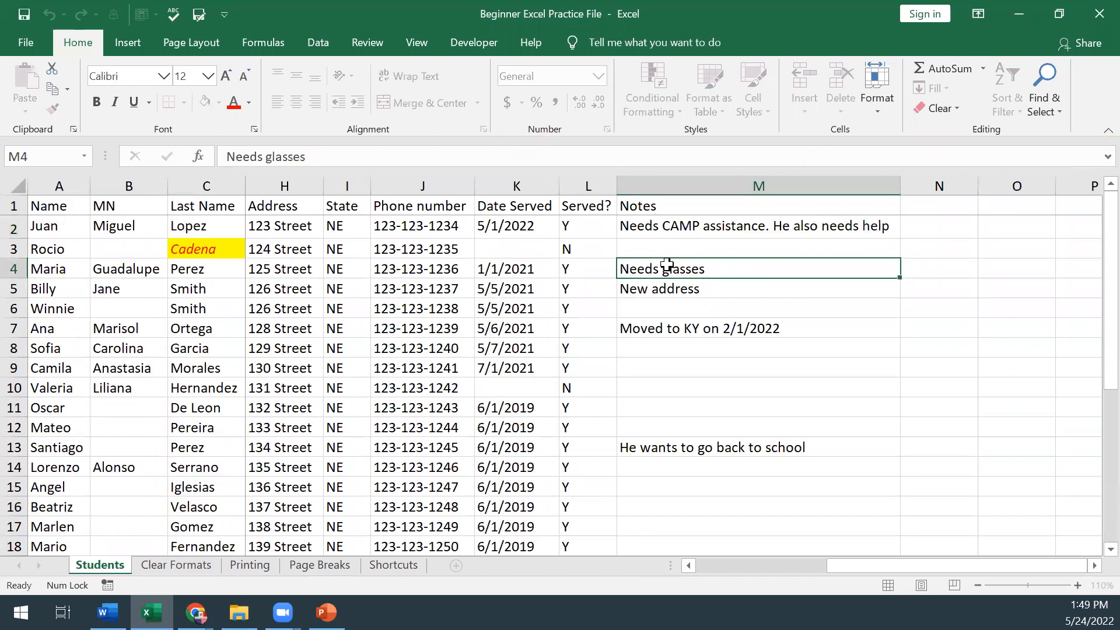
left_click(665, 227)
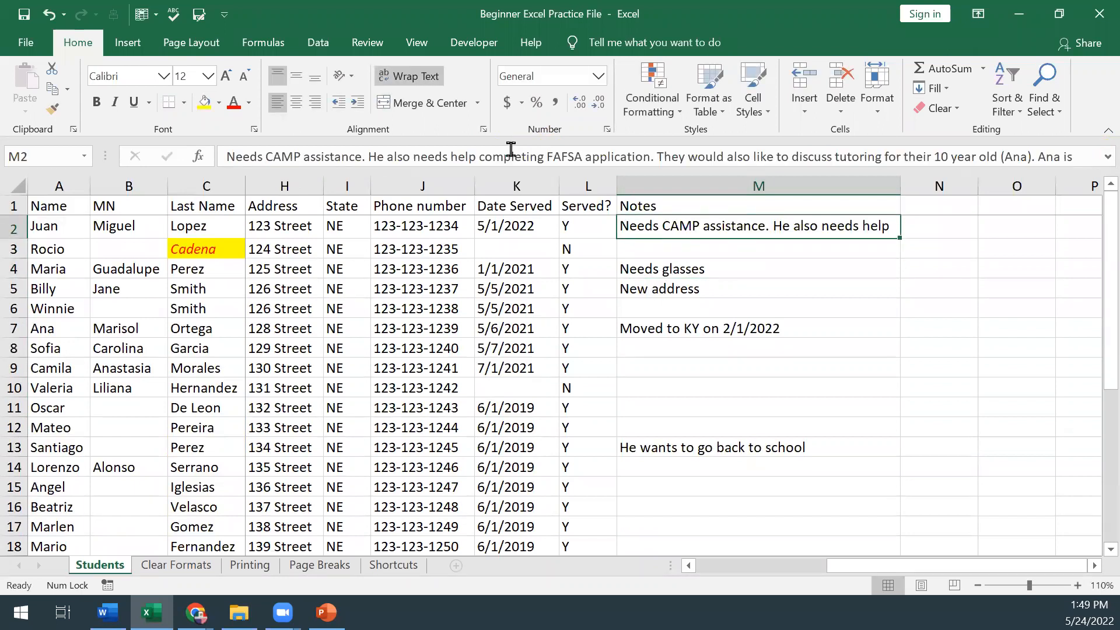
Add the Wrap Text command to the Quick Access Toolbar and check that it stays available alongside the Formulas commands
right_click(418, 81)
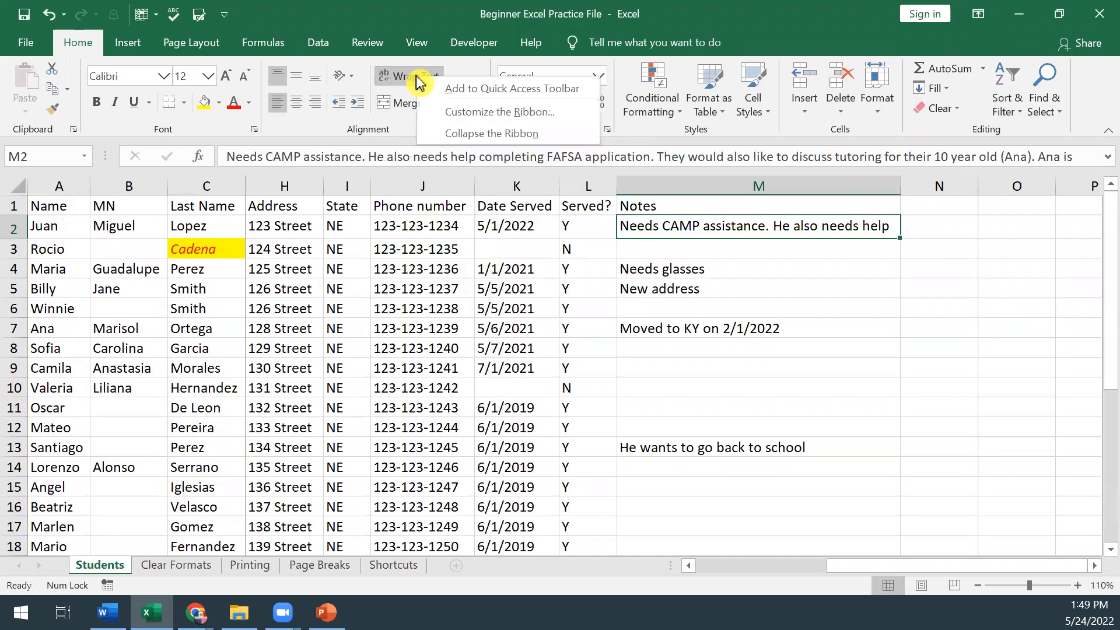
key("Escape")
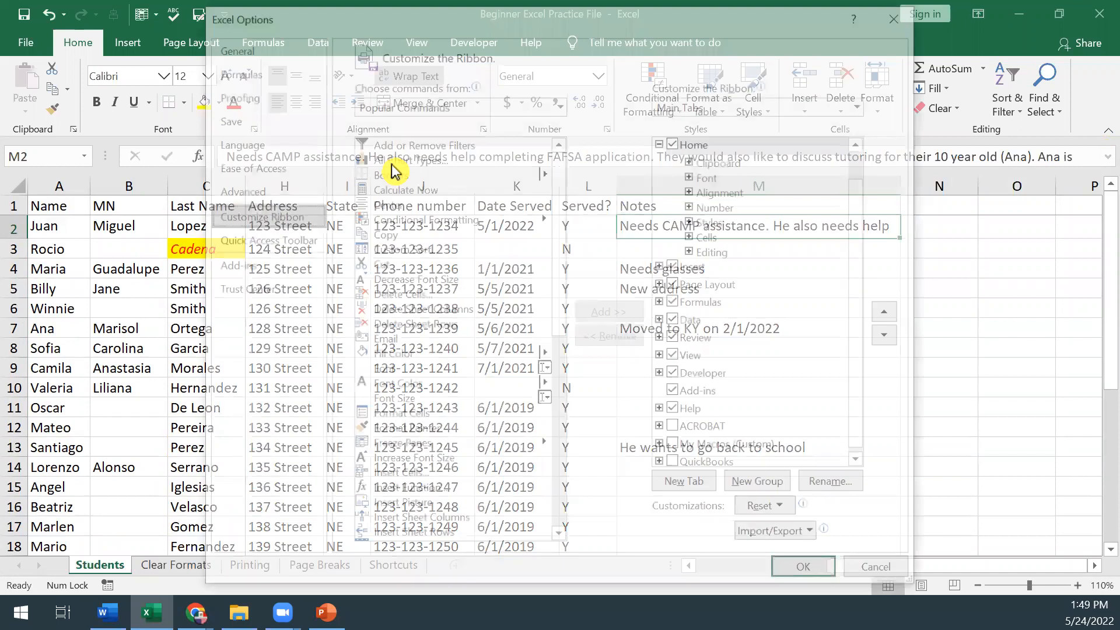
right_click(407, 80)
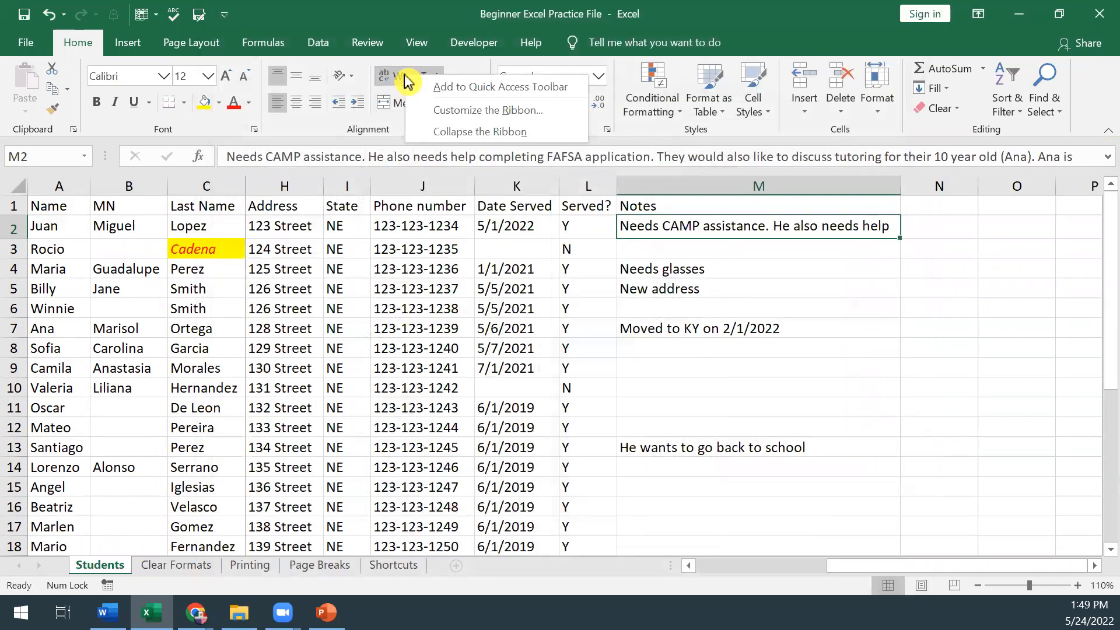
left_click(423, 85)
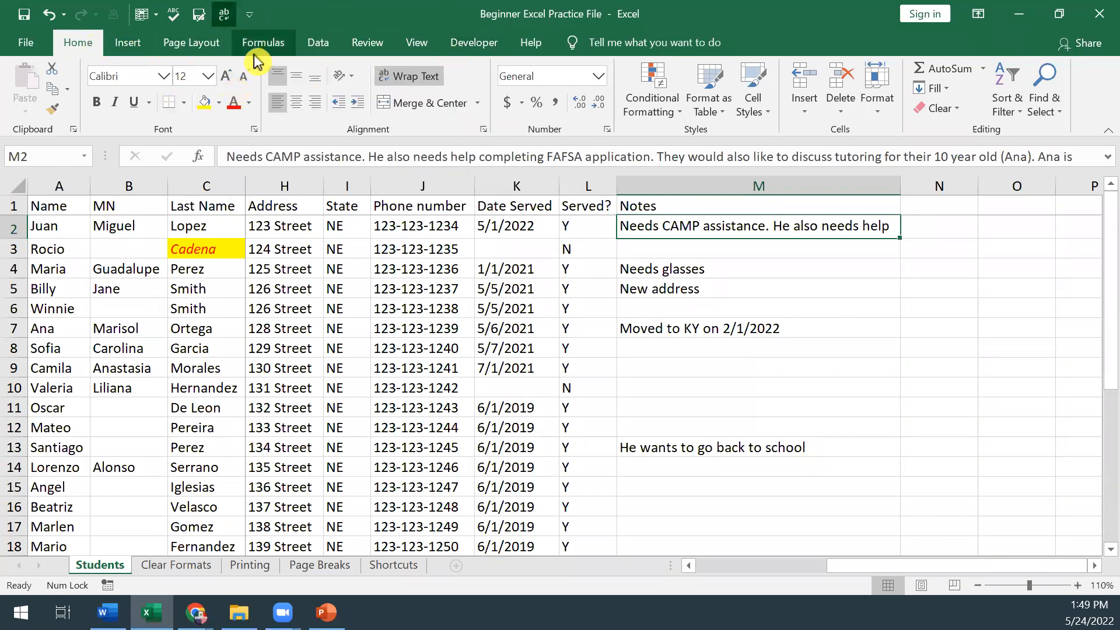
left_click(259, 43)
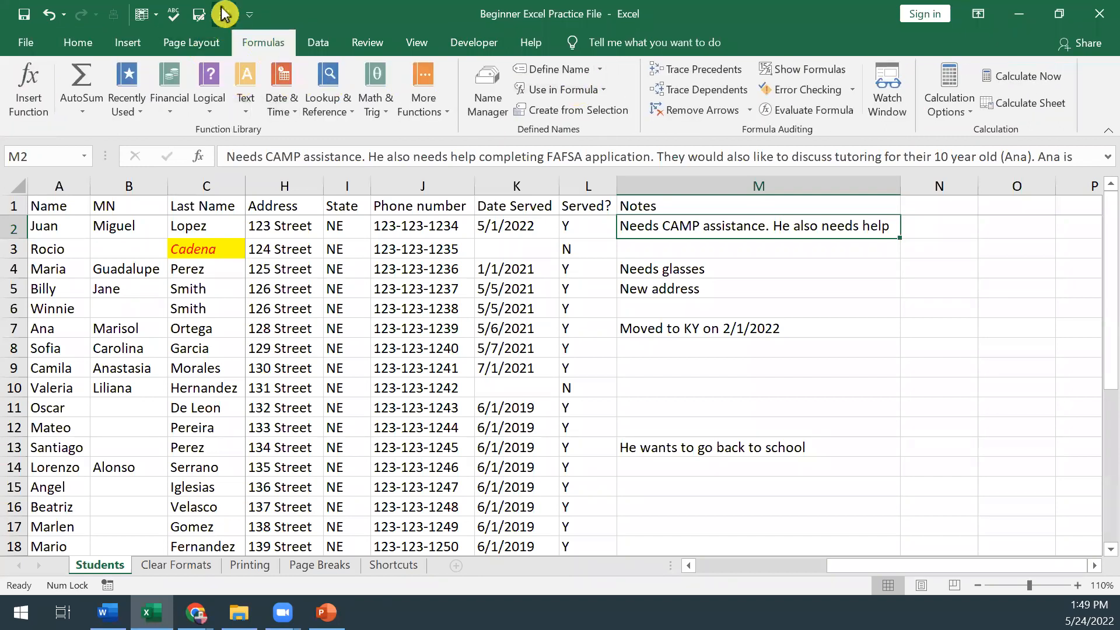
left_click(79, 44)
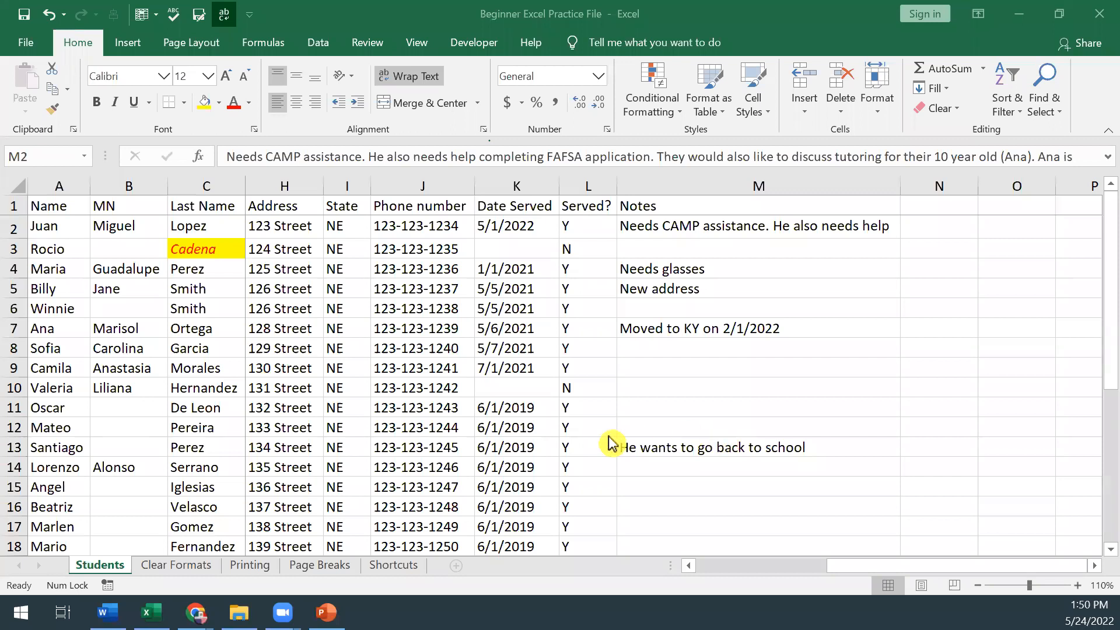
On the Clear Formats sheet, clear only the formatting of cell E10
left_click(173, 566)
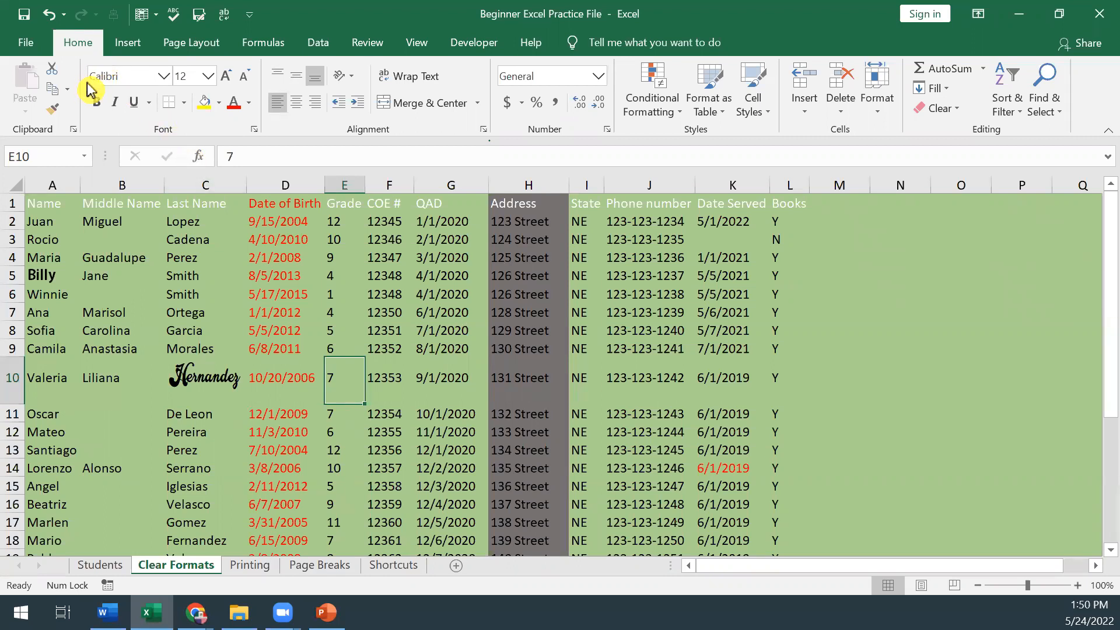
left_click(960, 110)
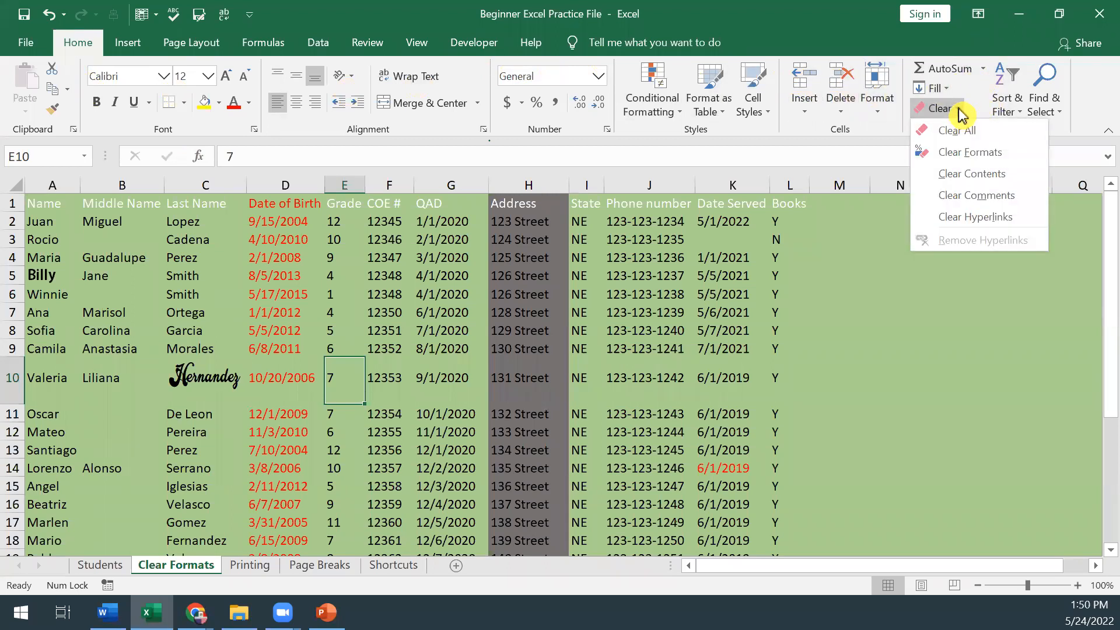
left_click(1018, 154)
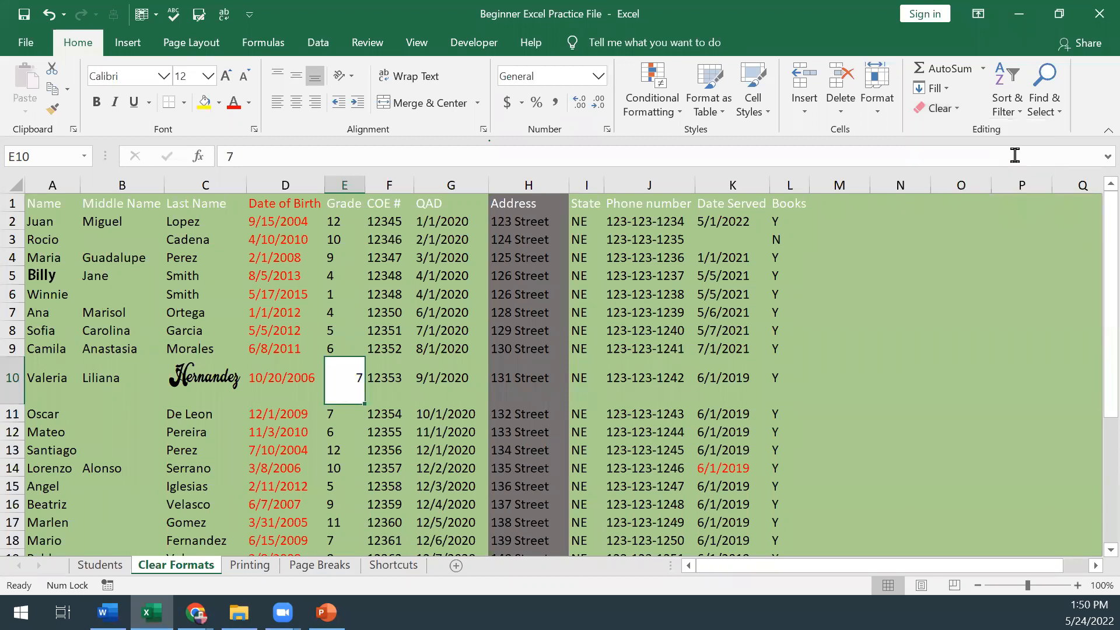
Clear the formatting of the entire Clear Formats sheet and look over the plain data
left_click(10, 182)
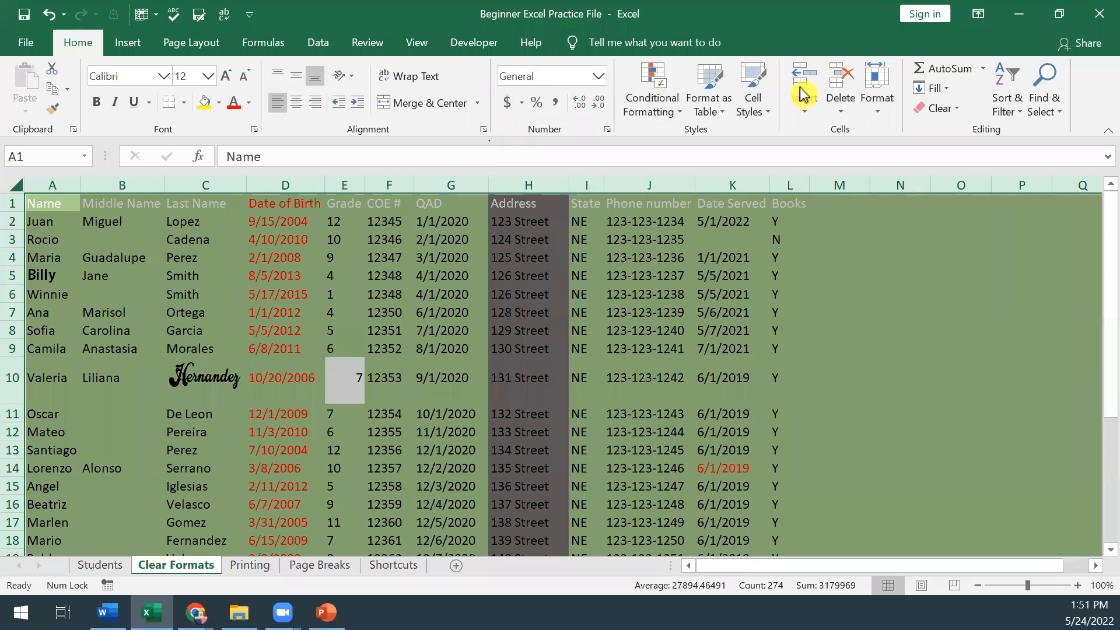
left_click(945, 109)
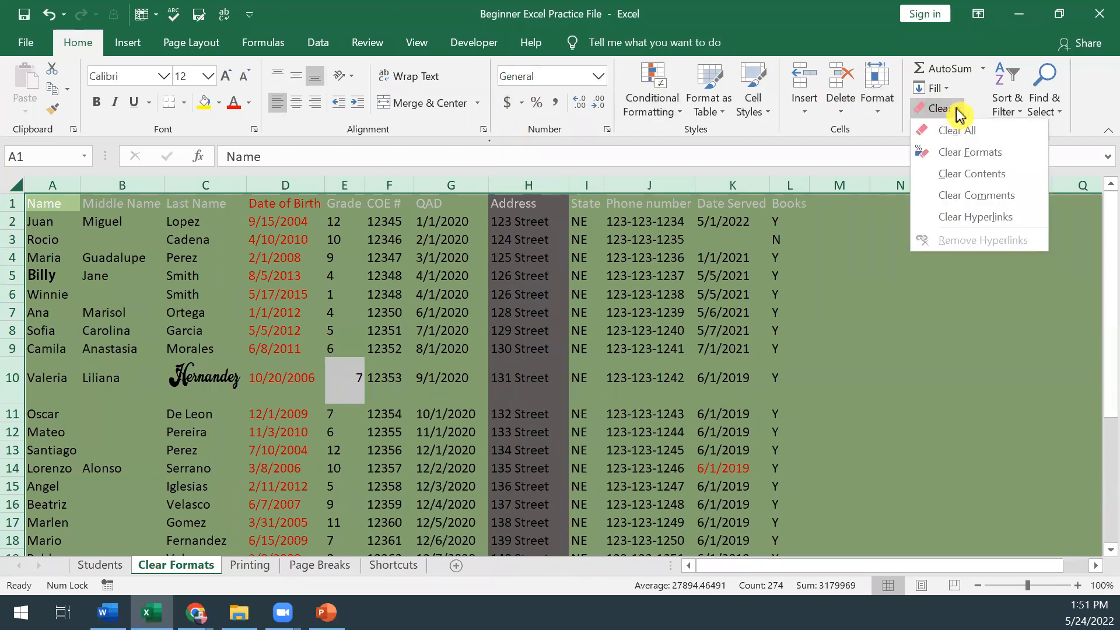
left_click(955, 153)
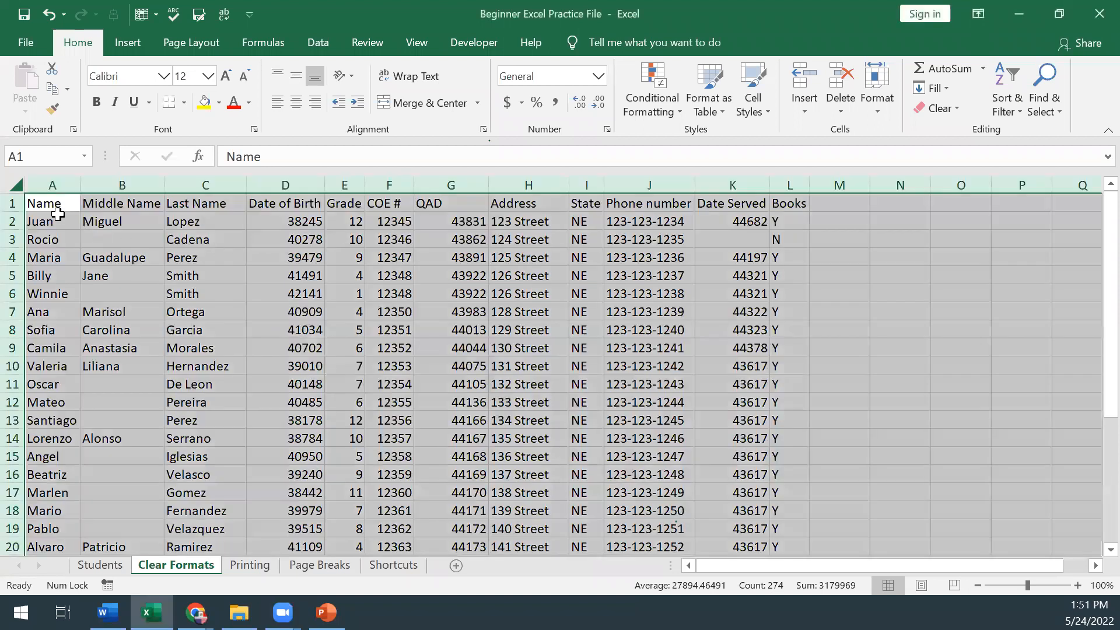
scroll(138, 265, "down", 2)
scroll(139, 265, "up", 2)
left_click(92, 238)
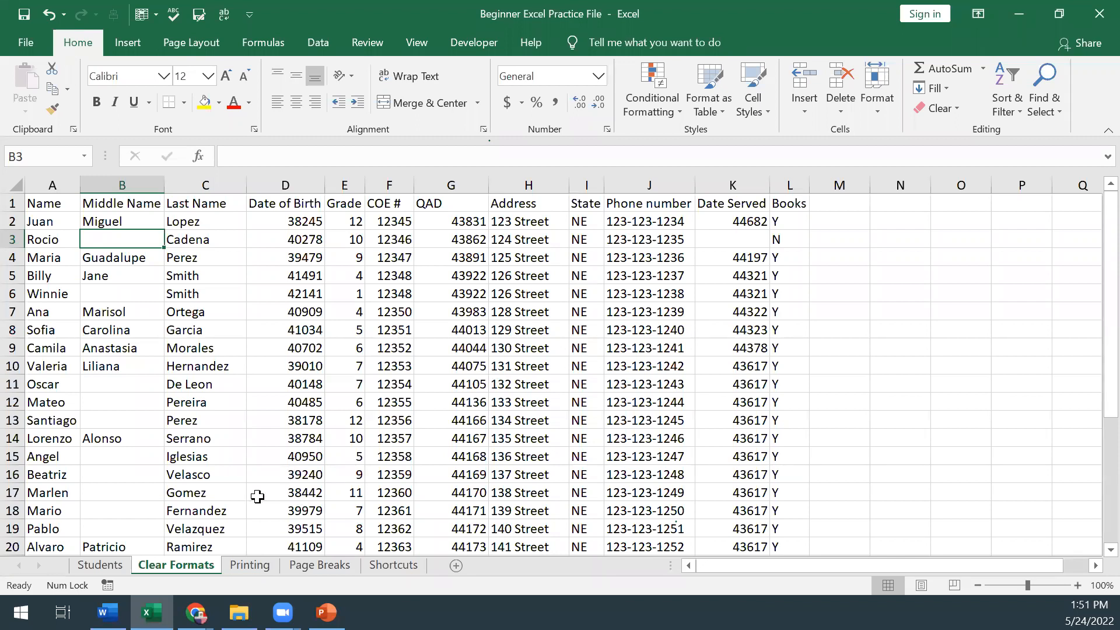
Look through the Students, Printing and Page Breaks sheets and return to the Clear Formats sheet
left_click(101, 564, "ctrl")
left_click(169, 564)
left_click(249, 565)
left_click(314, 565)
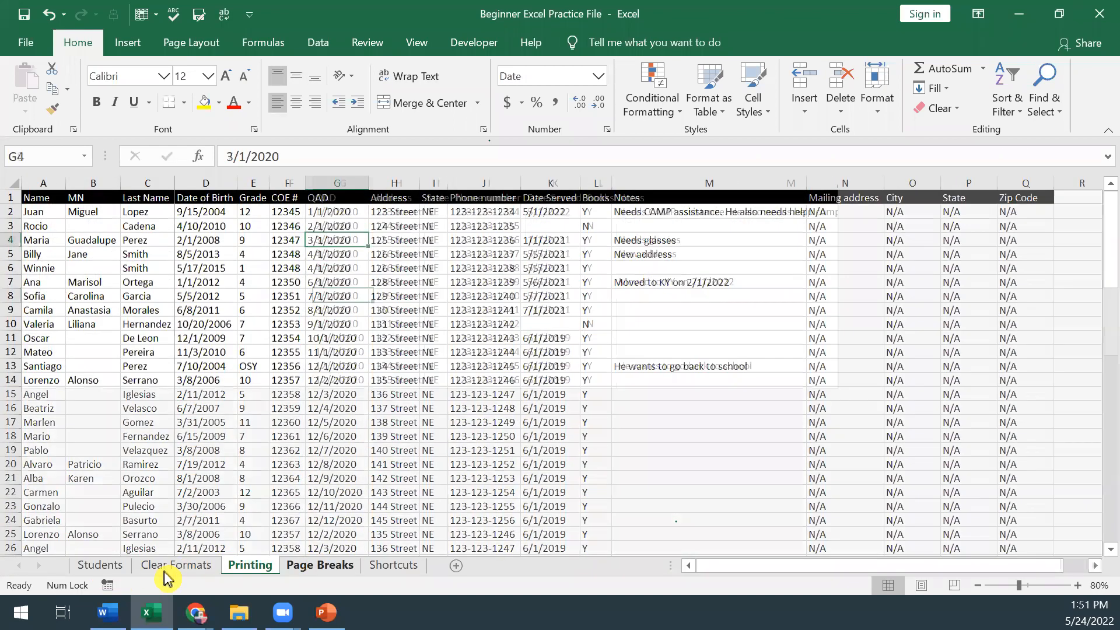
left_click(166, 565)
left_click(85, 564)
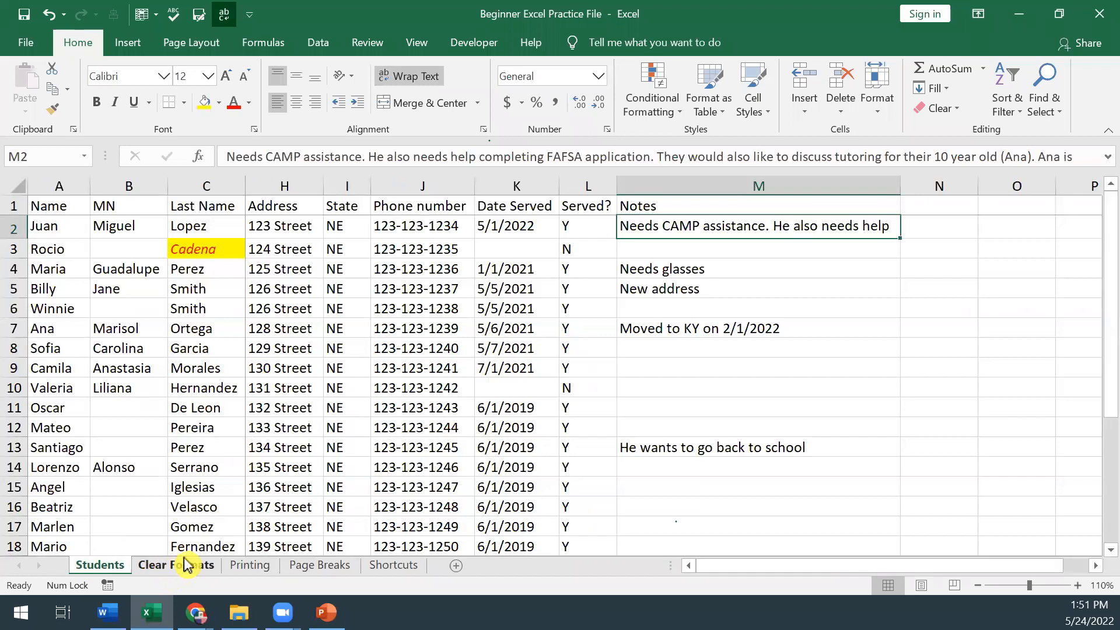
left_click(168, 565)
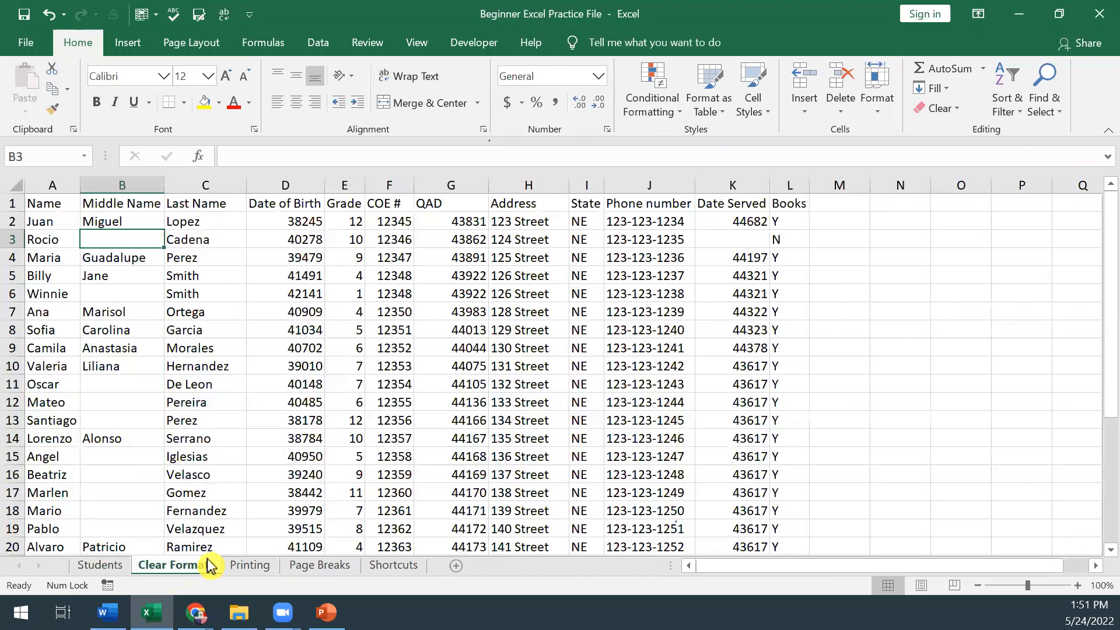
Rename the Clear Formats sheet to Clear
double_click(170, 565)
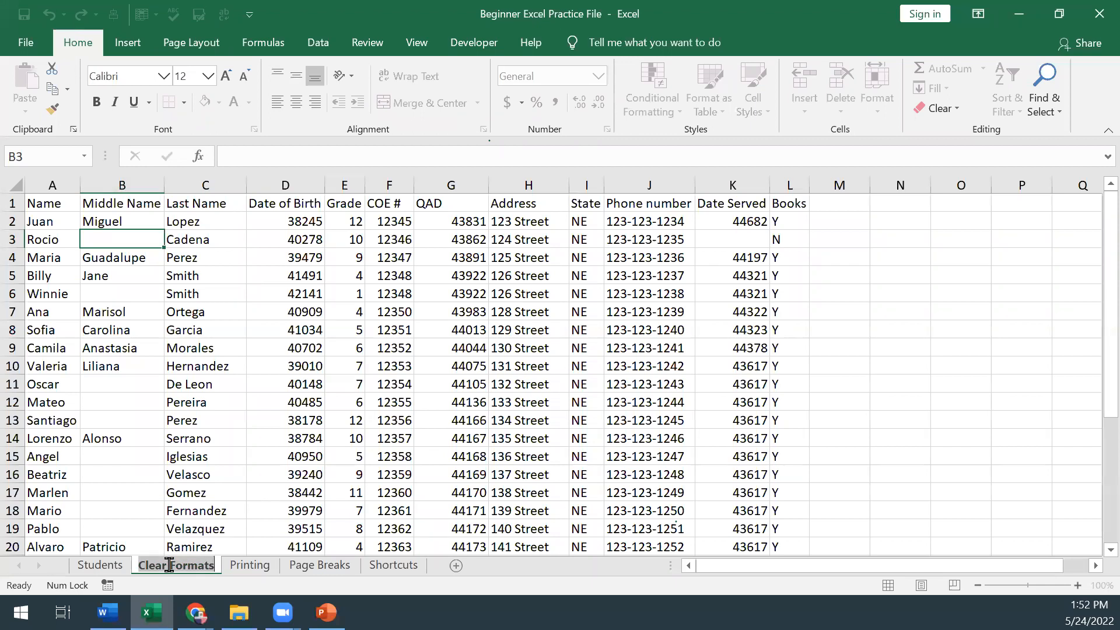
key("BackSpace")
key("BackSpace")
key("BackSpace")
key("BackSpace")
key("BackSpace")
key("BackSpace")
key("BackSpace")
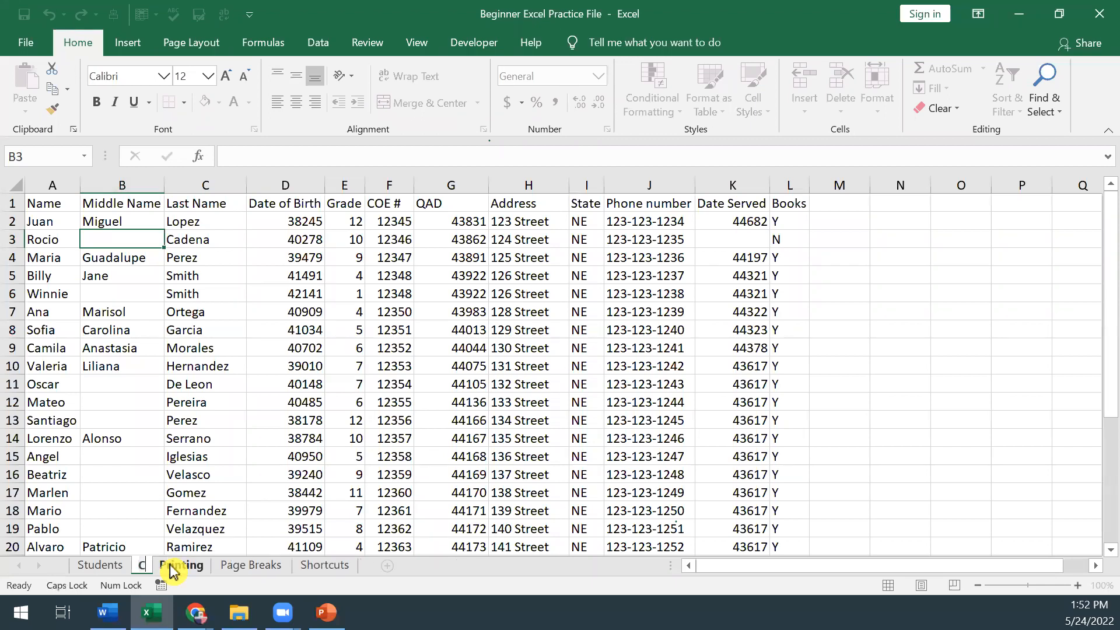
key("Return")
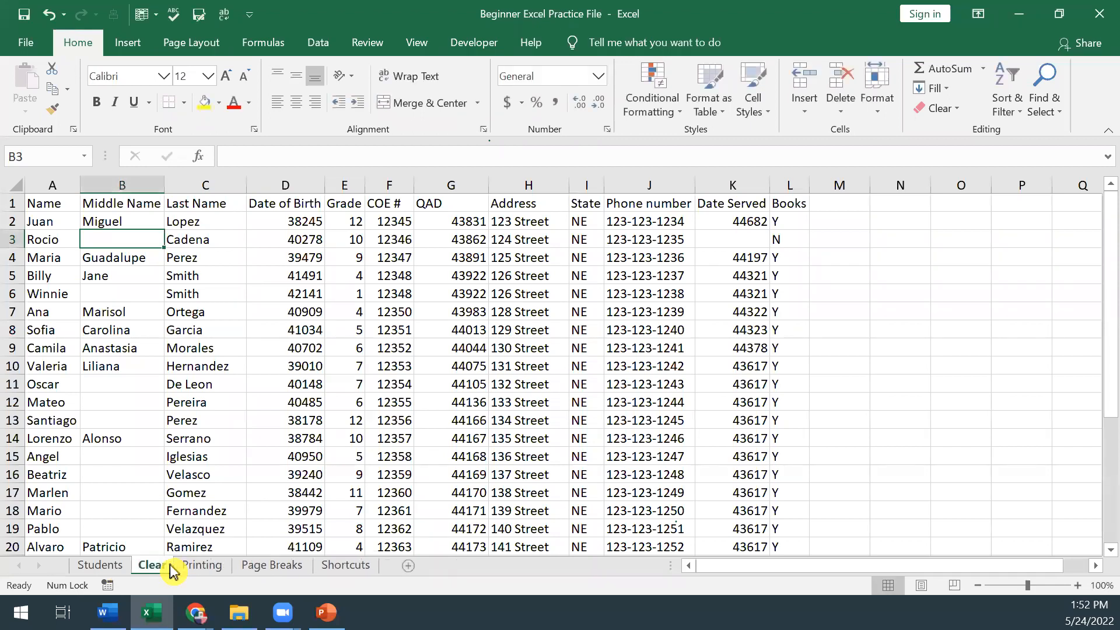
View the Students and Printing sheets and return to the Clear sheet
left_click(101, 569)
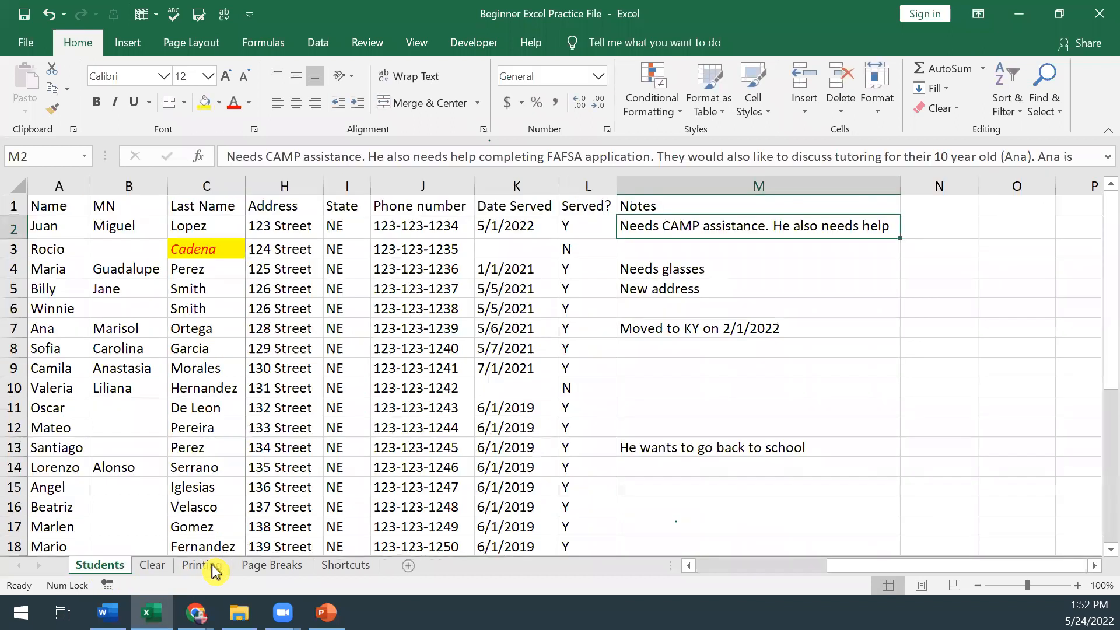
left_click(214, 567)
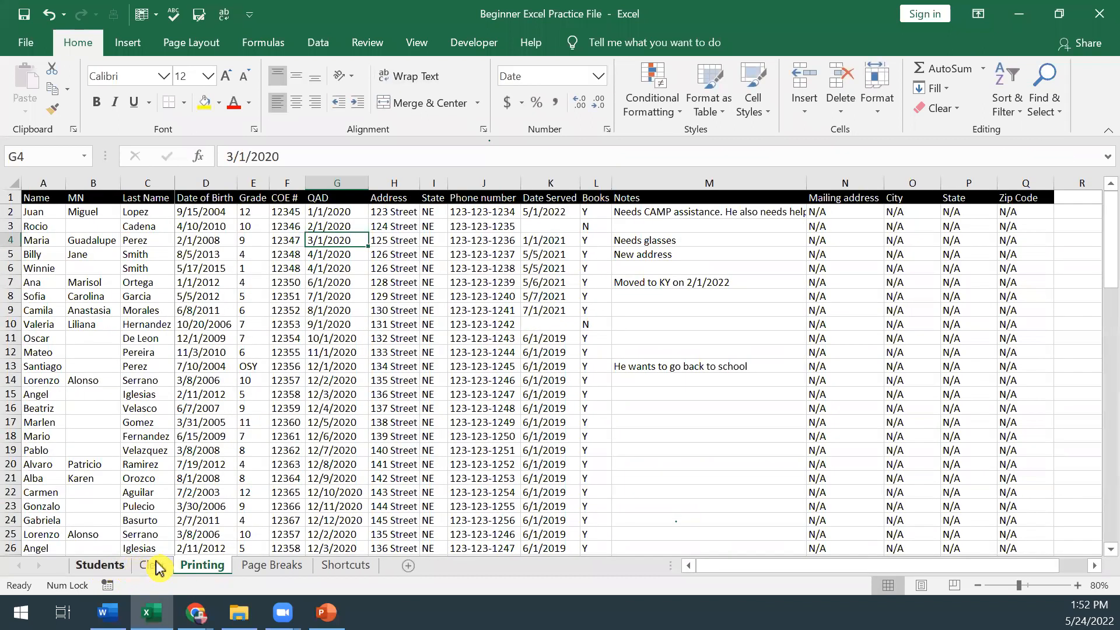
left_click(156, 567)
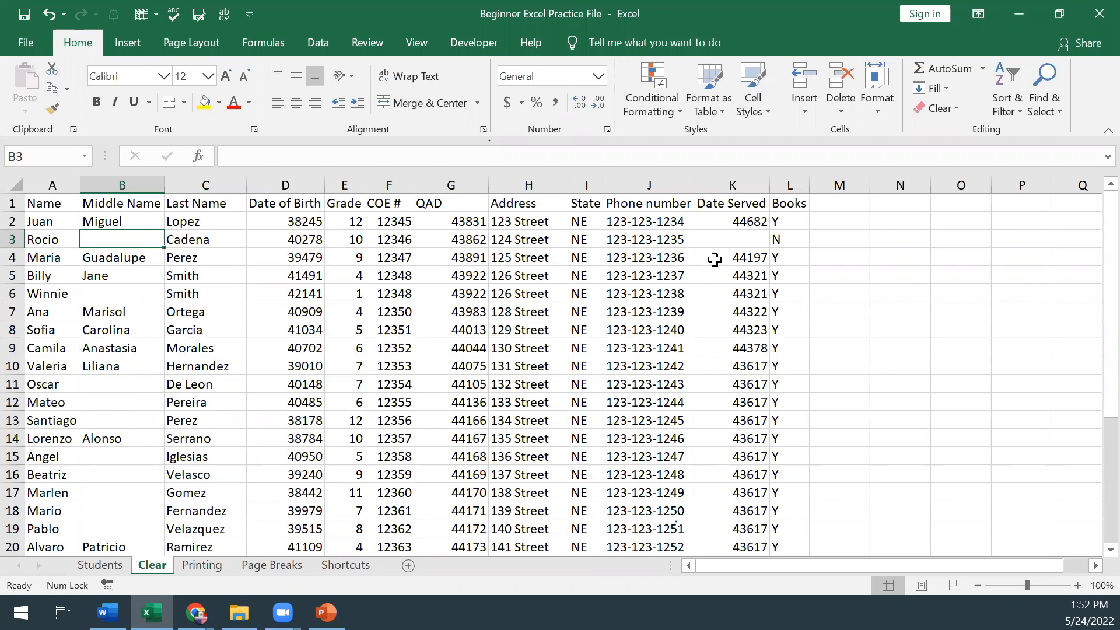
Delete the Date Served value in cell K4 and undo the deletion, doing this twice
left_click(756, 254)
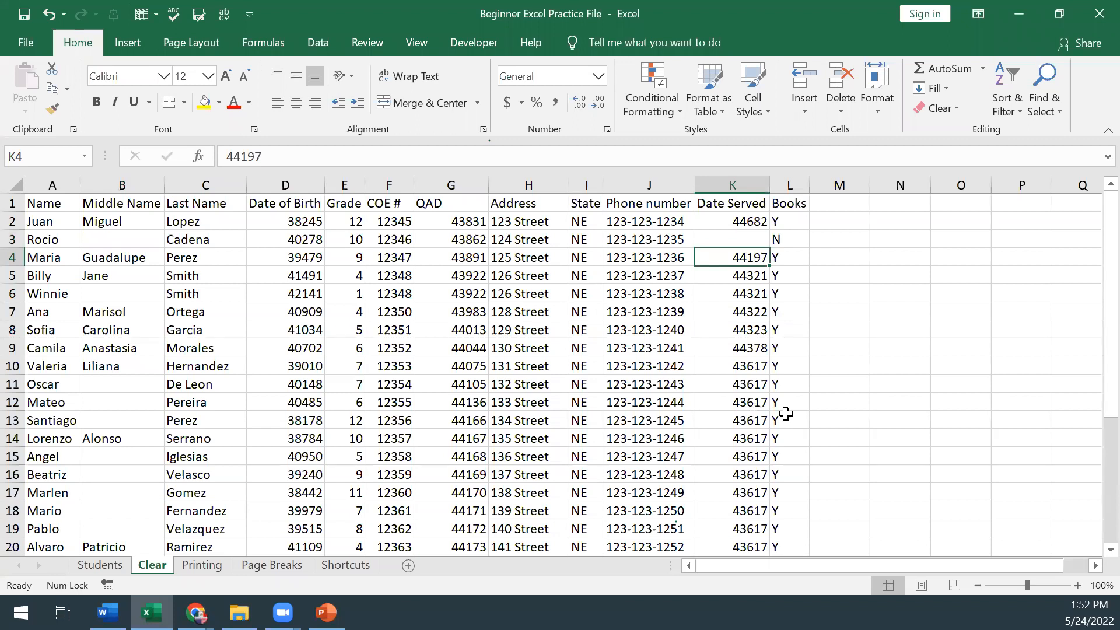
key("Delete")
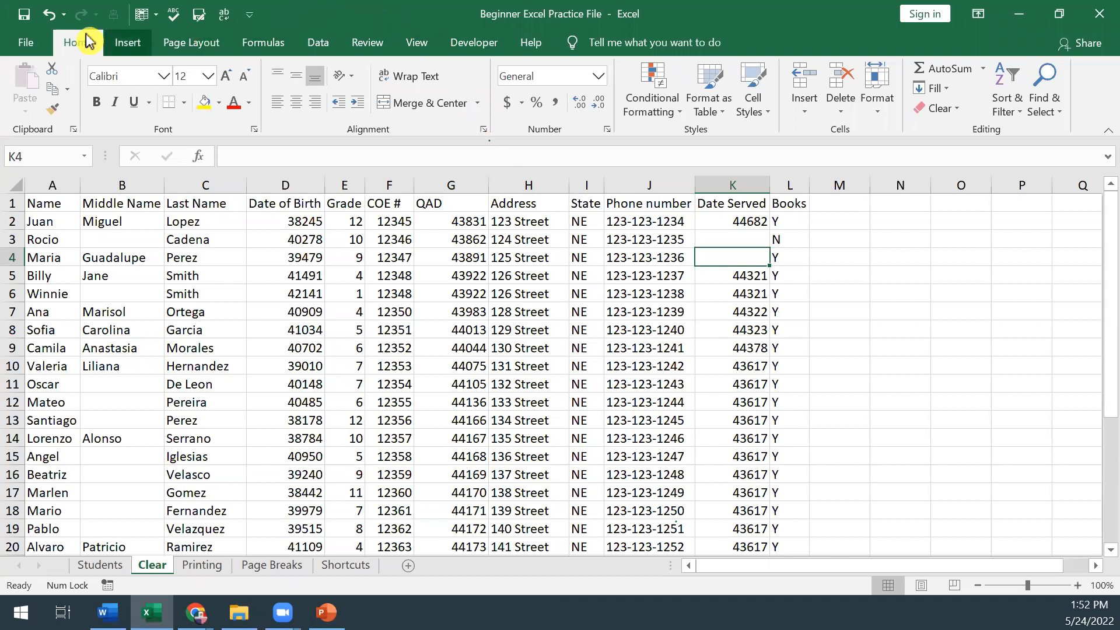
left_click(51, 17)
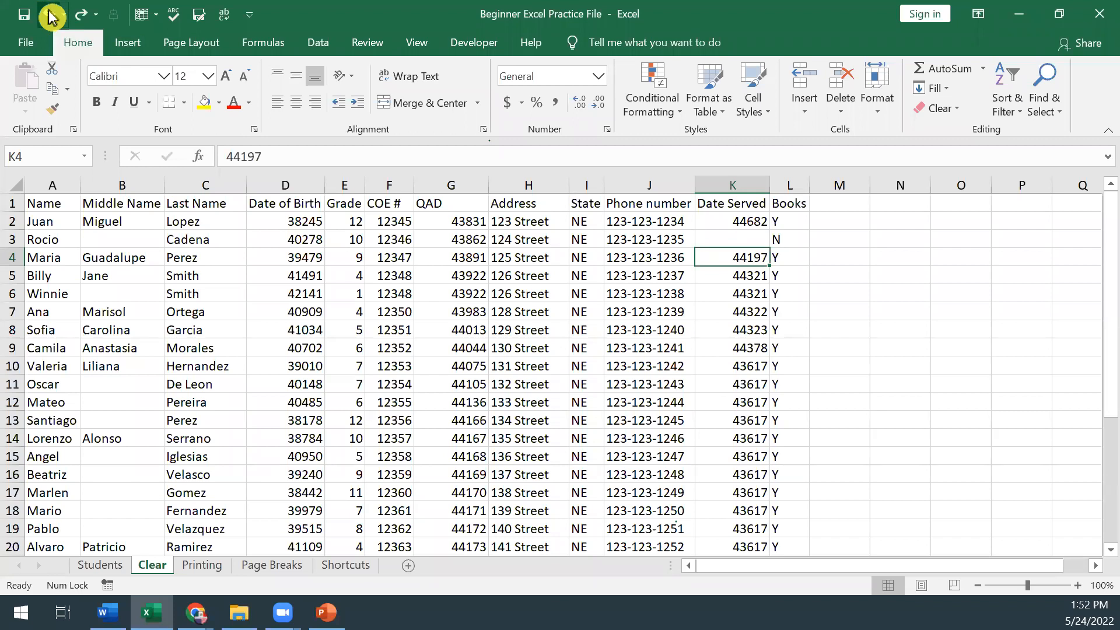
left_click(721, 239)
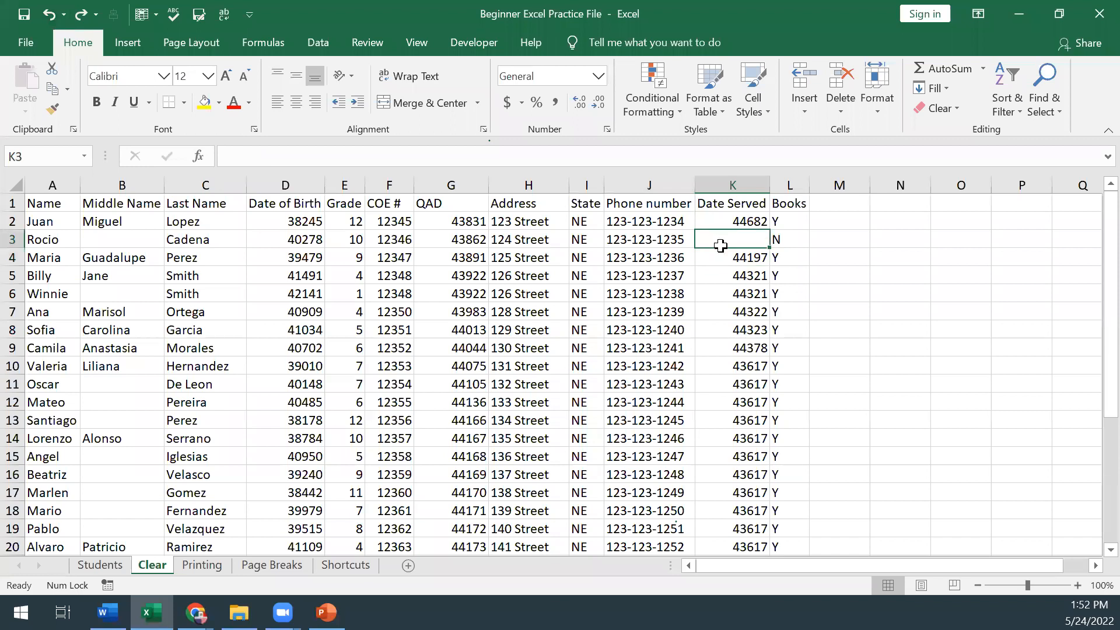
left_click(719, 255)
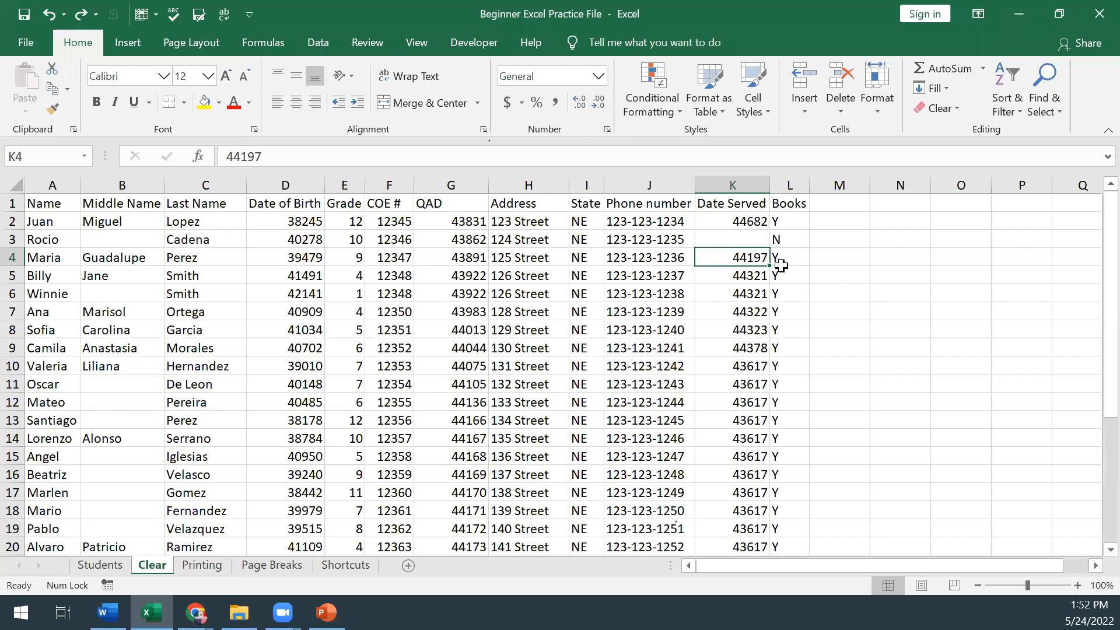
key("Delete")
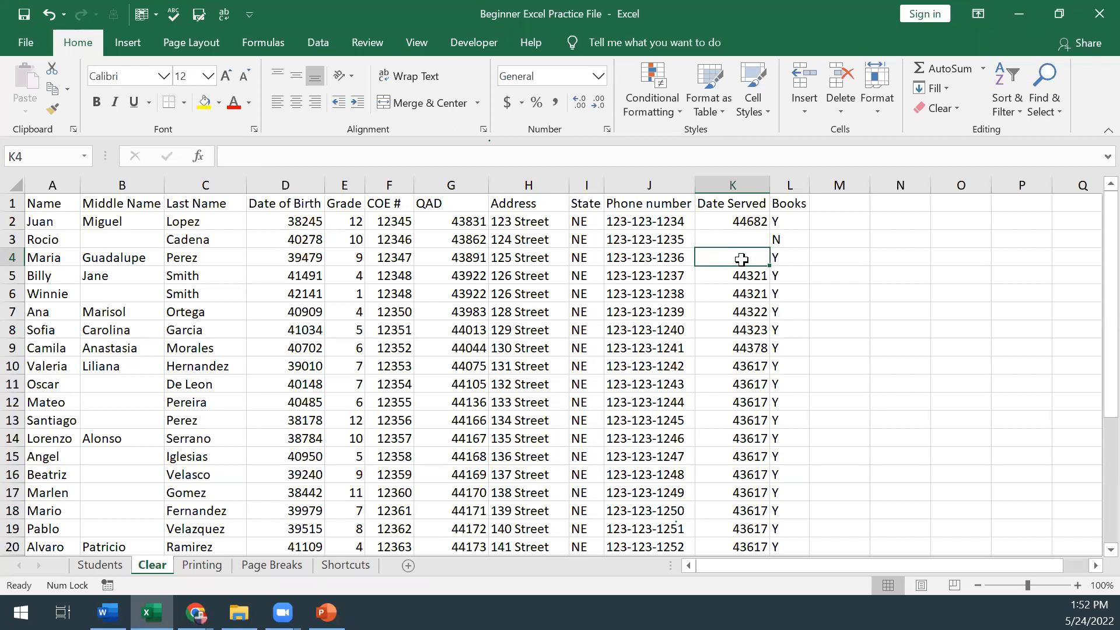
key("ctrl+z")
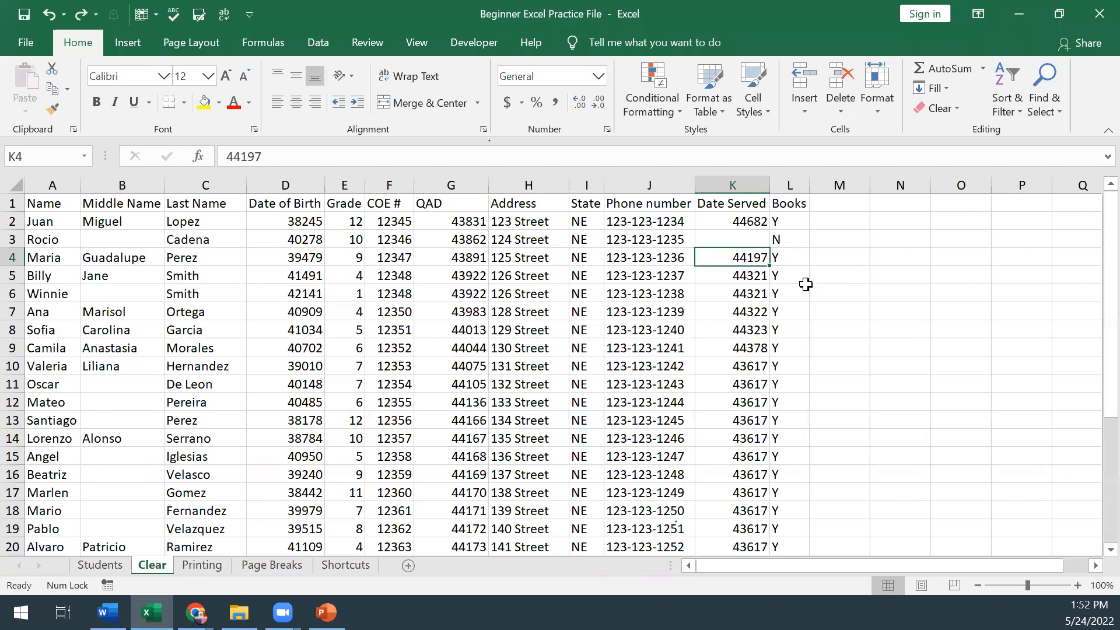
Redo and undo the deletion of the K4 value twice, ending with it undone
left_click(797, 259)
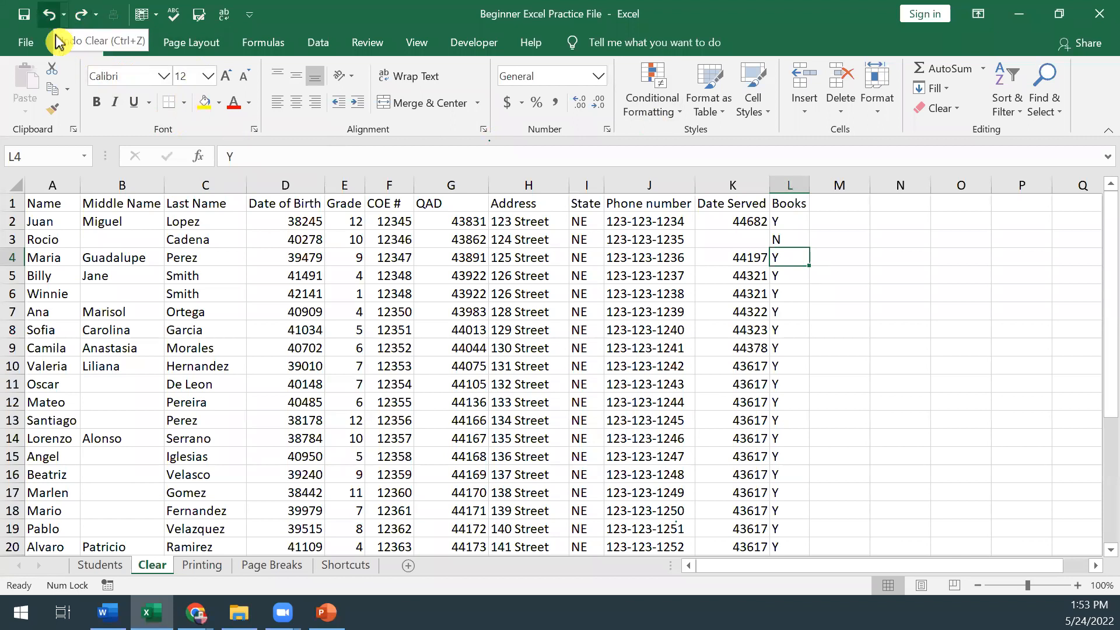
left_click(84, 17)
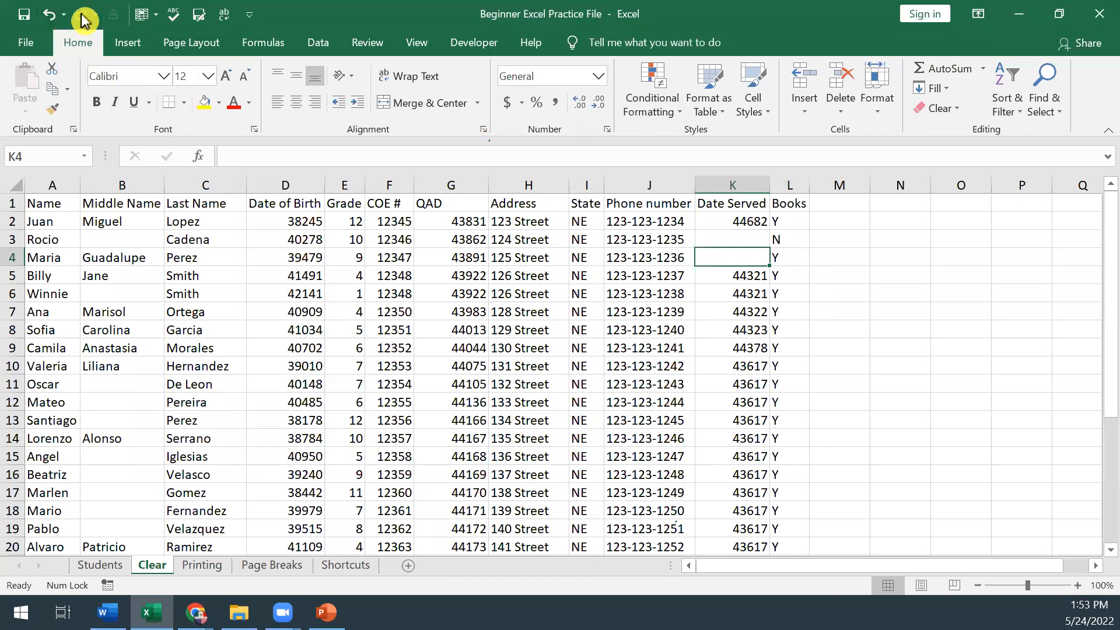
left_click(49, 16)
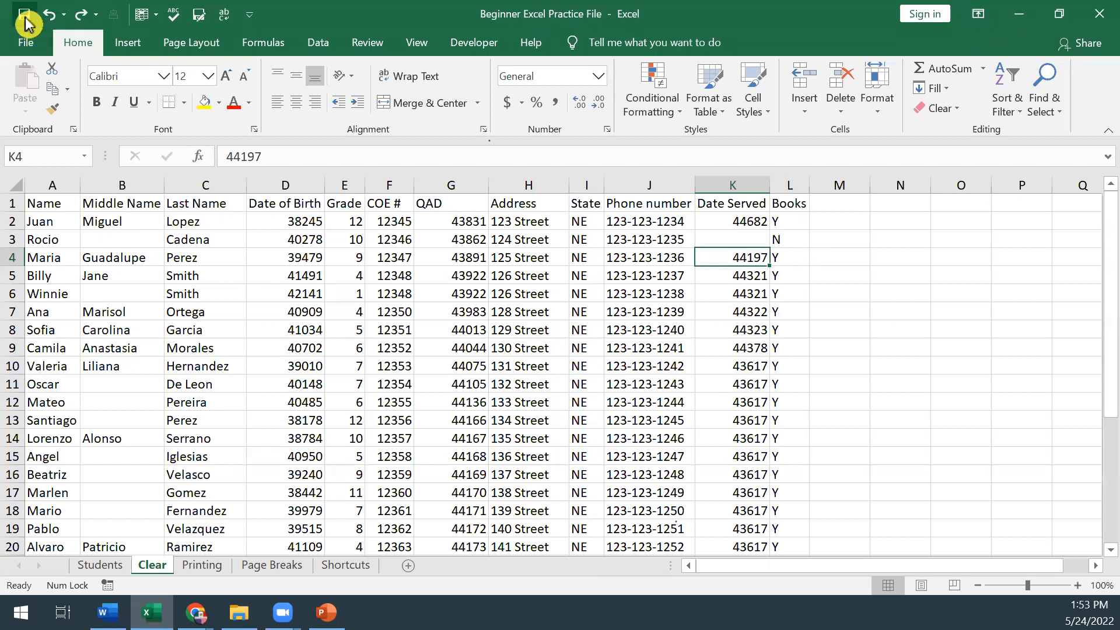
left_click(82, 16)
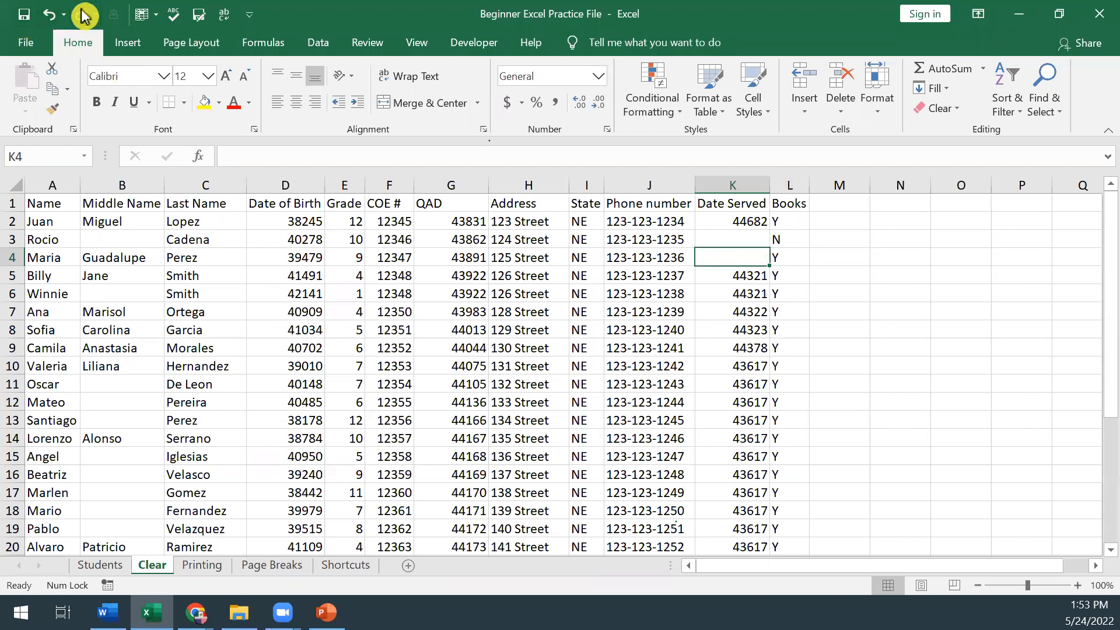
left_click(50, 14)
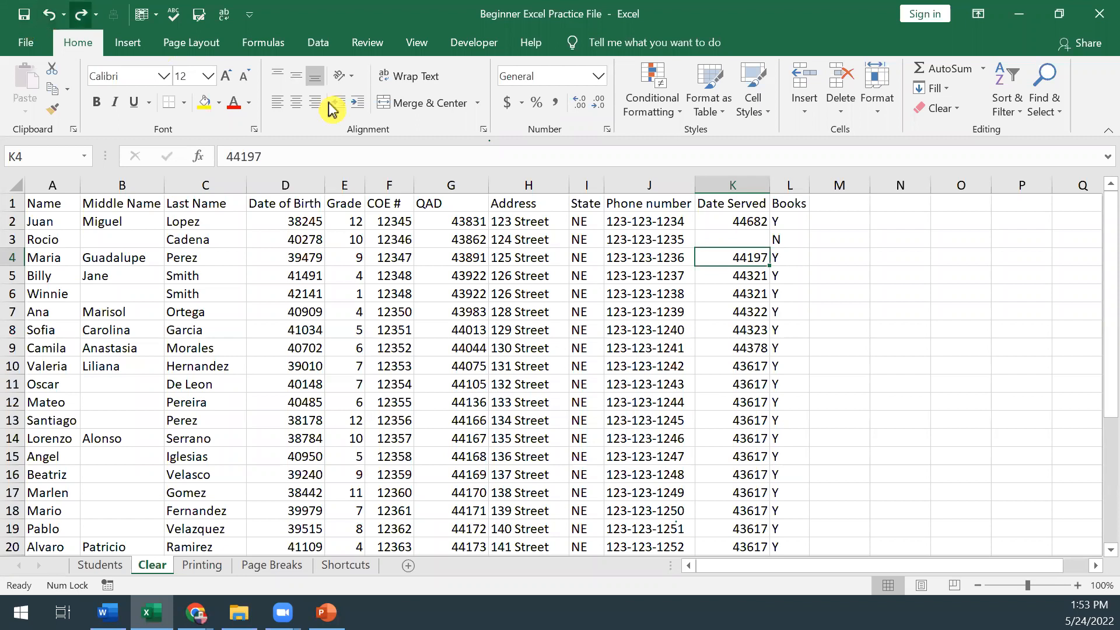
With the QAD column selected, remove Sum from the statistics shown in the status bar
left_click(683, 305)
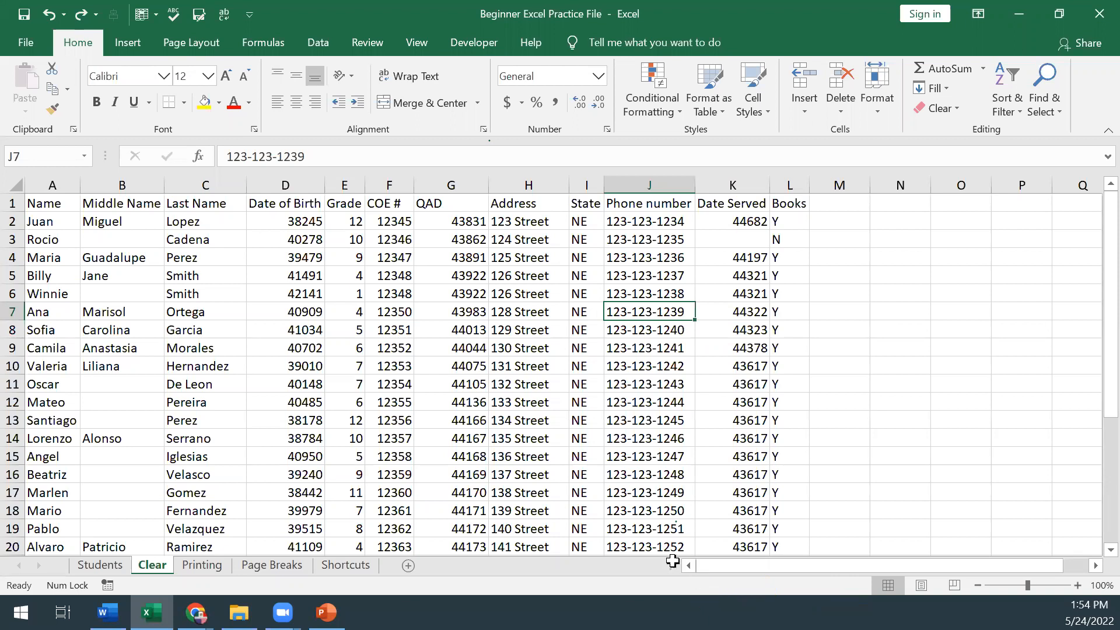
left_click(459, 180)
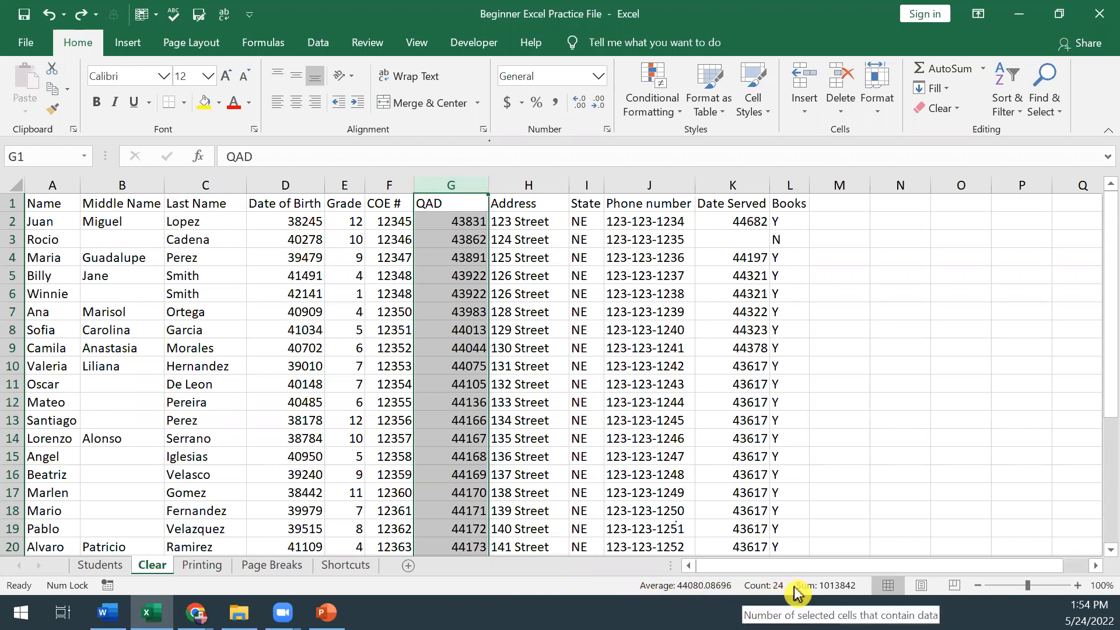
right_click(540, 585)
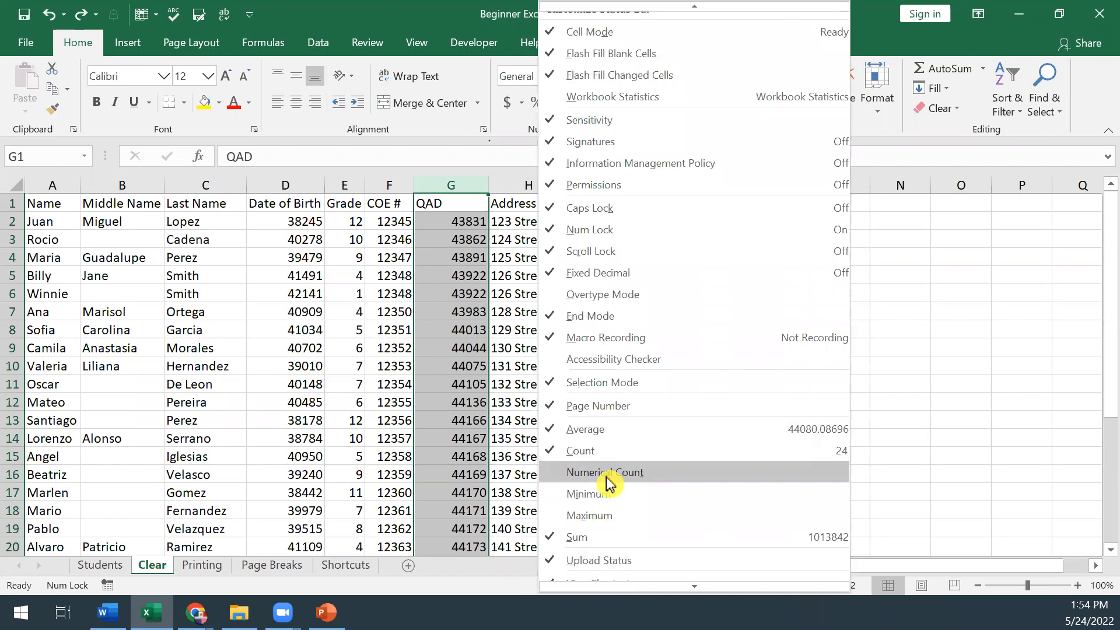
scroll(606, 483, "down", 2)
left_click(588, 496)
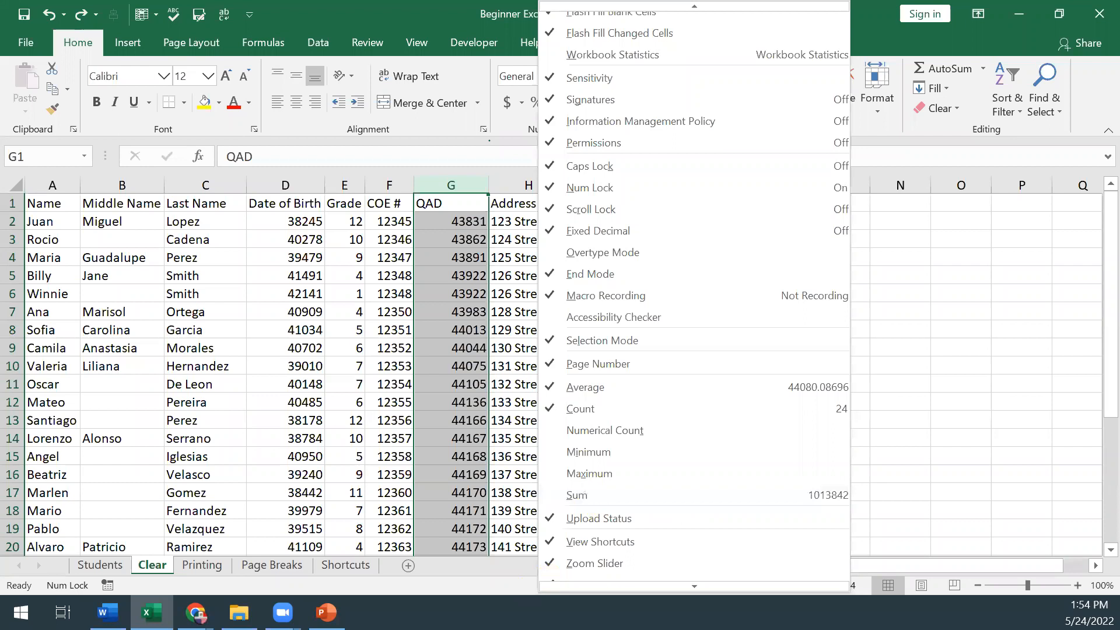
left_click(475, 603)
Compare the status bar statistics for the whole QAD column with those for the Address column
left_click(448, 177)
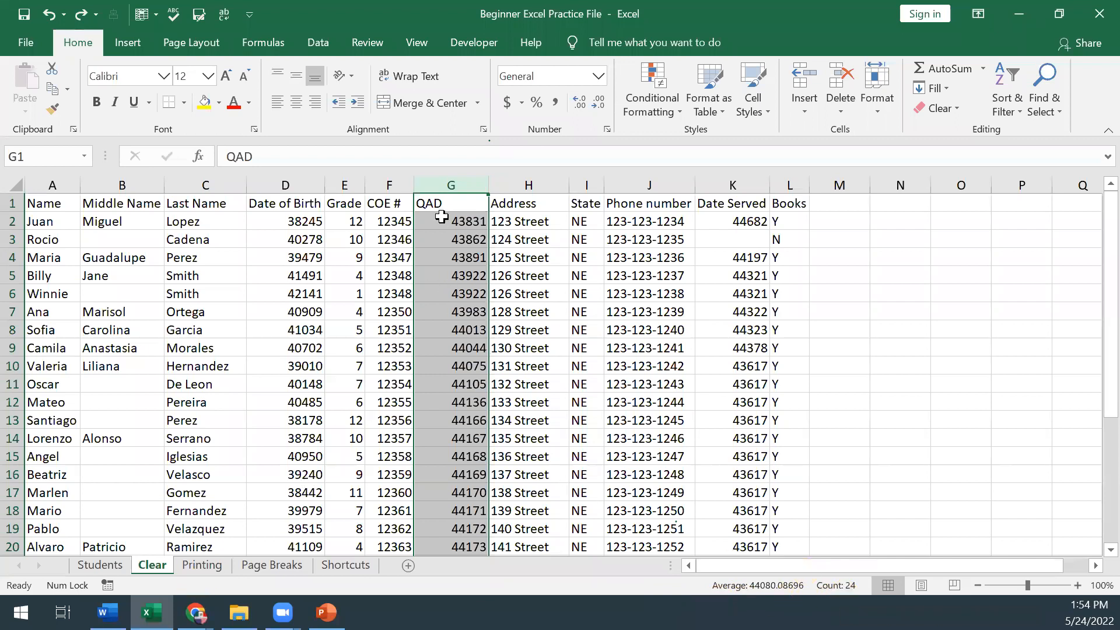
left_click(445, 185)
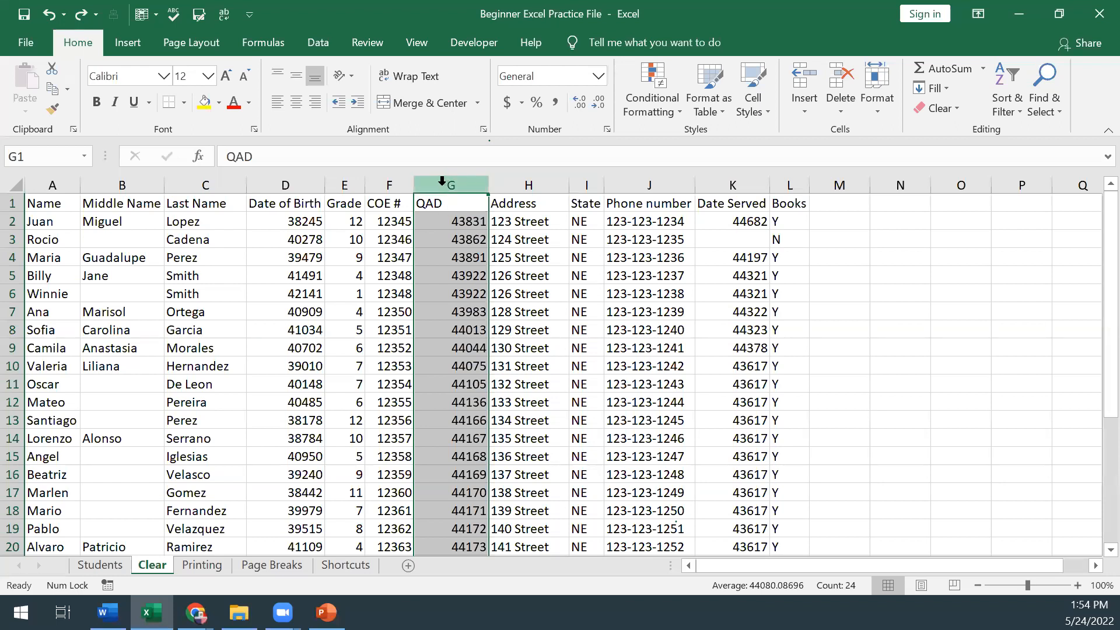
scroll(614, 387, "down", 4)
scroll(614, 386, "up", 4)
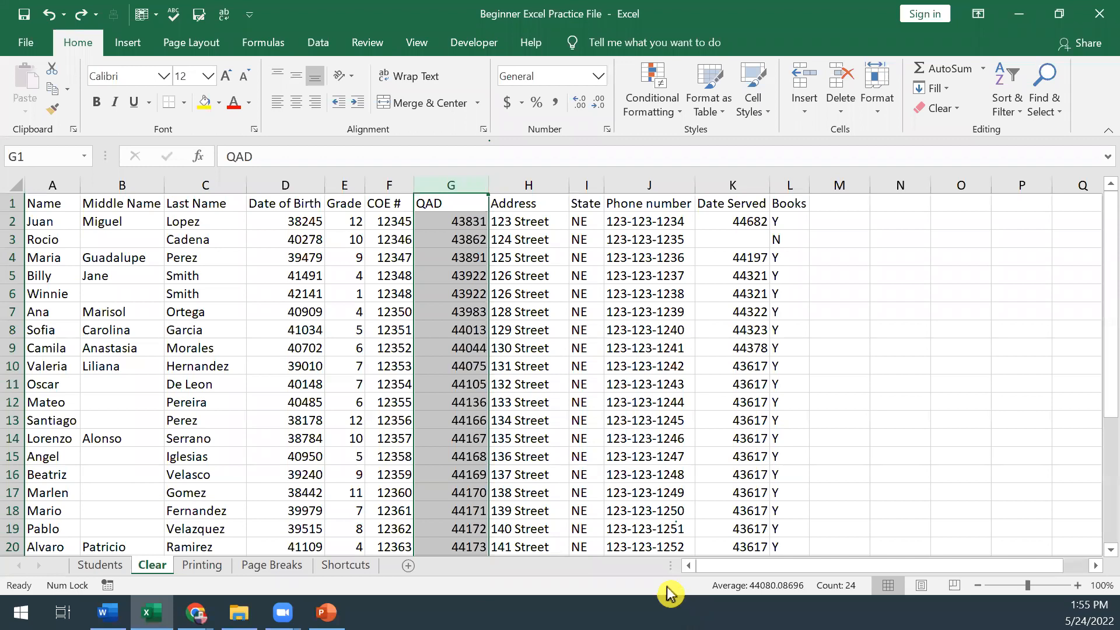
left_click(528, 179)
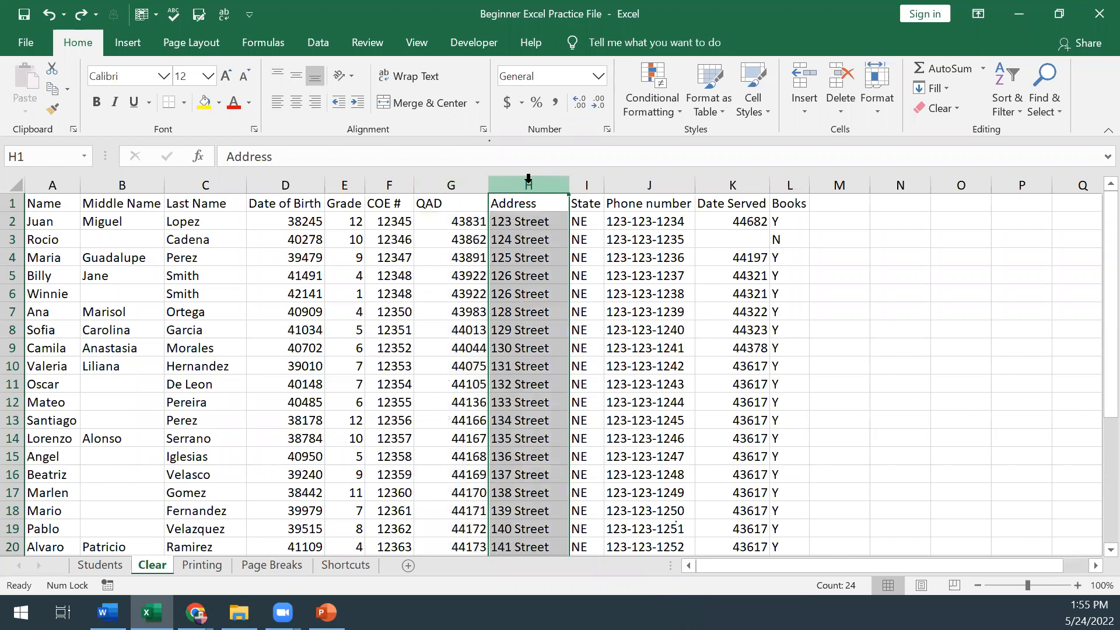
With the QAD column selected, remove the Caps Lock indicator from the status bar and review the customization options again
left_click(453, 185)
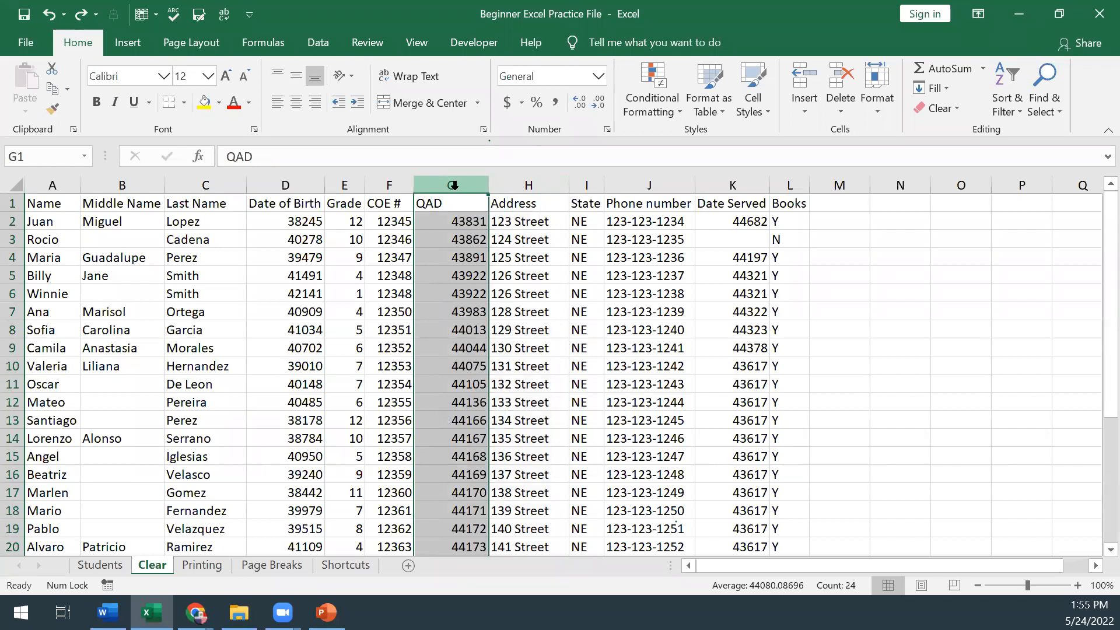
right_click(593, 588)
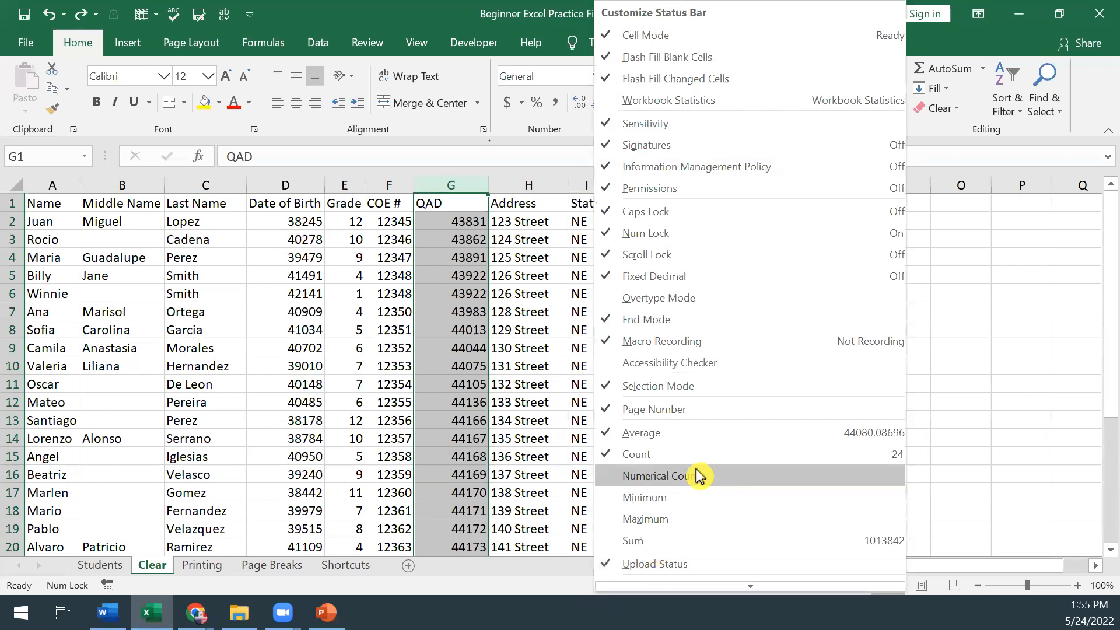
scroll(702, 495, "down", 1)
scroll(695, 525, "down", 1)
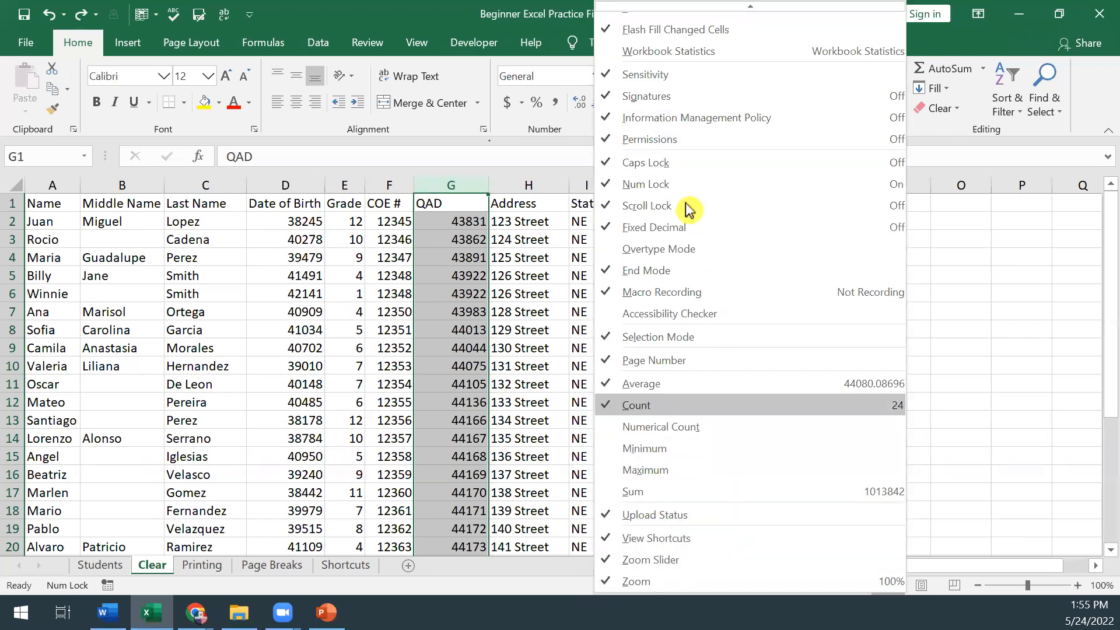
left_click(619, 170)
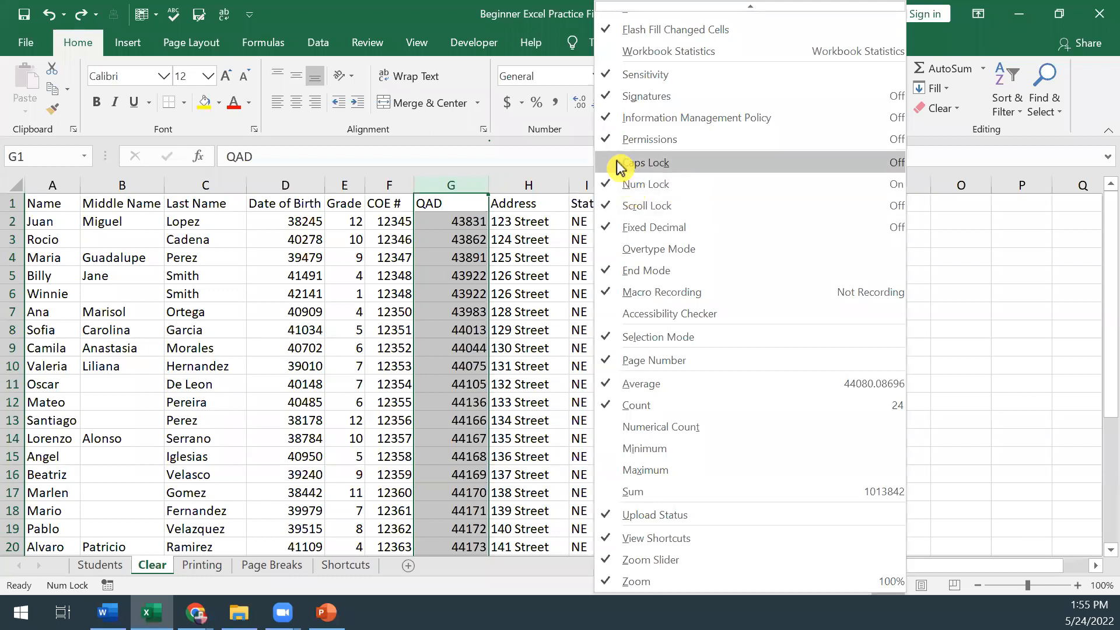
left_click(521, 590)
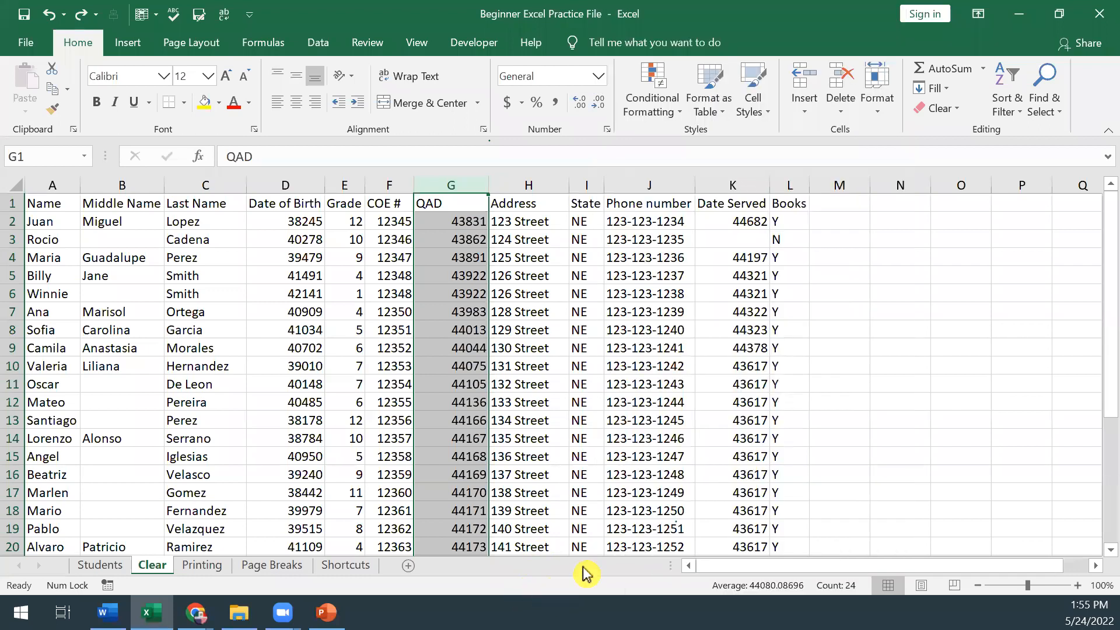
right_click(659, 585)
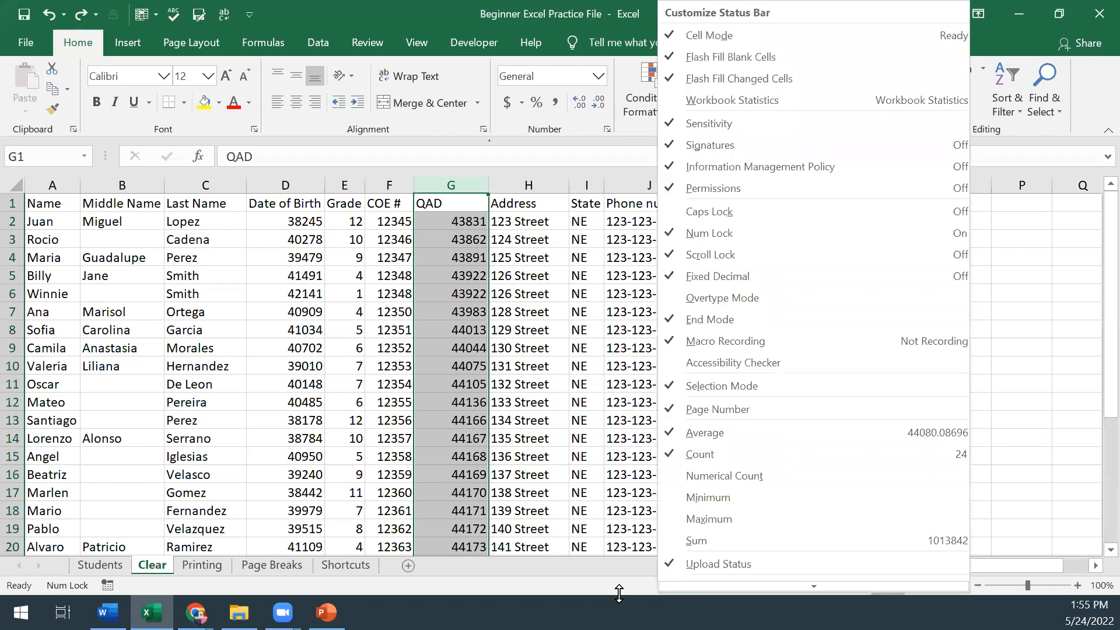
left_click(600, 594)
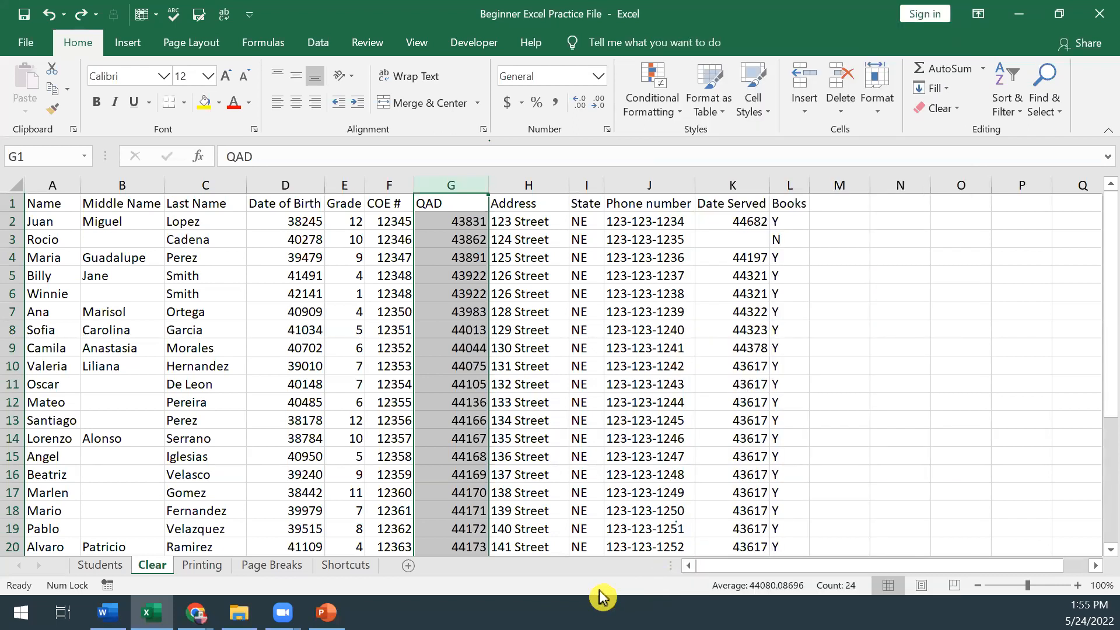
left_click(473, 289)
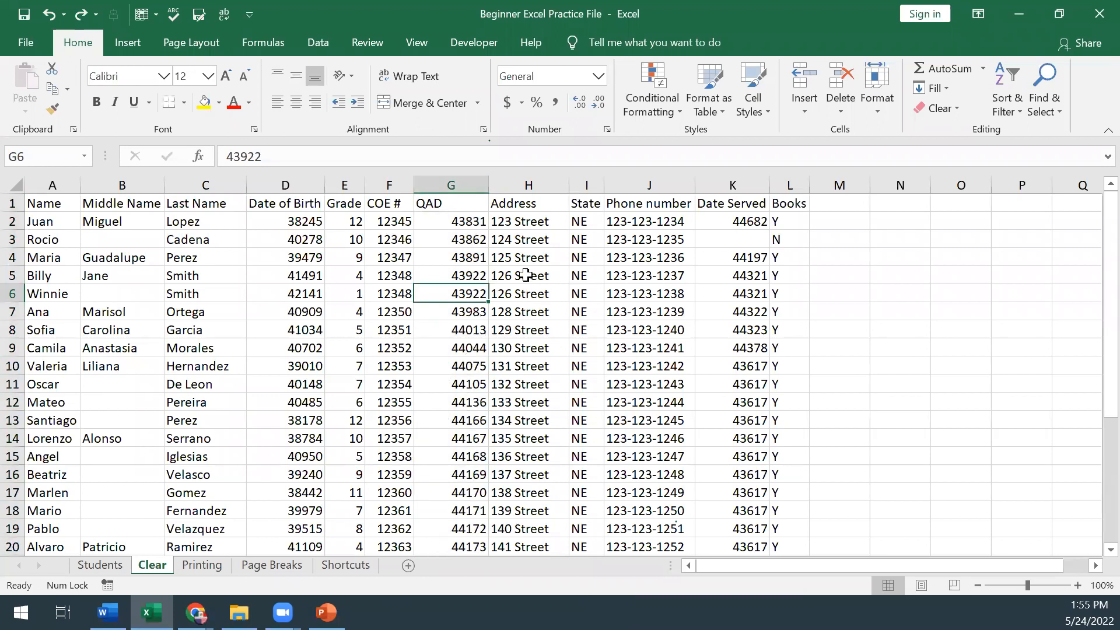
left_click(386, 259)
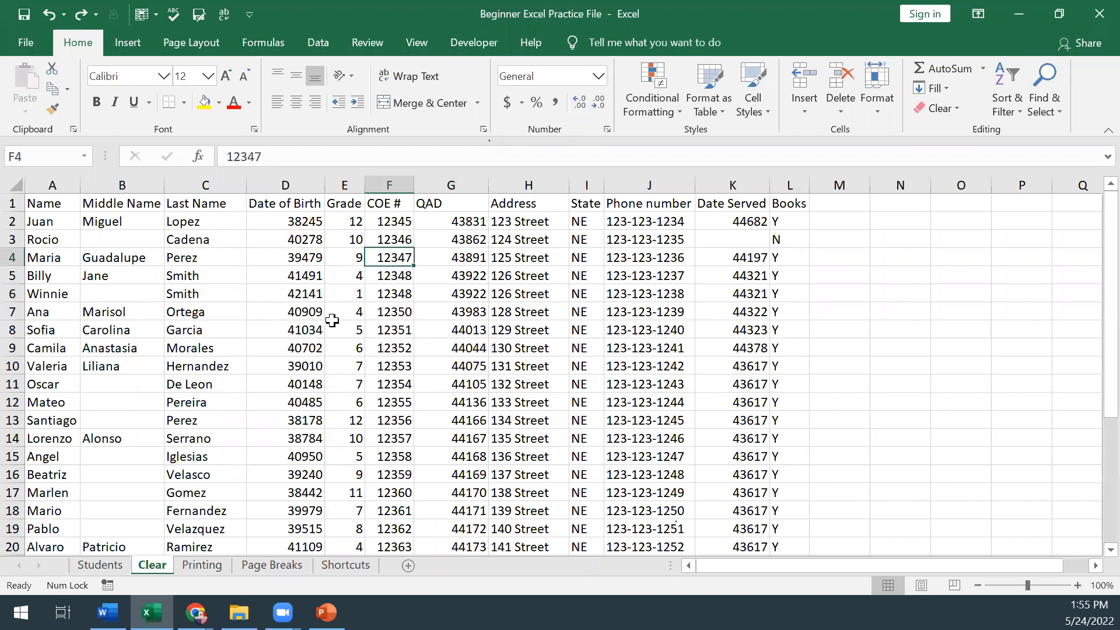
Encrypt the workbook with a password, enter and re-enter the password to confirm it, and return to the worksheet
left_click(23, 47)
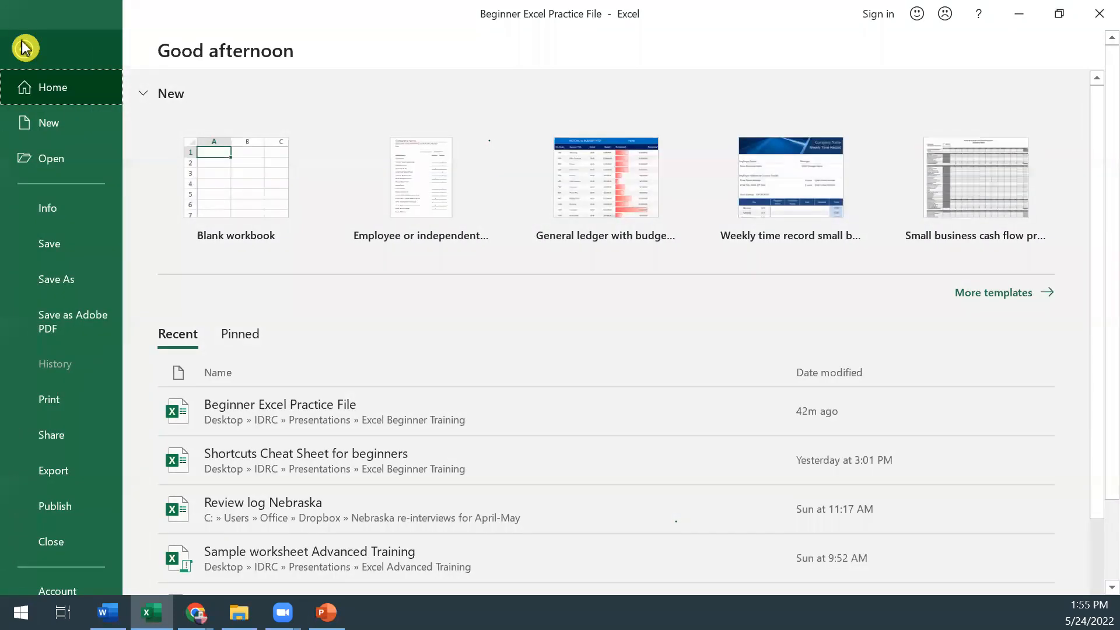
left_click(37, 208)
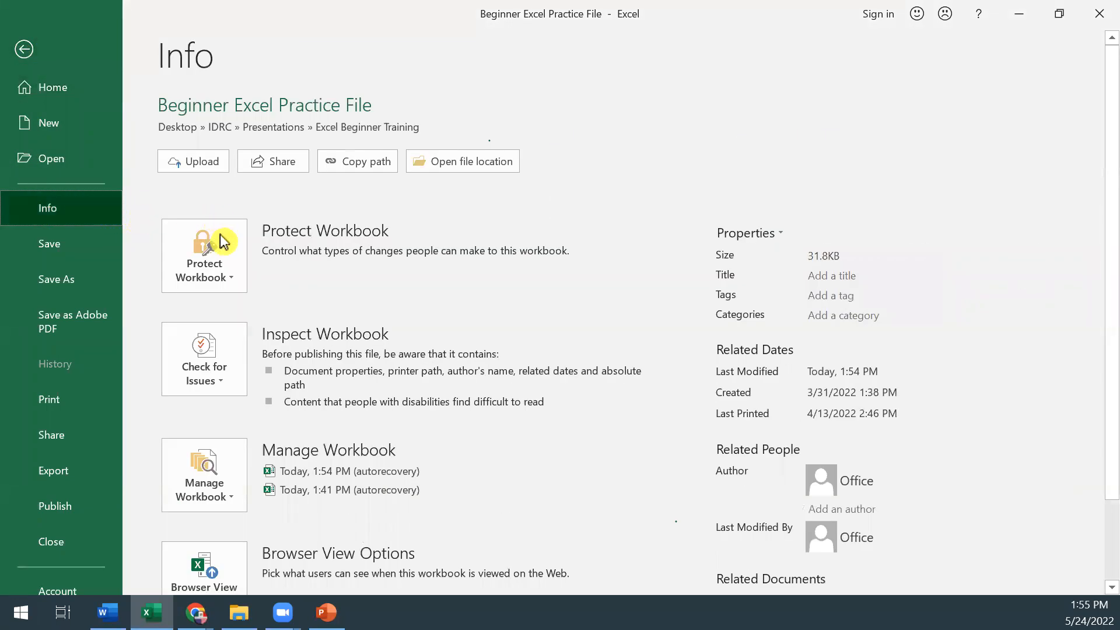
left_click(223, 256)
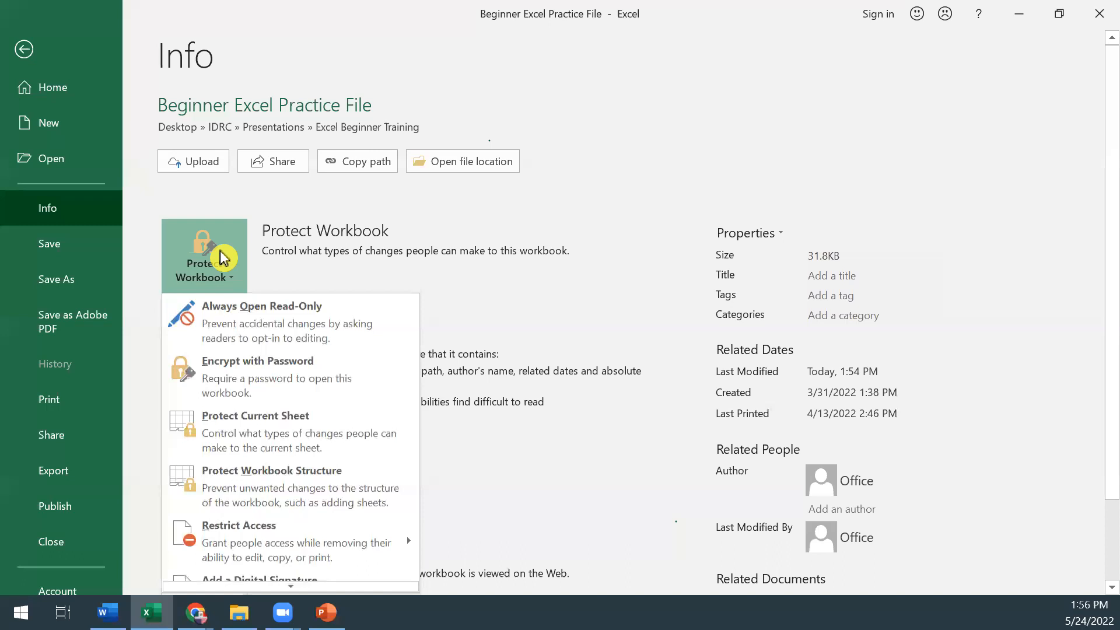
left_click(322, 381)
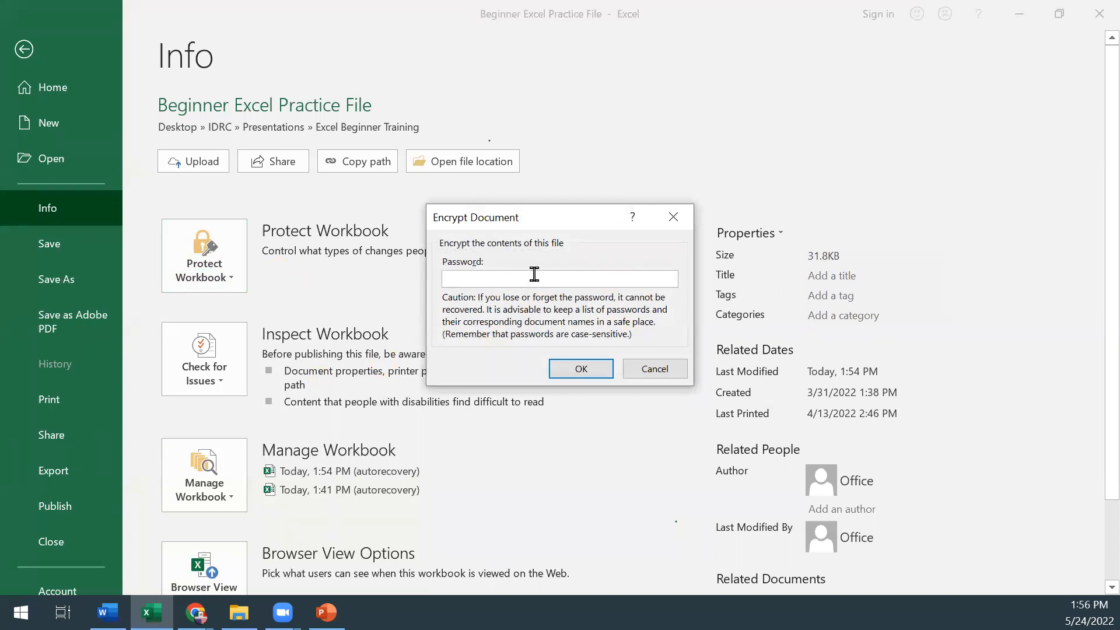
type("********")
key("Return")
type("*******")
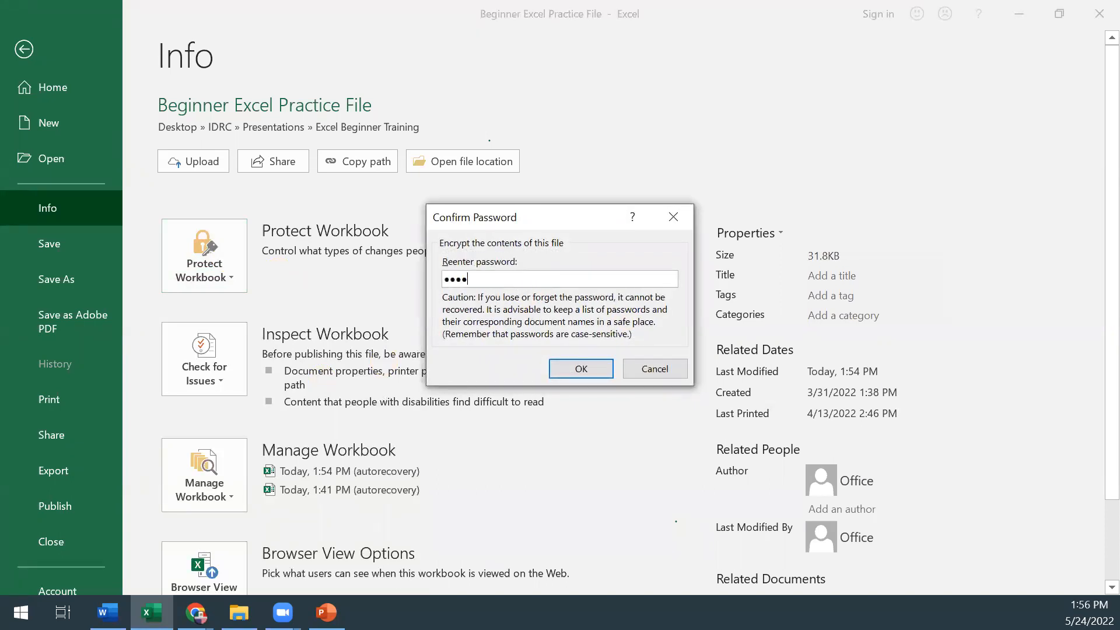
type("*")
key("Return")
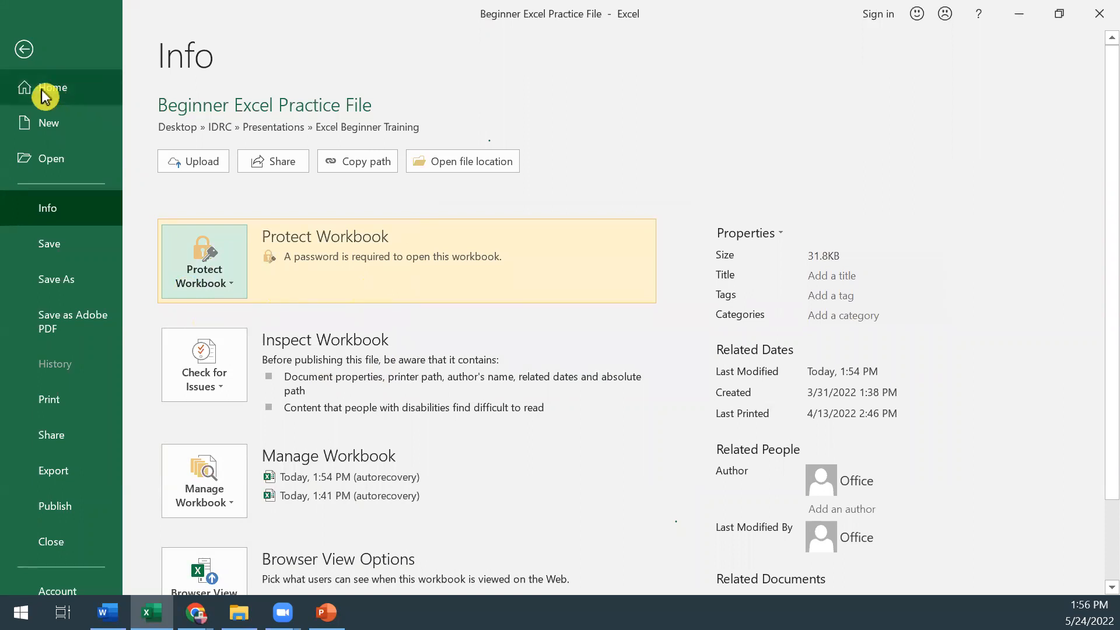
left_click(24, 55)
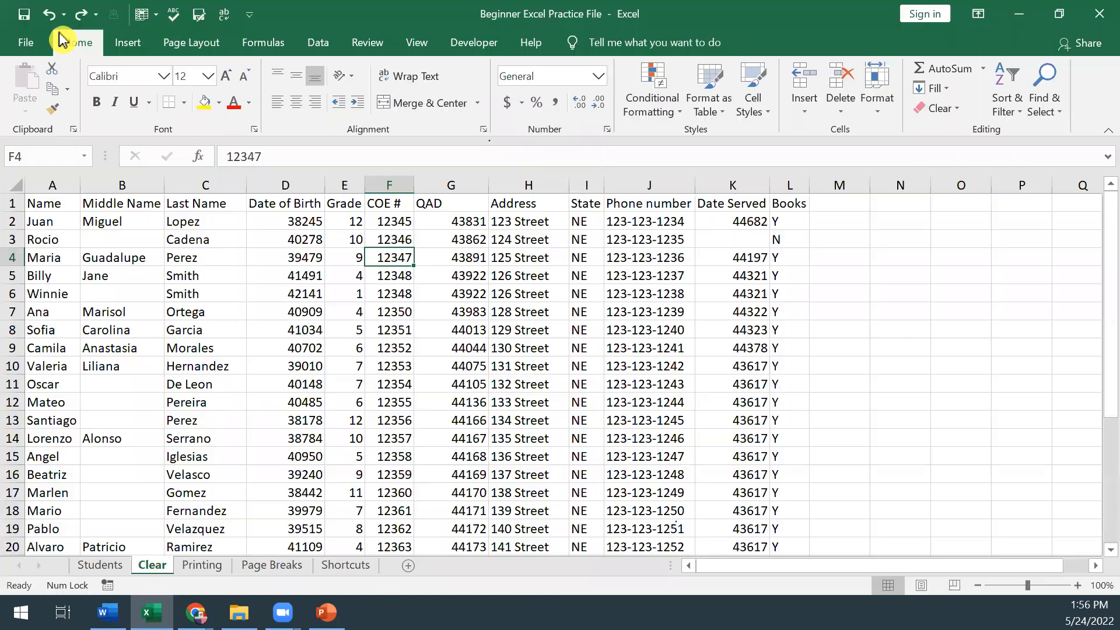
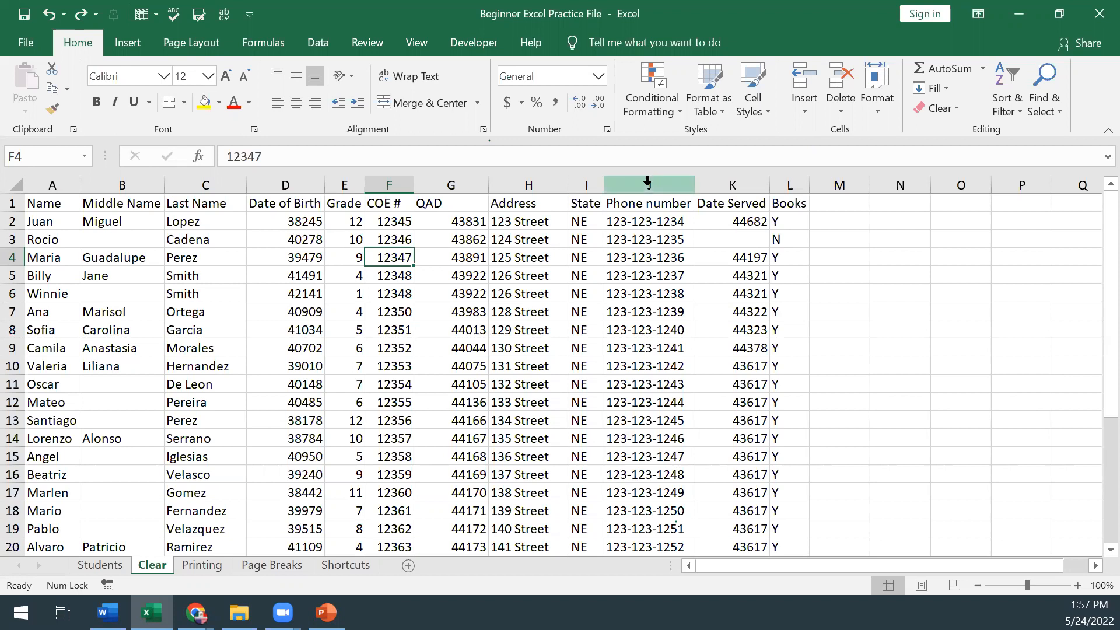
Examine the status bar statistics and customization options for the whole Phone number column
left_click(648, 181)
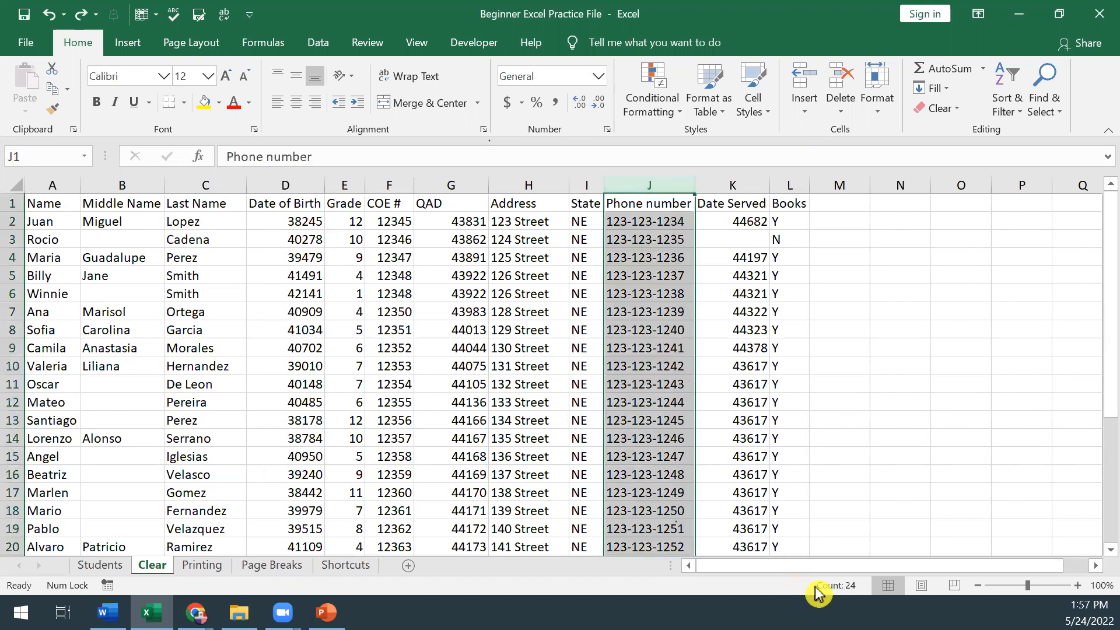
right_click(767, 592)
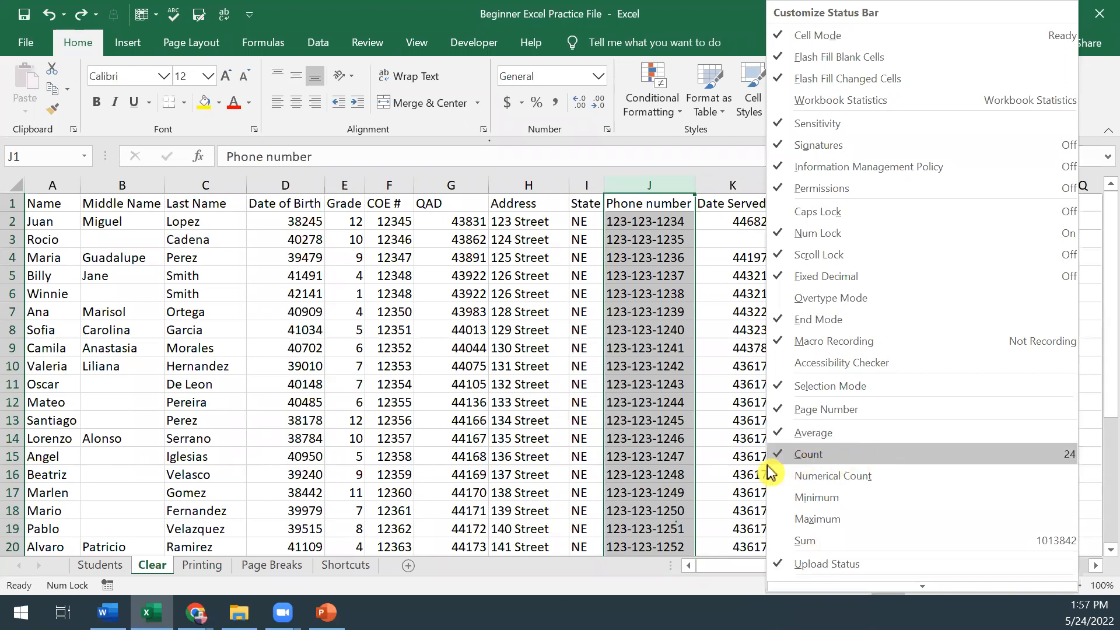
left_click(698, 595)
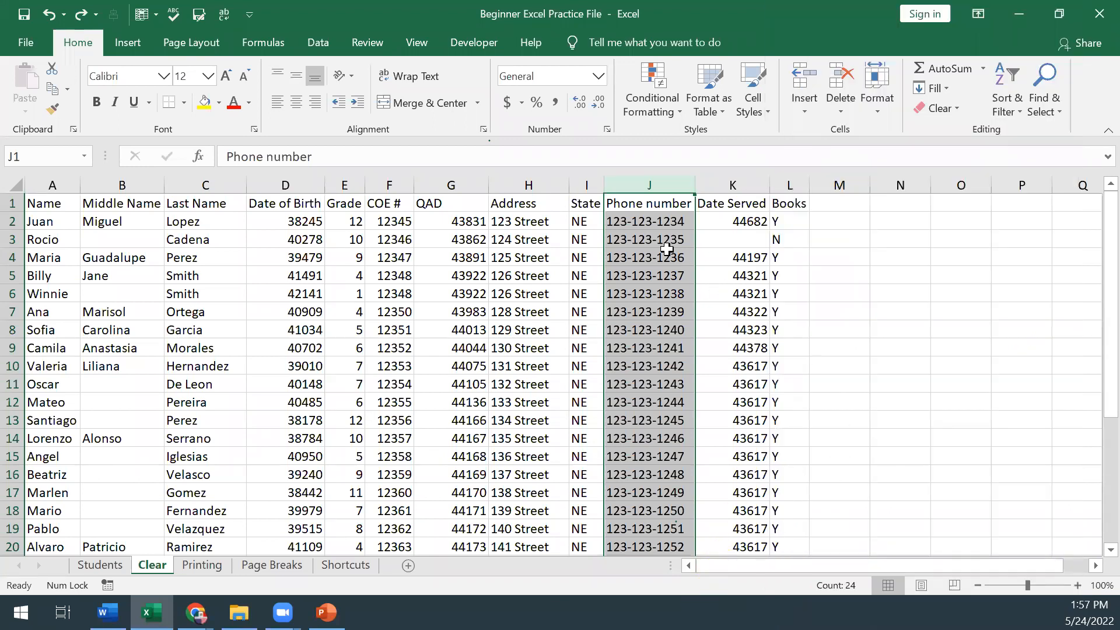
left_click(640, 200)
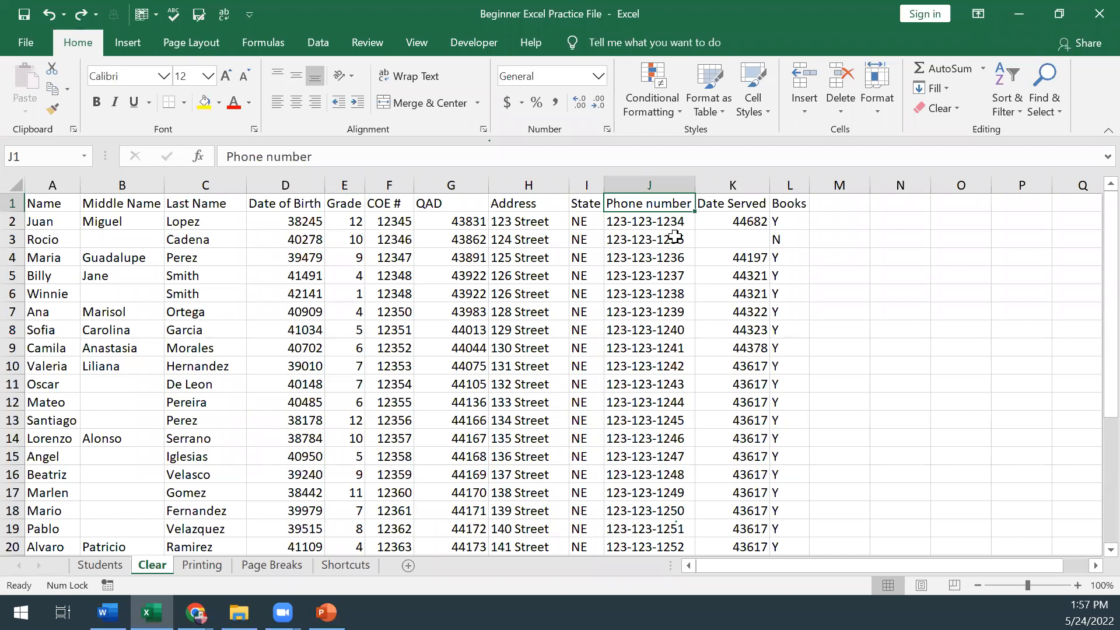
On the Printing sheet, select columns A through Q to examine the full data range, and clear the selection
left_click(204, 565)
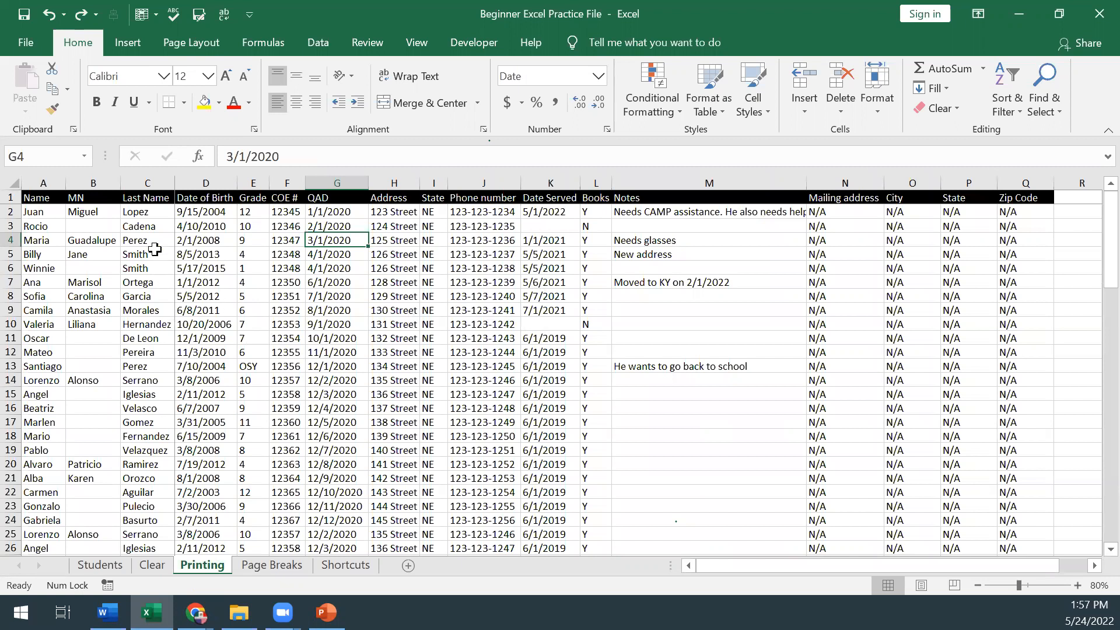
left_click(42, 215)
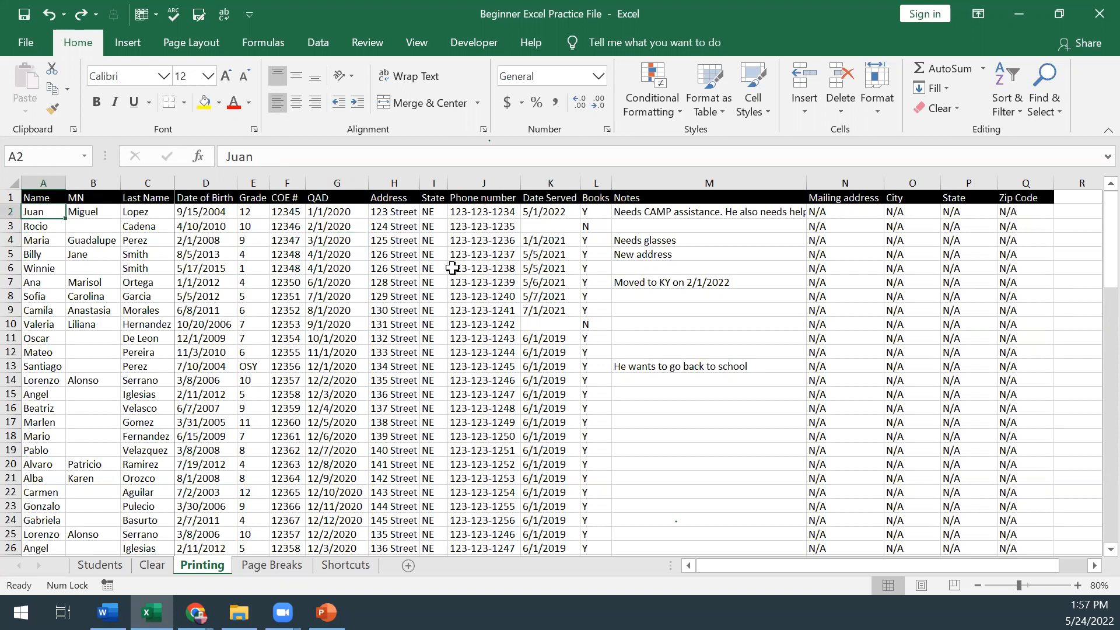
left_click(45, 182)
left_click_drag(45, 185, 978, 228)
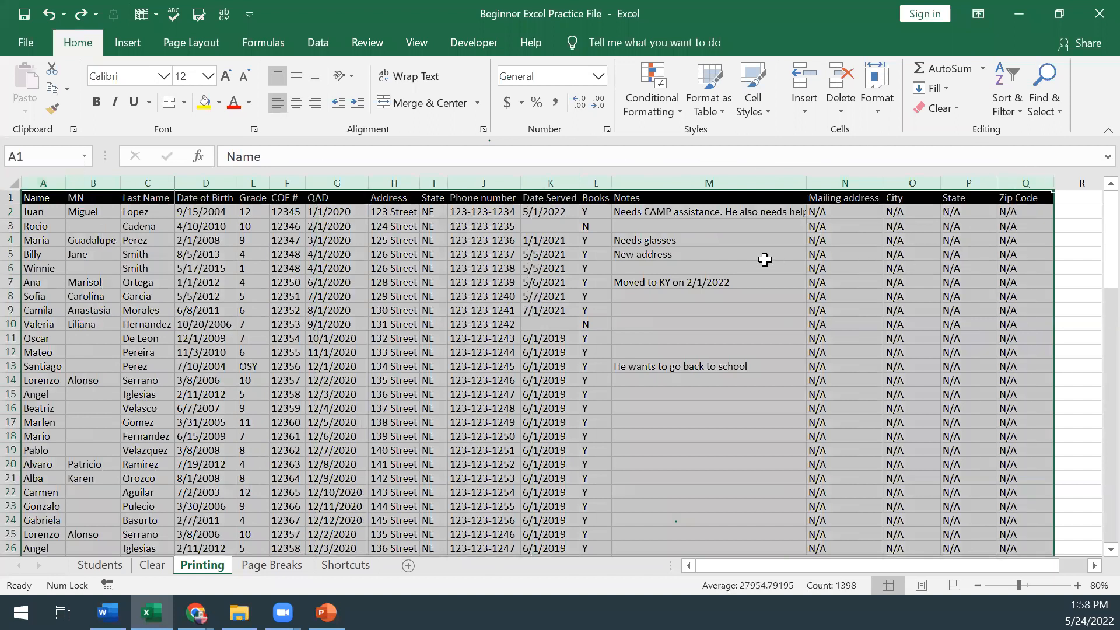
left_click(754, 229)
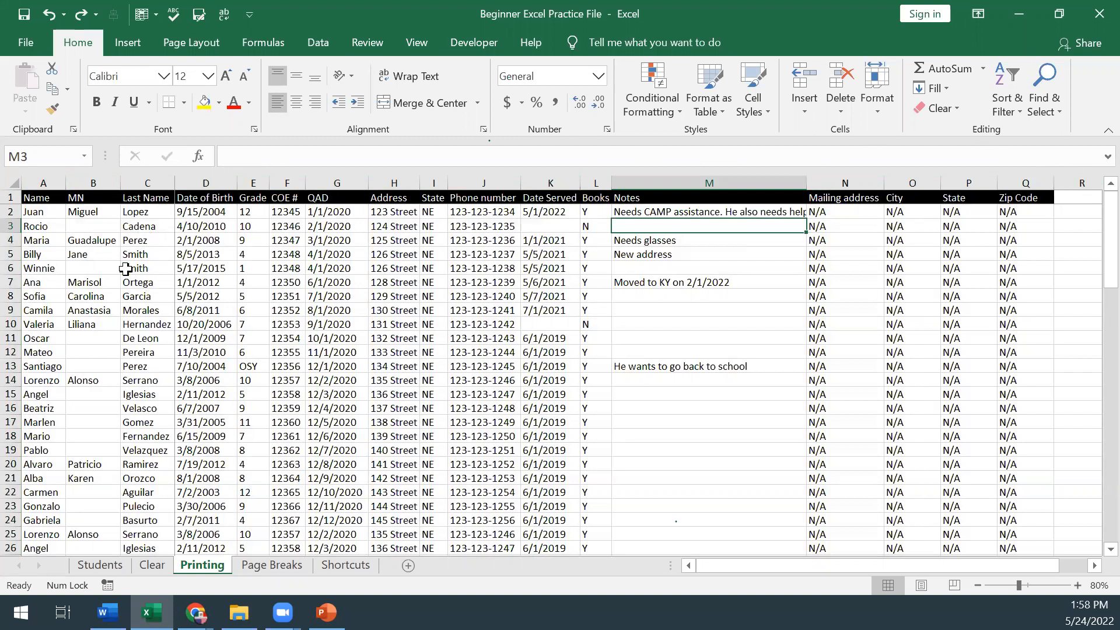
Set the Printing sheet's page orientation to Landscape
left_click(53, 212)
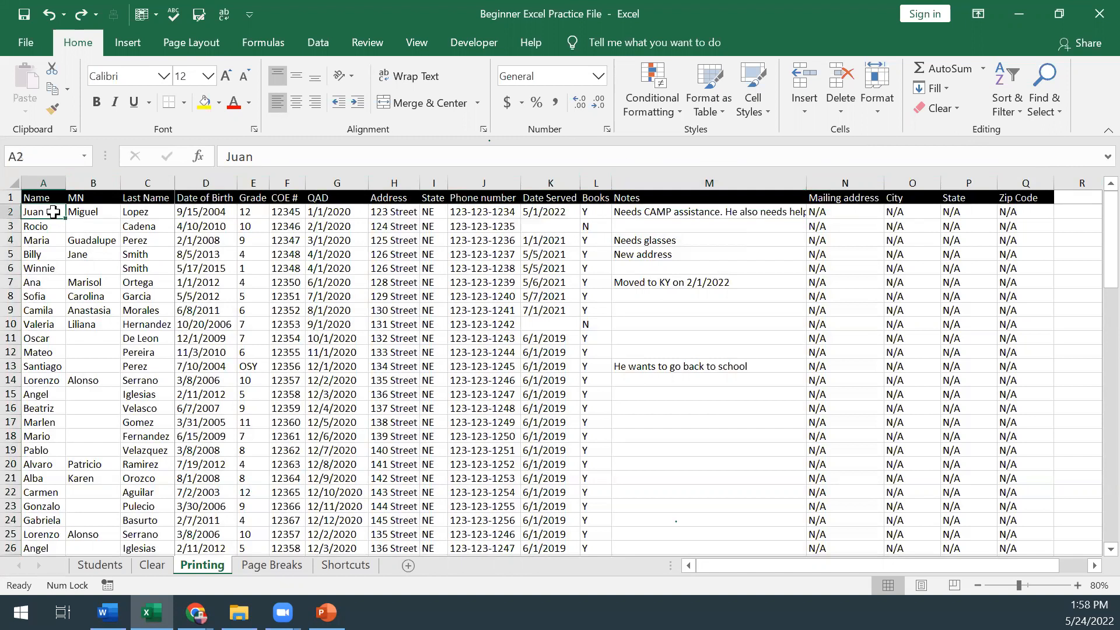
left_click(207, 45)
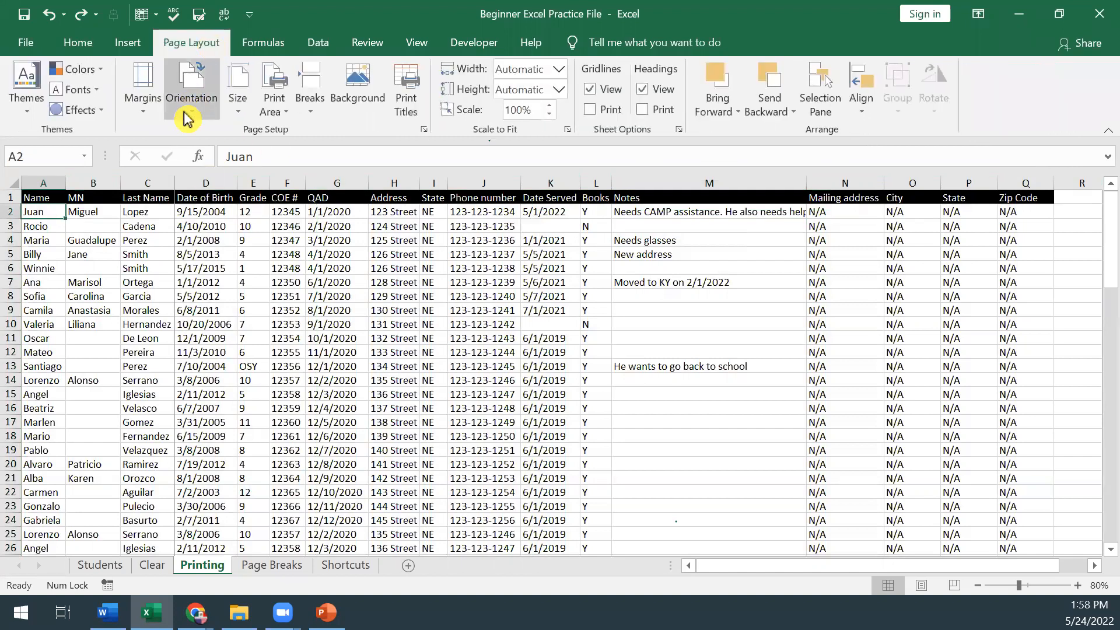
left_click(189, 117)
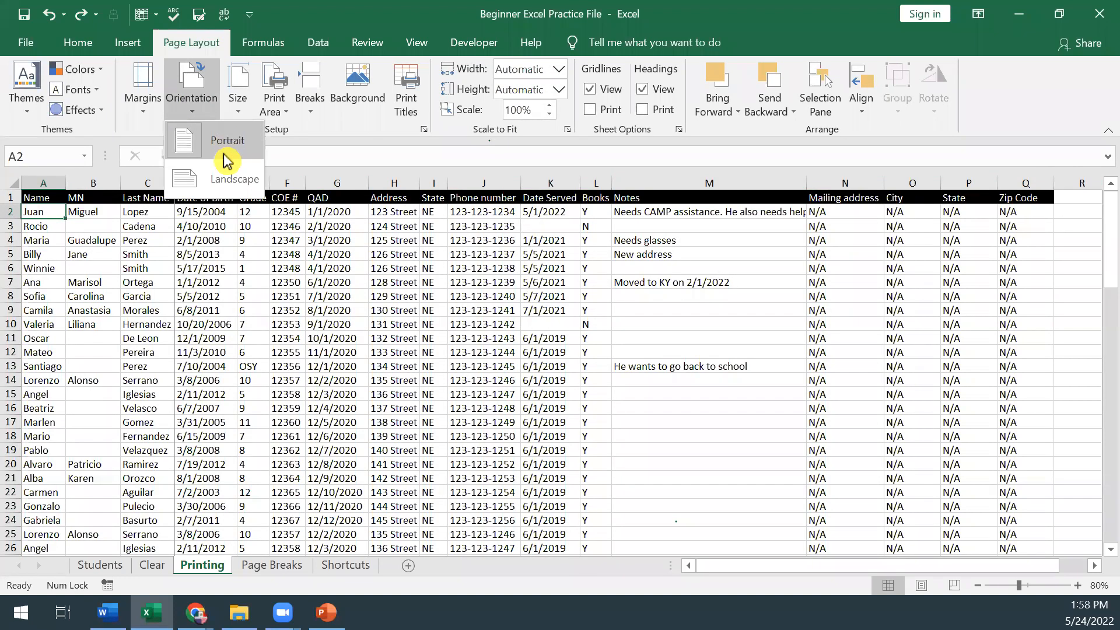
left_click(255, 181)
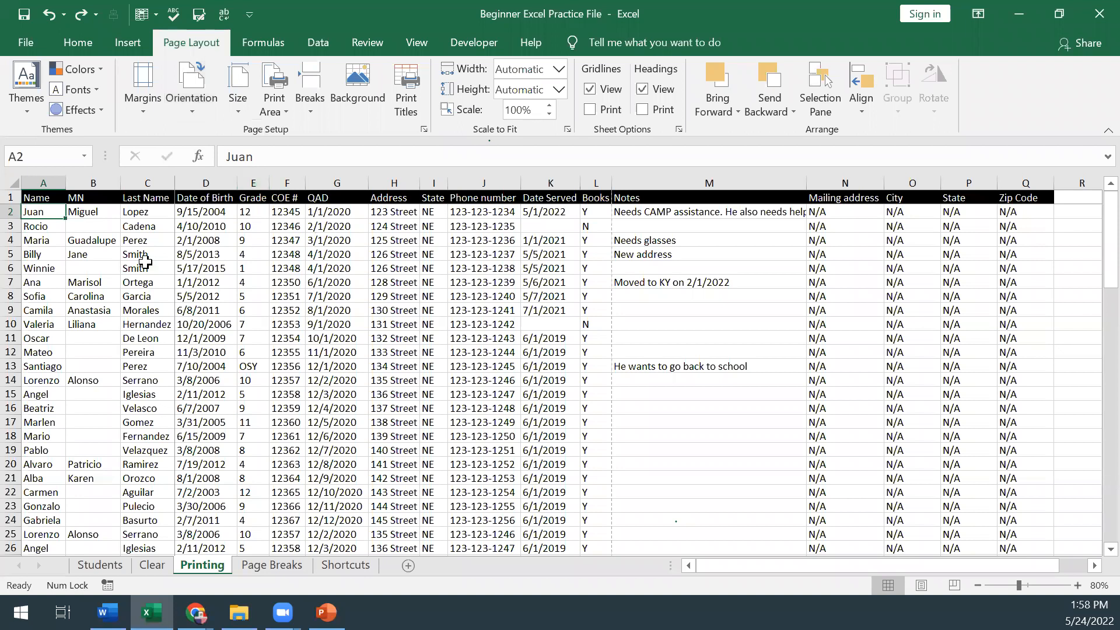
left_click(126, 240)
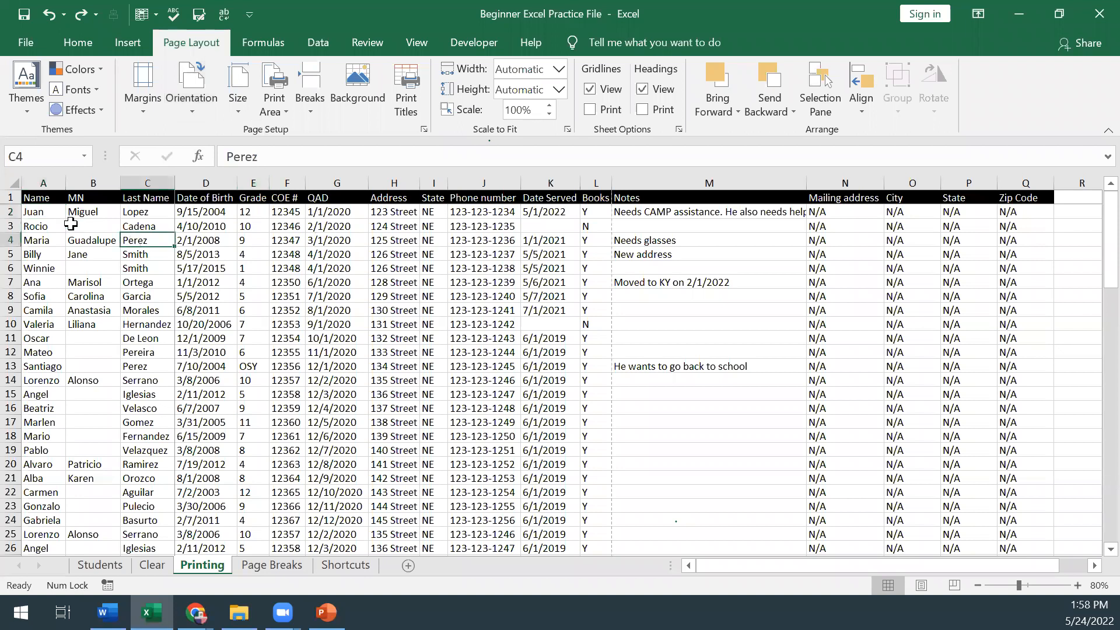
Open the print preview of the Printing sheet to check its page layout
left_click(42, 212)
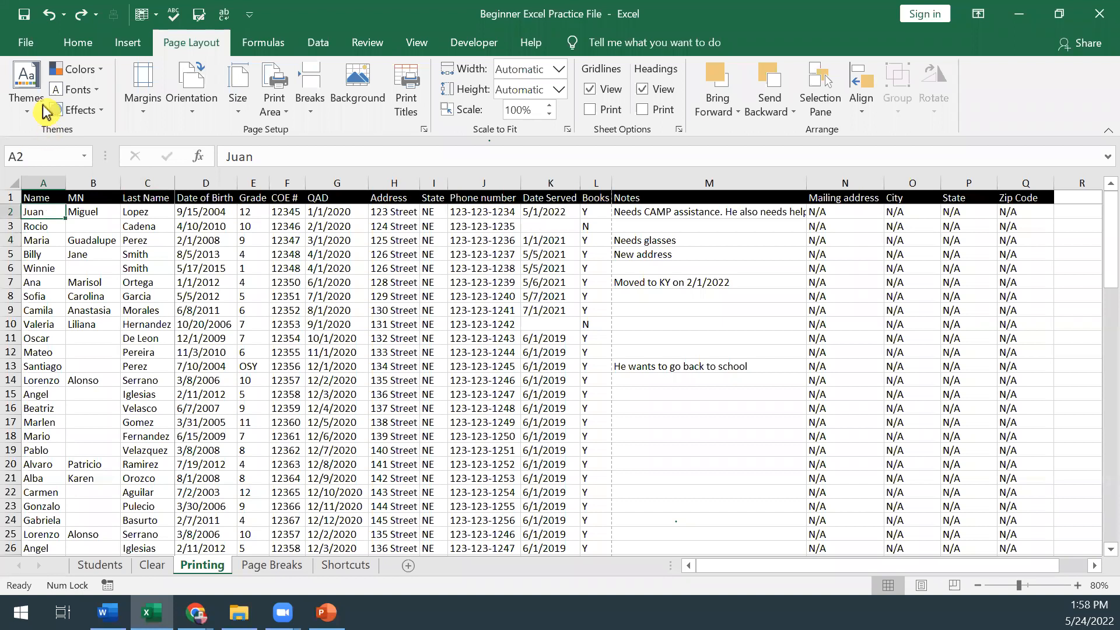
left_click(29, 44)
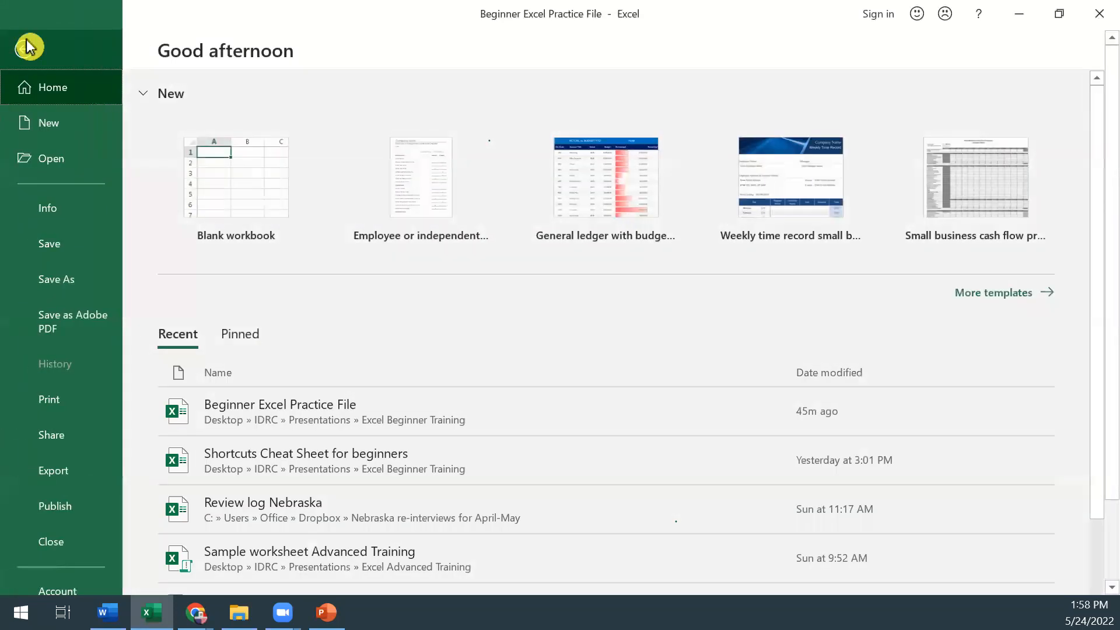
left_click(40, 401)
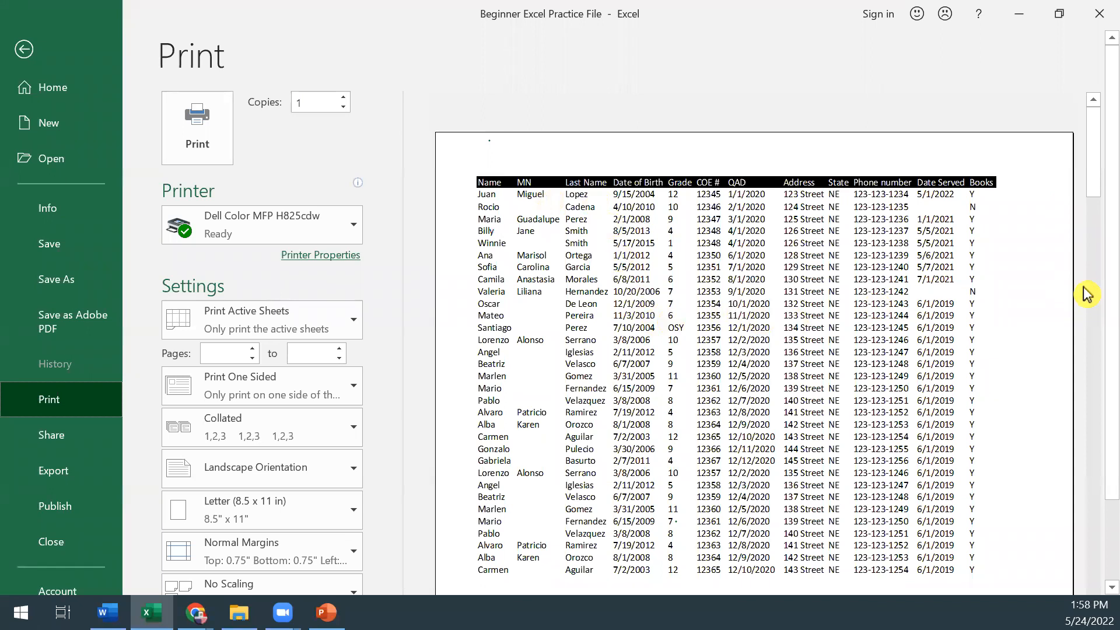
Examine the pages of the Printing sheet's print preview to see how the columns split across pages
scroll(1086, 293, "down", 1)
scroll(951, 397, "down", 1)
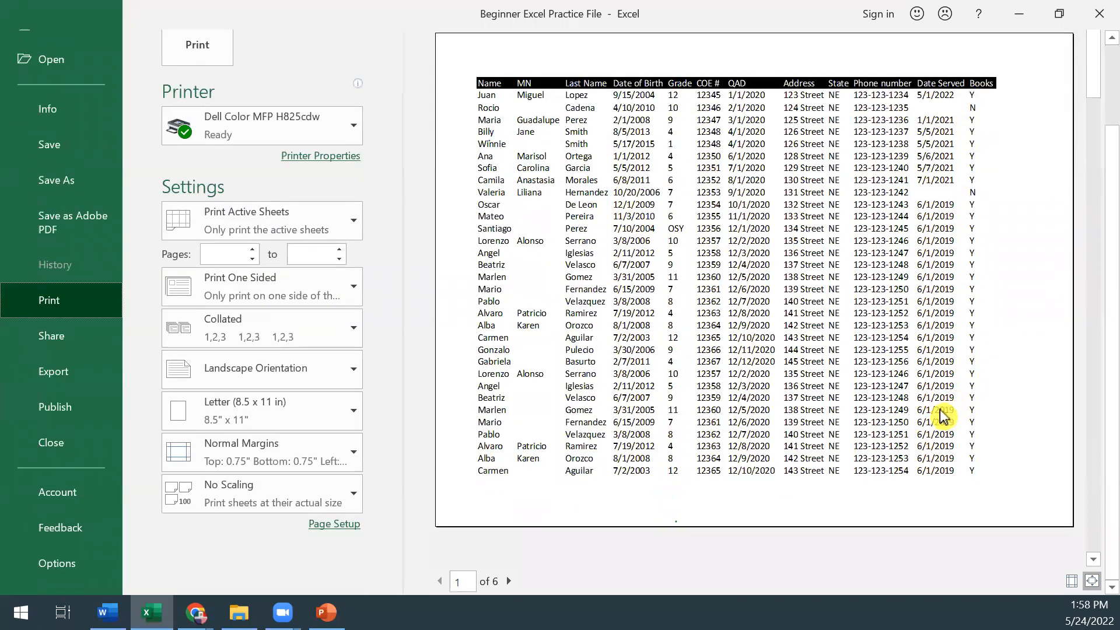
scroll(943, 415, "down", 1)
scroll(564, 499, "down", 2)
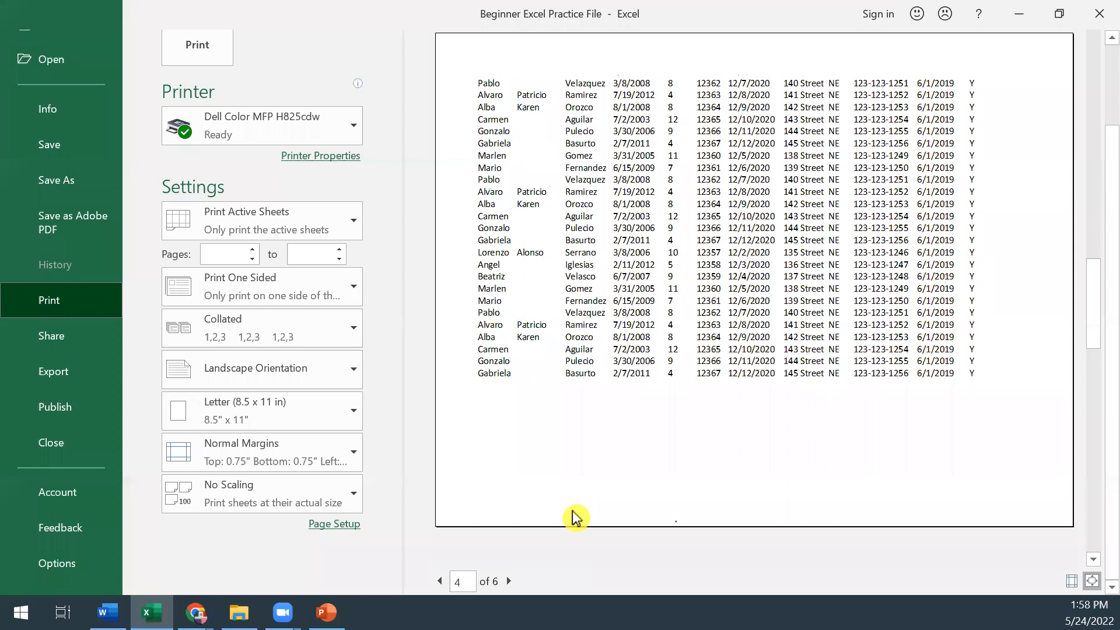
scroll(576, 517, "down", 1)
scroll(574, 518, "down", 1)
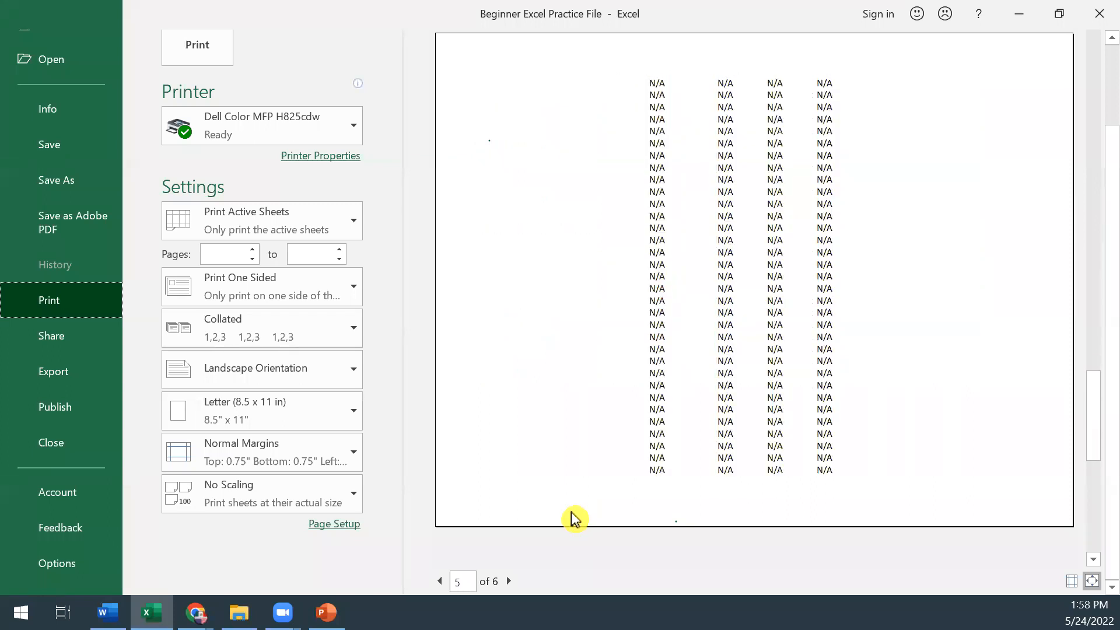
scroll(573, 521, "up", 1)
scroll(555, 500, "up", 5)
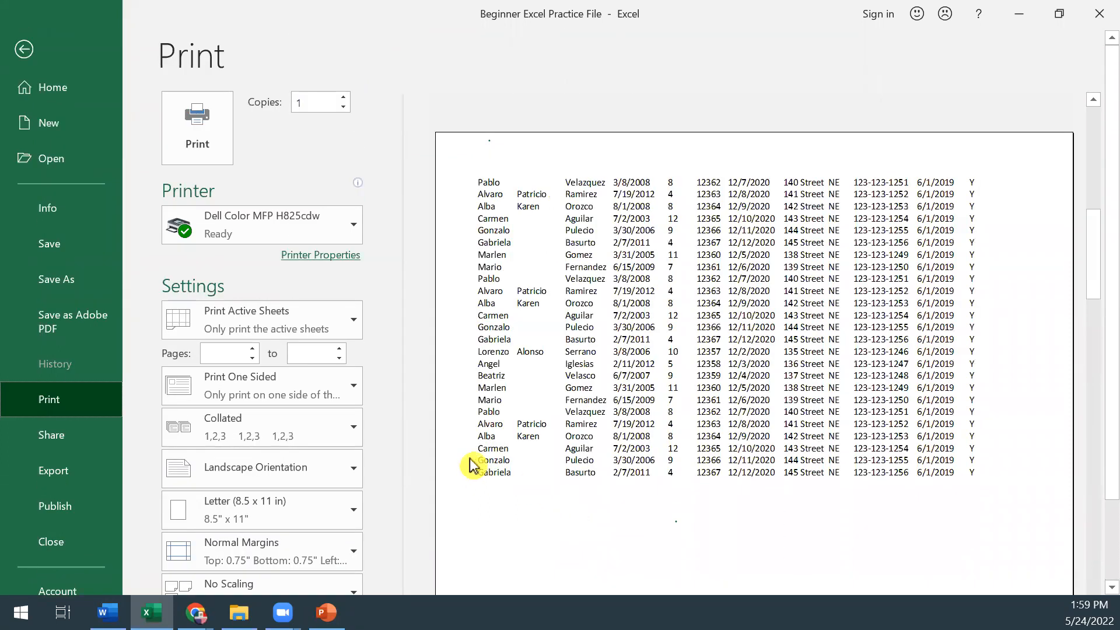
scroll(386, 323, "down", 1)
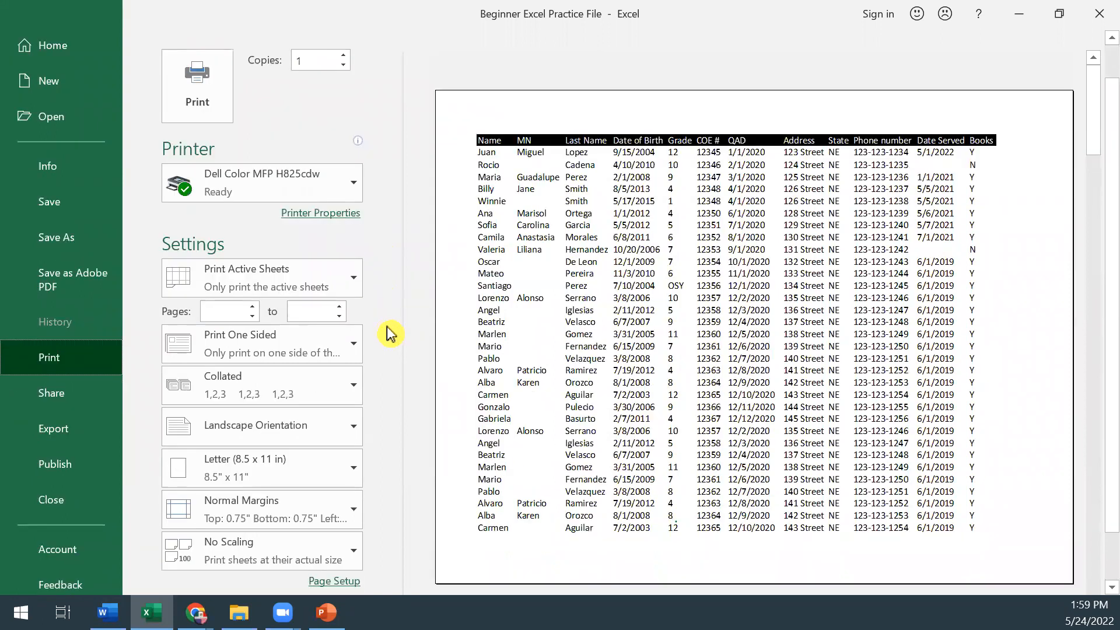
scroll(397, 377, "down", 1)
scroll(397, 362, "up", 1)
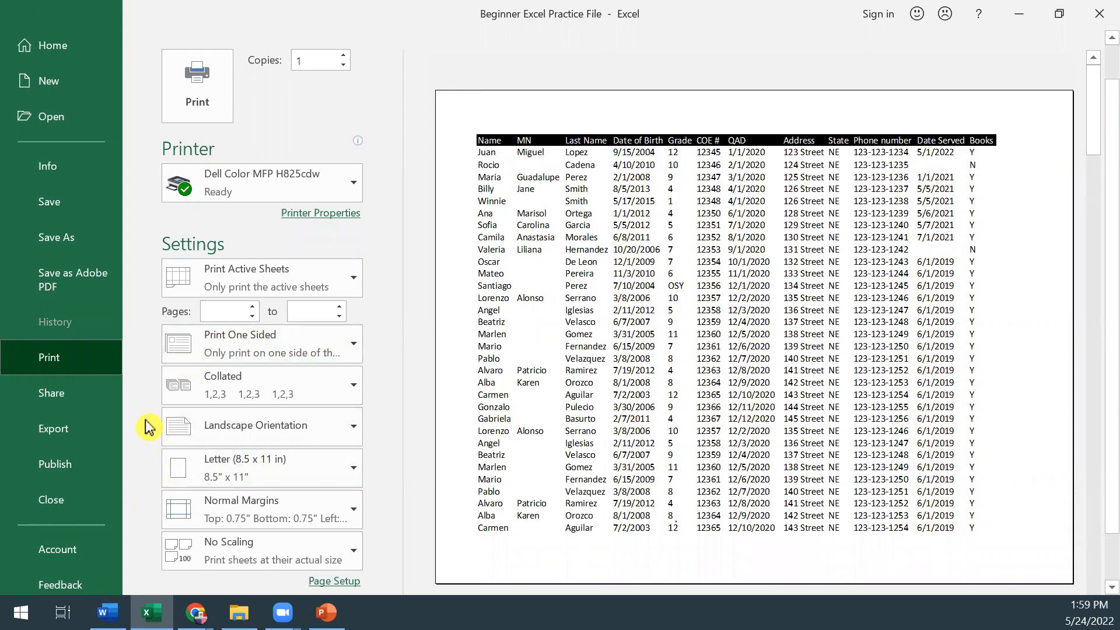
Set the print scaling to Fit All Columns on One Page, check the preview pages and return to the worksheet
left_click(217, 556)
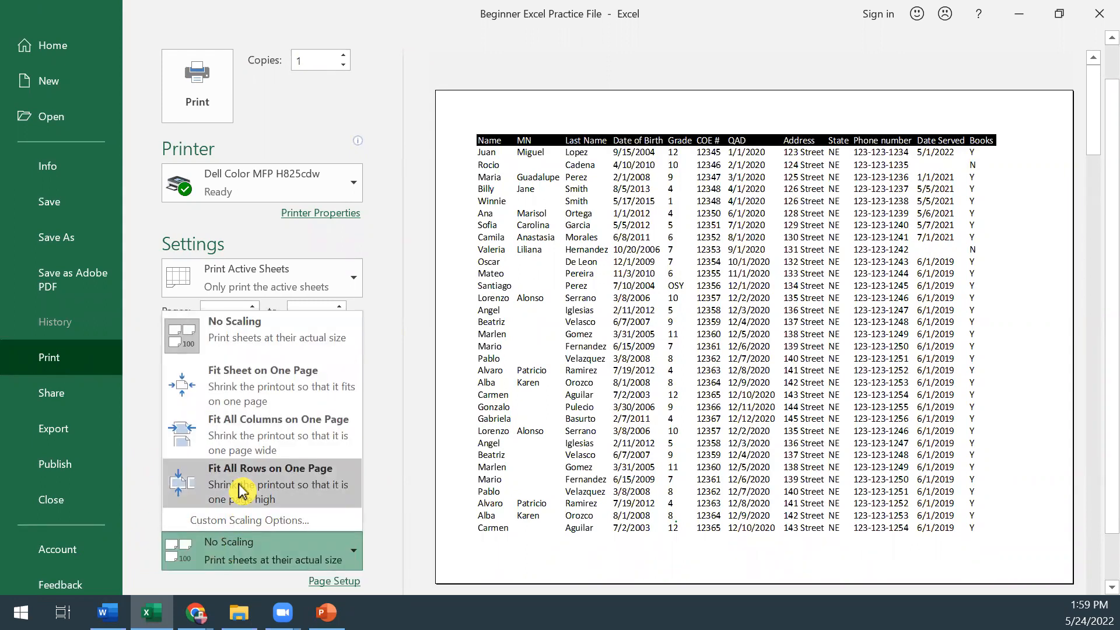
left_click(255, 441)
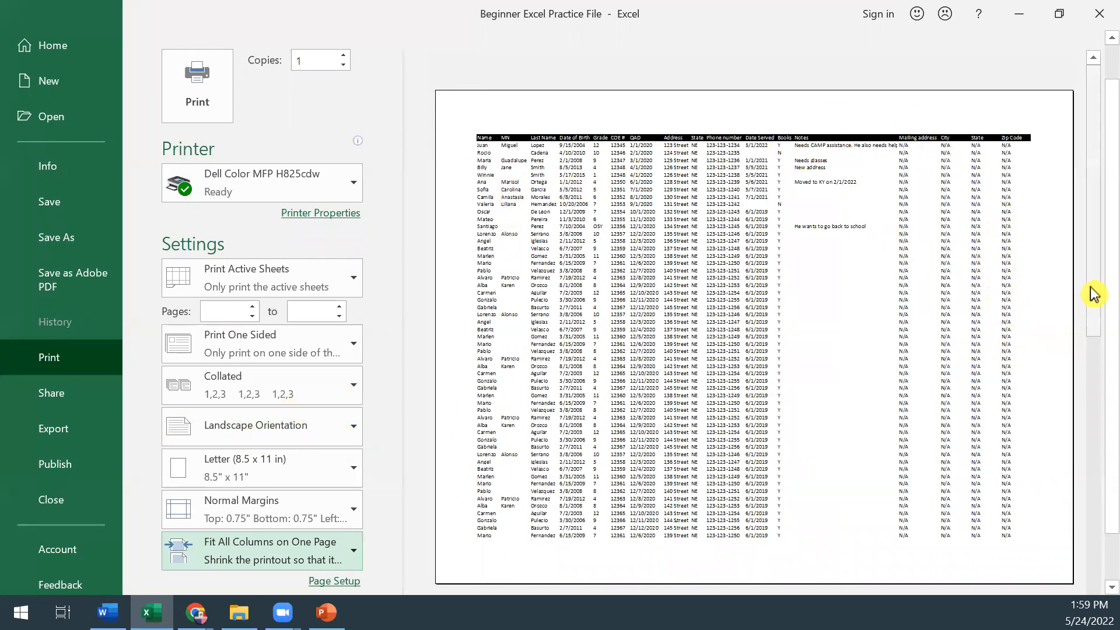
left_click(1091, 401)
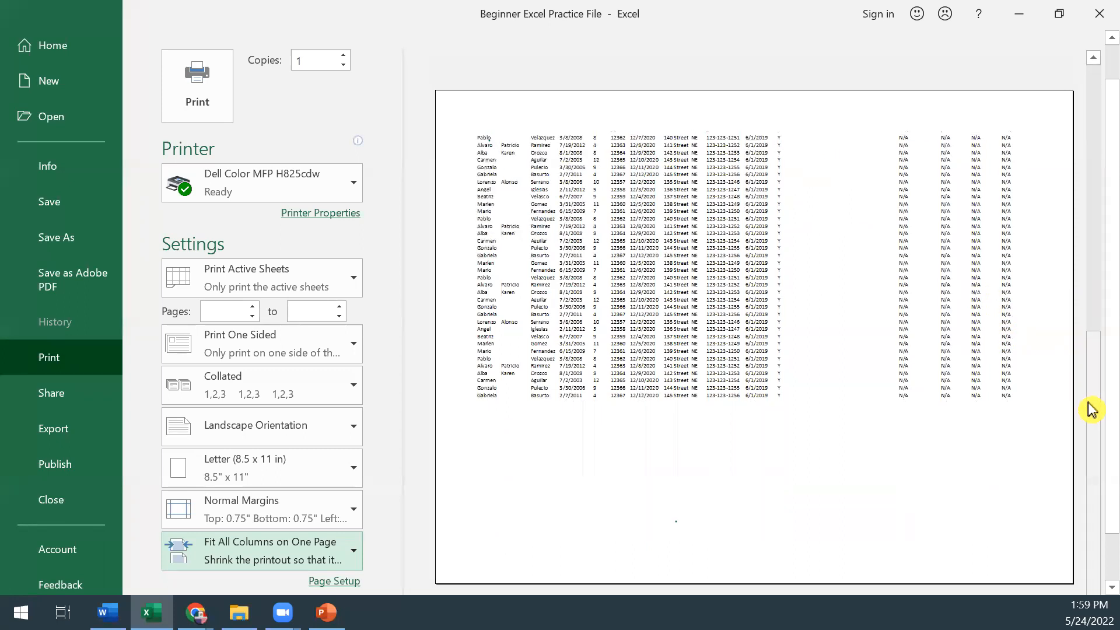
scroll(951, 490, "down", 2)
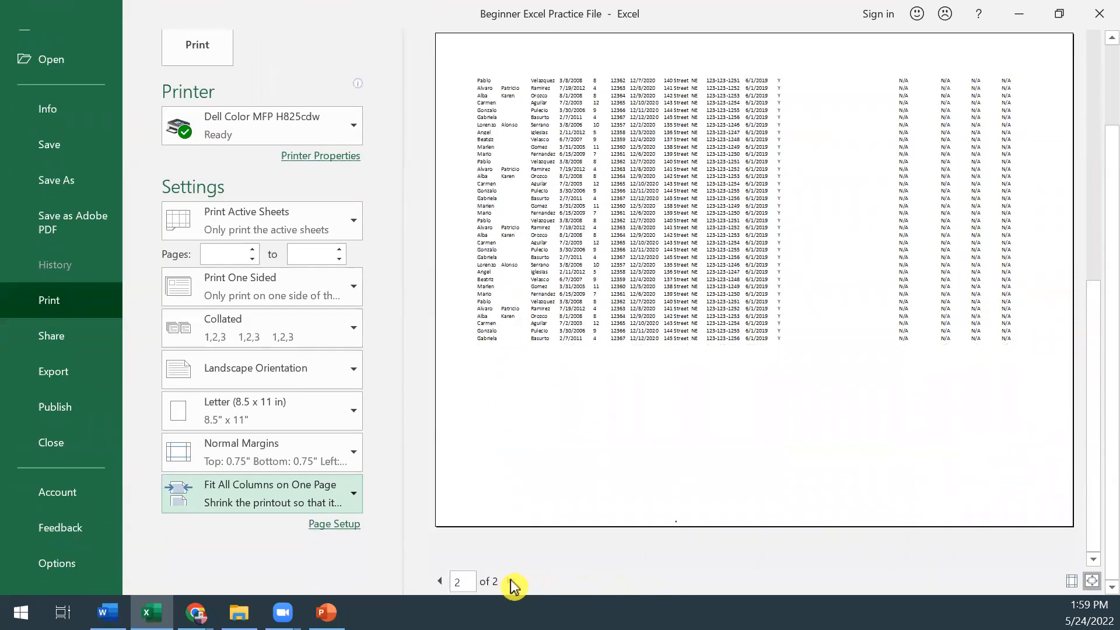
left_click(439, 581)
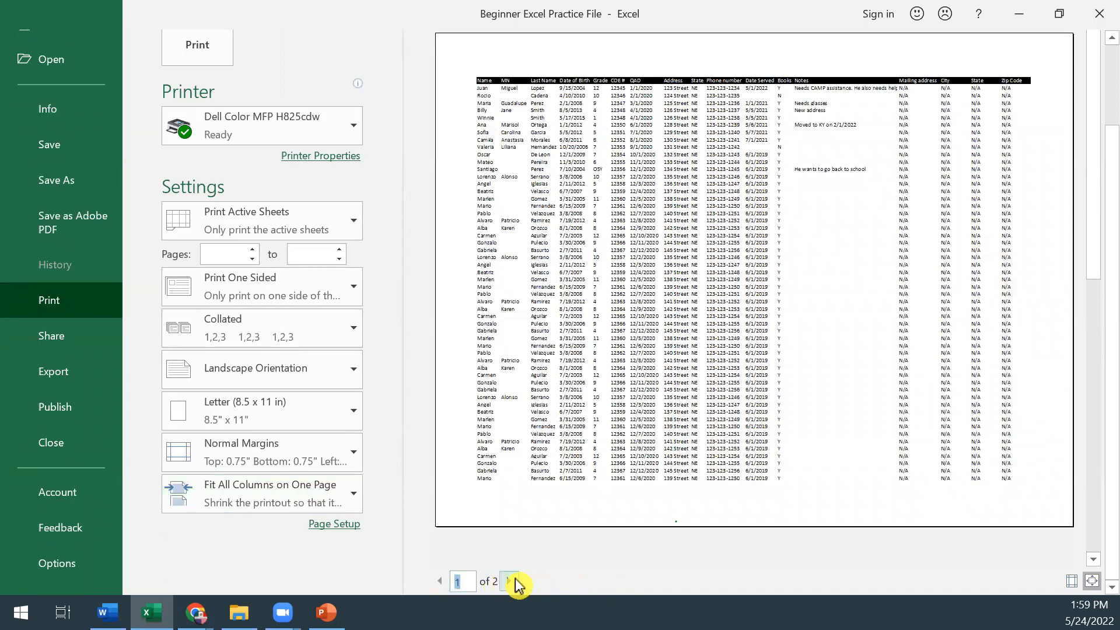
left_click(506, 582)
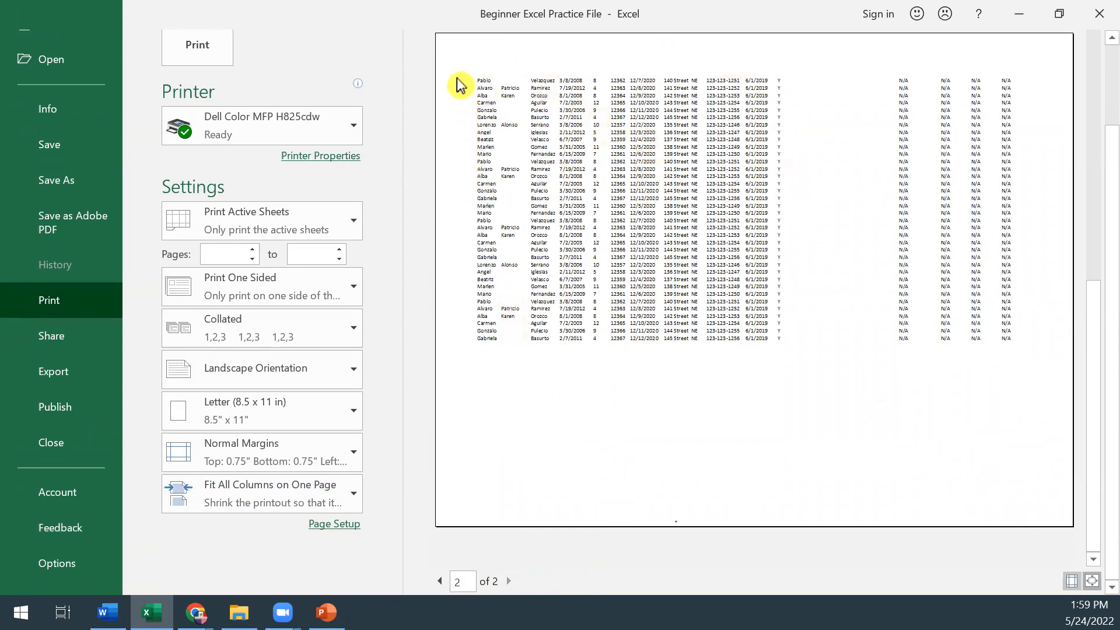
scroll(389, 426, "up", 3)
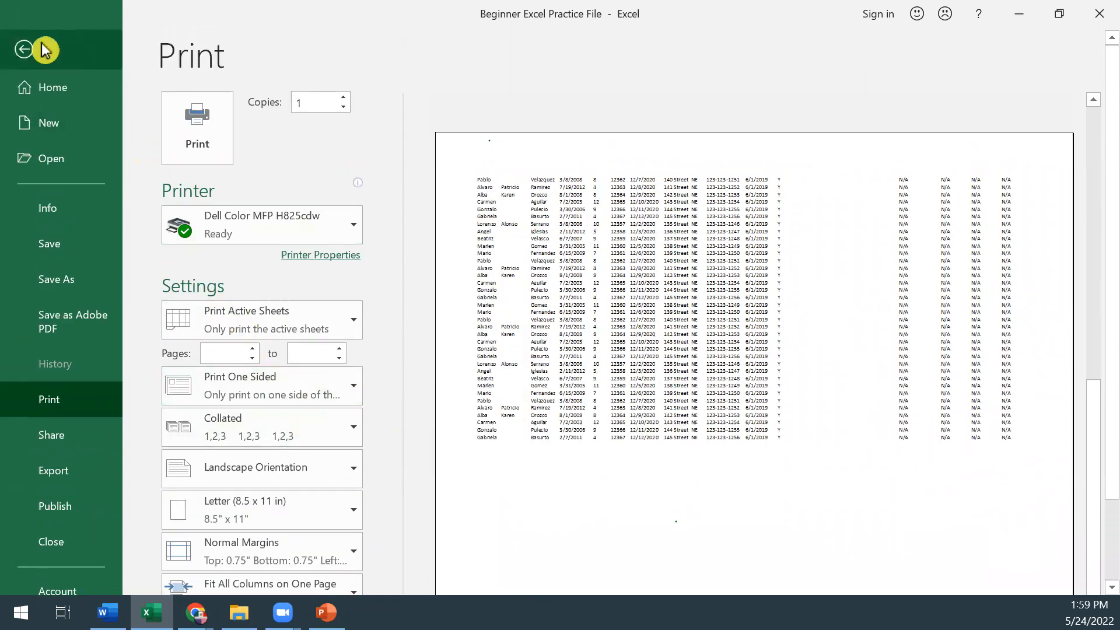
left_click(25, 53)
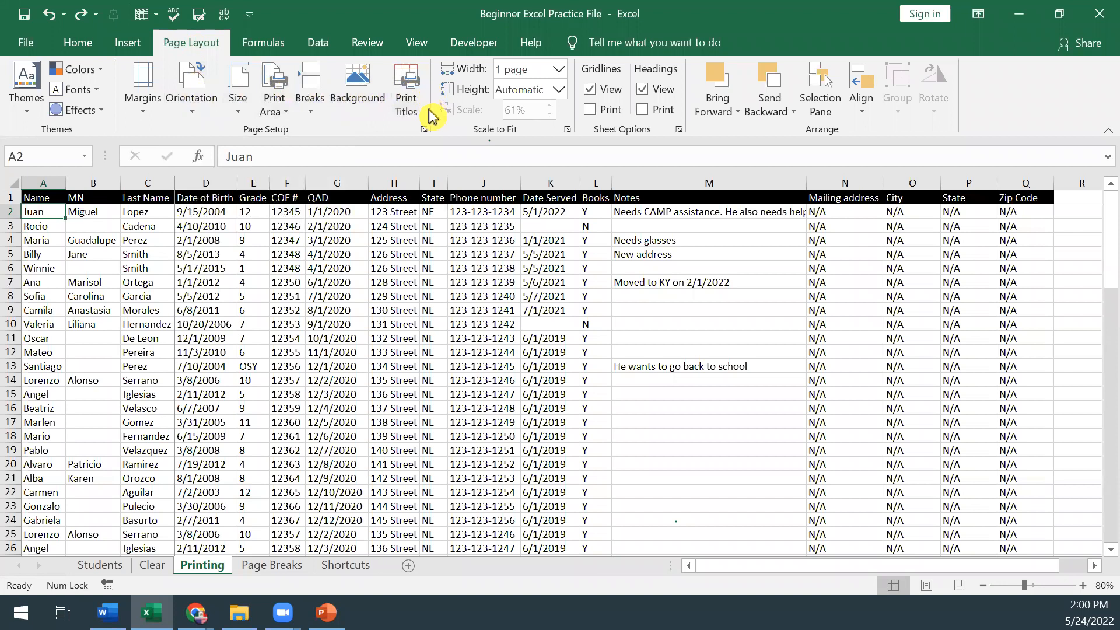
Set row 1 ($1:$1) as the print title row to repeat at the top of every printed page
left_click(411, 93)
left_click_drag(470, 73, 415, 115)
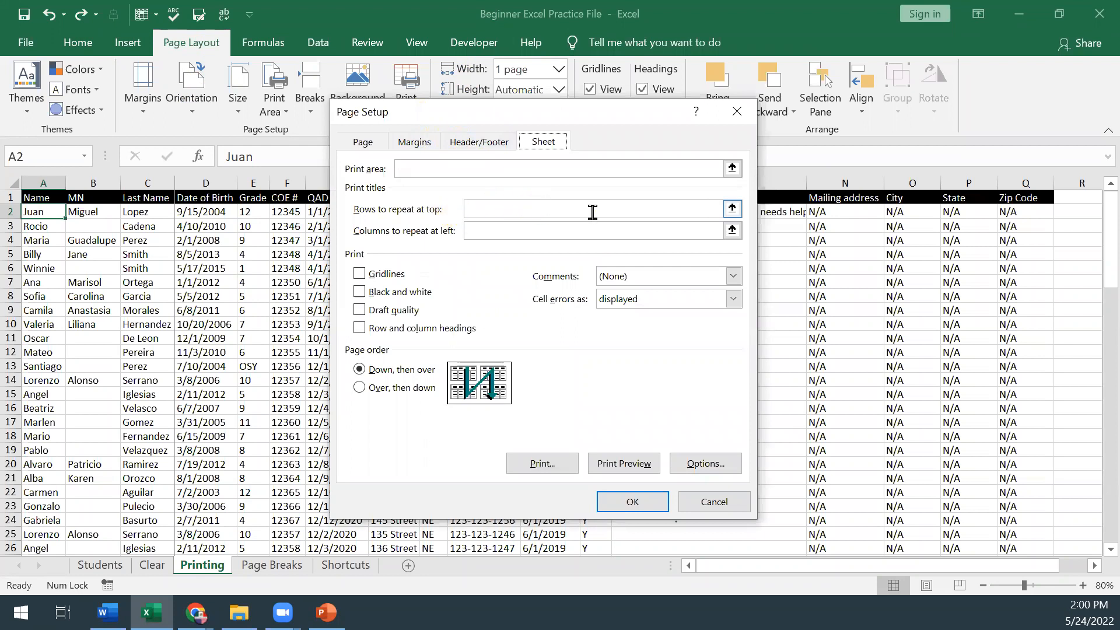
left_click(732, 211)
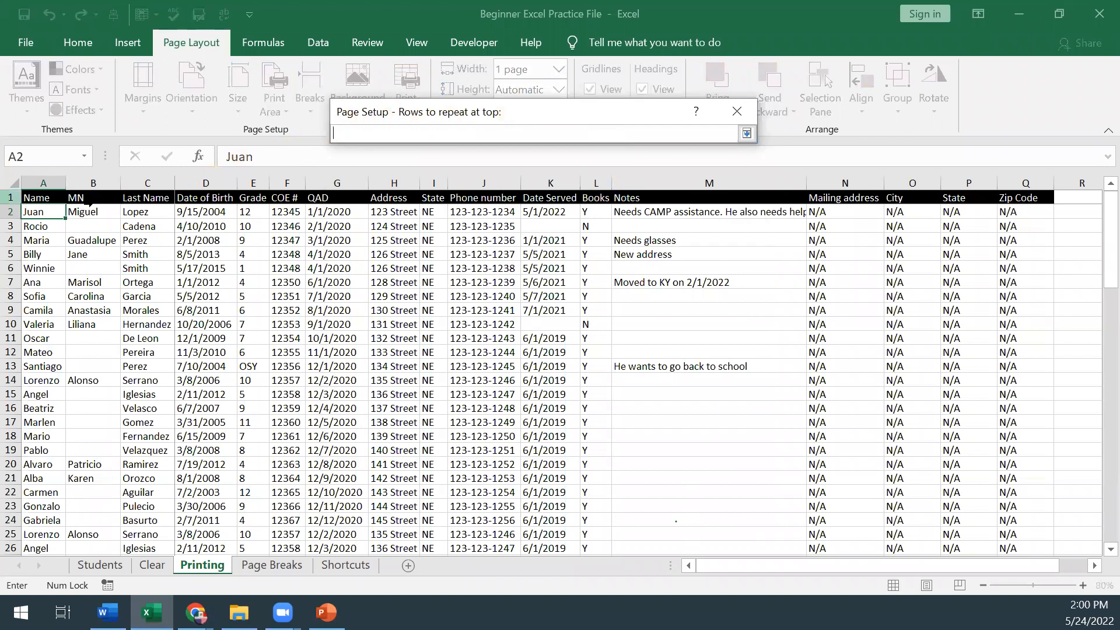
left_click(11, 196)
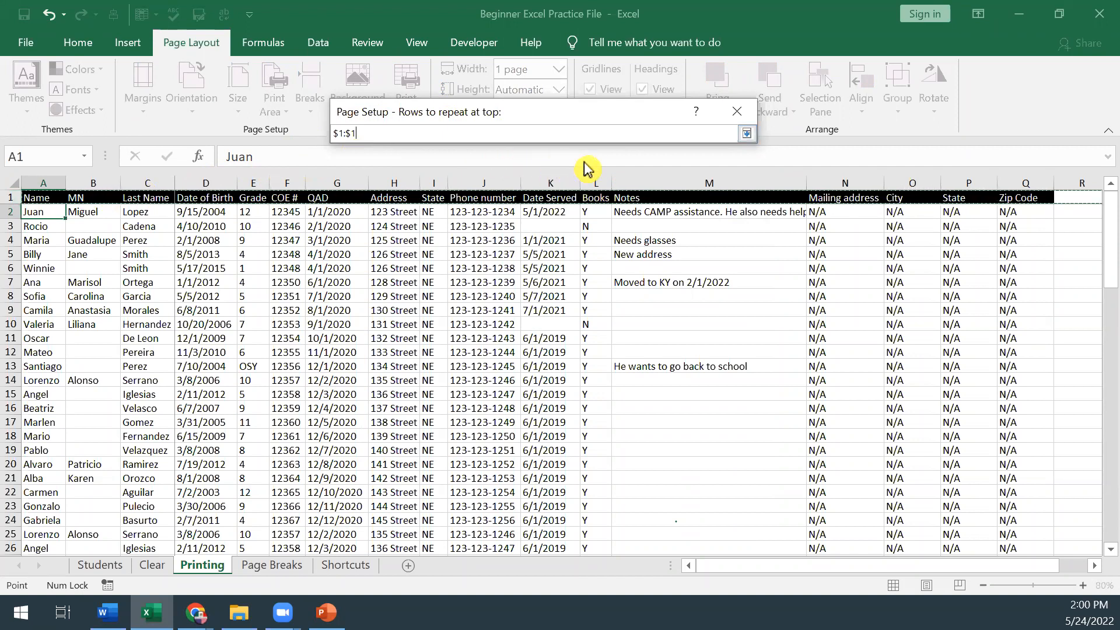
left_click(747, 134)
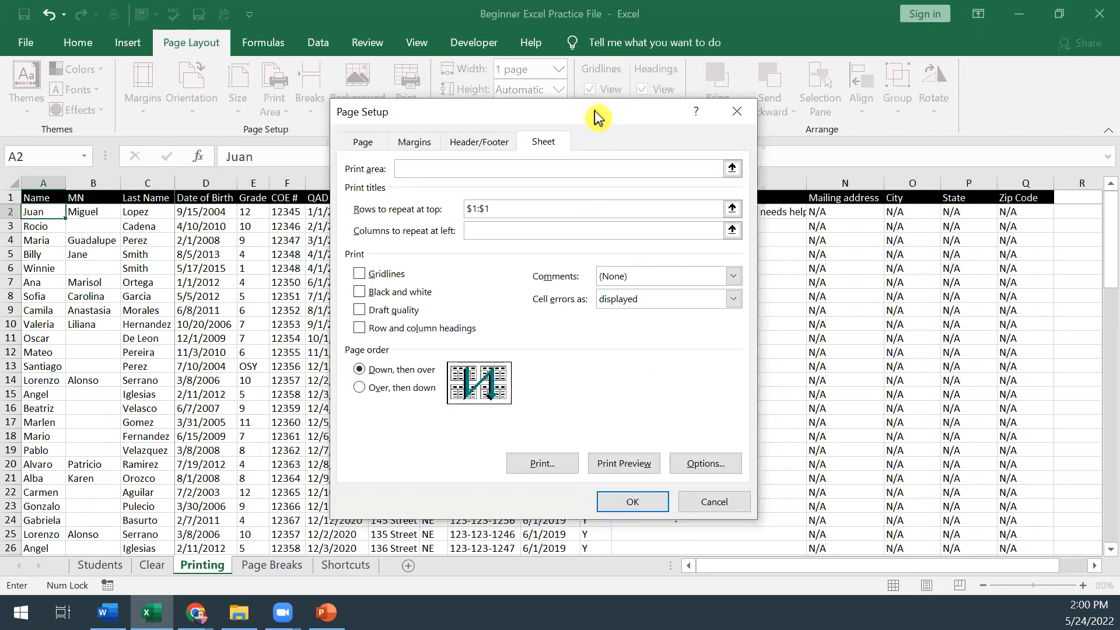
left_click_drag(597, 116, 596, 137)
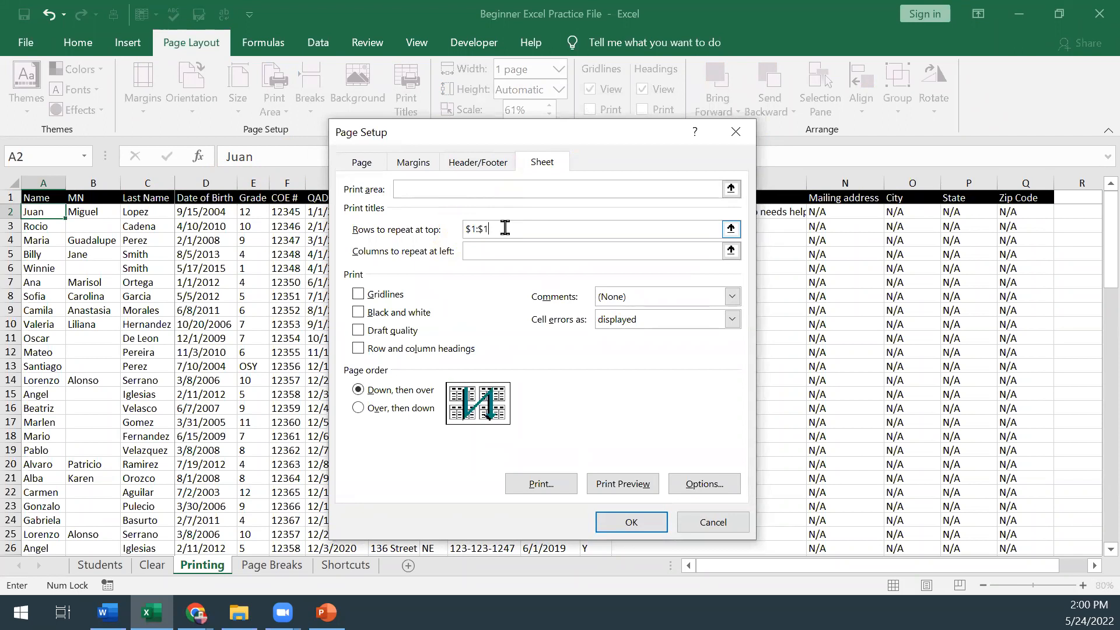
Add a custom footer with the page number in its right section and apply the page setup
left_click(480, 169)
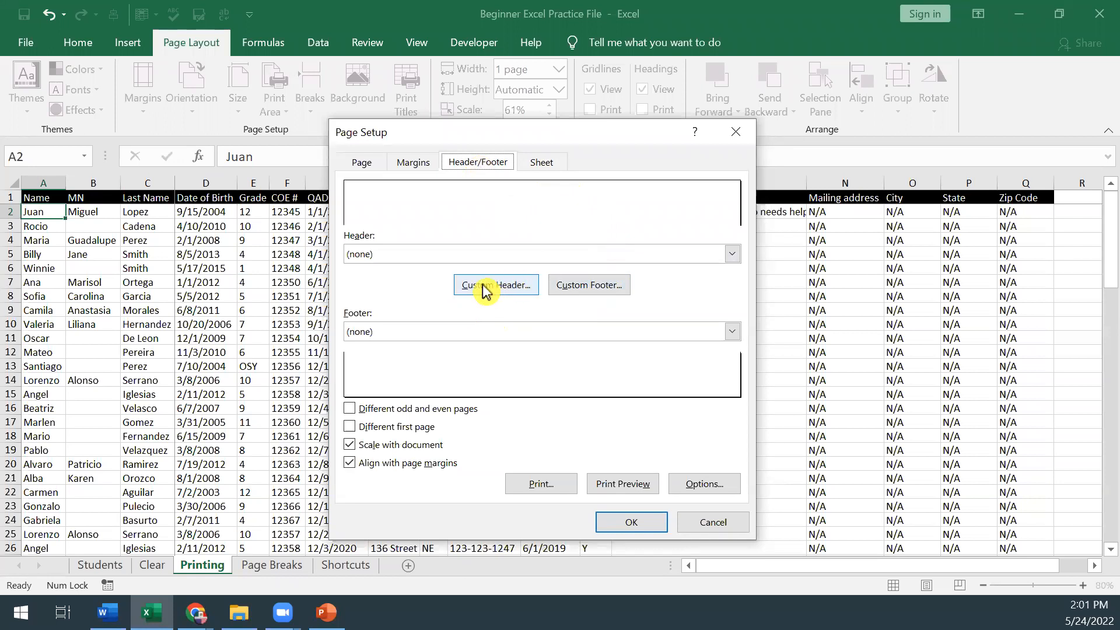
left_click(595, 285)
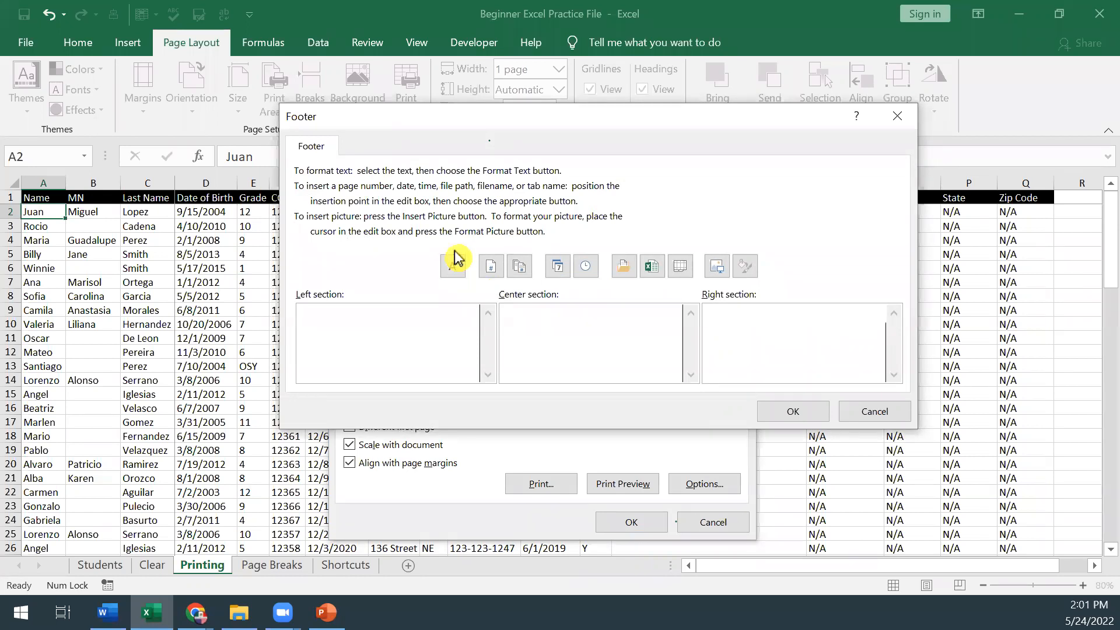
left_click(493, 274)
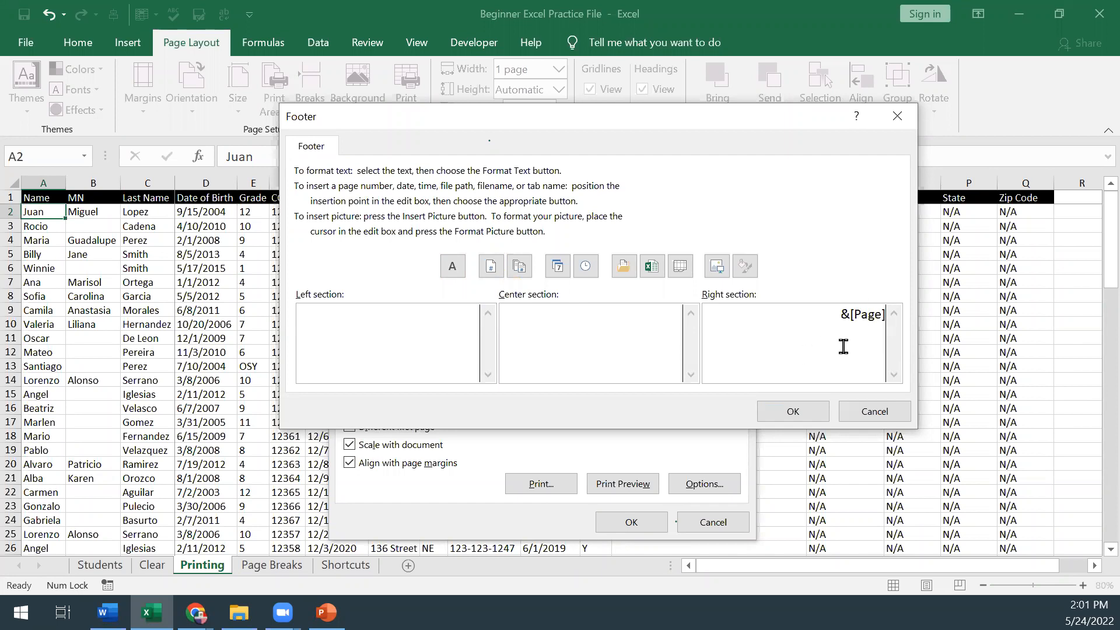
left_click(794, 412)
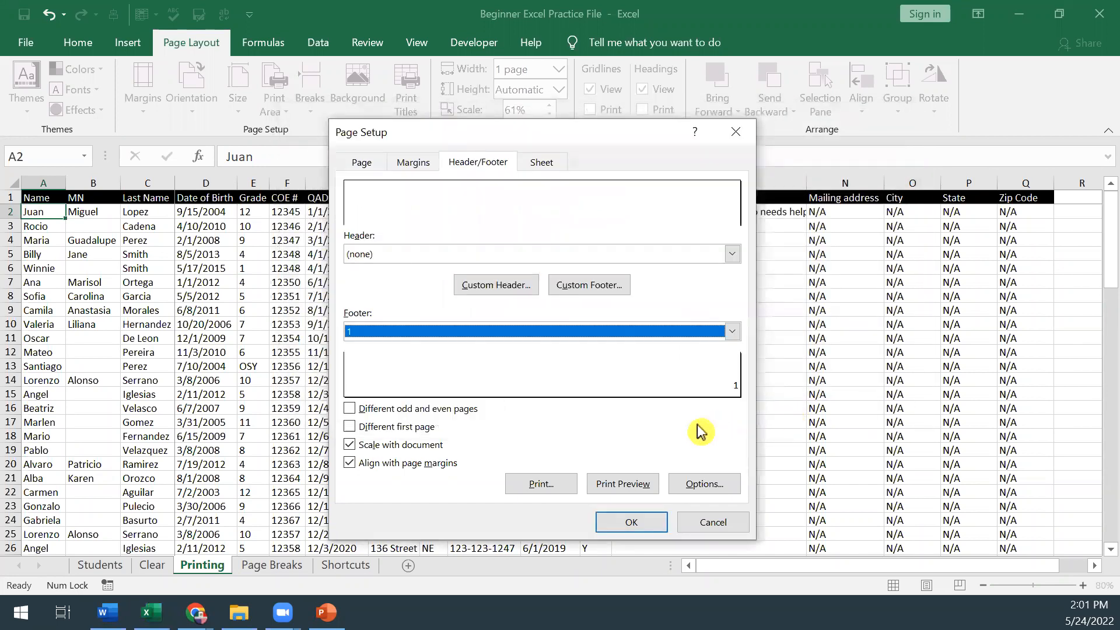
left_click(633, 524)
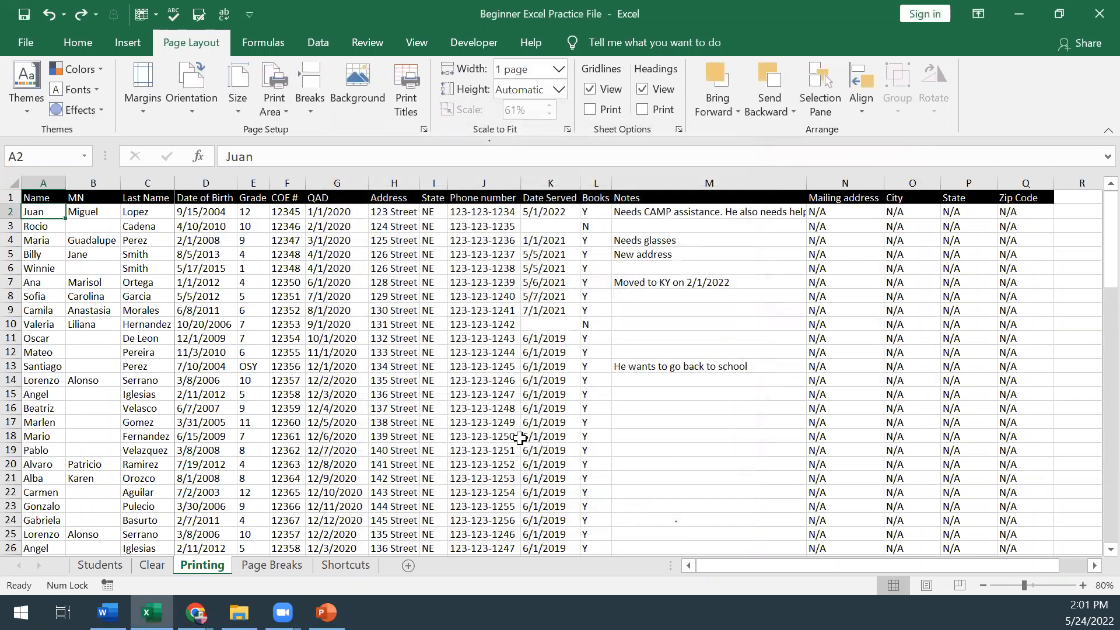
Review the header row and page number on both pages of the print preview, and return to the worksheet
left_click(25, 42)
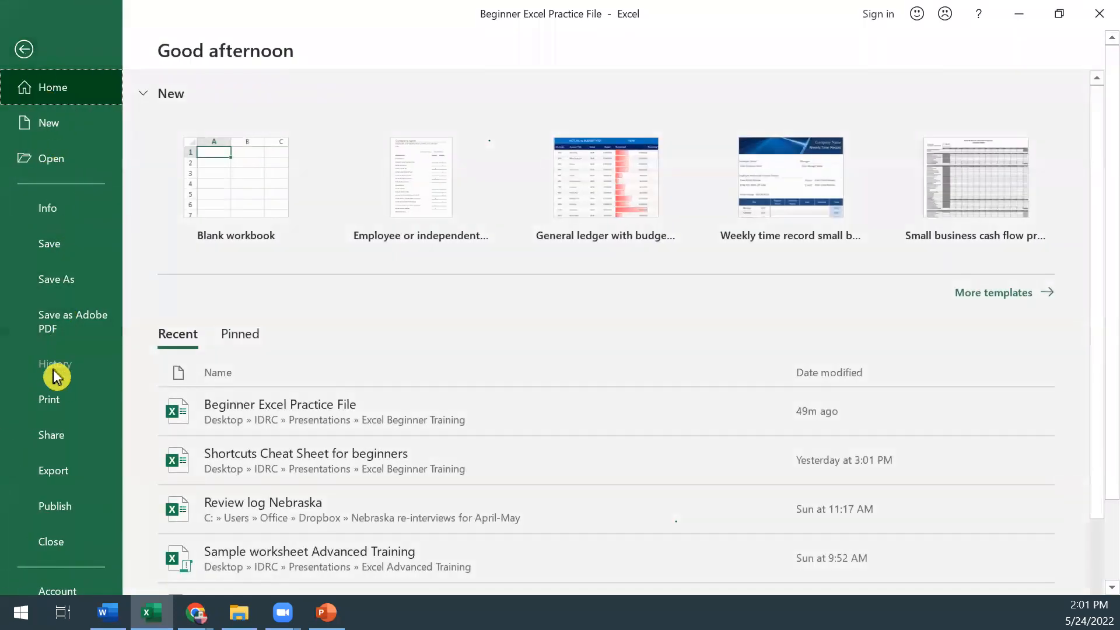
left_click(50, 396)
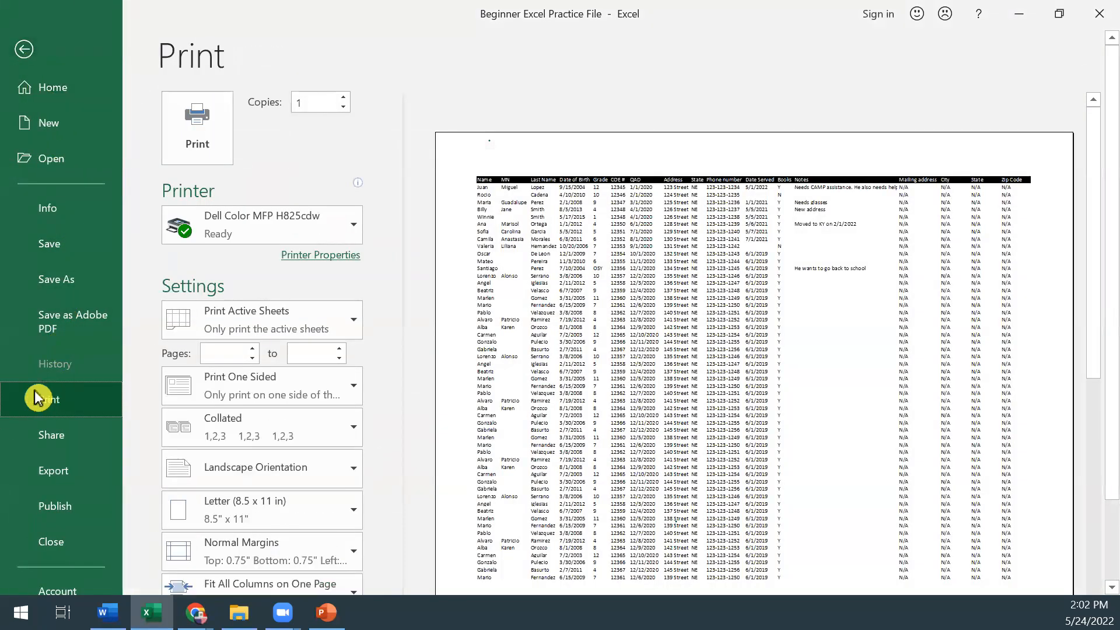
scroll(1007, 199, "down", 1)
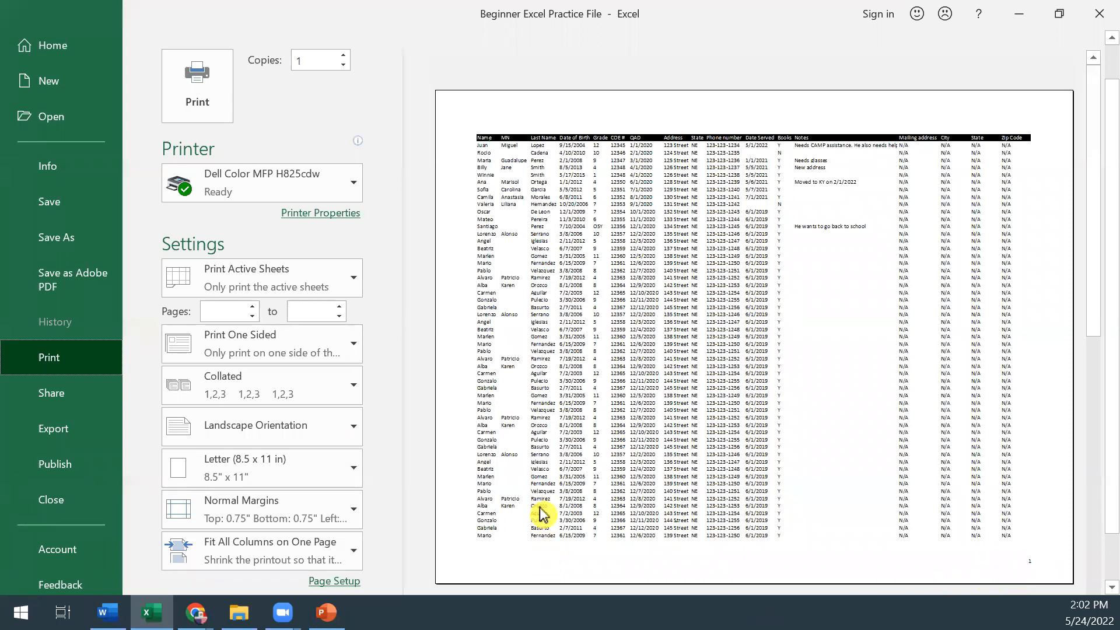
scroll(431, 516, "down", 1)
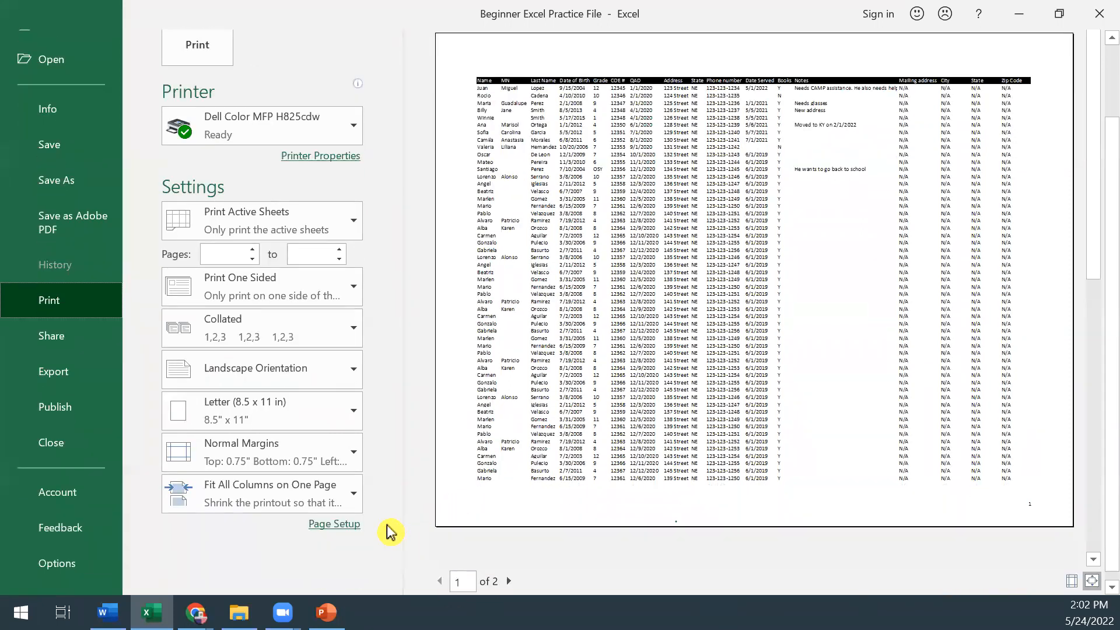
left_click(509, 581)
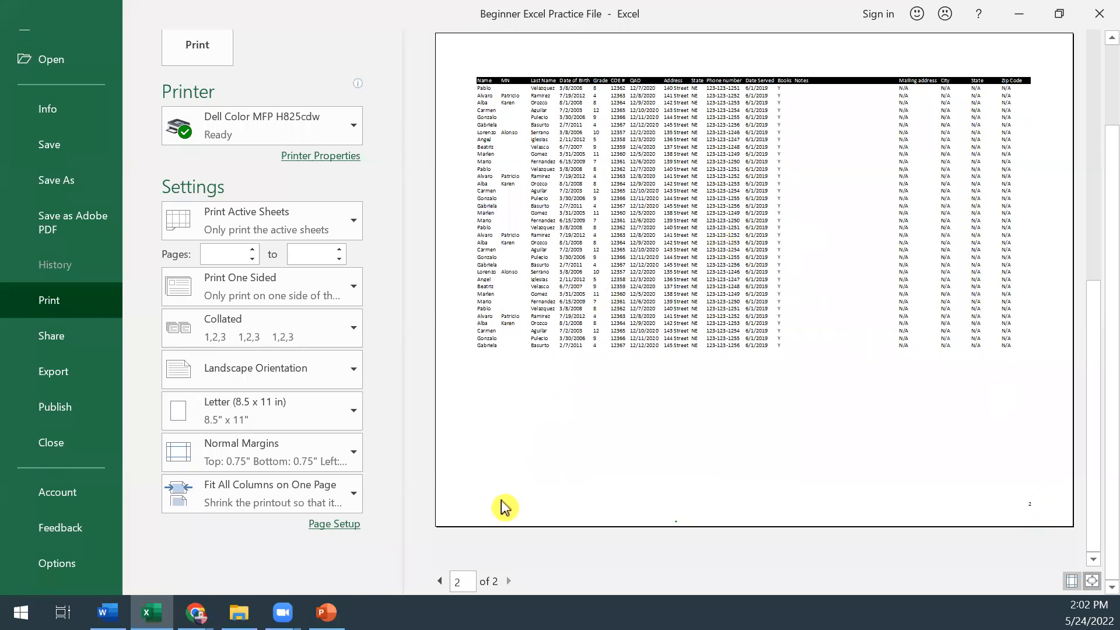
left_click(438, 582)
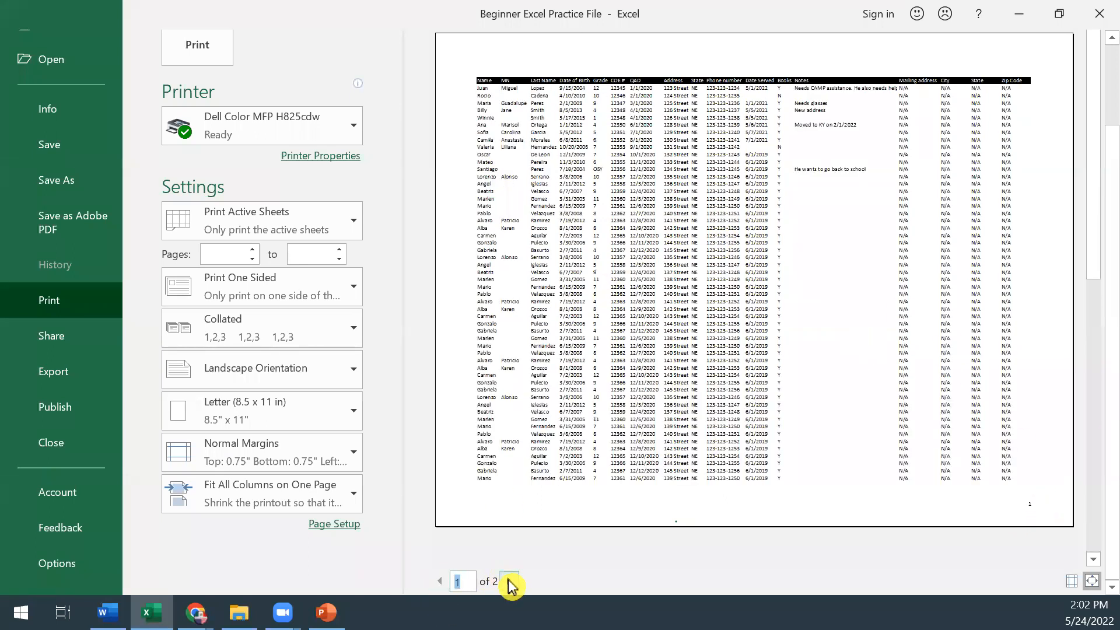
left_click(509, 581)
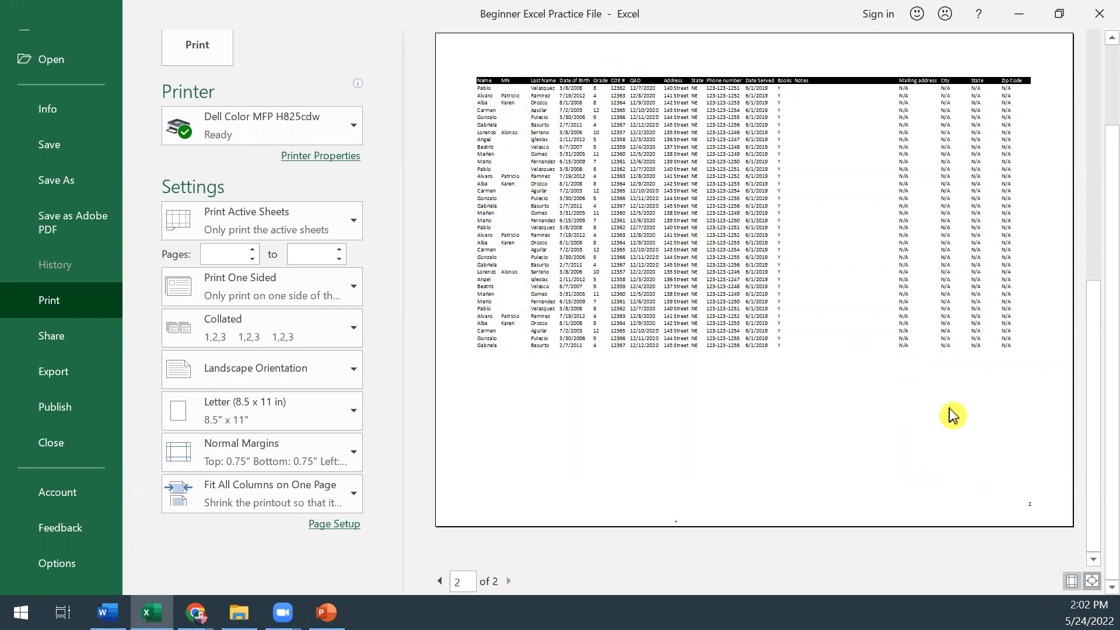
left_click(439, 581)
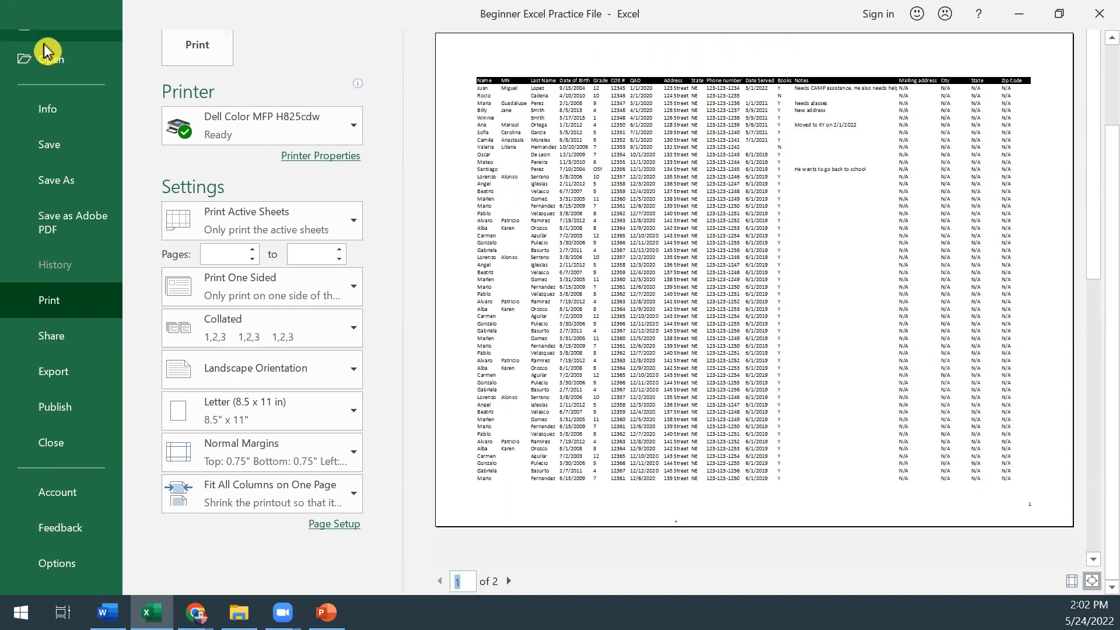
scroll(464, 461, "up", 3)
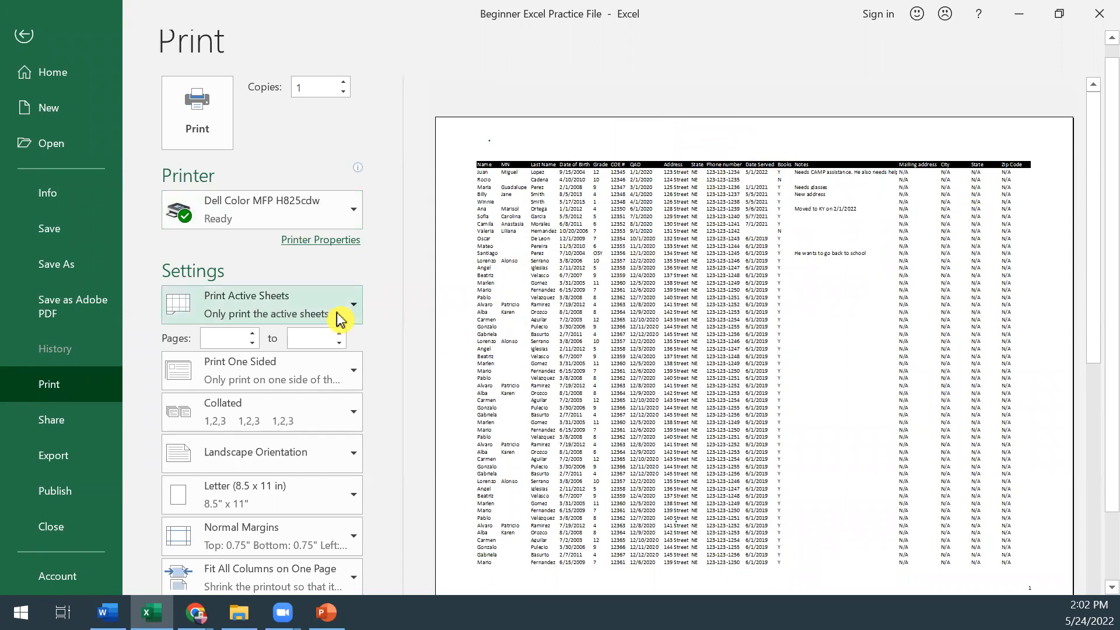
scroll(337, 318, "up", 1)
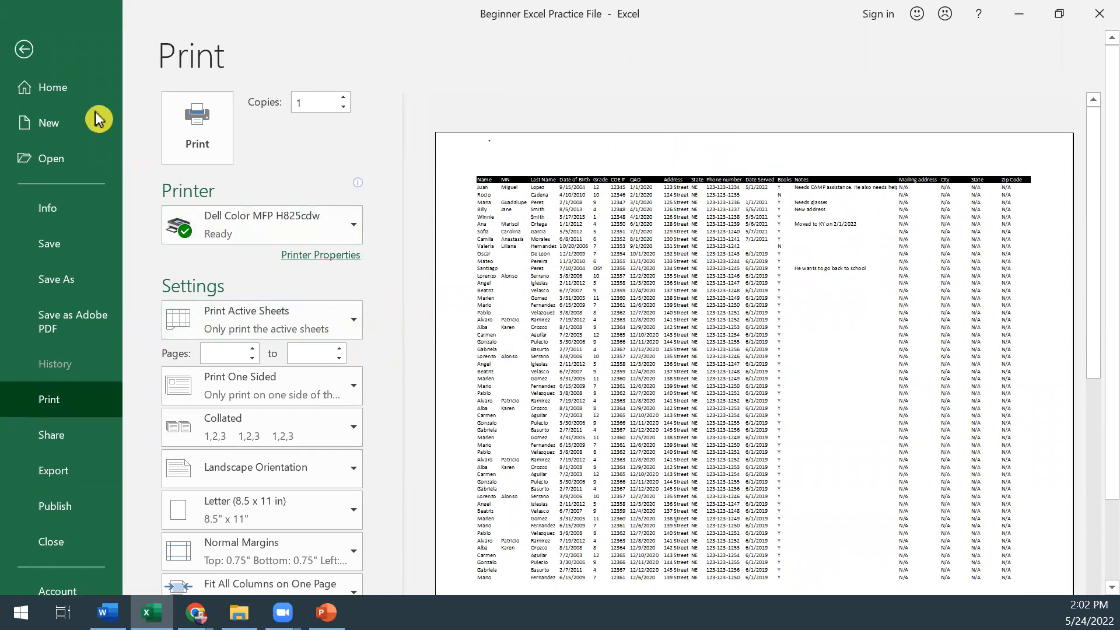
left_click(24, 49)
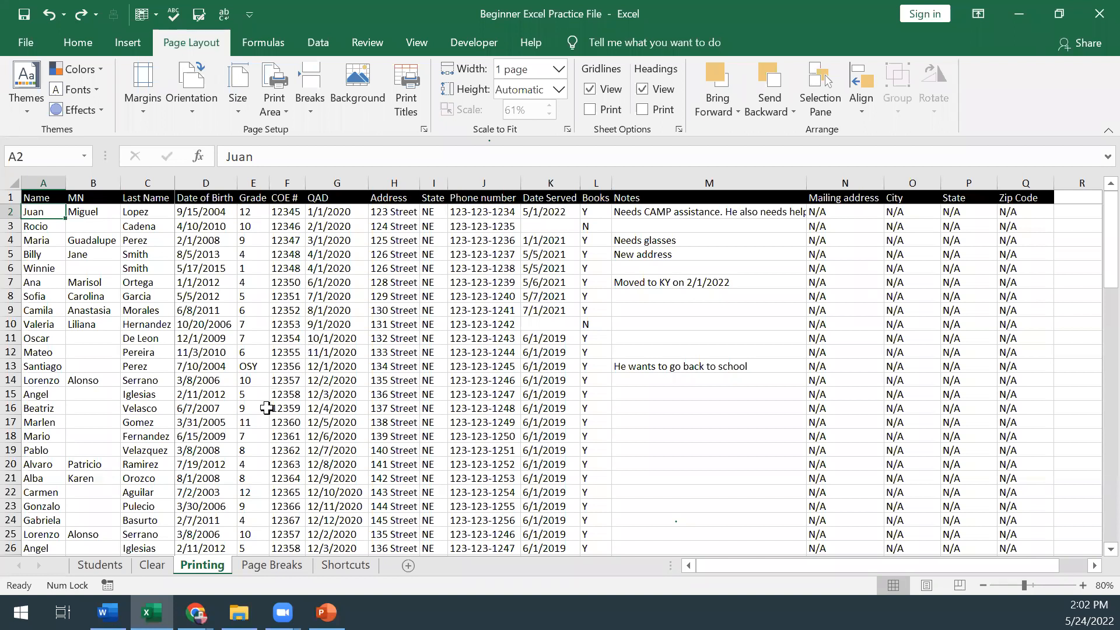
On the Students sheet, format header row 1 with a black fill and white font
left_click(275, 570)
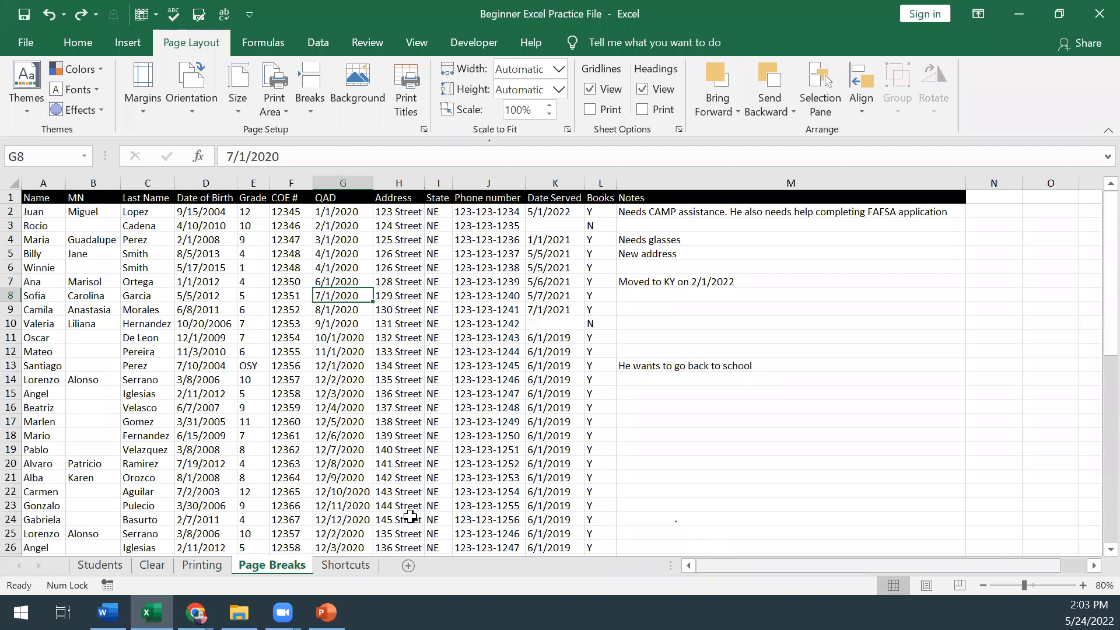
left_click(92, 567)
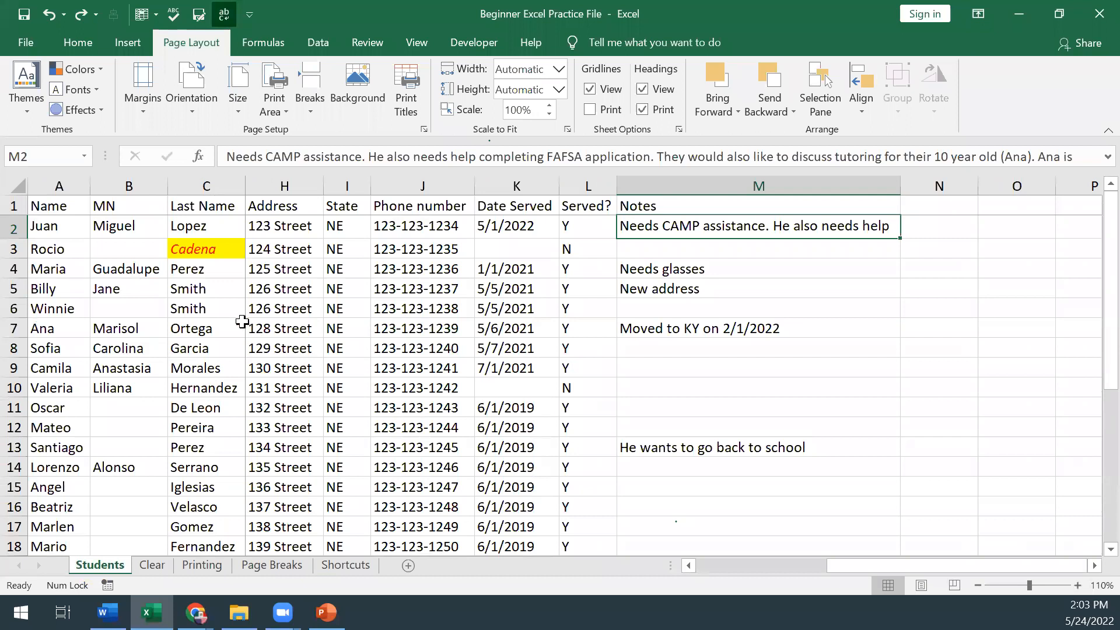
left_click(13, 205)
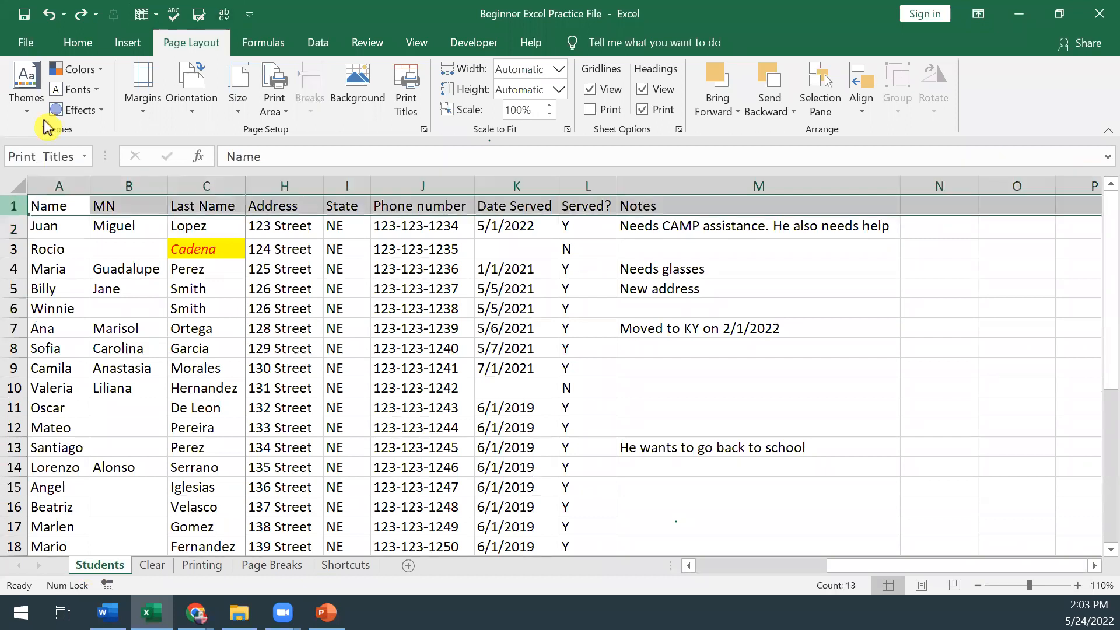
left_click(79, 42)
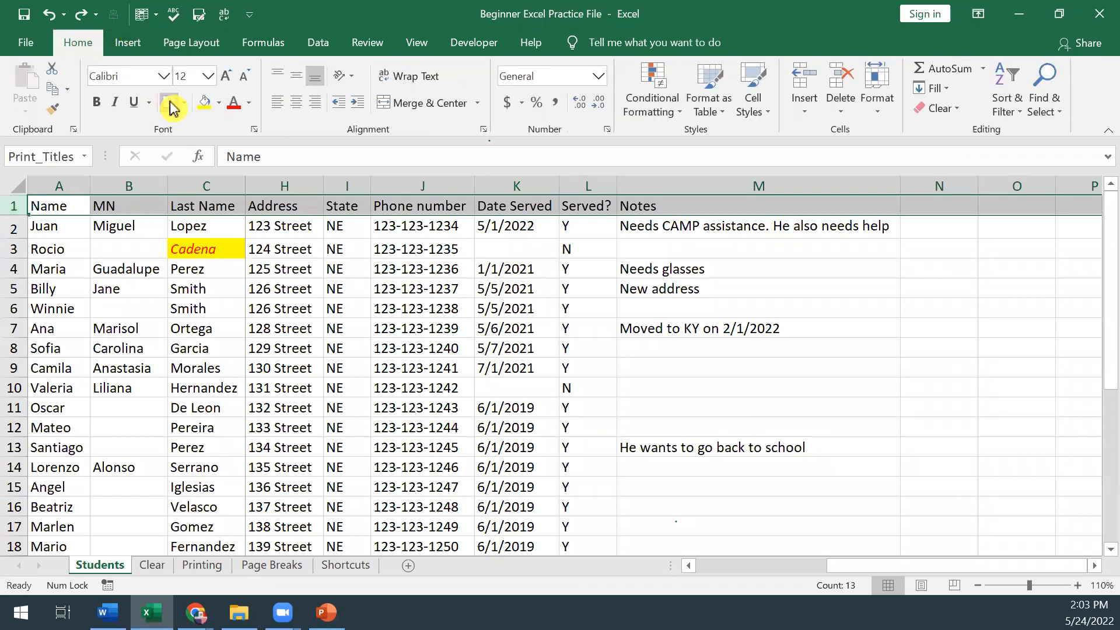
left_click(219, 105)
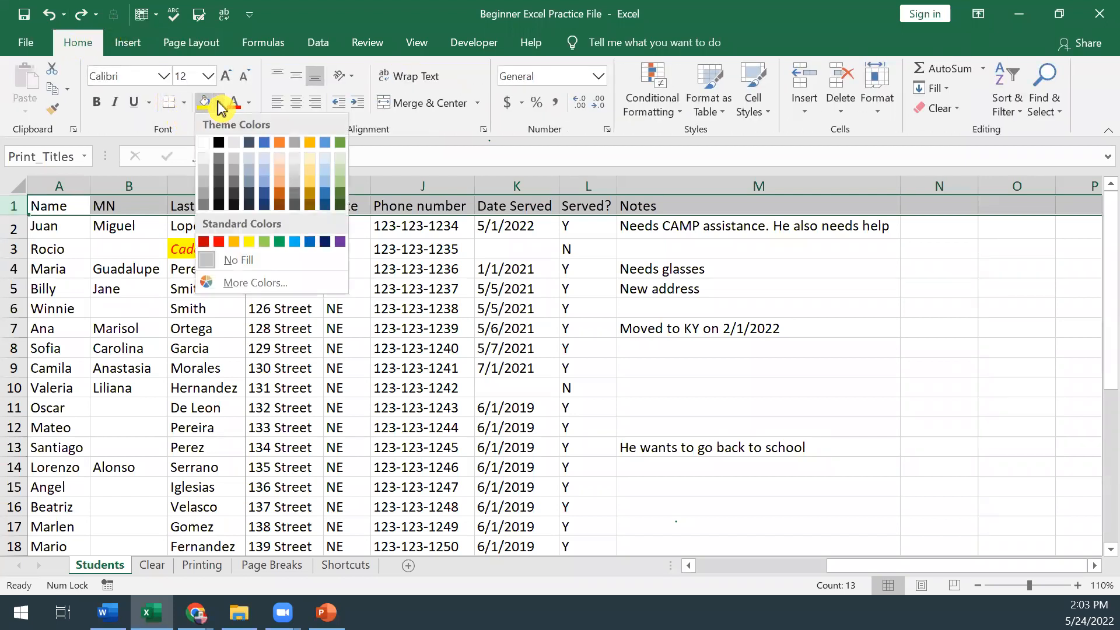
left_click(219, 146)
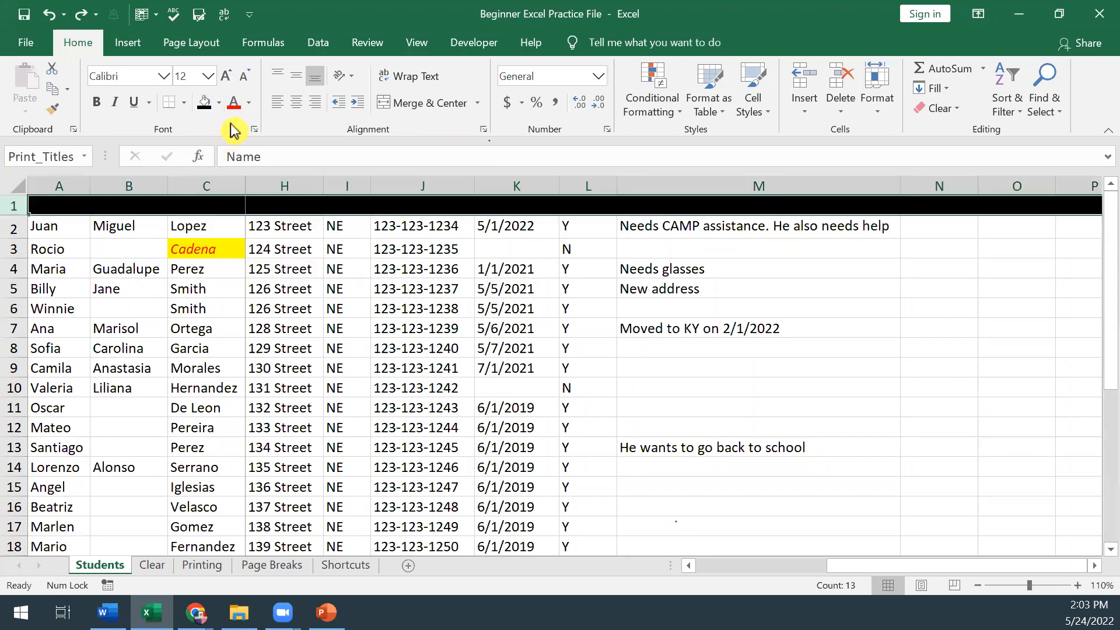
left_click(249, 100)
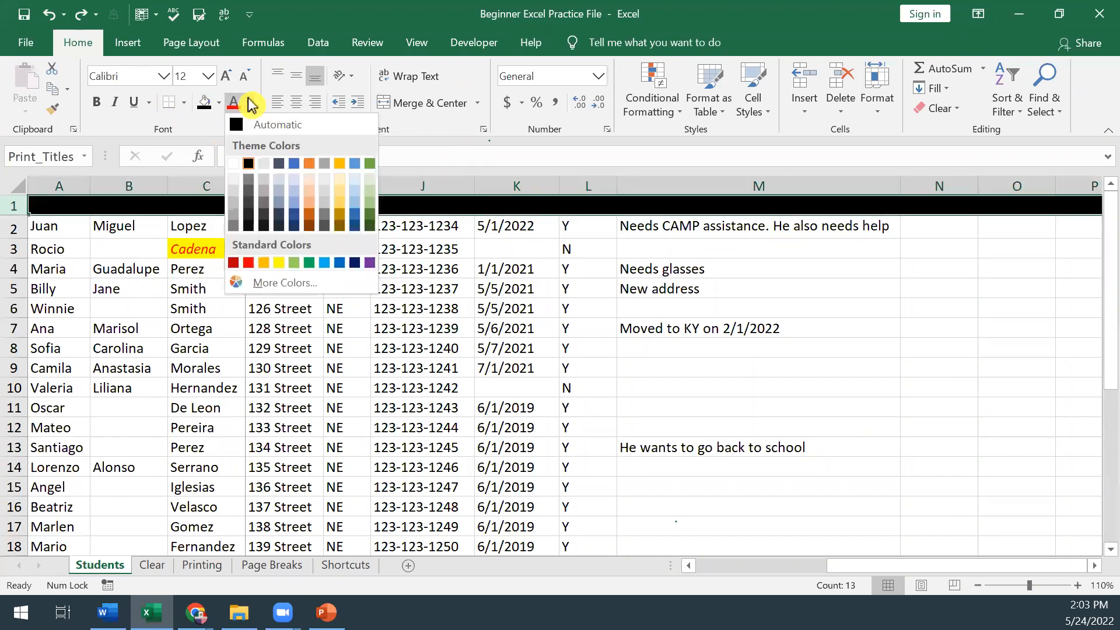
left_click(237, 164)
left_click(152, 304)
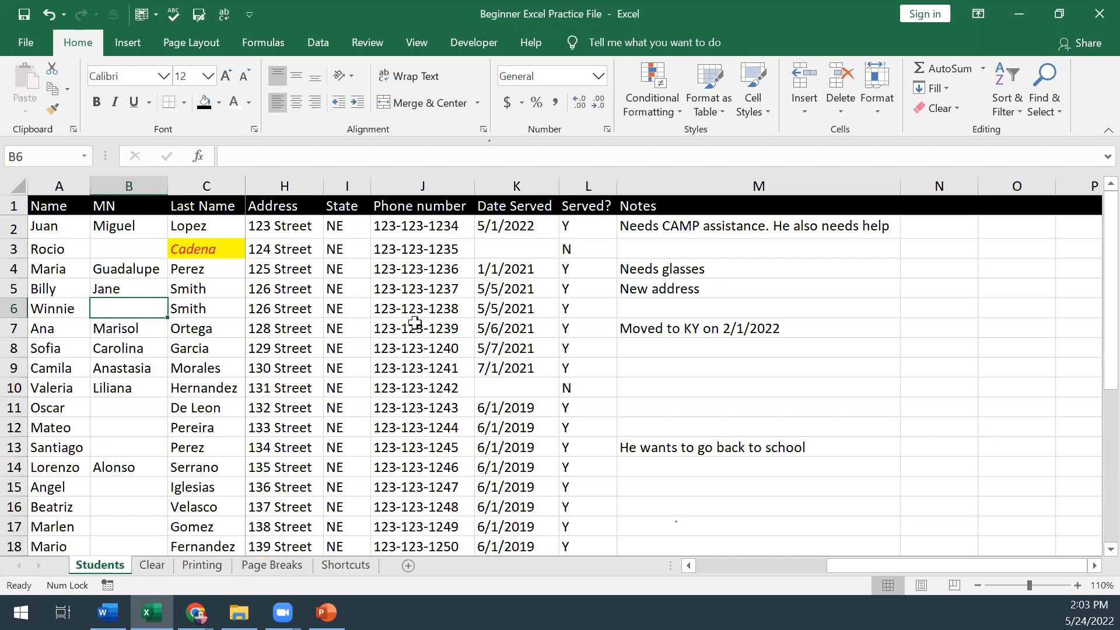
Apply All Borders to every cell of the Students sheet and clear the selection
left_click(647, 314)
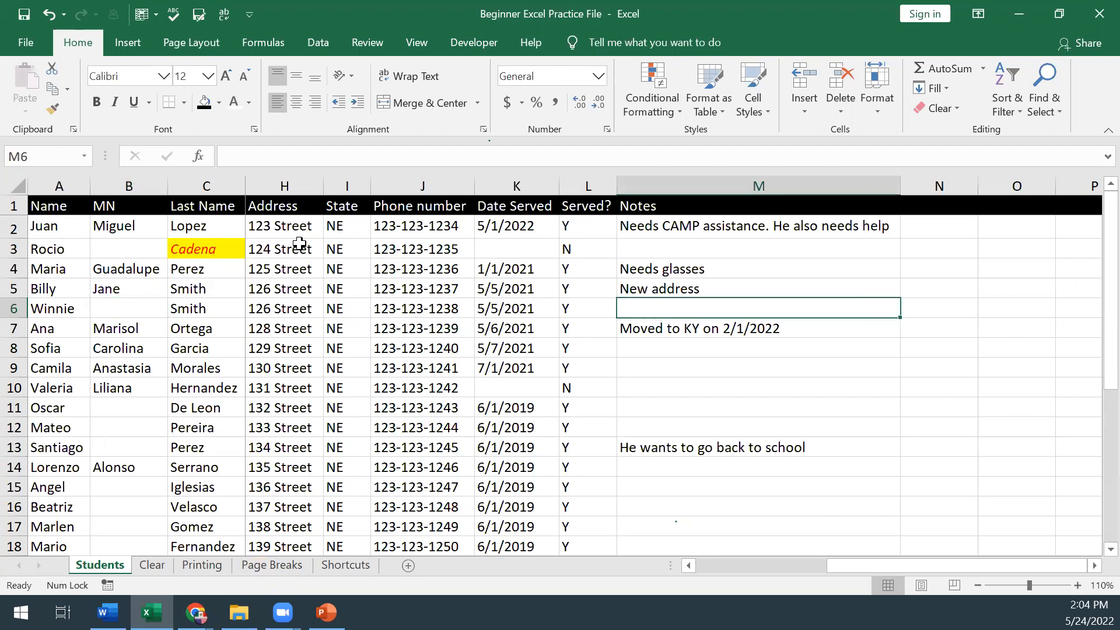
left_click(13, 190)
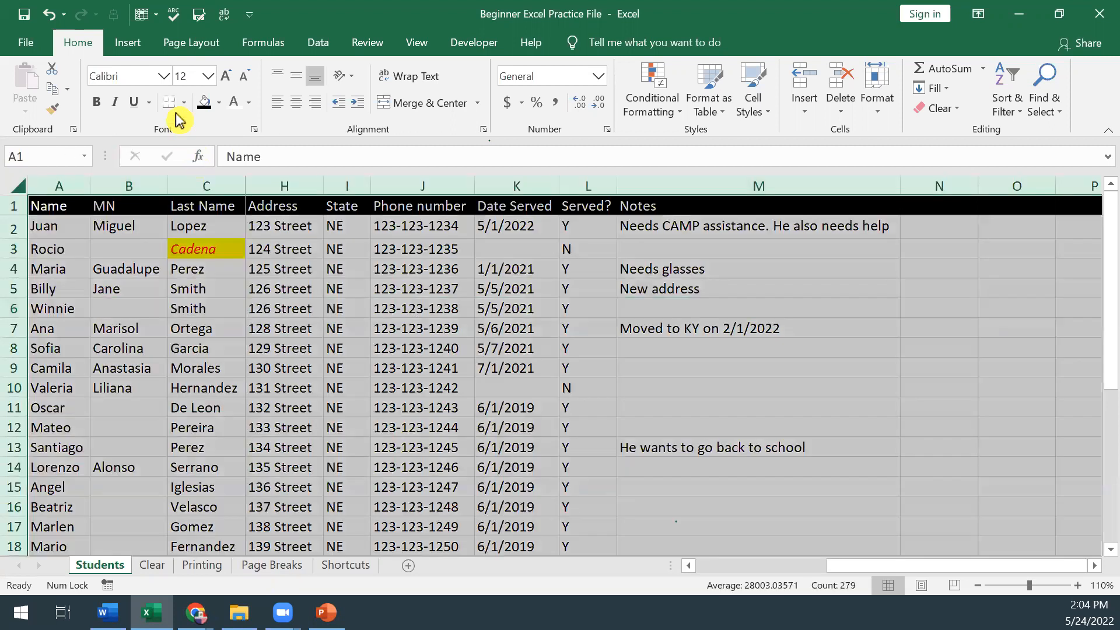
left_click(183, 103)
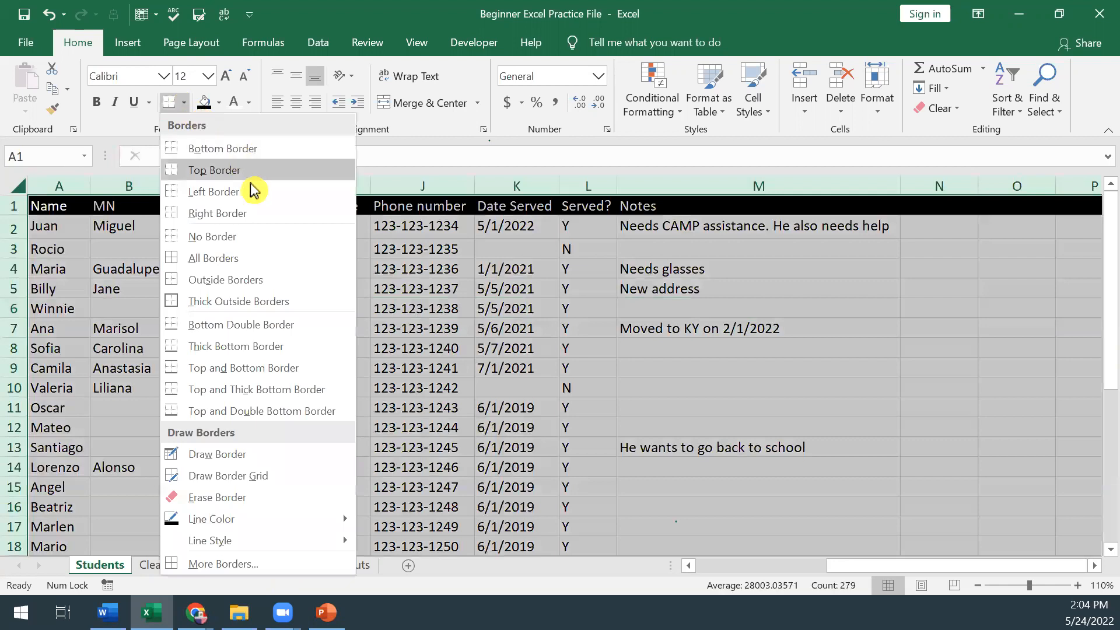
left_click(260, 258)
left_click(143, 277)
left_click(50, 216)
Check the borders and header formatting of the Students sheet in the print preview, and return to the worksheet
left_click(26, 43)
left_click(77, 392)
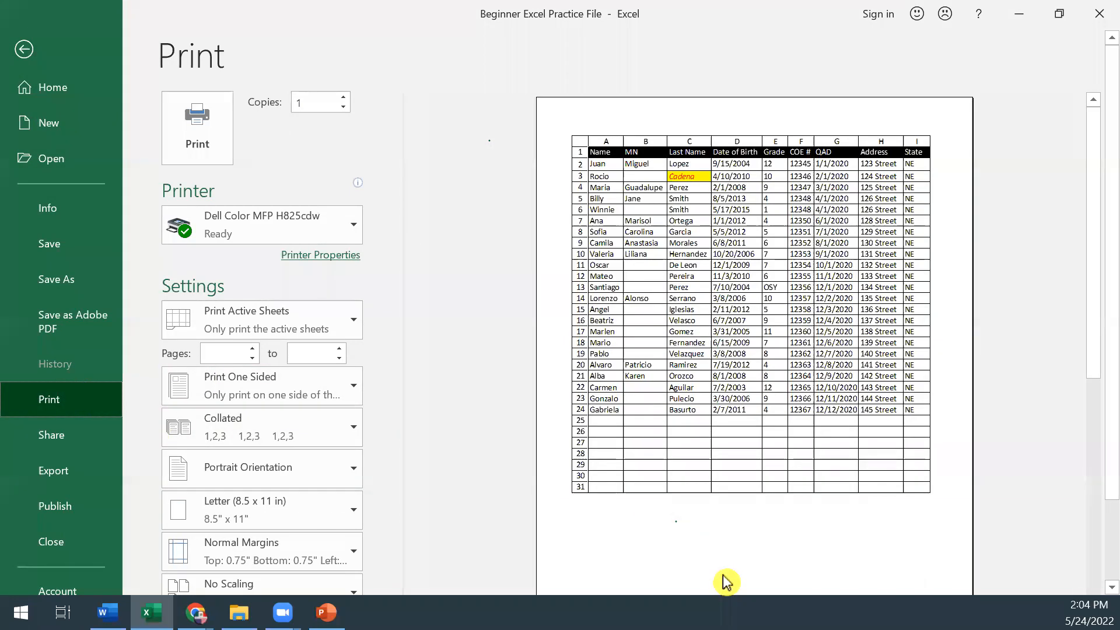
left_click(27, 47)
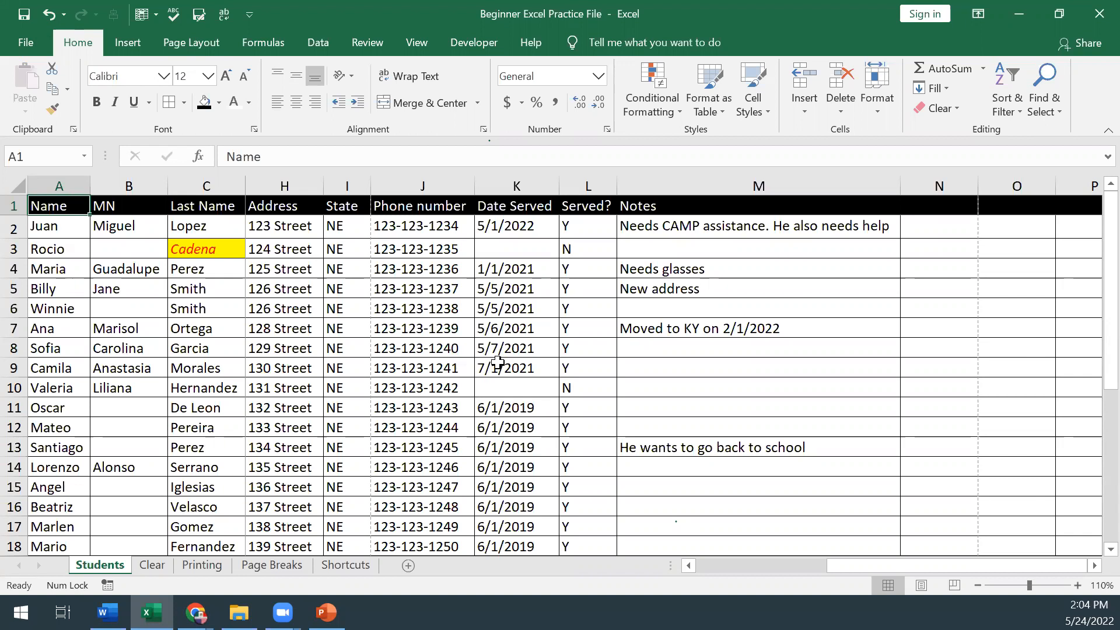
Show the Page Breaks sheet in Page Break Preview and review how its data is divided into pages
left_click(151, 565)
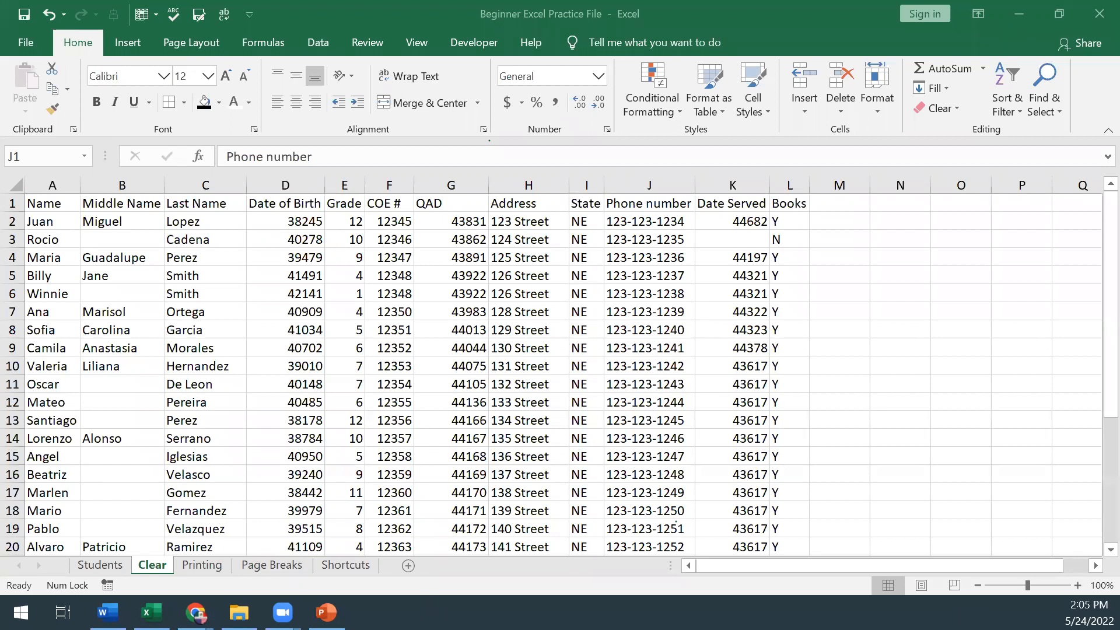
left_click(270, 565)
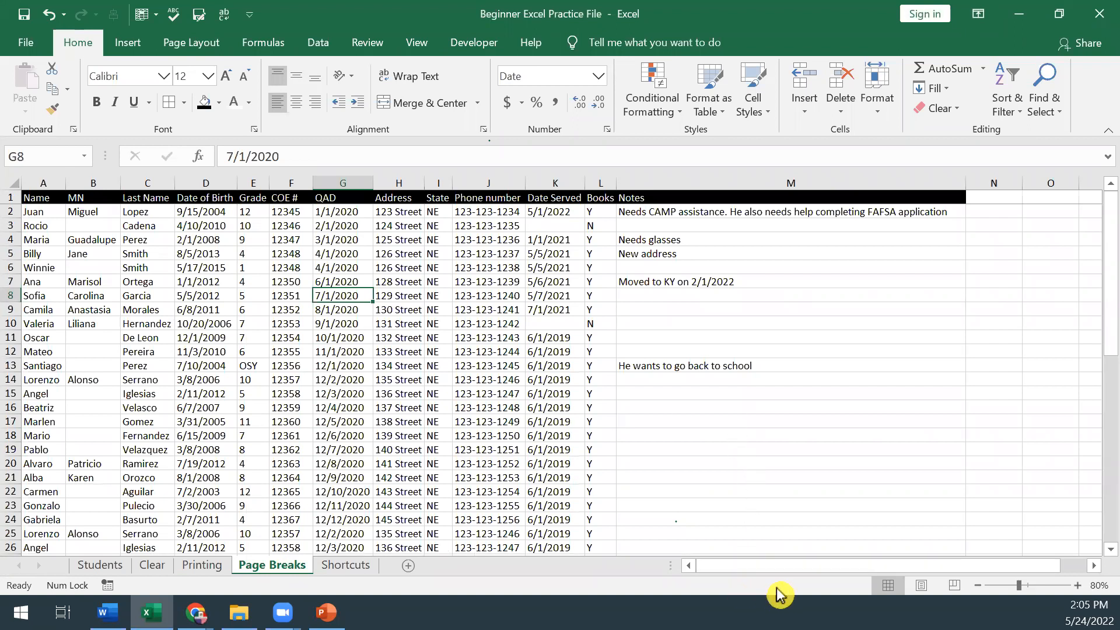
left_click(953, 586)
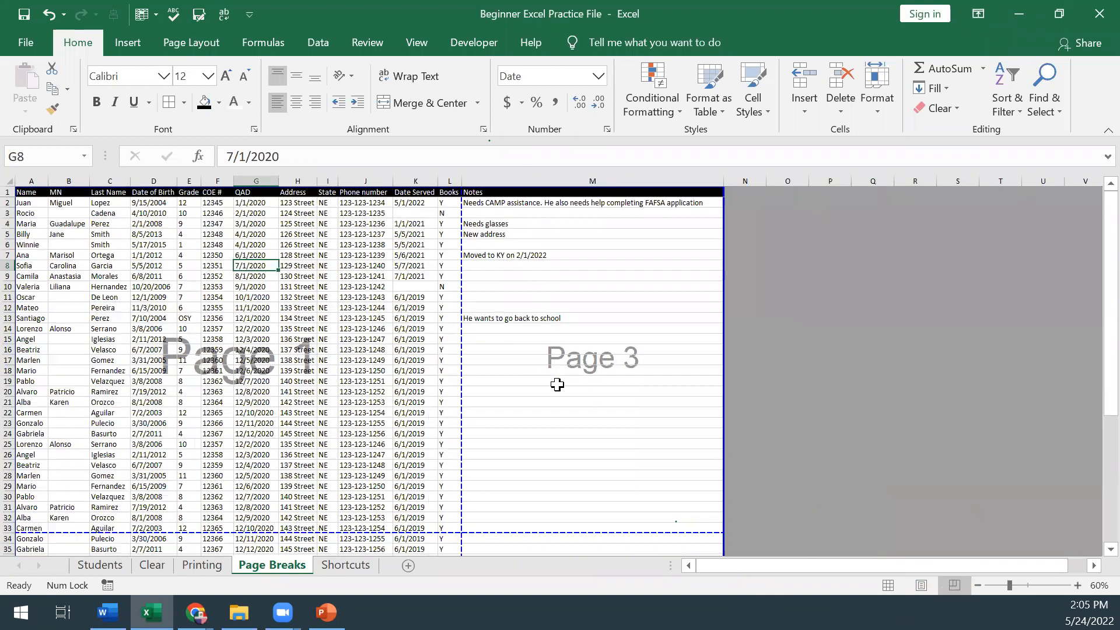
scroll(309, 379, "down", 2)
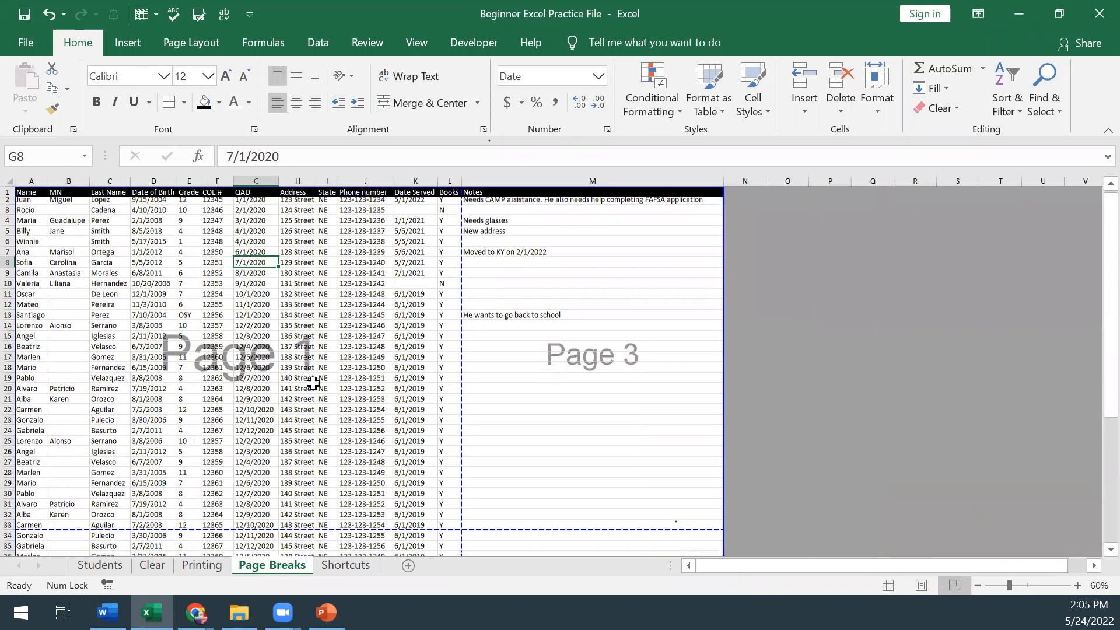
scroll(307, 400, "down", 2)
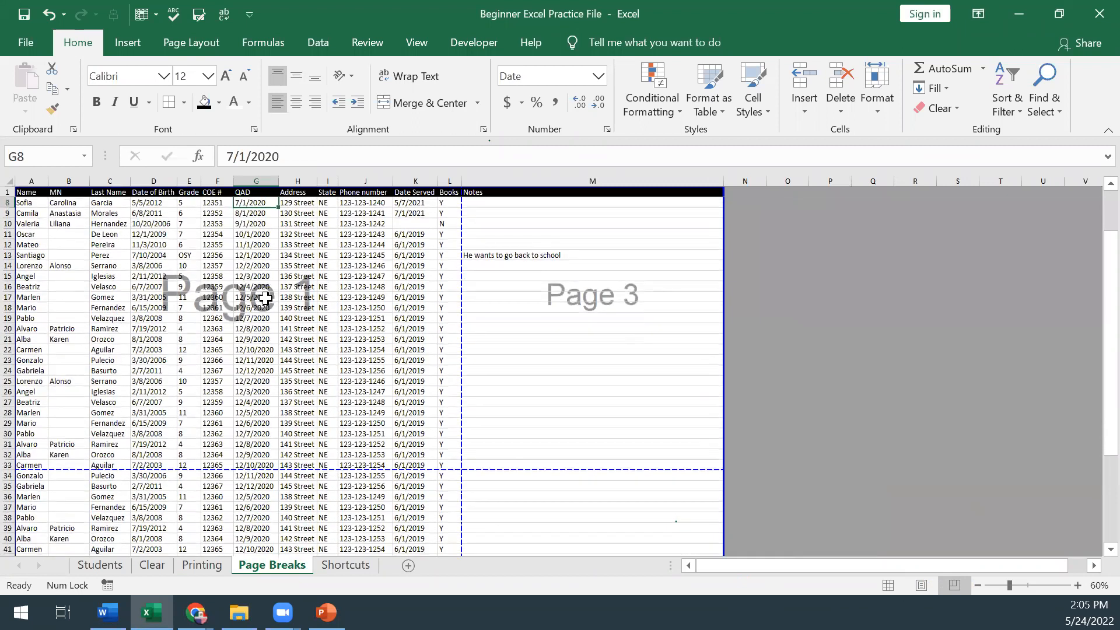
scroll(260, 361, "down", 6)
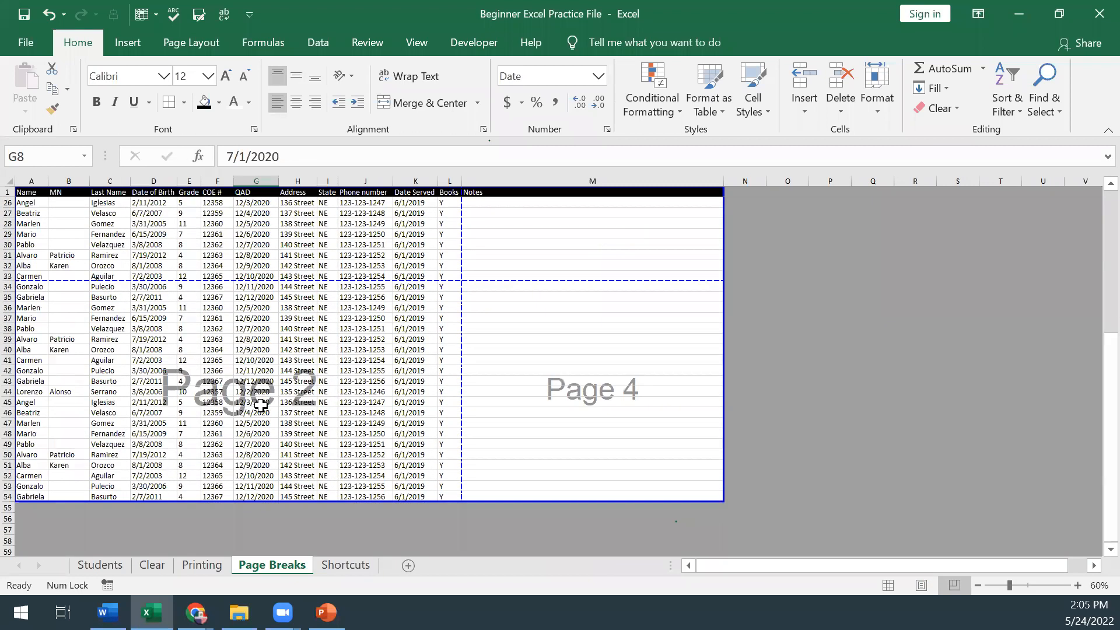
scroll(554, 309, "up", 4)
scroll(465, 455, "up", 4)
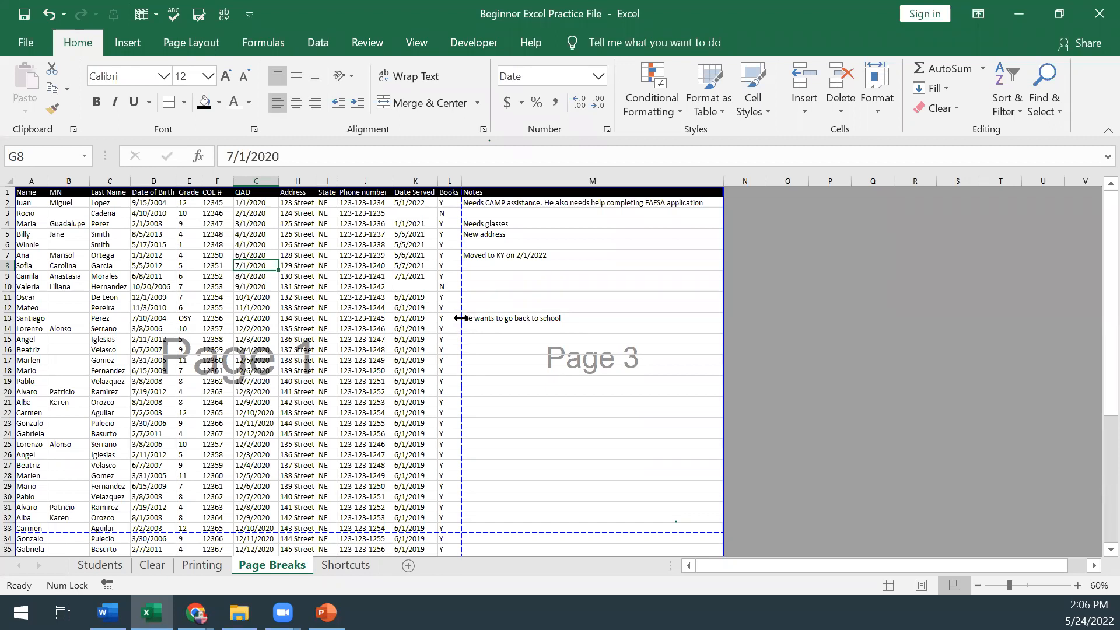
Move the vertical page break after the Books column past the Notes column so all columns share one page, and review the pages
left_click_drag(461, 318, 738, 293)
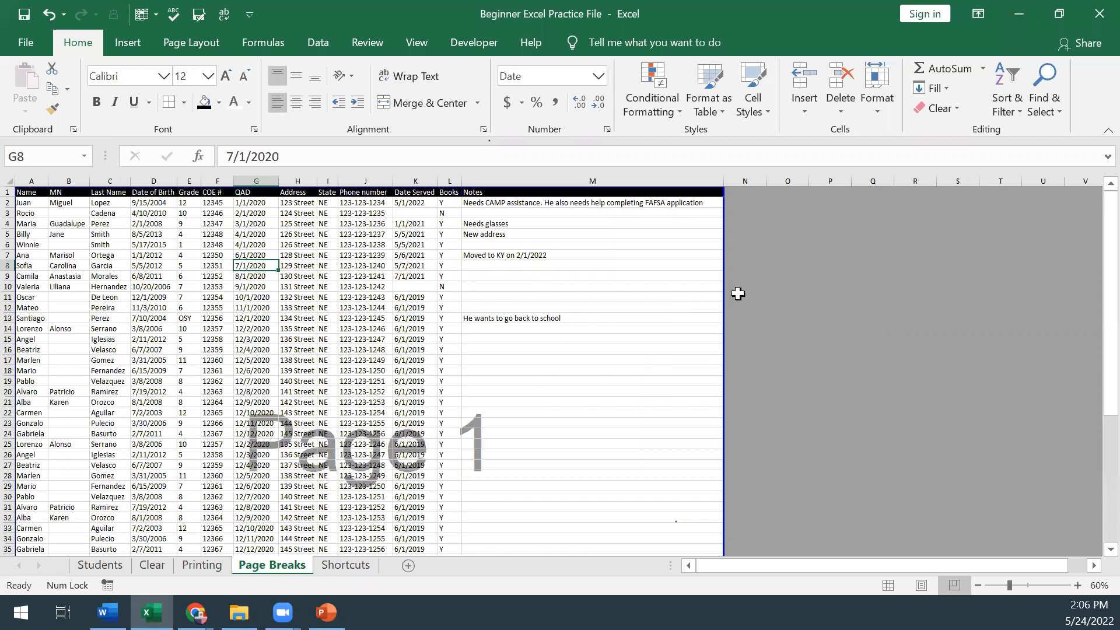
scroll(667, 396, "down", 6)
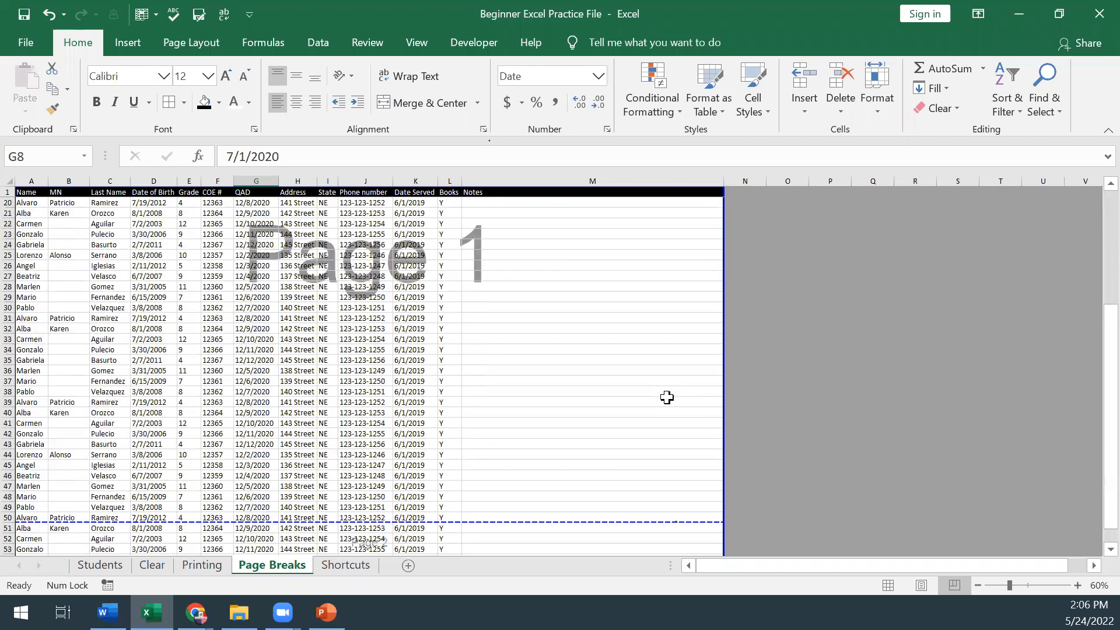
scroll(666, 396, "down", 1)
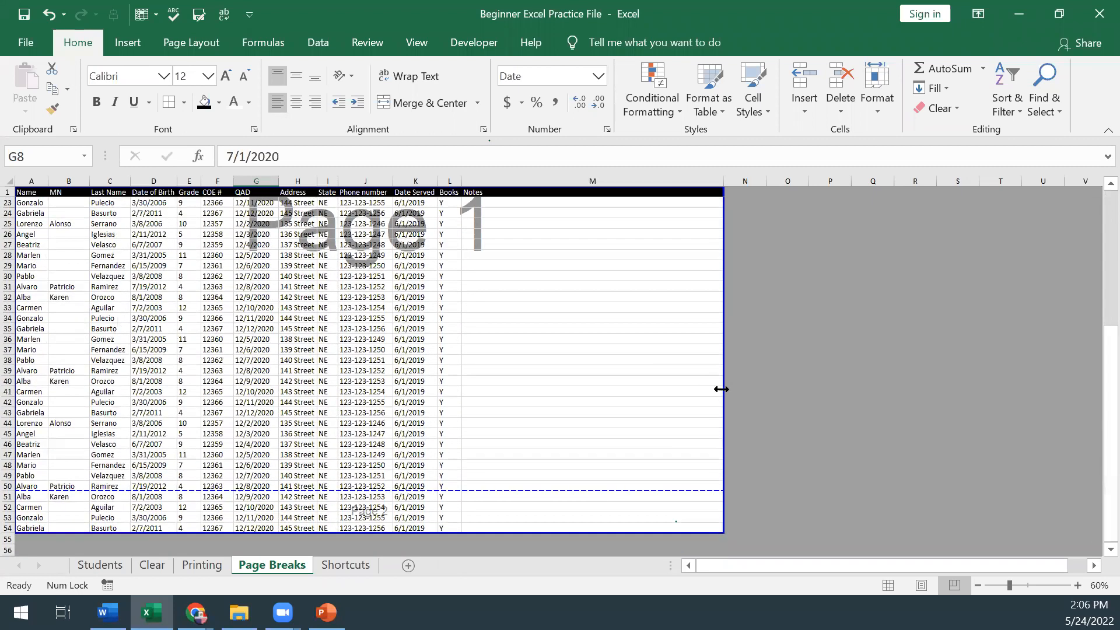
scroll(513, 437, "down", 2)
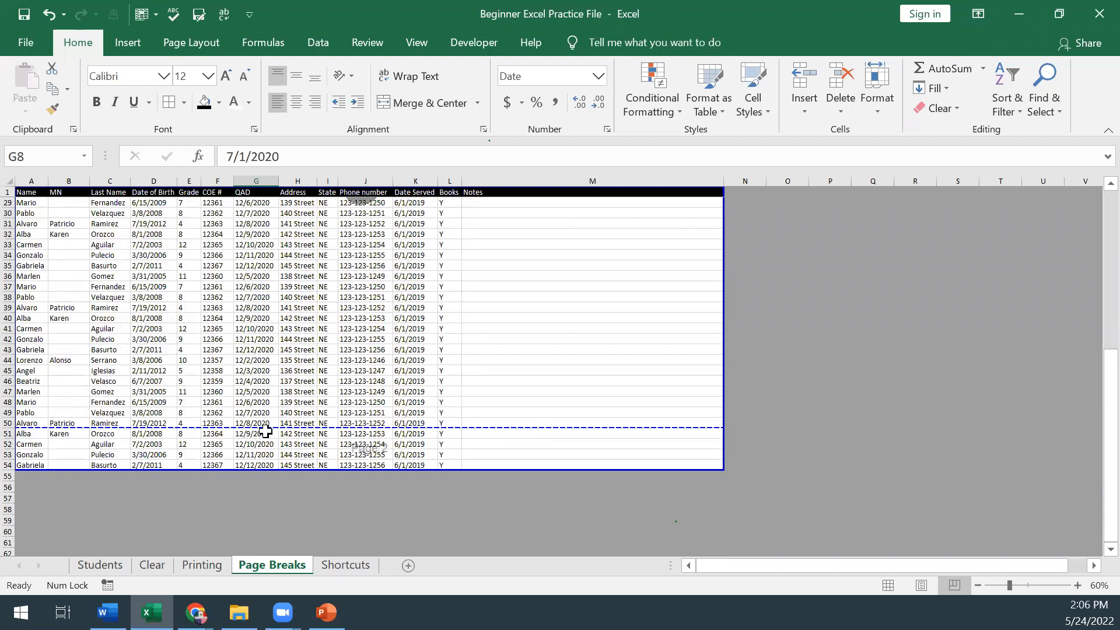
Move the horizontal page break up to just below row 43, and further up to just below row 32
left_click(1078, 586)
left_click(1078, 586)
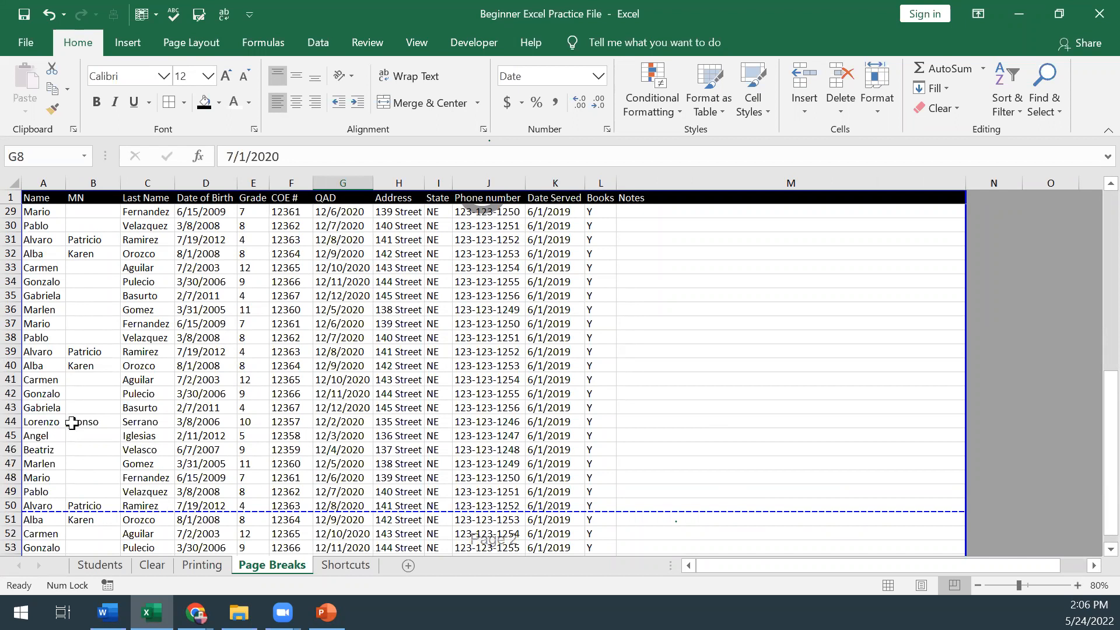
left_click_drag(219, 513, 229, 412)
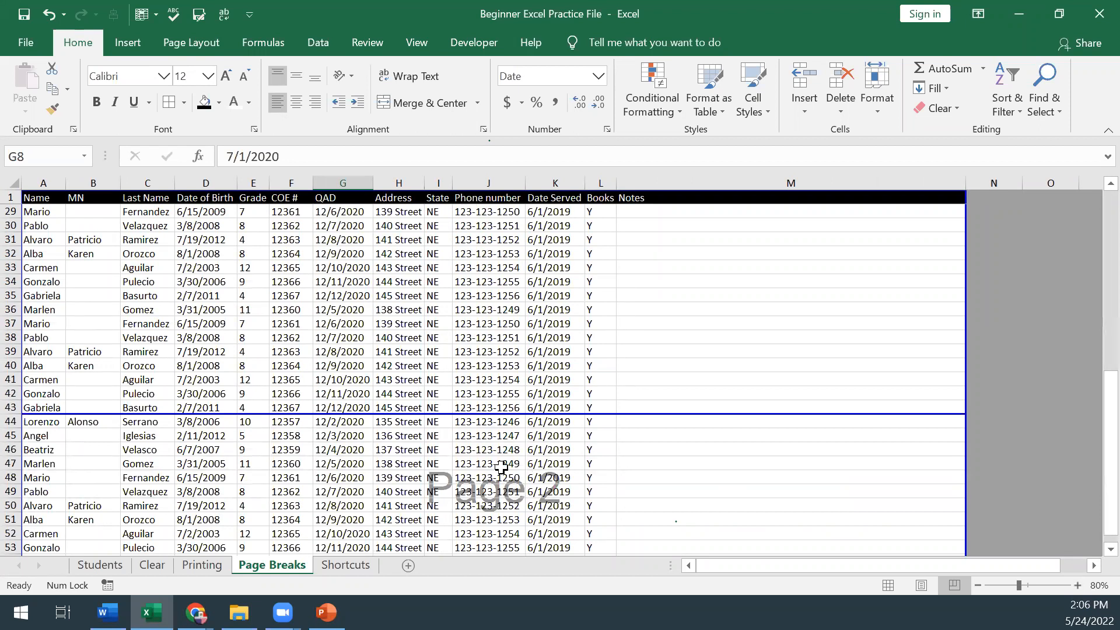
scroll(501, 466, "down", 2)
scroll(508, 434, "up", 2)
left_click_drag(516, 413, 525, 259)
scroll(526, 406, "up", 2)
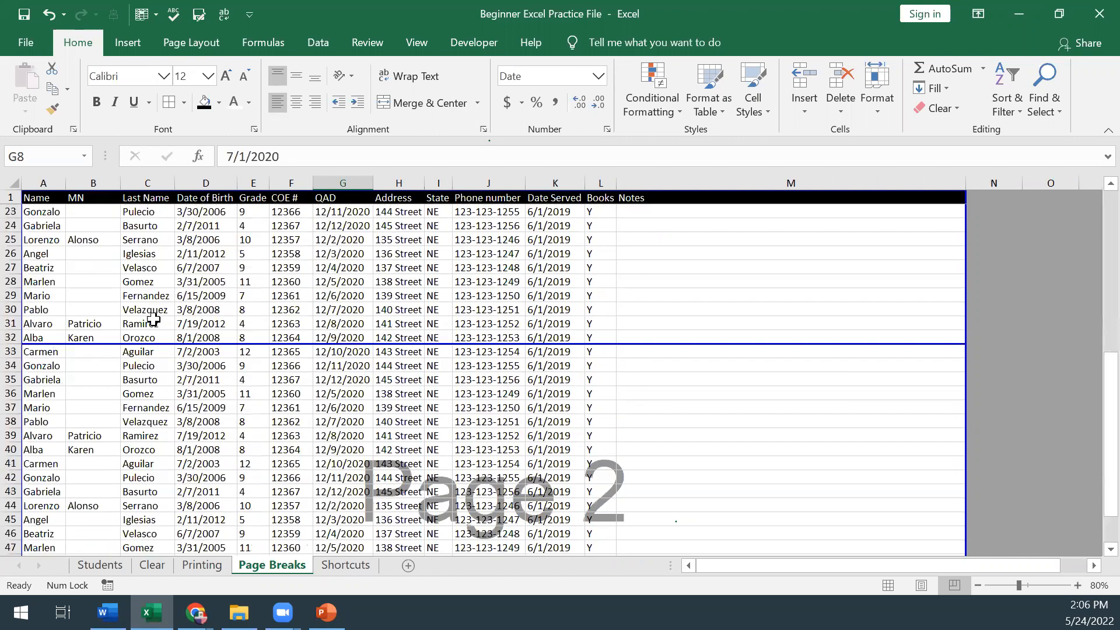
scroll(592, 400, "up", 3)
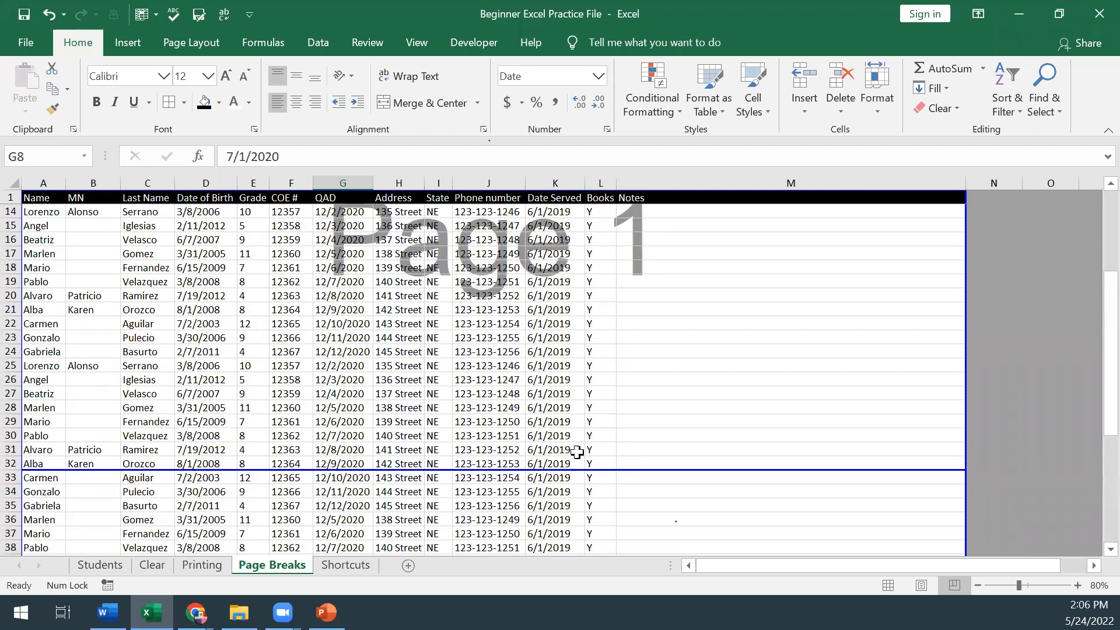
scroll(580, 455, "up", 4)
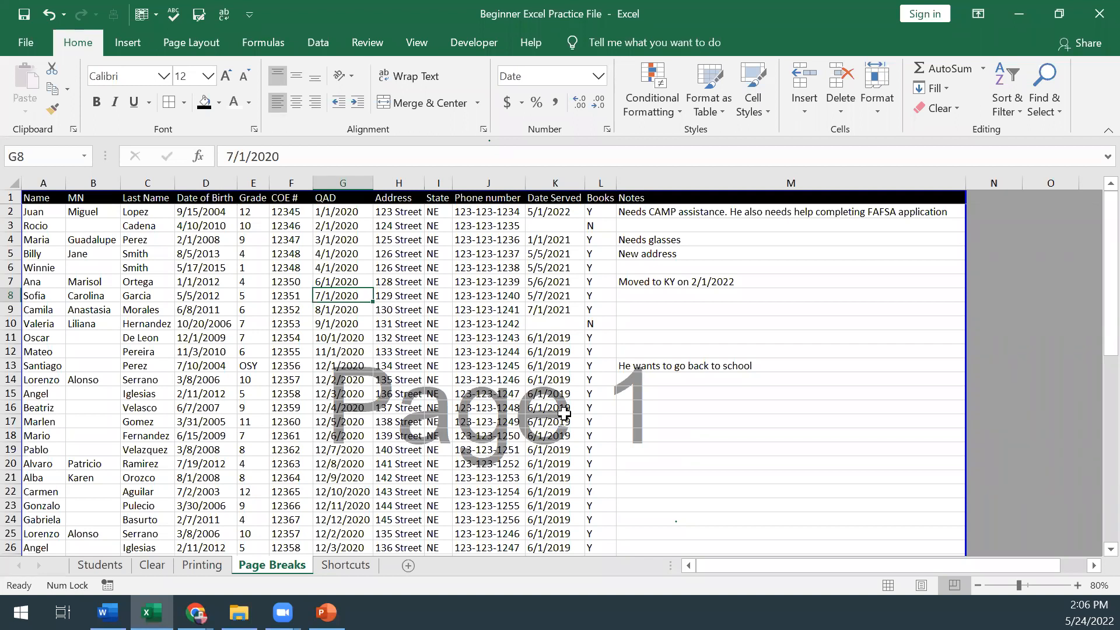
left_click(326, 612)
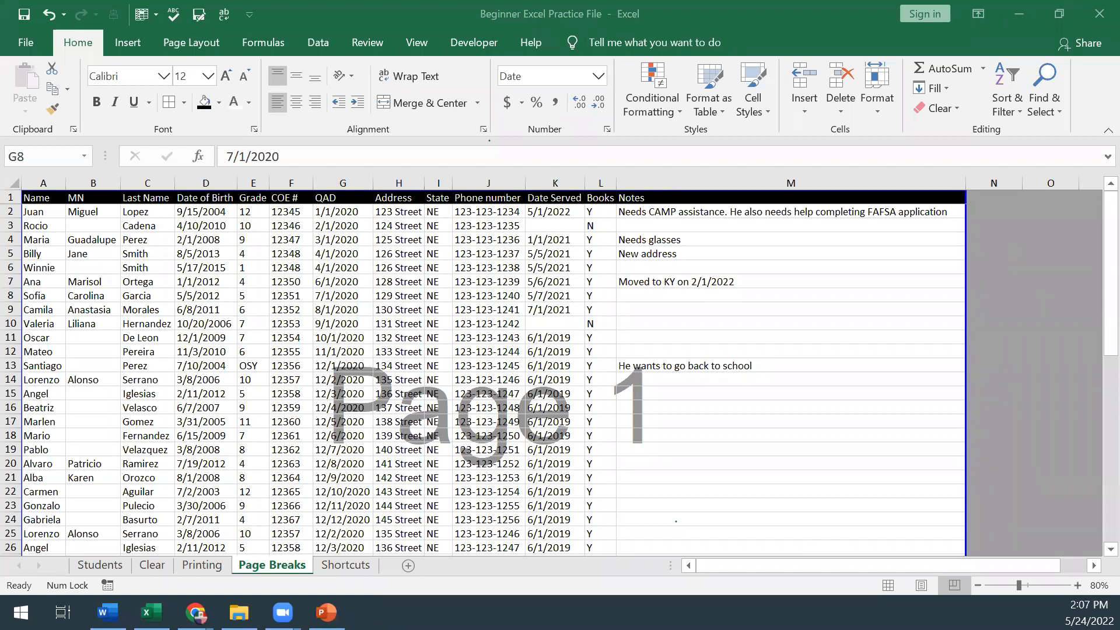
left_click(327, 613)
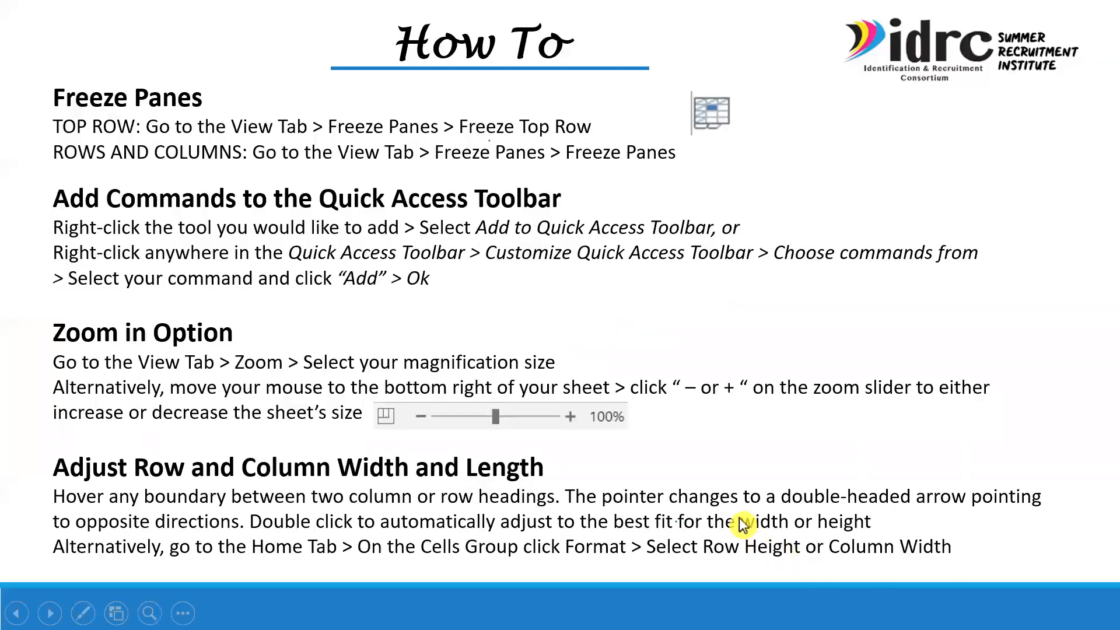
key("Right")
key("Right")
key("Right")
key("Right")
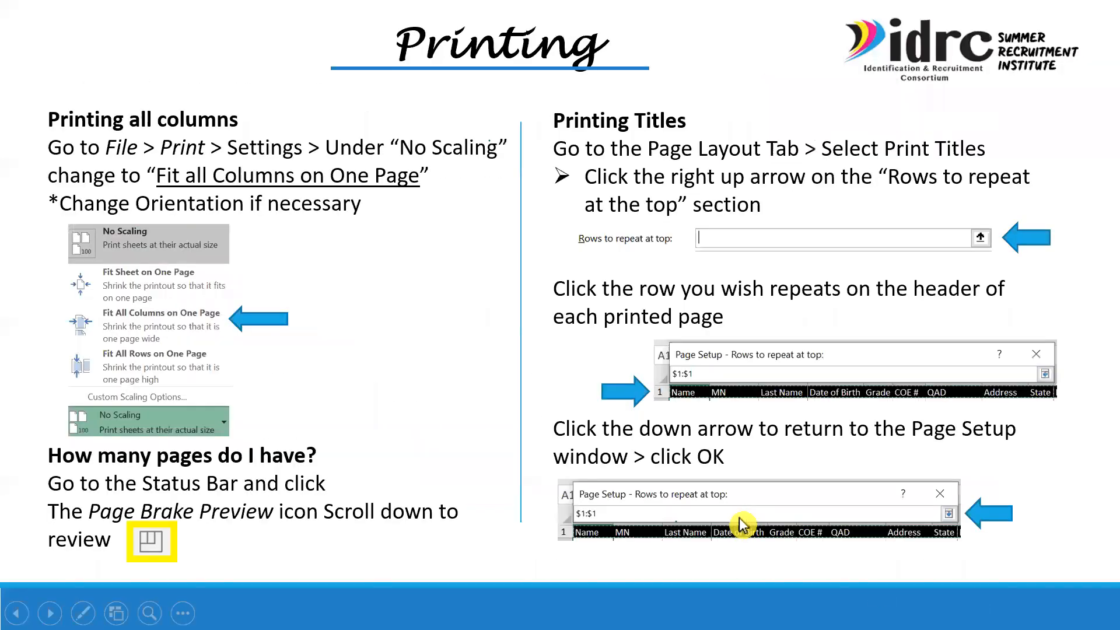
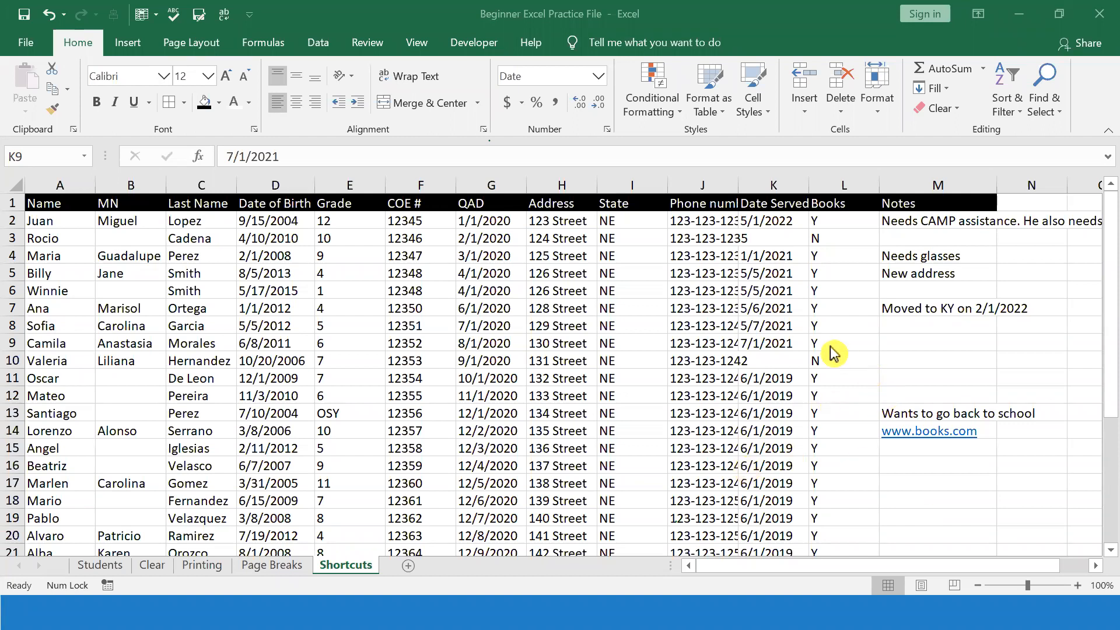
Copy the date served in K9 into the Notes cell M9 of the same row
left_click(759, 345)
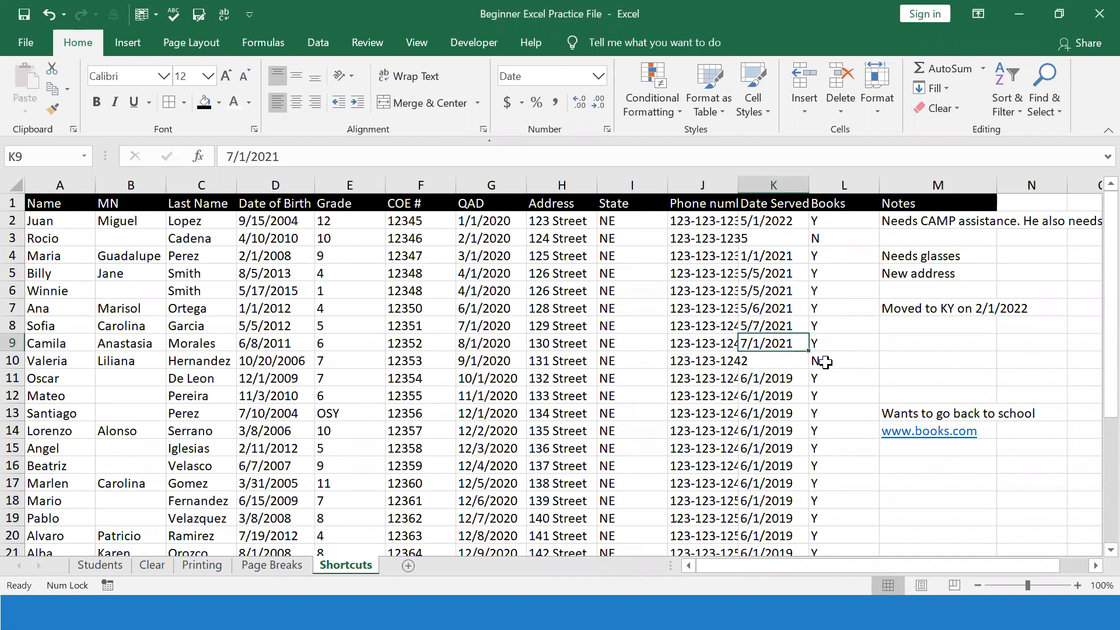
key("ctrl+c")
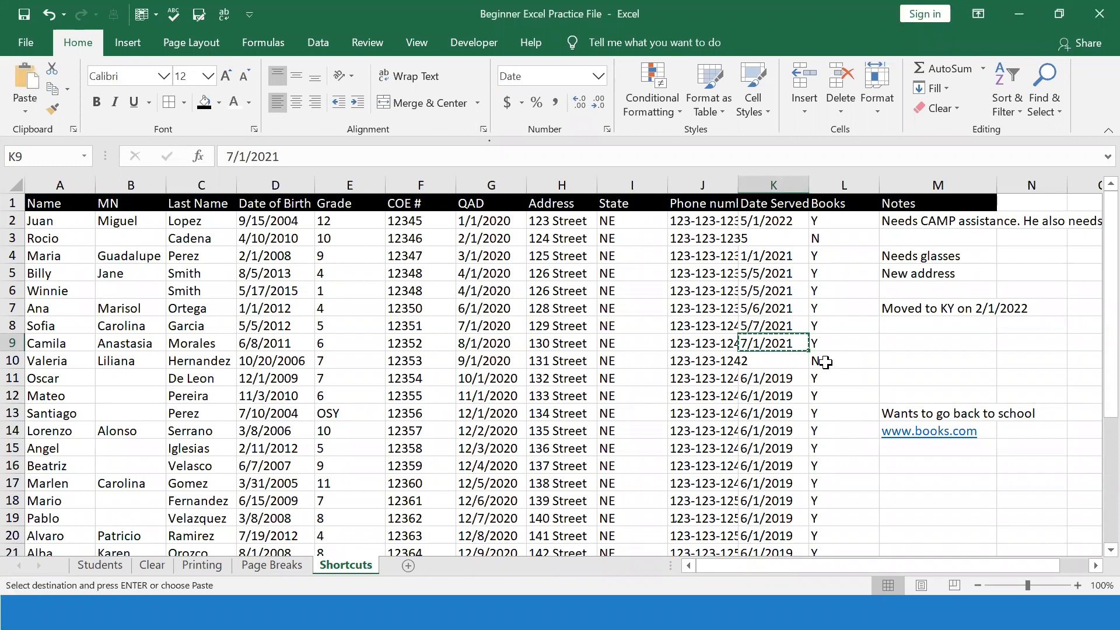
key("Right")
key("Right")
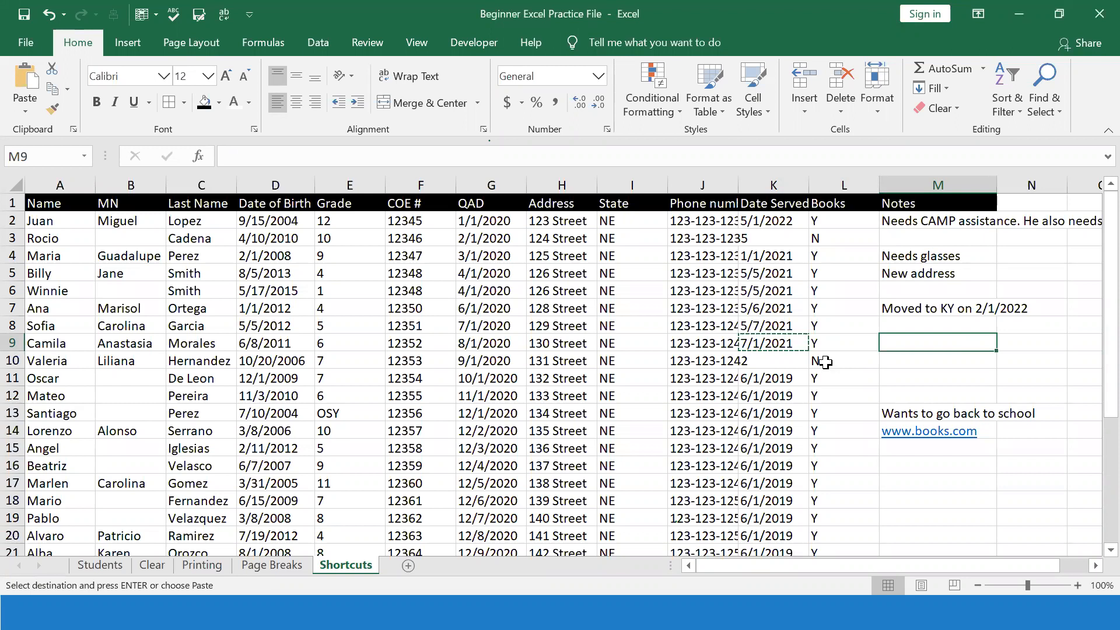
key("ctrl+v")
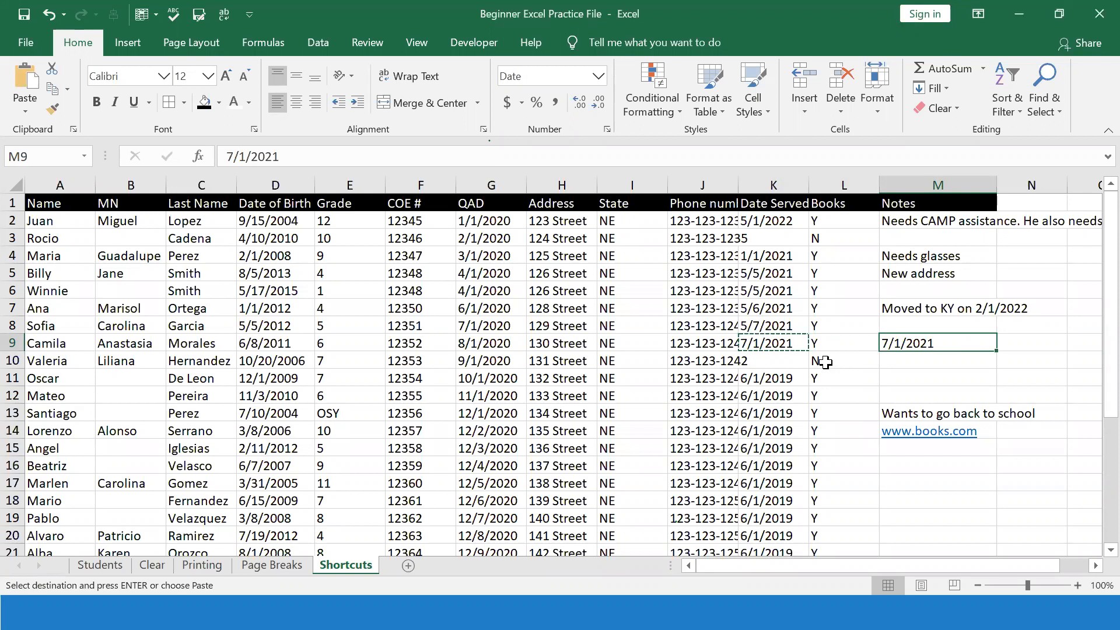
Cut the date from Notes cell M9 and paste it into M10 below
key("ctrl+c")
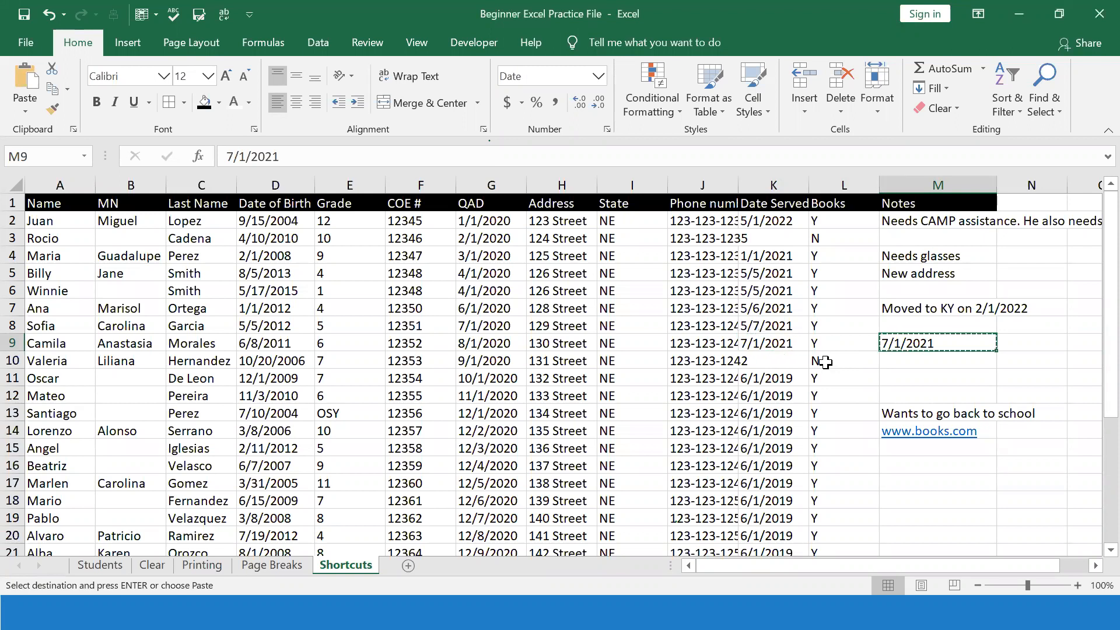
key("Down")
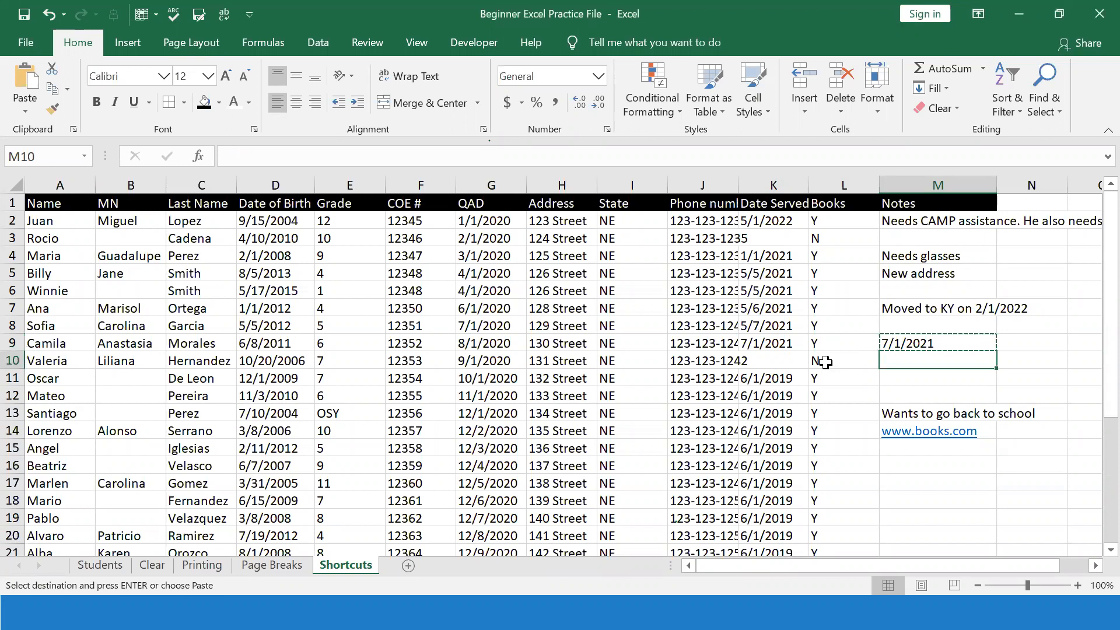
key("Return")
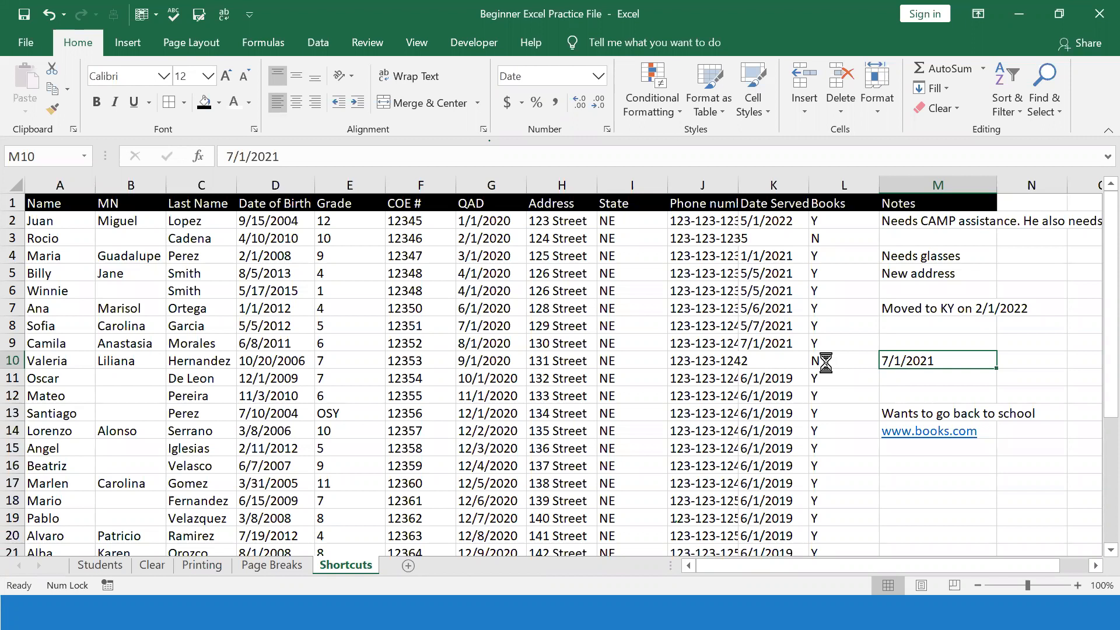
Create a blank workbook and close it, and save the practice workbook
key("ctrl+n")
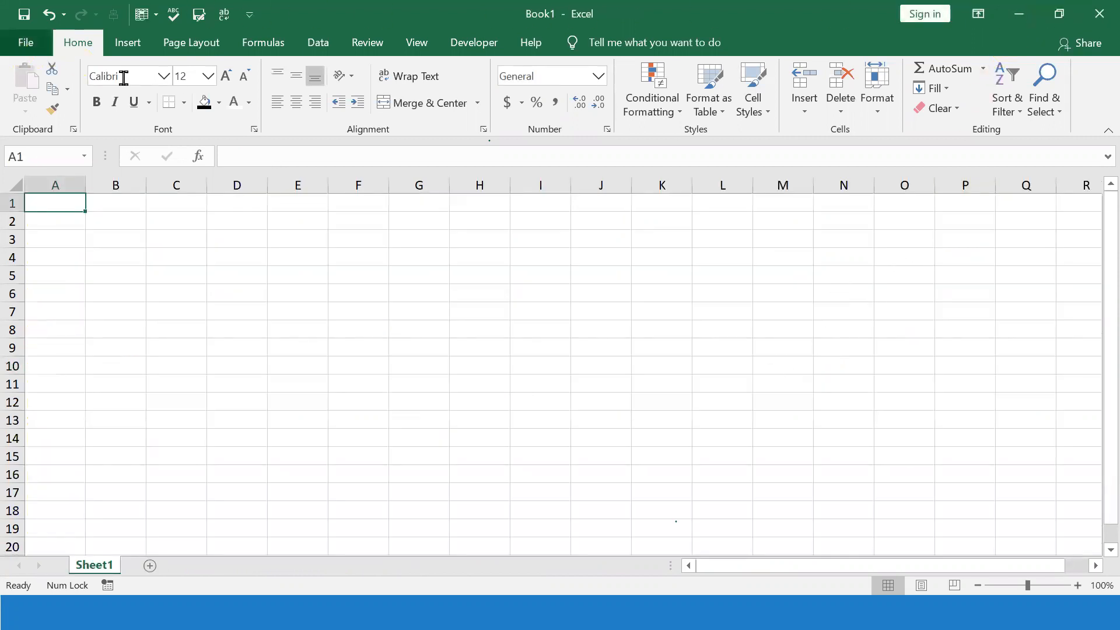
left_click(1088, 22)
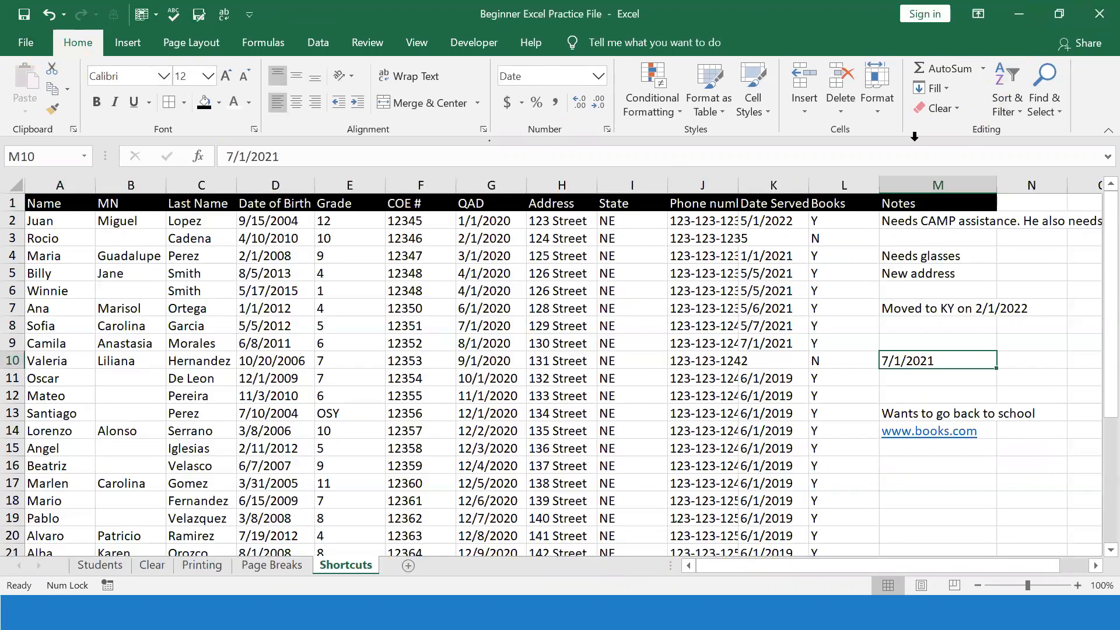
left_click(893, 379)
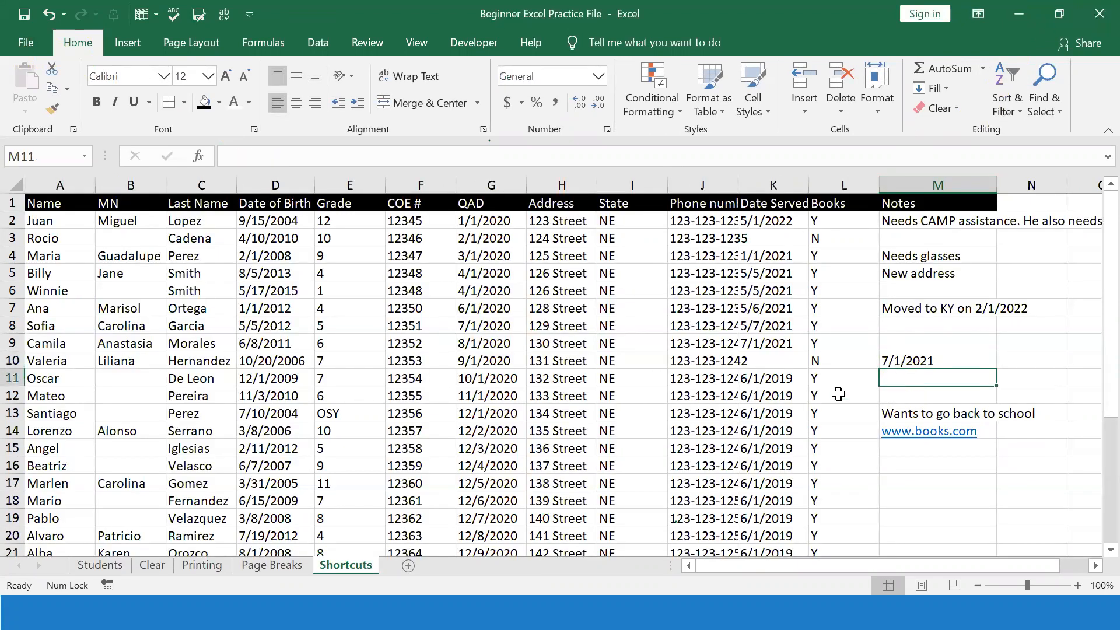
left_click(904, 347)
key("ctrl+s")
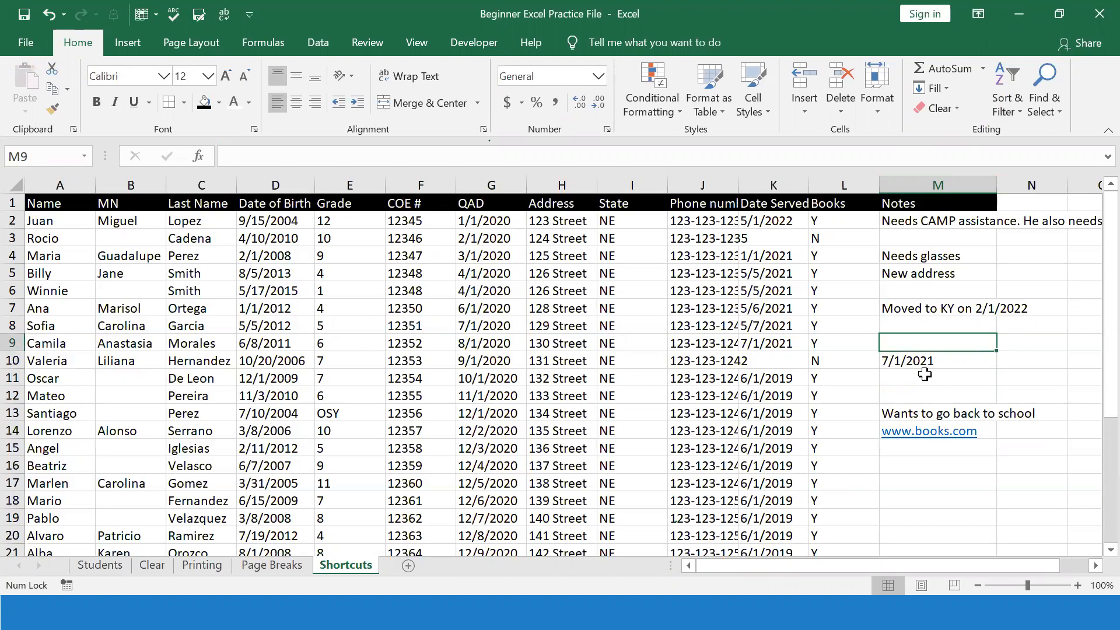
Undo the move of the date from M9 to M10 and clear the copy marquee
key("ctrl+z")
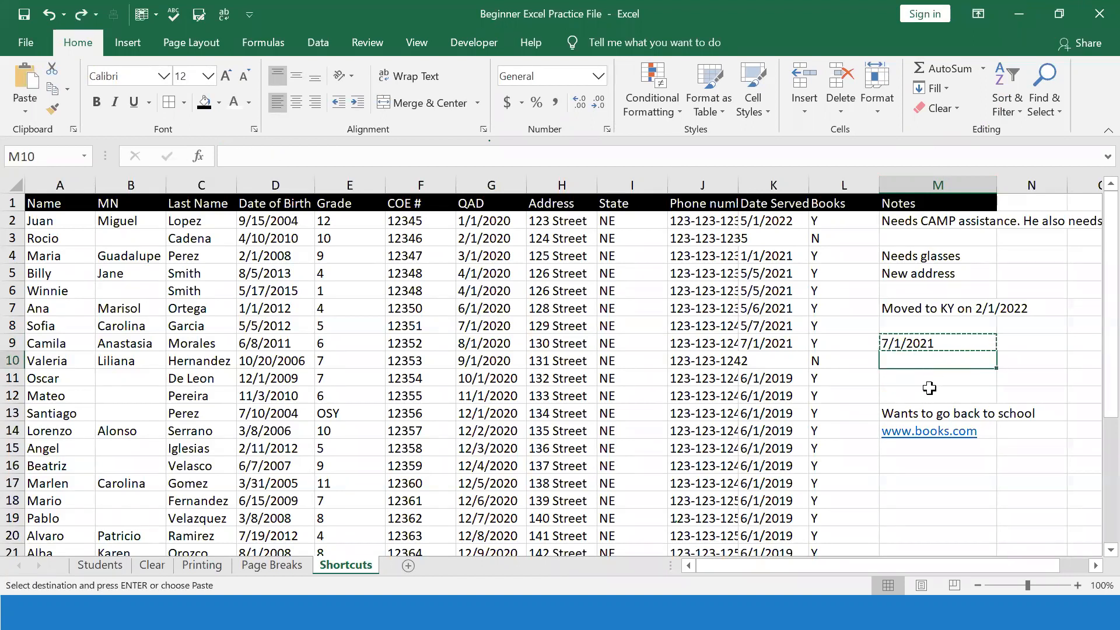
key("Escape")
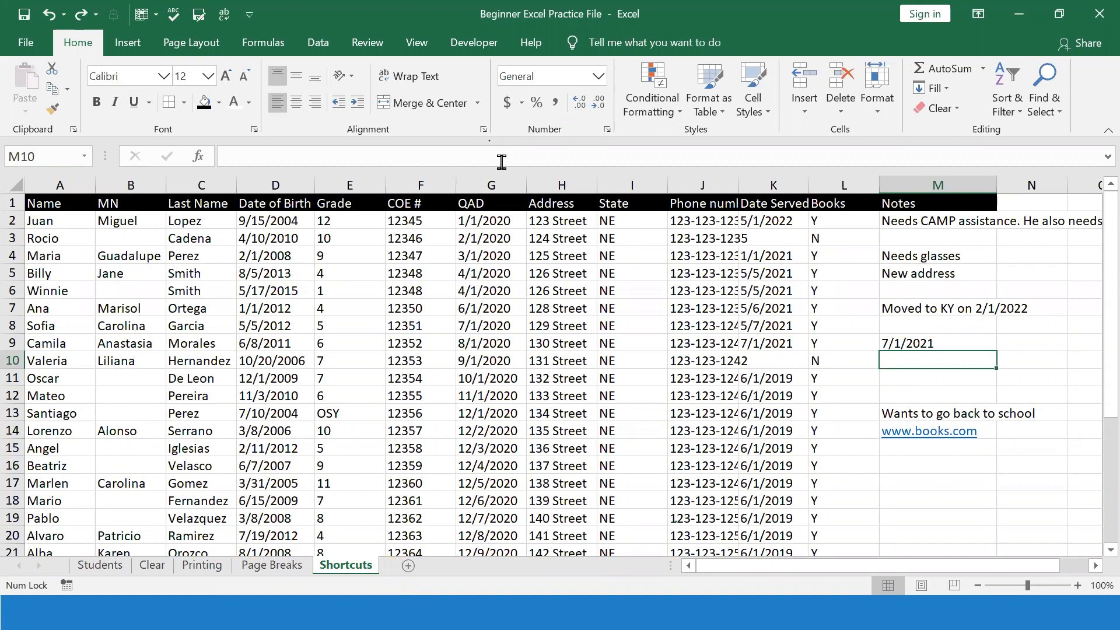
Delete the entire State column and undo the deletion
left_click(629, 186)
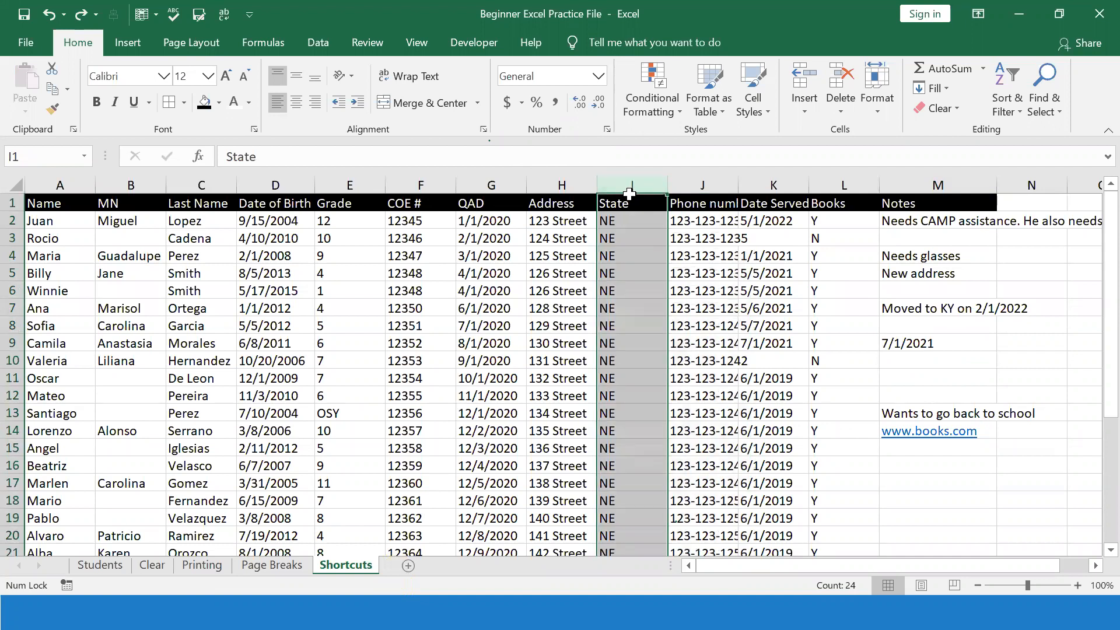
key("ctrl+minus")
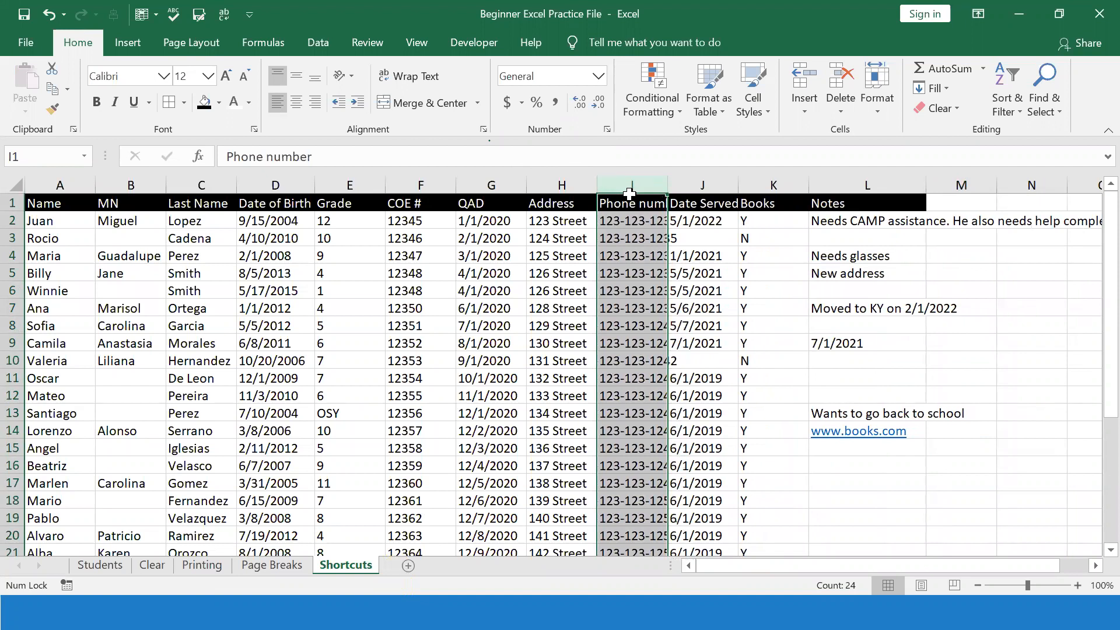
key("ctrl+z")
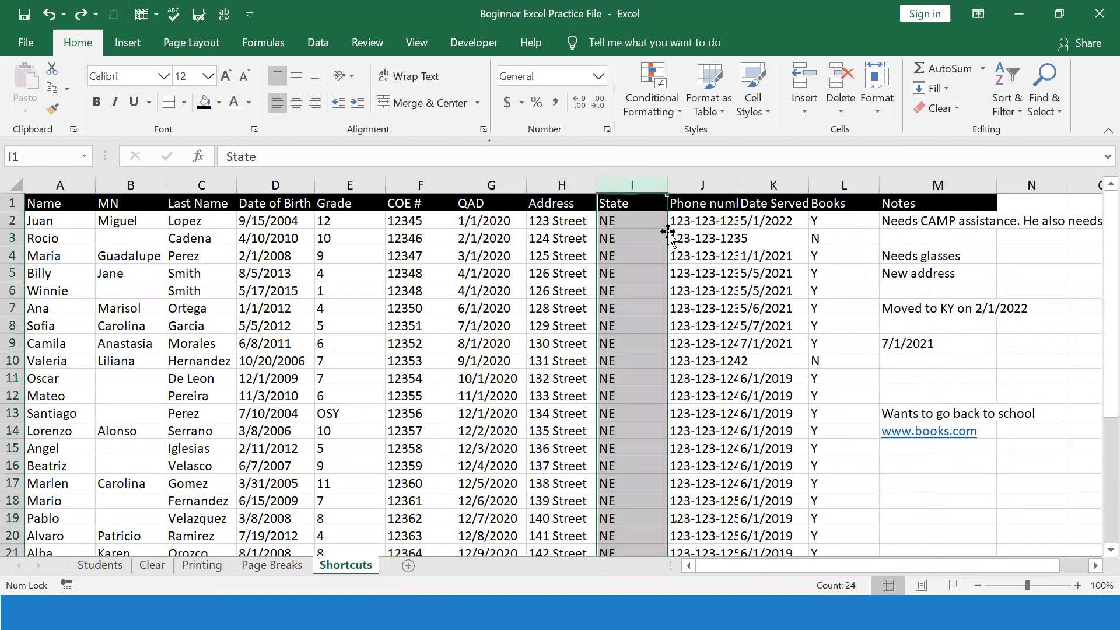
right_click(629, 185)
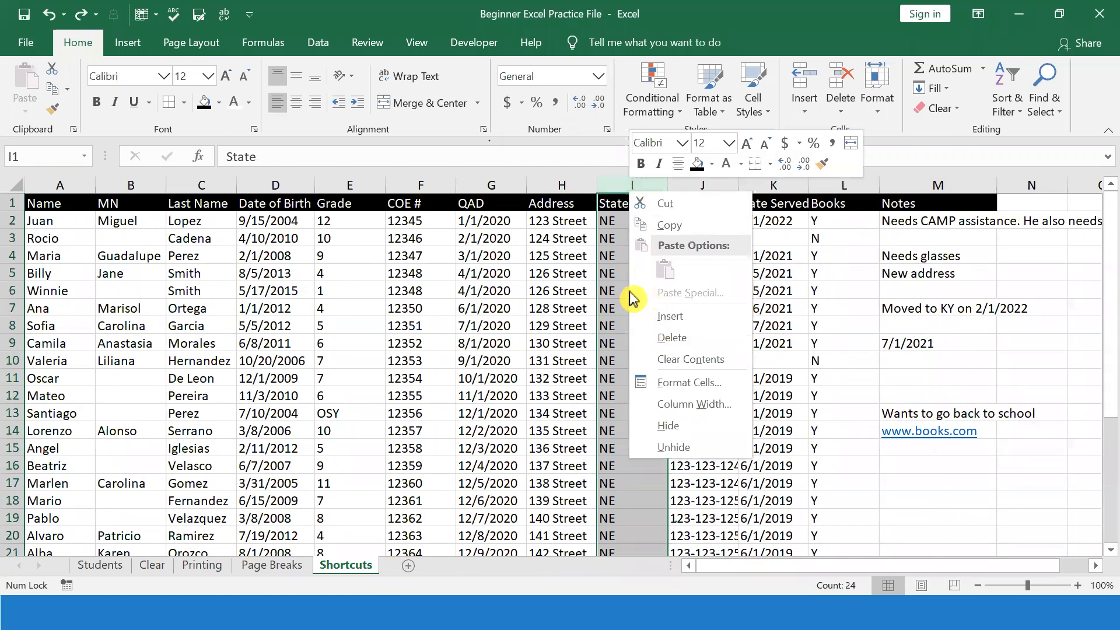
key("Escape")
left_click(641, 240)
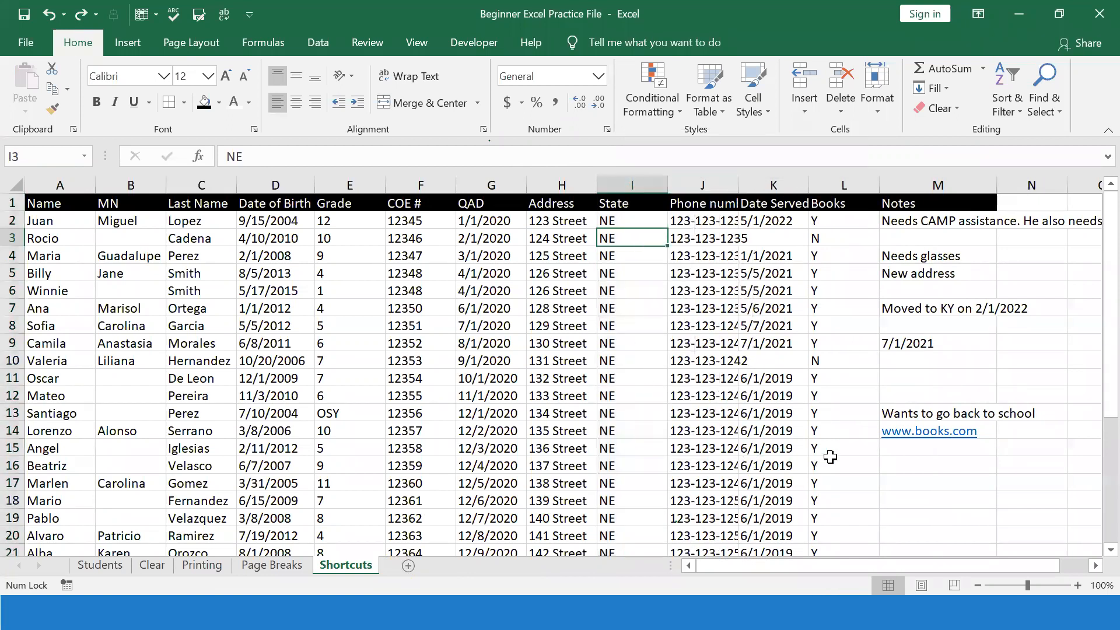
Try editing the link in M14 by removing "books." from the address, and cancel the edit
left_click(844, 436)
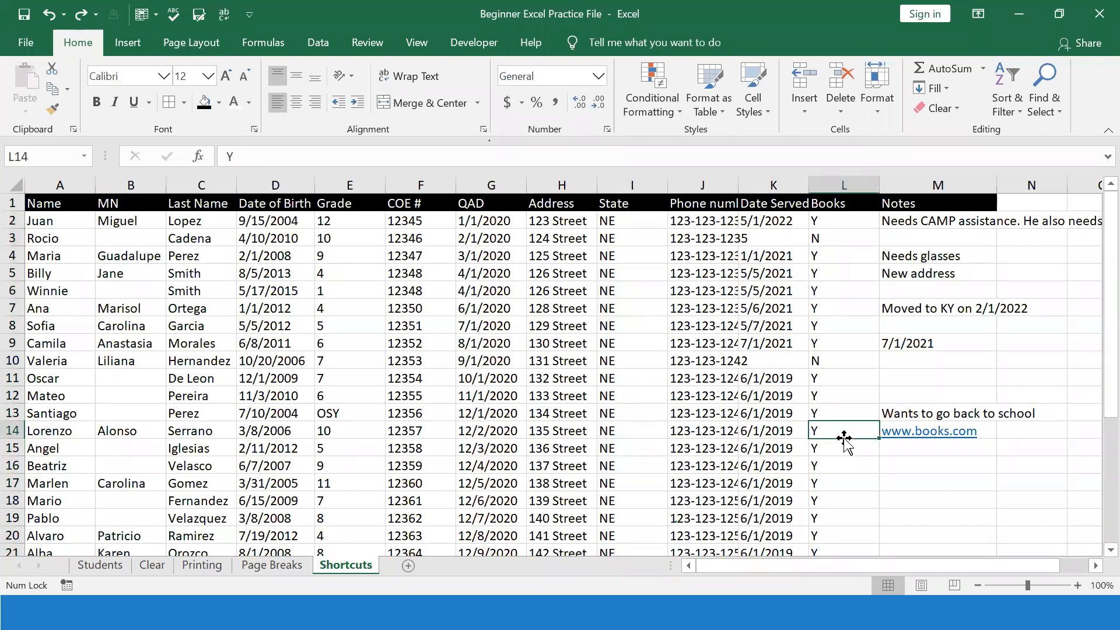
key("Right")
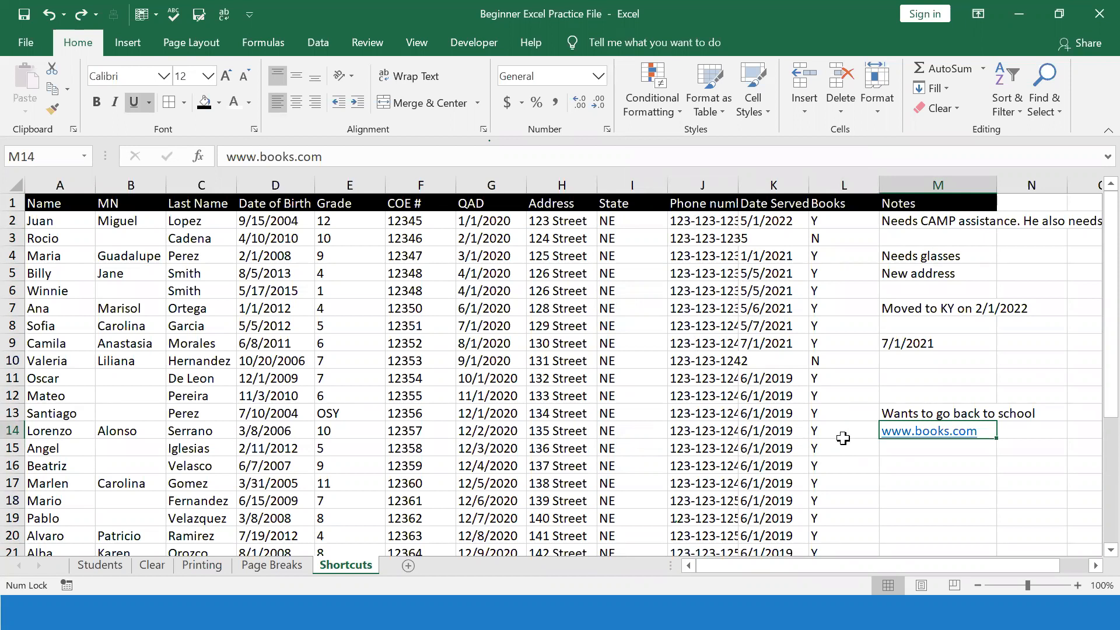
key("F2")
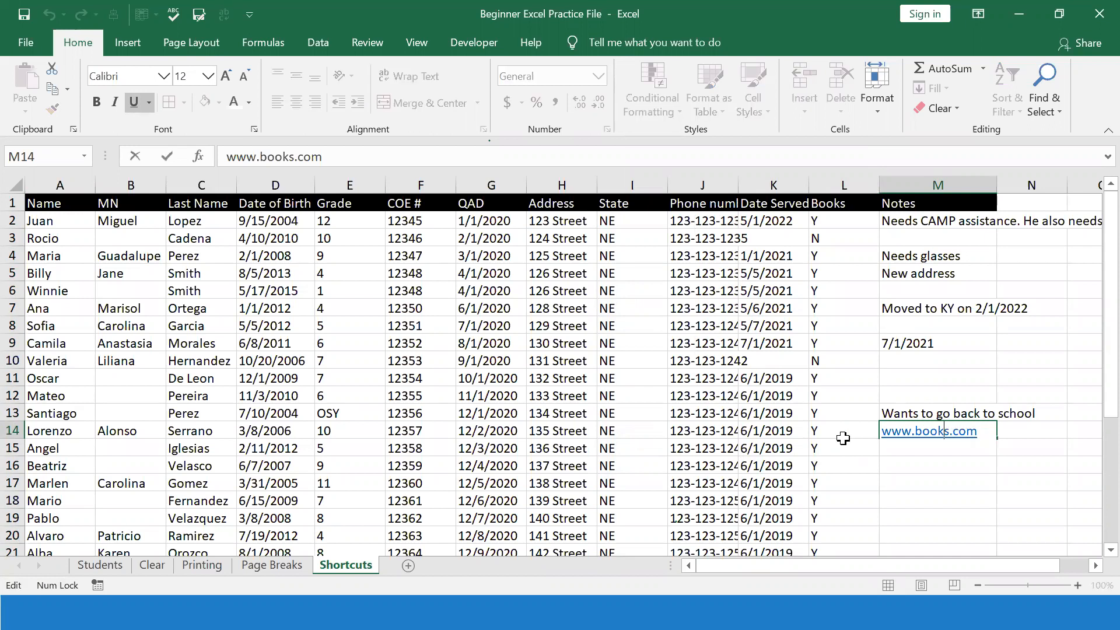
key("BackSpace")
key("BackSpace")
key("BackSpace")
key("BackSpace")
key("BackSpace")
key("BackSpace")
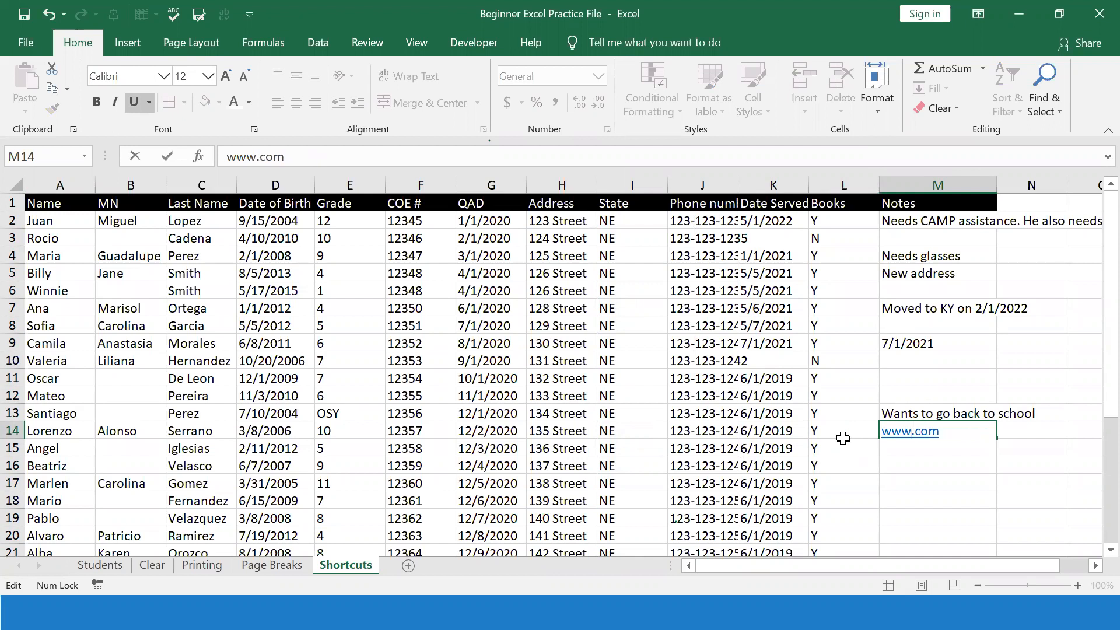
key("Escape")
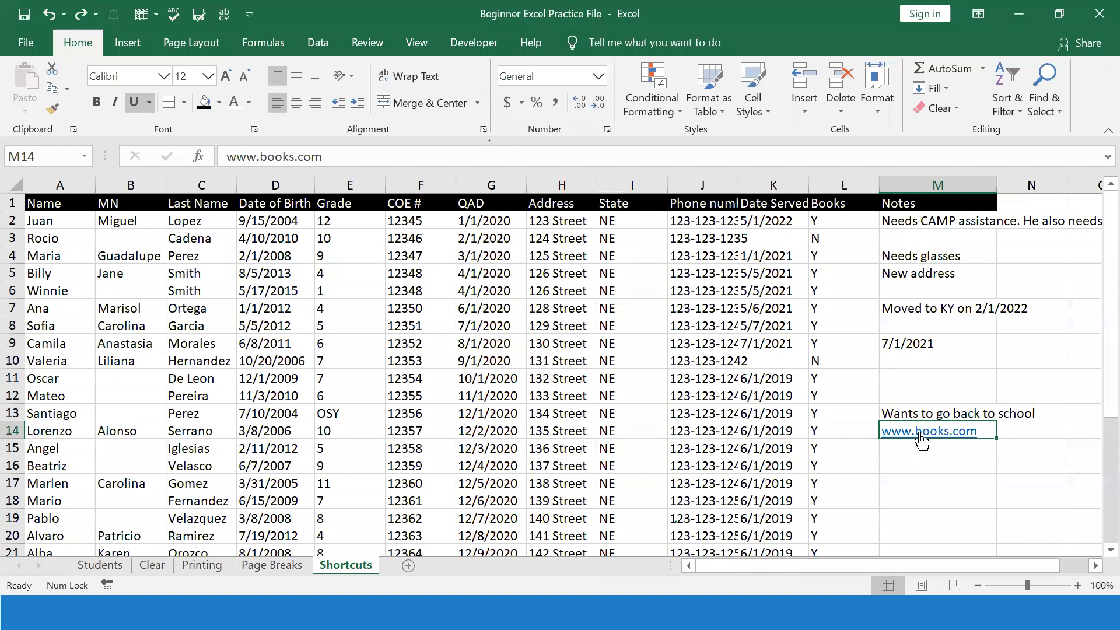
left_click(860, 437)
key("Right")
key("F2")
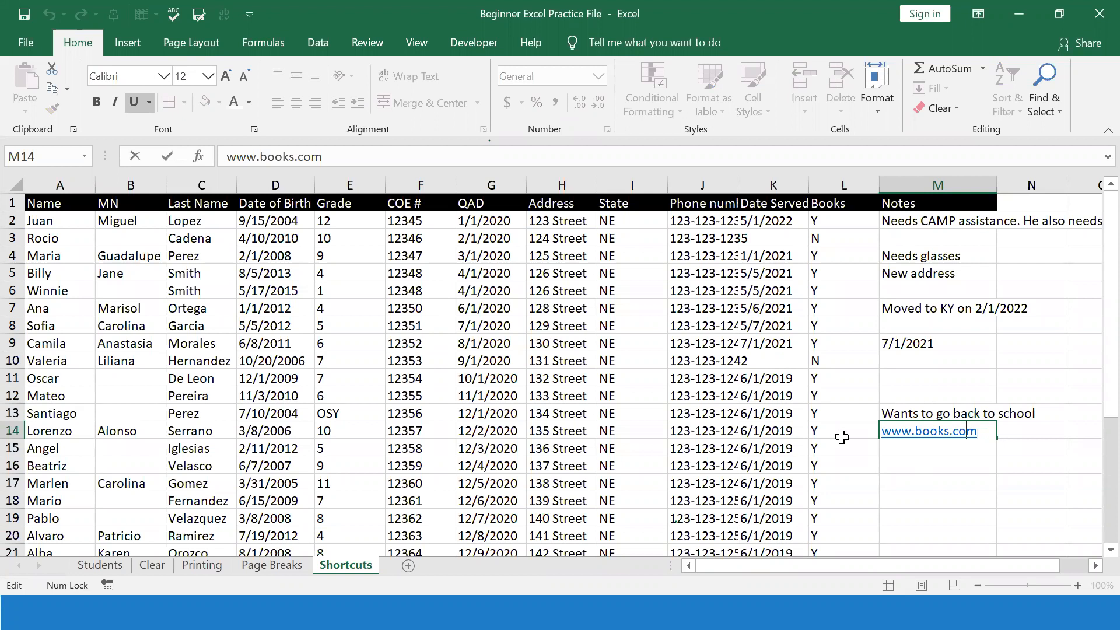
key("Escape")
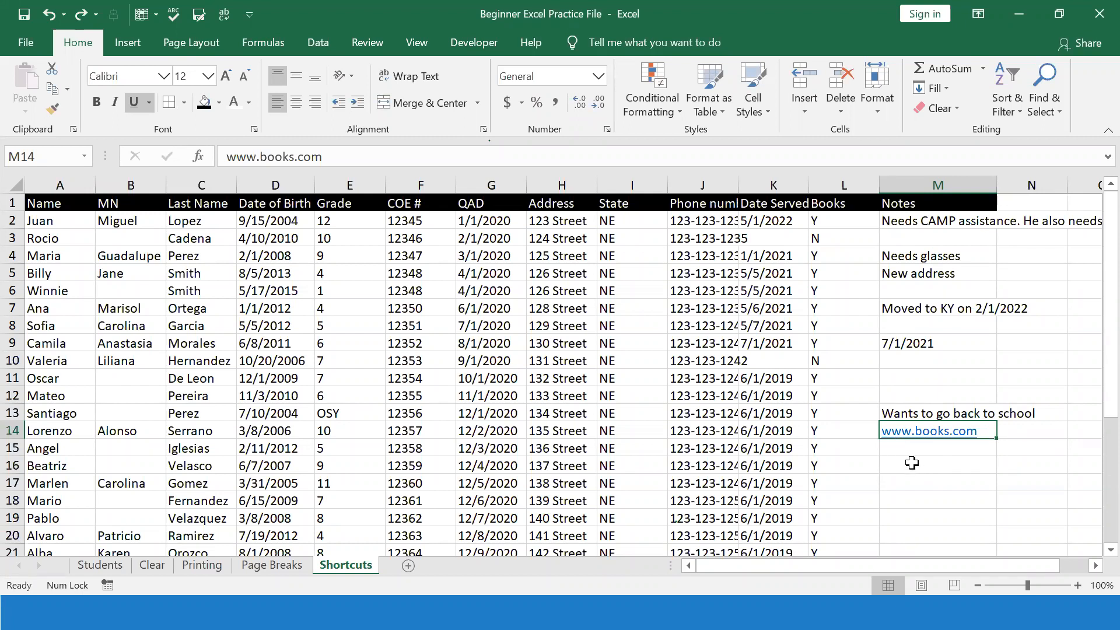
Enter the test text "dfdfdsf" in cell M160, far below the data in the Notes column
scroll(911, 463, "down", 16)
scroll(912, 465, "down", 19)
scroll(912, 465, "down", 12)
left_click(945, 530)
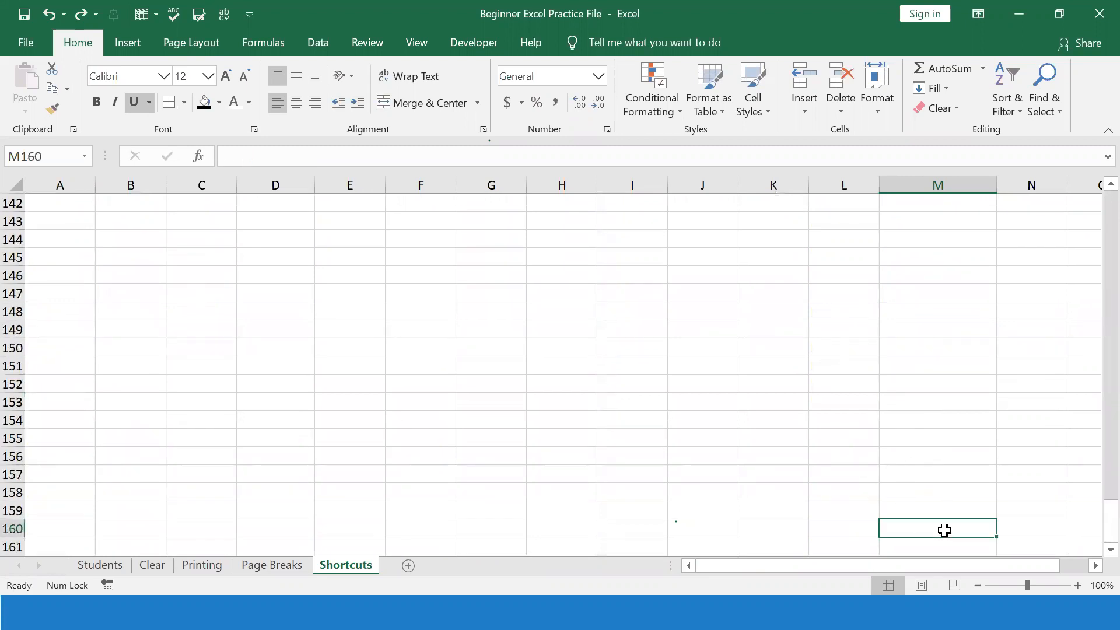
type("dfdfdsf")
left_click(966, 506)
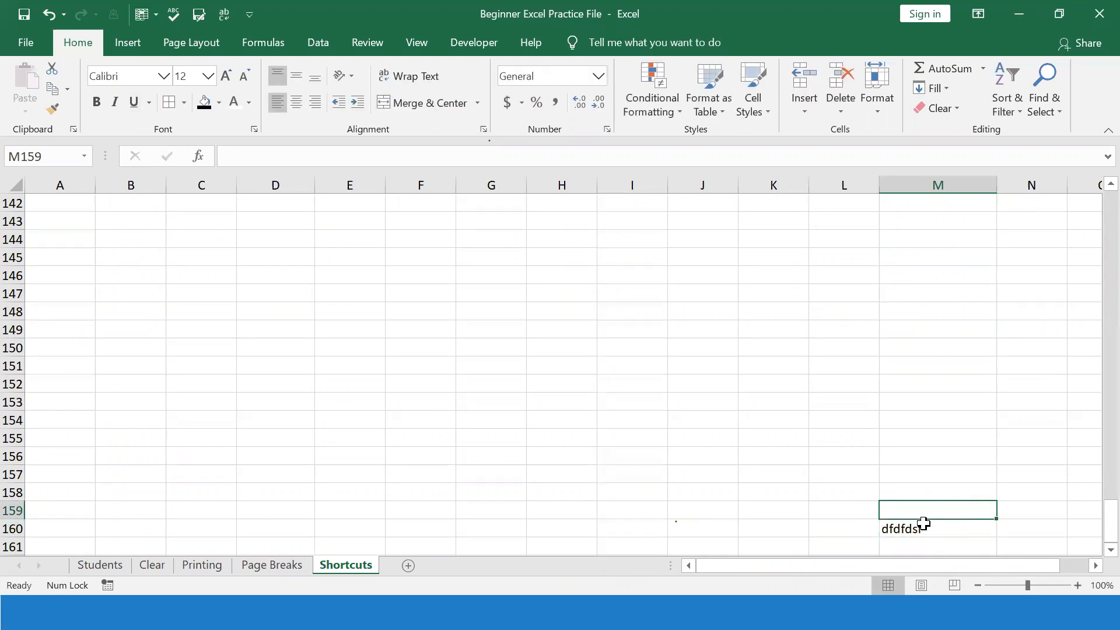
Jump from cell M160 to the sheet's first cell and back to its last used cell
scroll(866, 495, "up", 8)
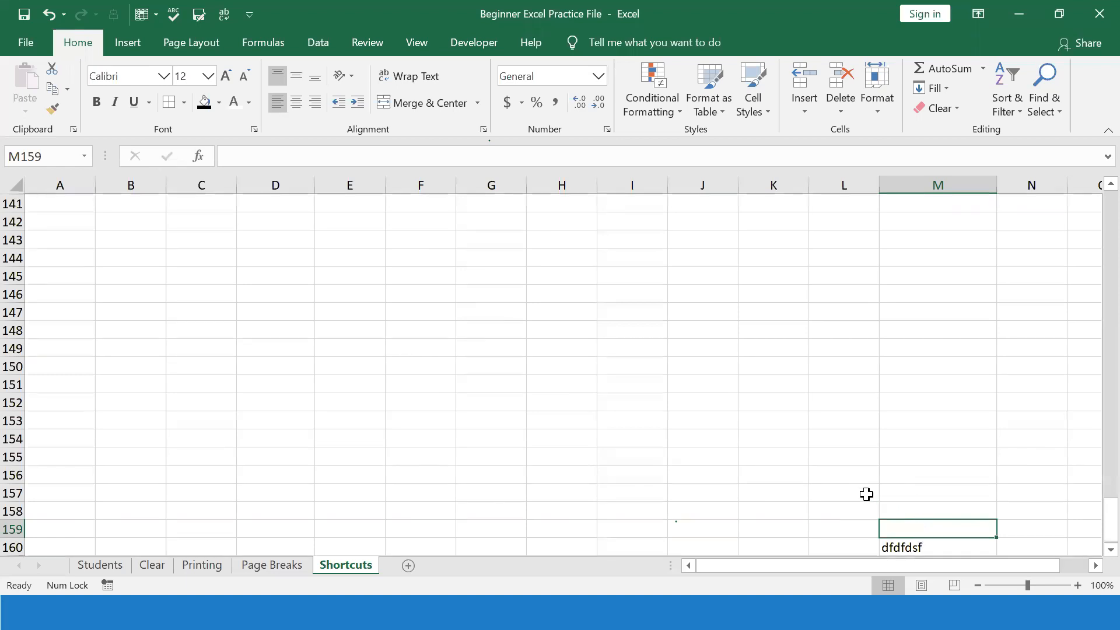
scroll(866, 495, "down", 9)
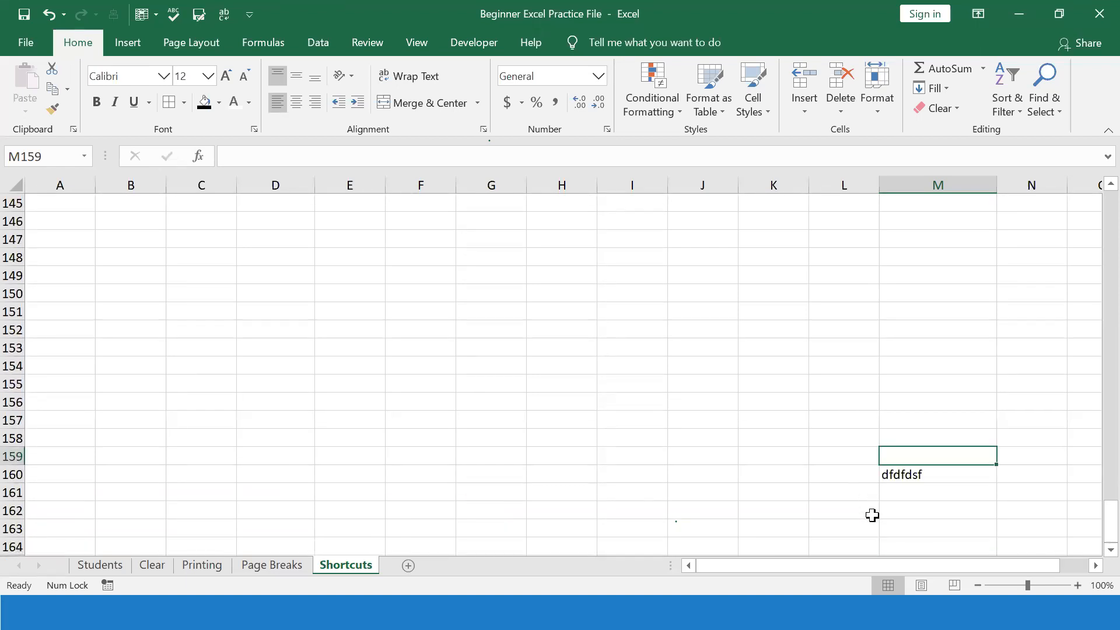
left_click(921, 477)
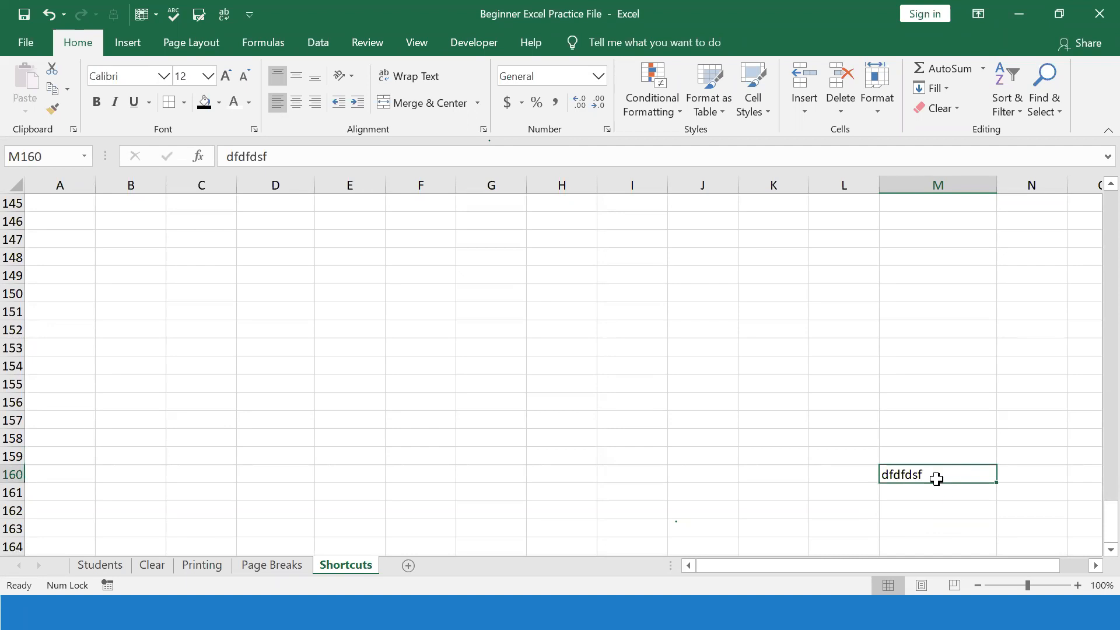
key("ctrl+Home")
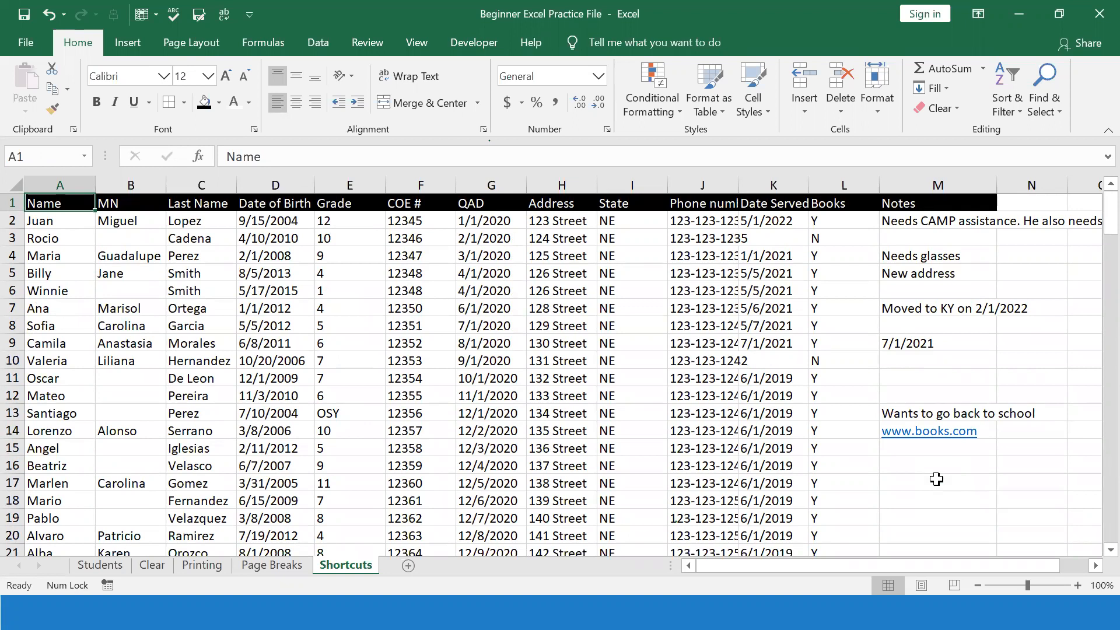
key("ctrl+End")
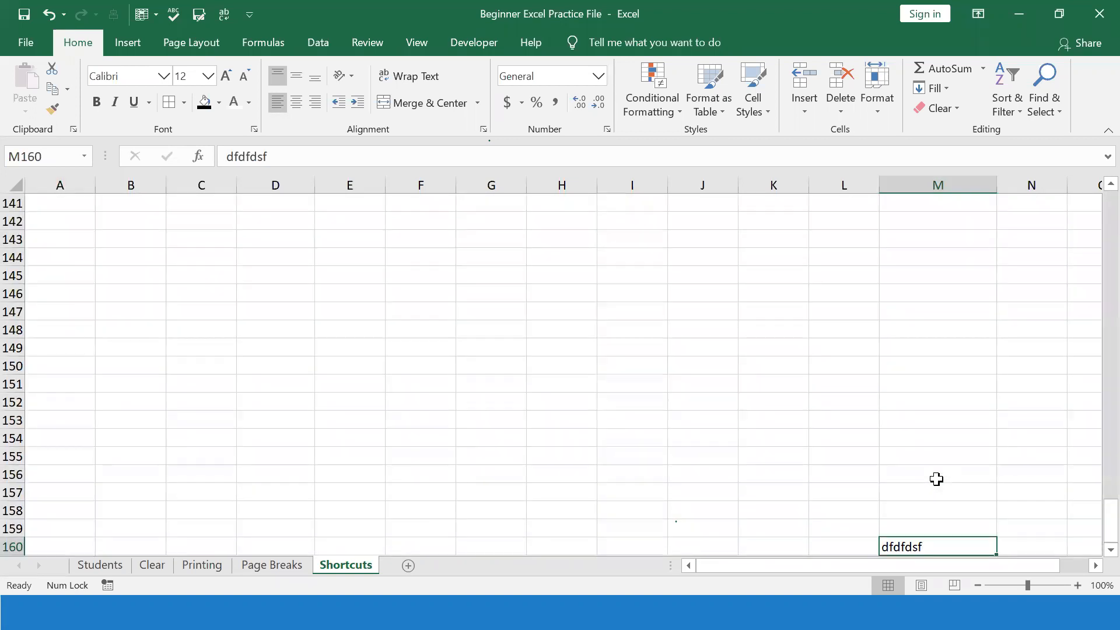
Clear the cell contents at the end of the used range and return to cell A1
key("Right")
key("Delete")
key("ctrl+Home")
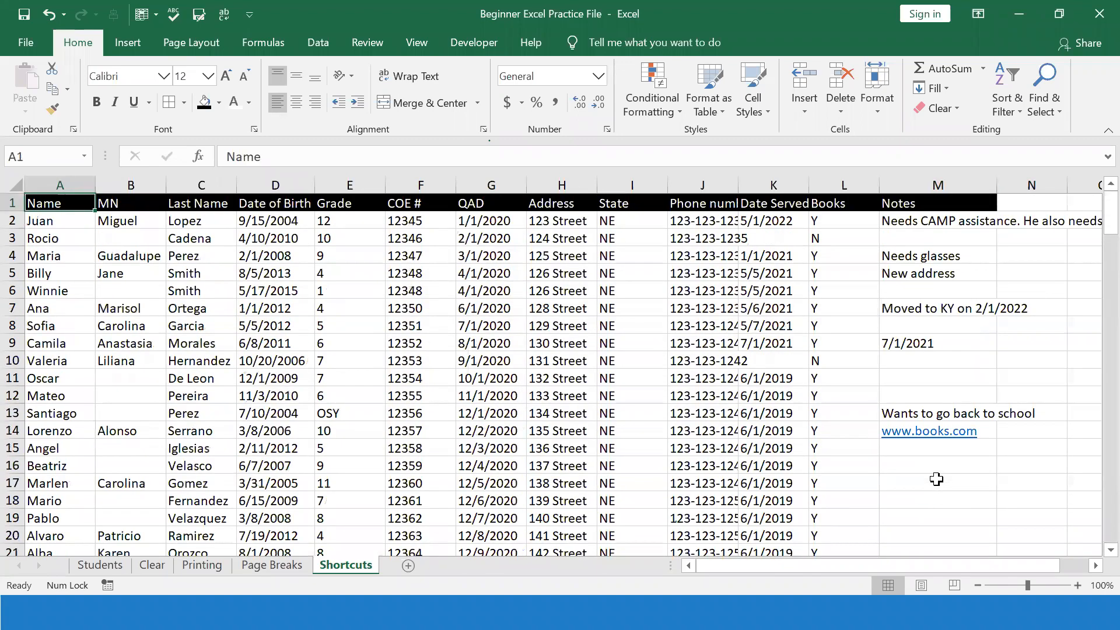
scroll(870, 414, "down", 6)
scroll(864, 414, "up", 6)
left_click(180, 223)
left_click(68, 222)
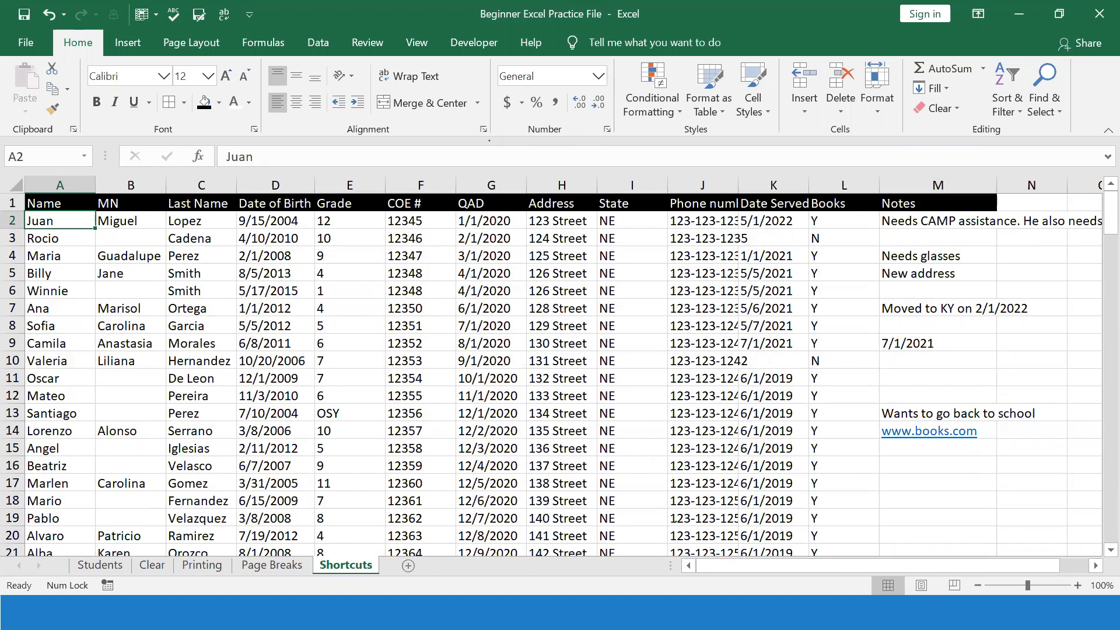
left_click(836, 370)
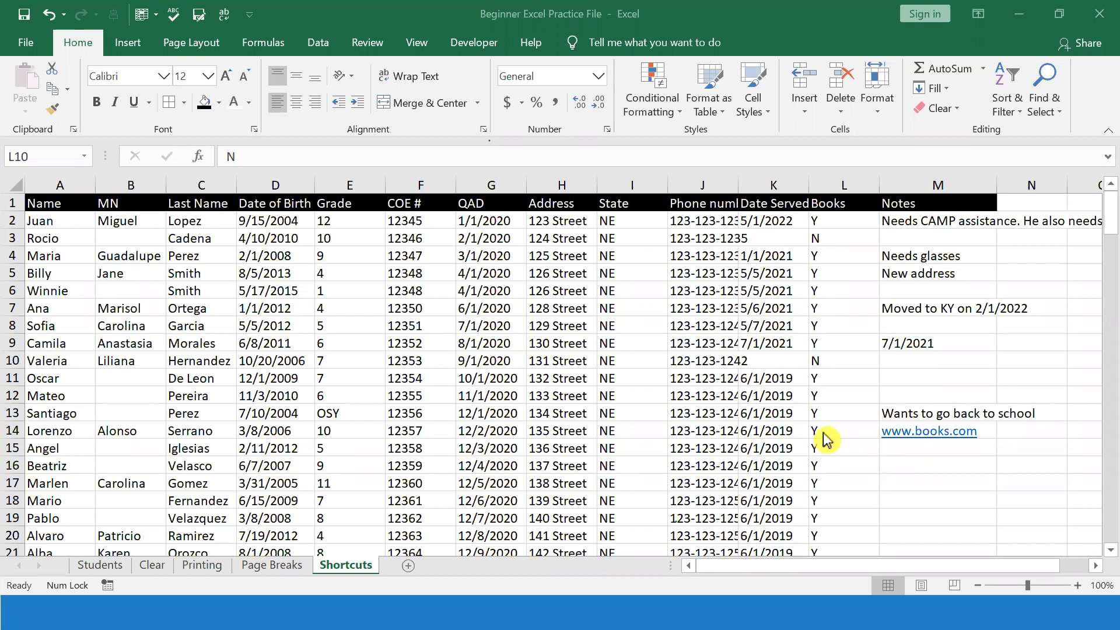
Move the selection one cell at a time along row 11 from the State column to the Notes column
left_click(760, 456)
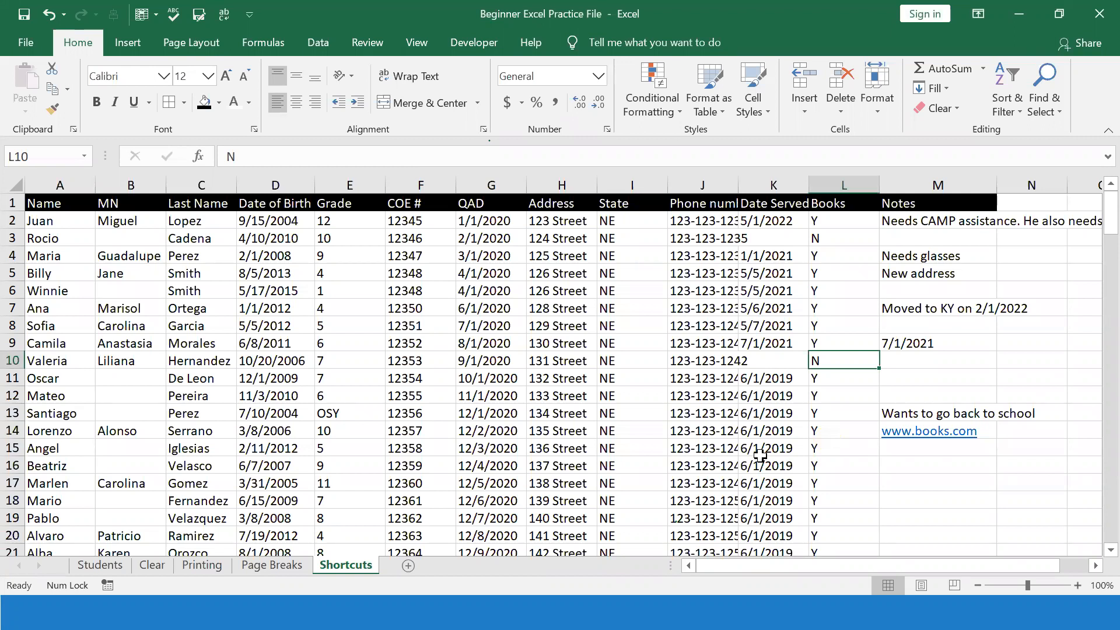
left_click(634, 378)
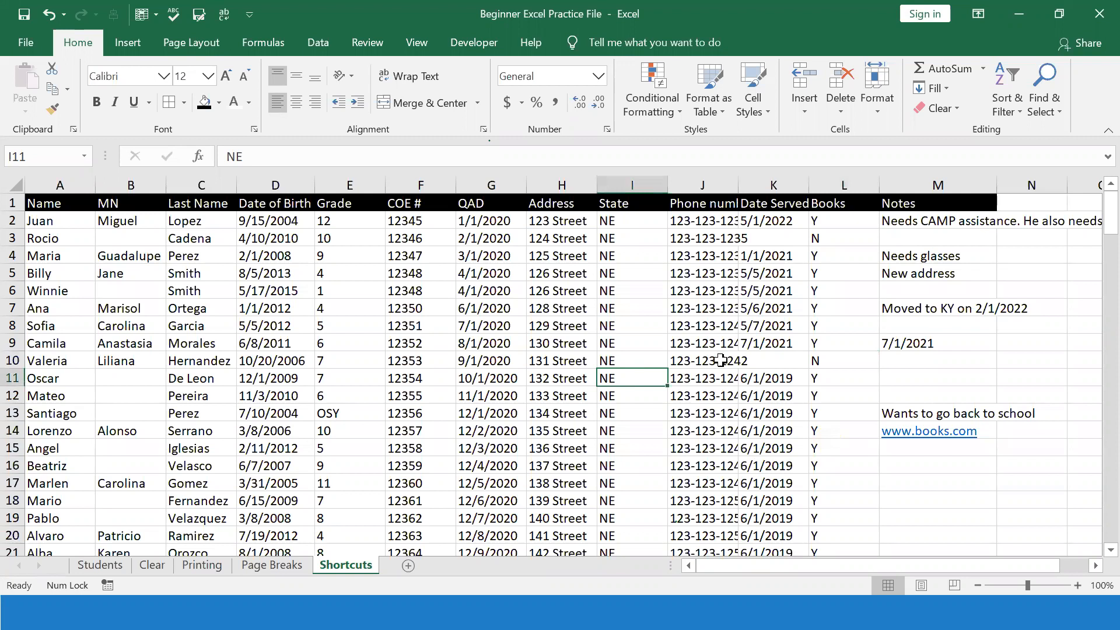
key("Right")
key("Right")
key("Right")
key("Right")
key("Right")
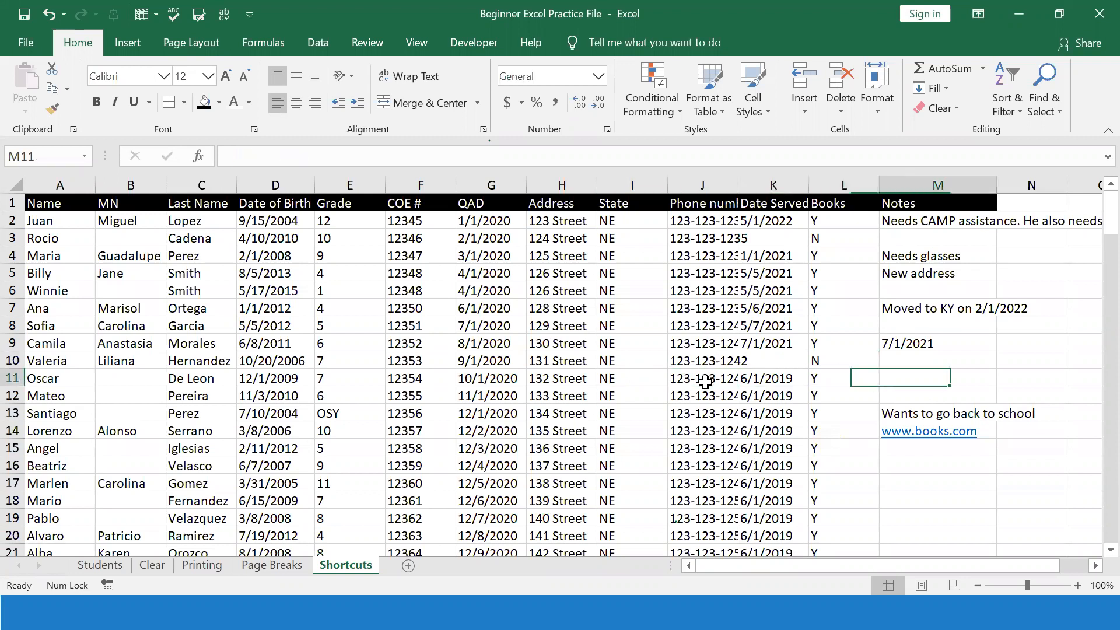
Move the selection rightward one cell at a time along row 12, starting from the Grade column
left_click(327, 392)
key("Right")
key("Right")
key("Right")
key("Right")
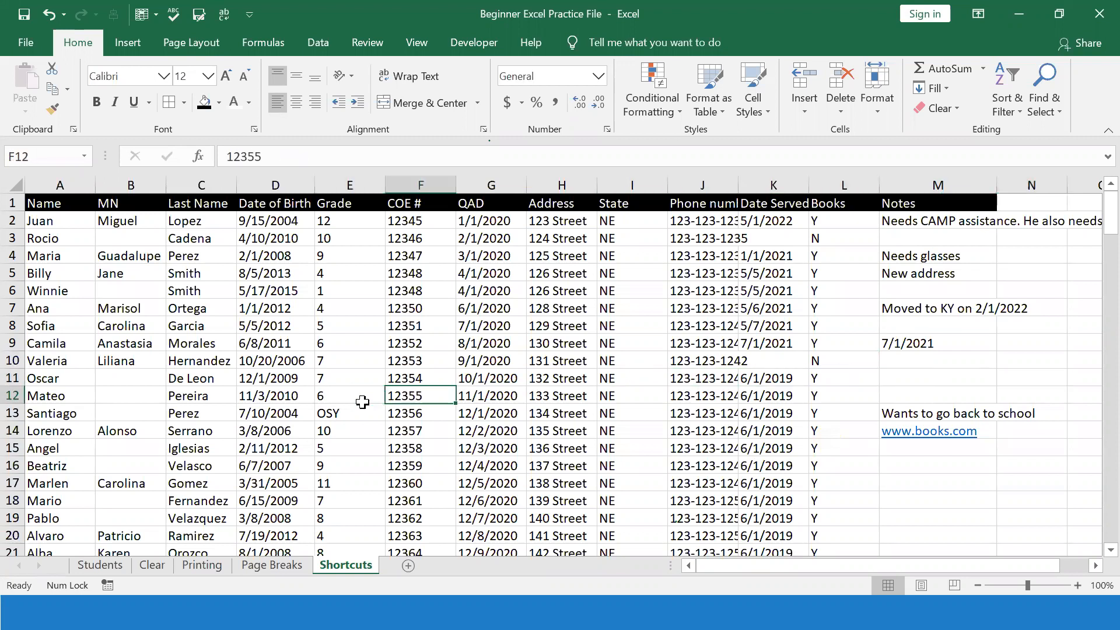
Move the selection one cell at a time along row 11 from the Date of Birth column to the State column
left_click(446, 382)
left_click(582, 358)
left_click(664, 363)
left_click(262, 377)
key("Right")
key("Right")
key("Right")
key("Right")
key("Right")
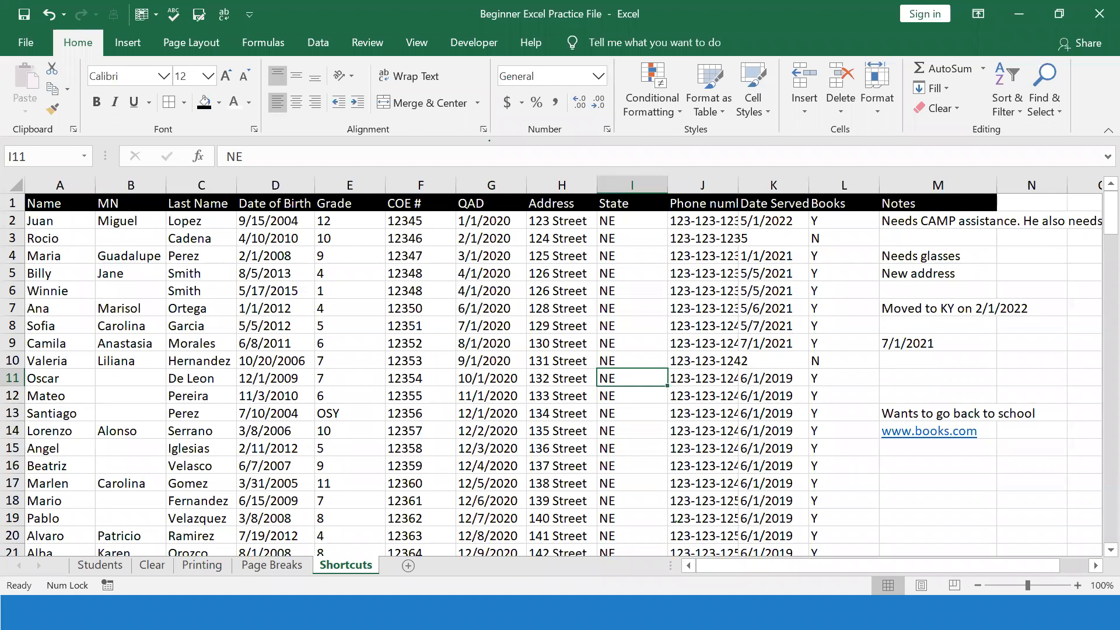
Switch to the PowerPoint slideshow, show the Finding and Removing Duplicates slide, and return to the Excel workbook
key("ctrl+n")
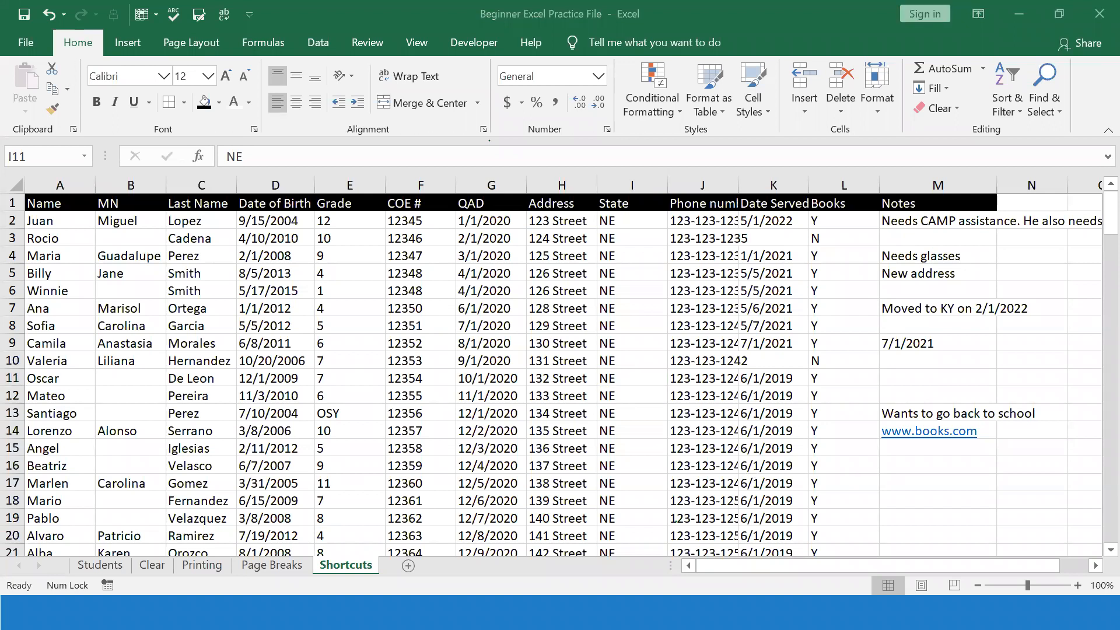
key("alt+Tab")
left_click(817, 504)
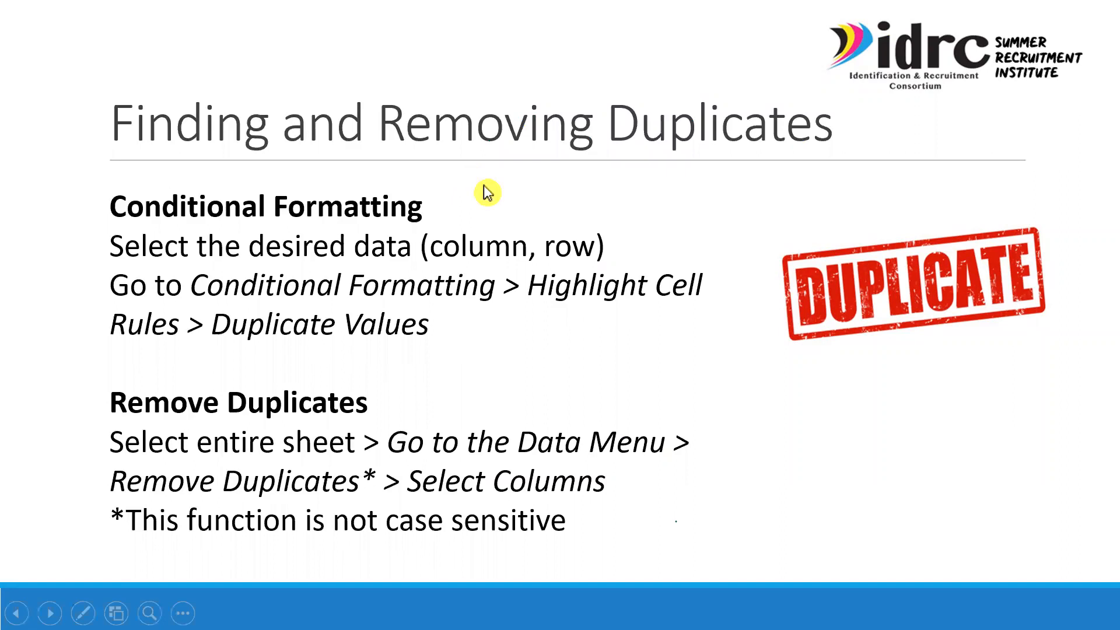
key("alt+Tab")
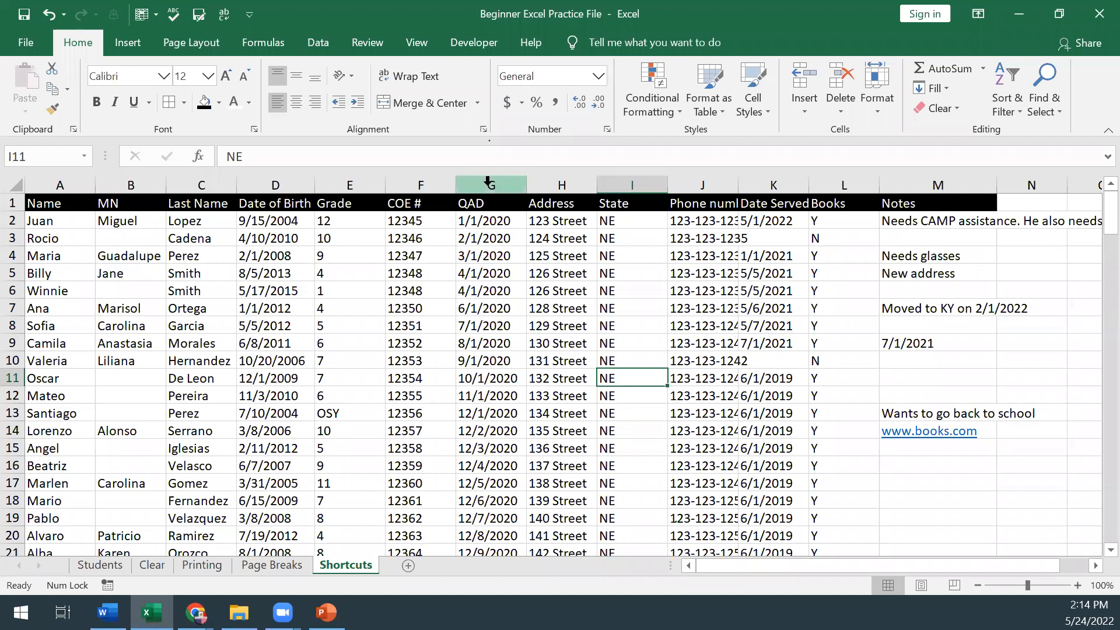
Highlight the duplicate values in the QAD column using Yellow Fill with Dark Yellow Text, and inspect the highlighted cells
left_click(488, 182)
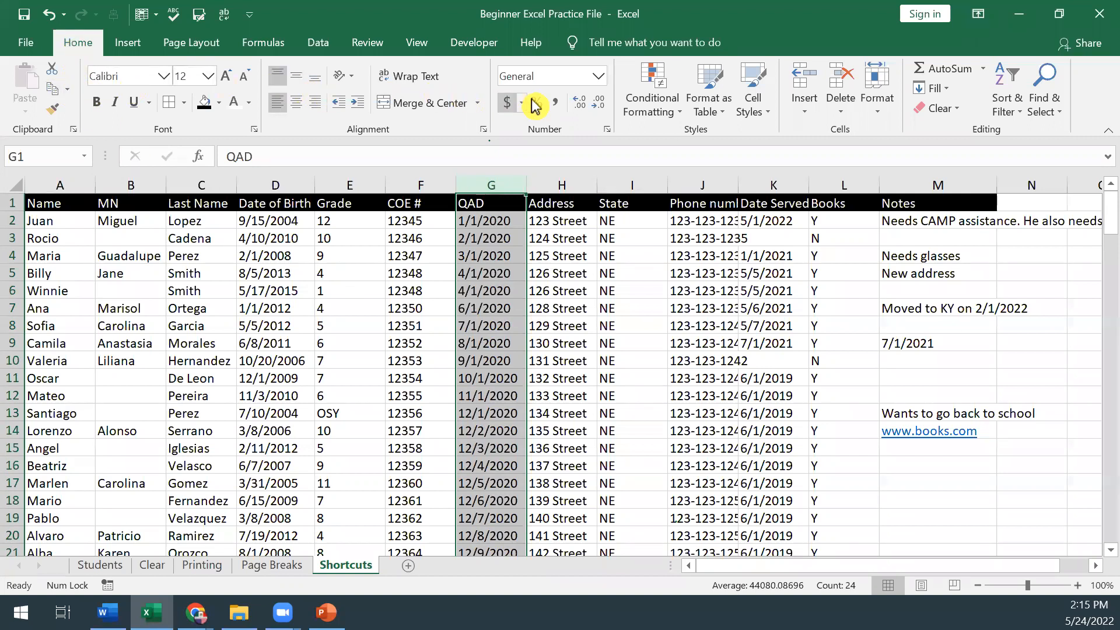
left_click(676, 111)
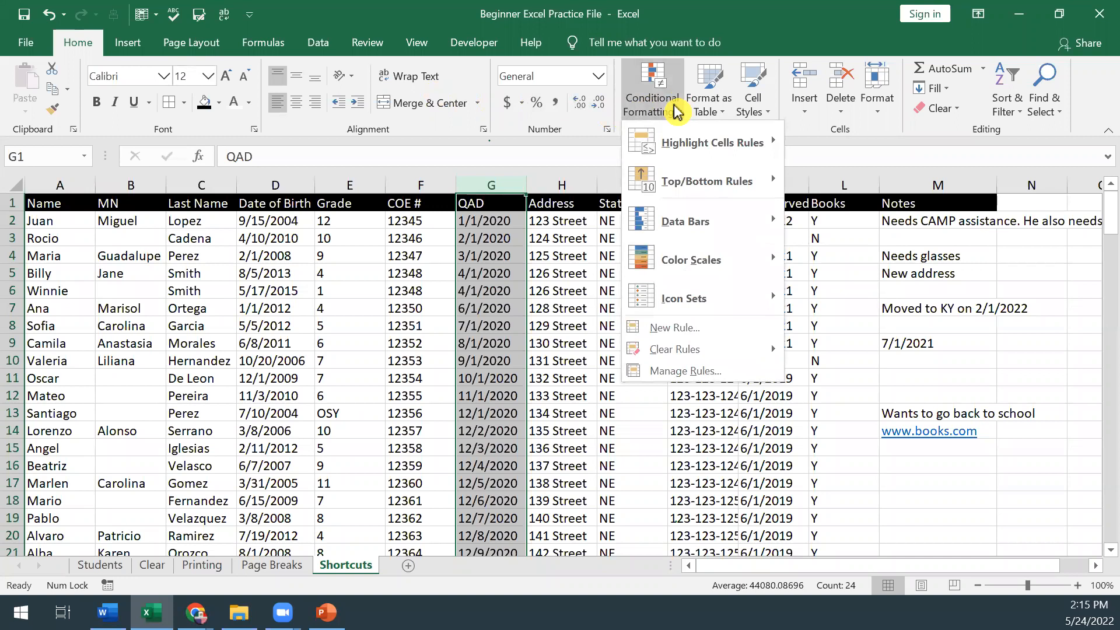
mouse_move(703, 145)
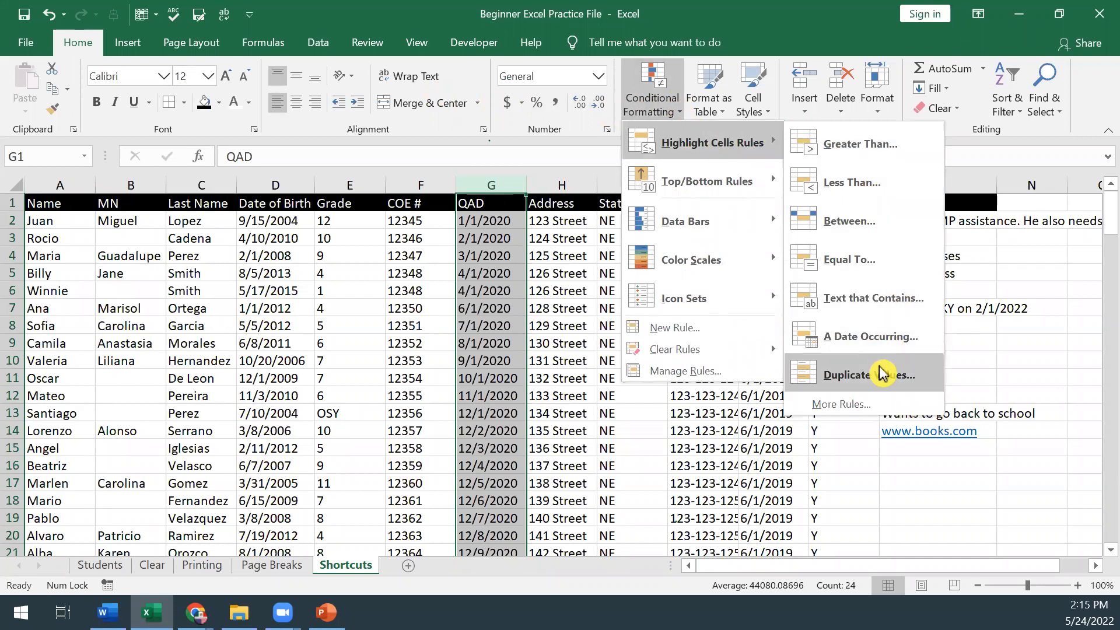
left_click(880, 381)
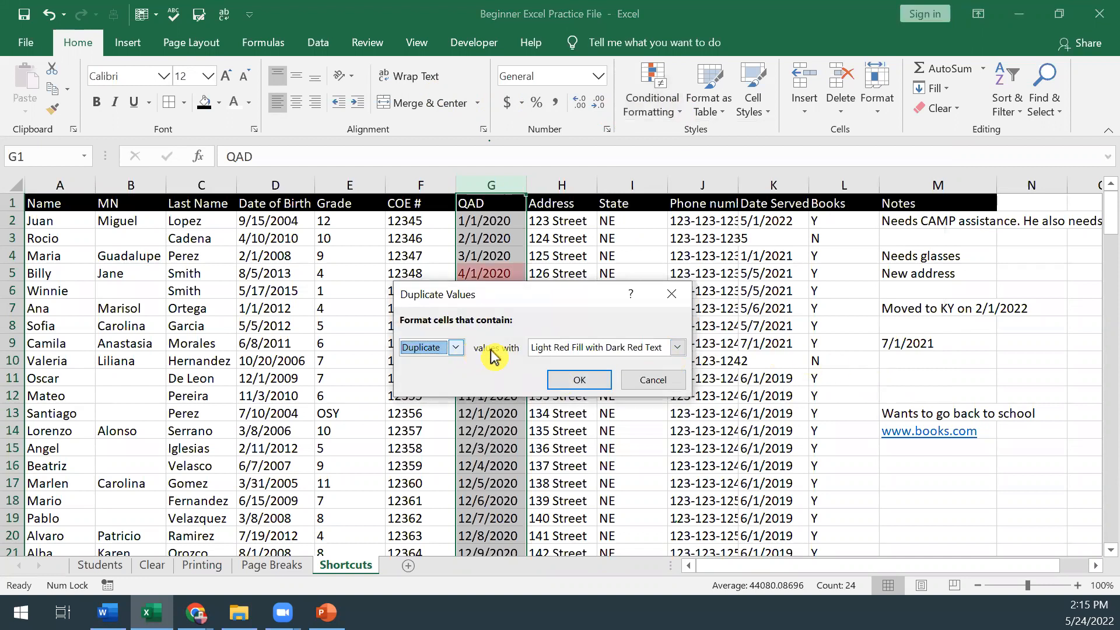
left_click(677, 348)
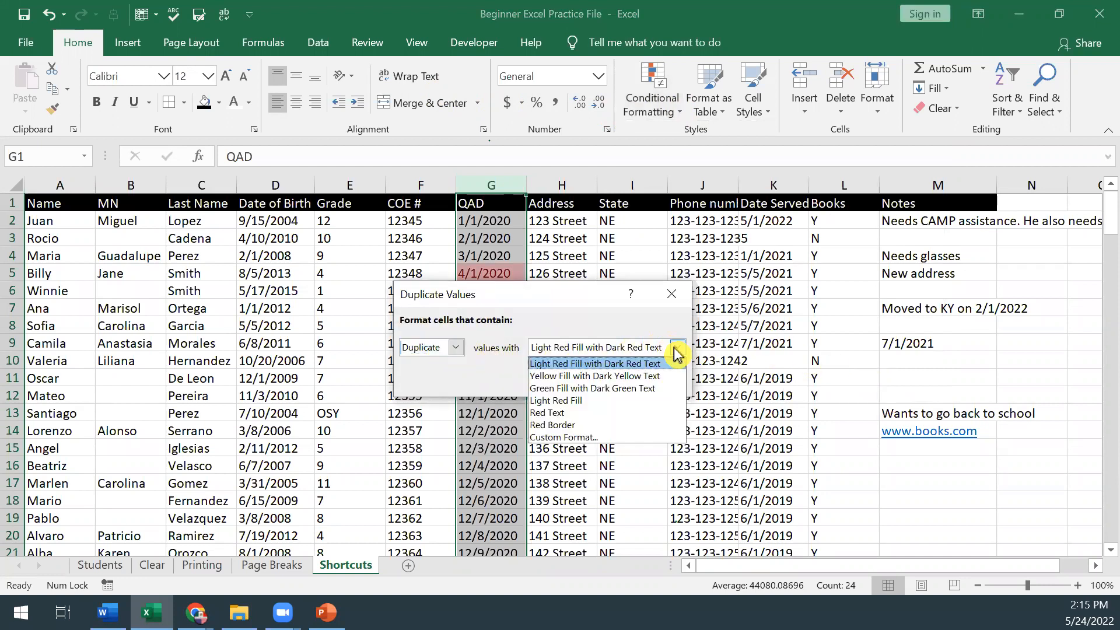
left_click(635, 376)
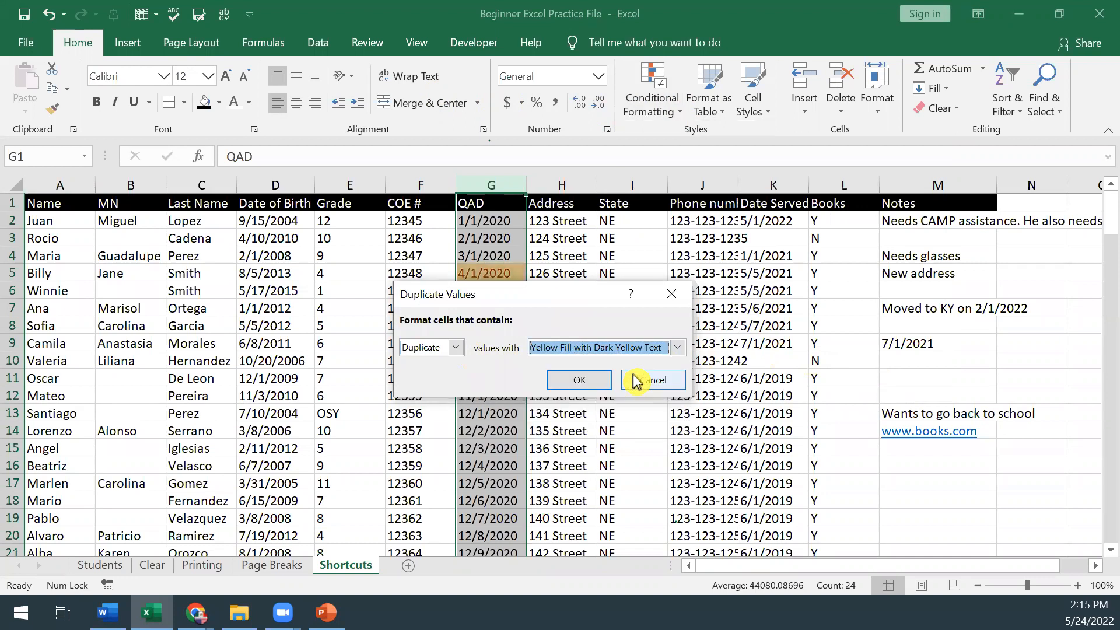
left_click(569, 380)
left_click(473, 308)
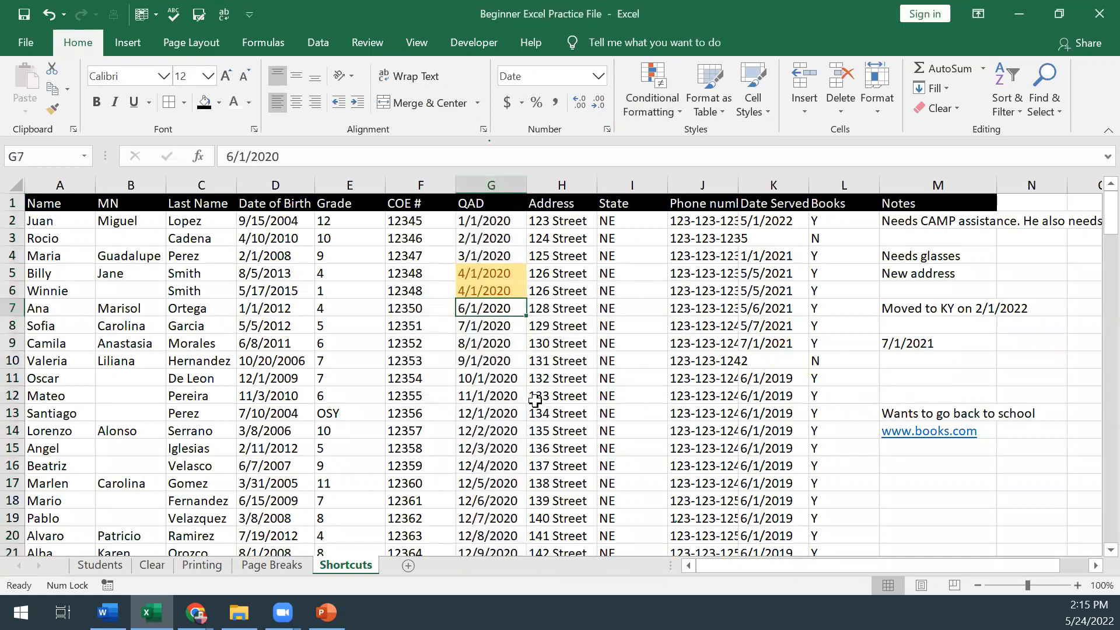
scroll(512, 388, "down", 3)
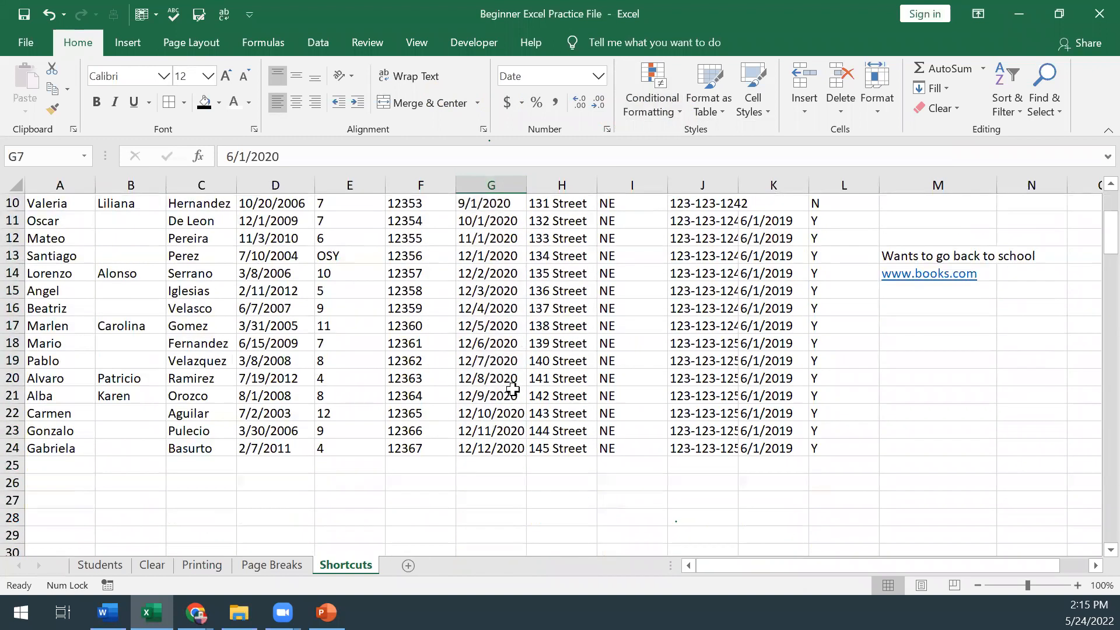
scroll(512, 389, "up", 3)
left_click(502, 269)
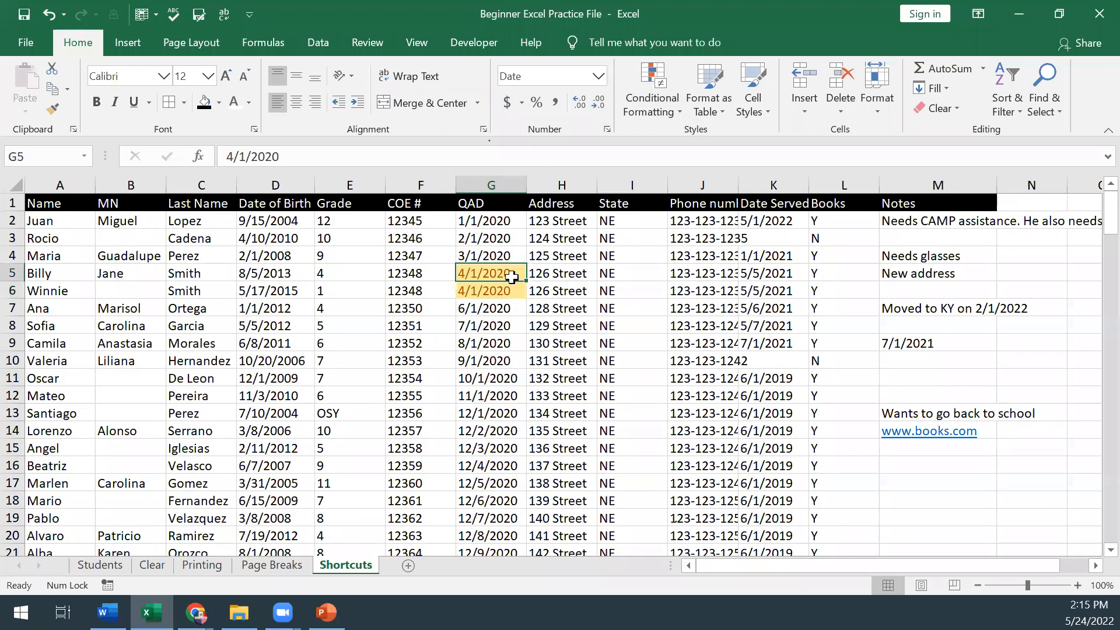
left_click(501, 294)
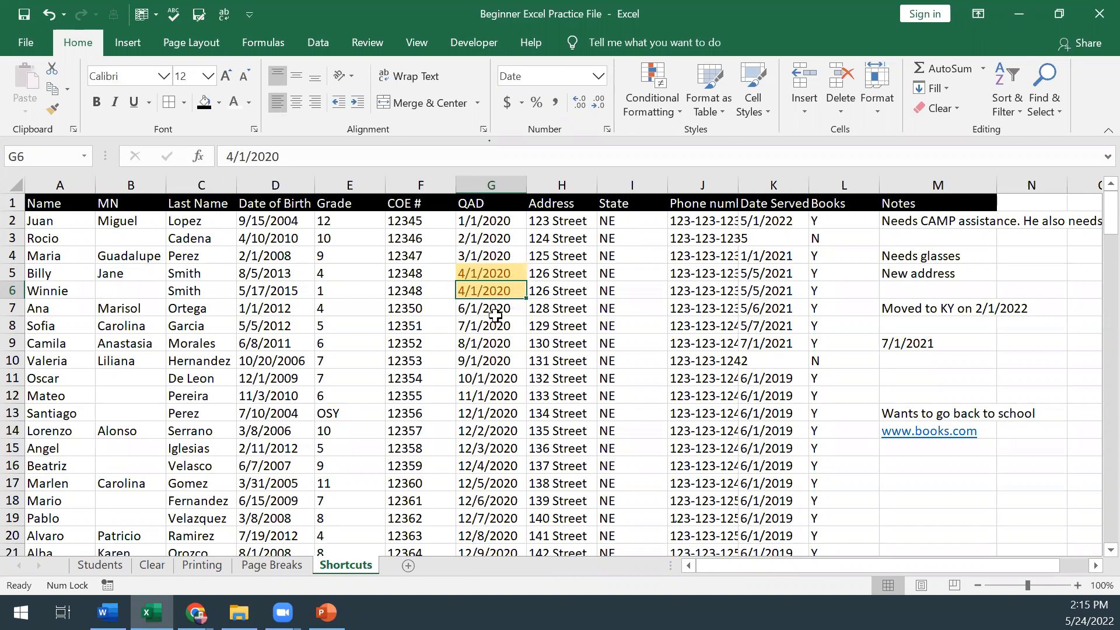
Remove duplicate rows from the entire sheet, treating the first row as headers and comparing only the QAD column
left_click(11, 182)
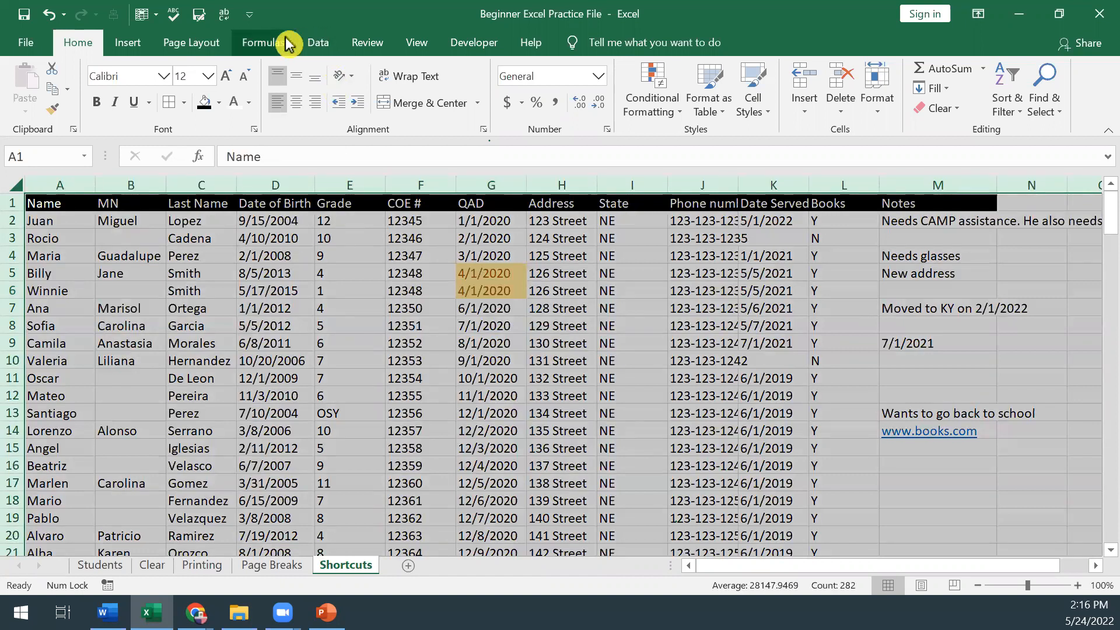
left_click(315, 47)
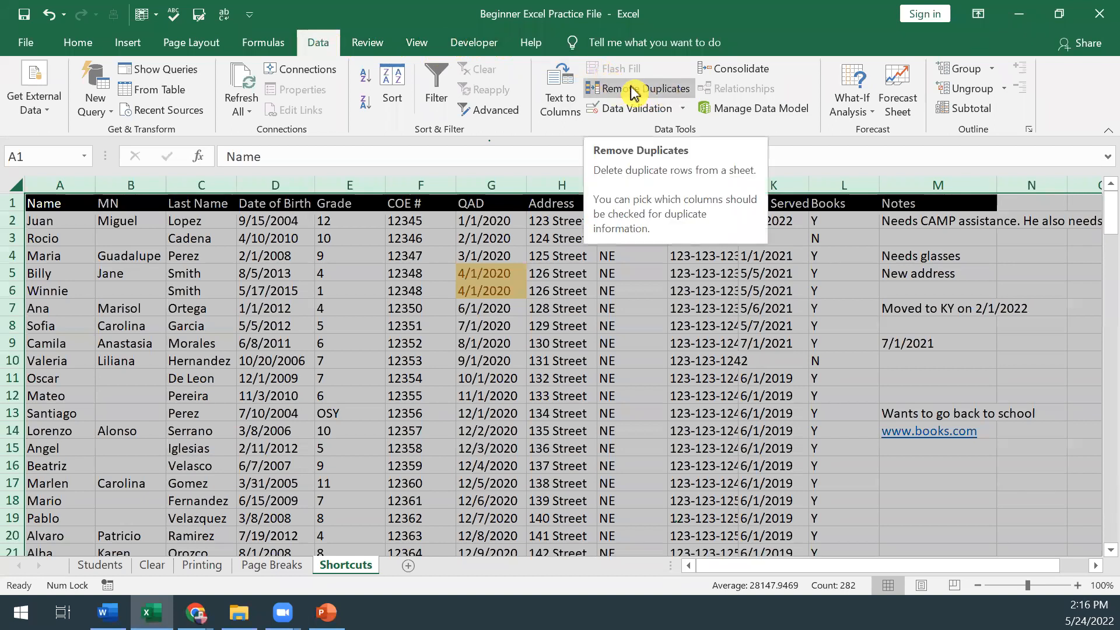
left_click(669, 95)
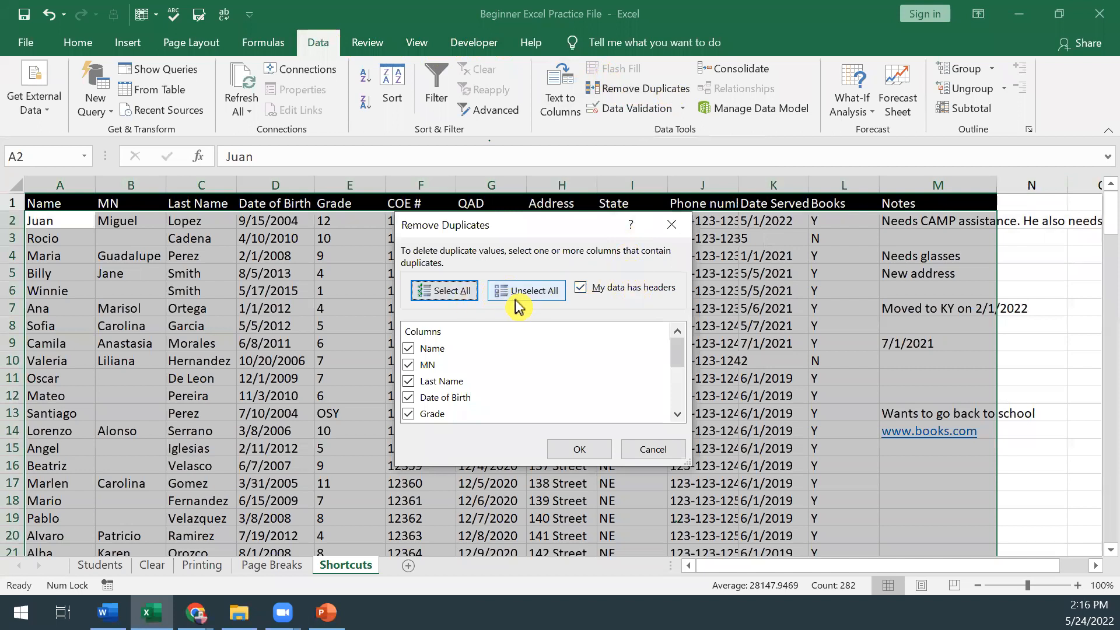
left_click(581, 288)
left_click(619, 287)
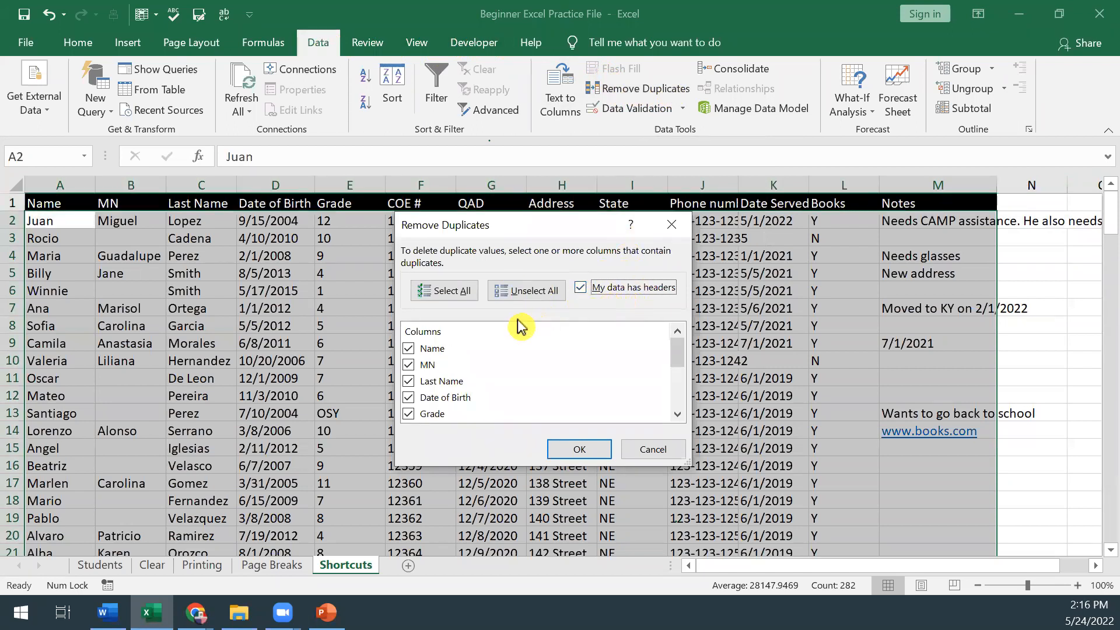
left_click(538, 296)
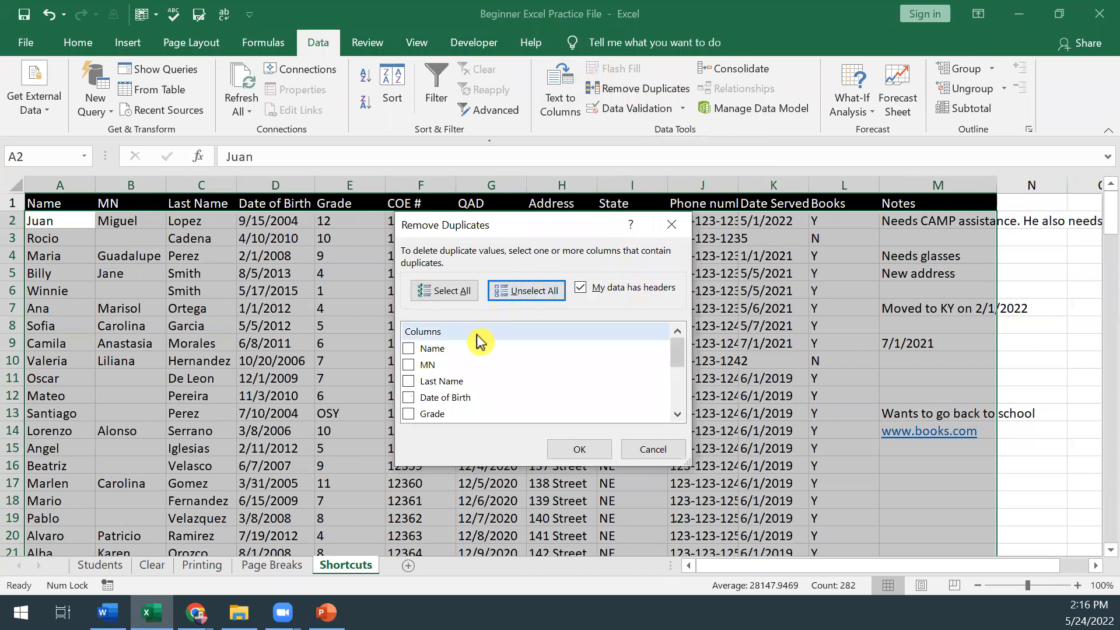
scroll(501, 395, "down", 1)
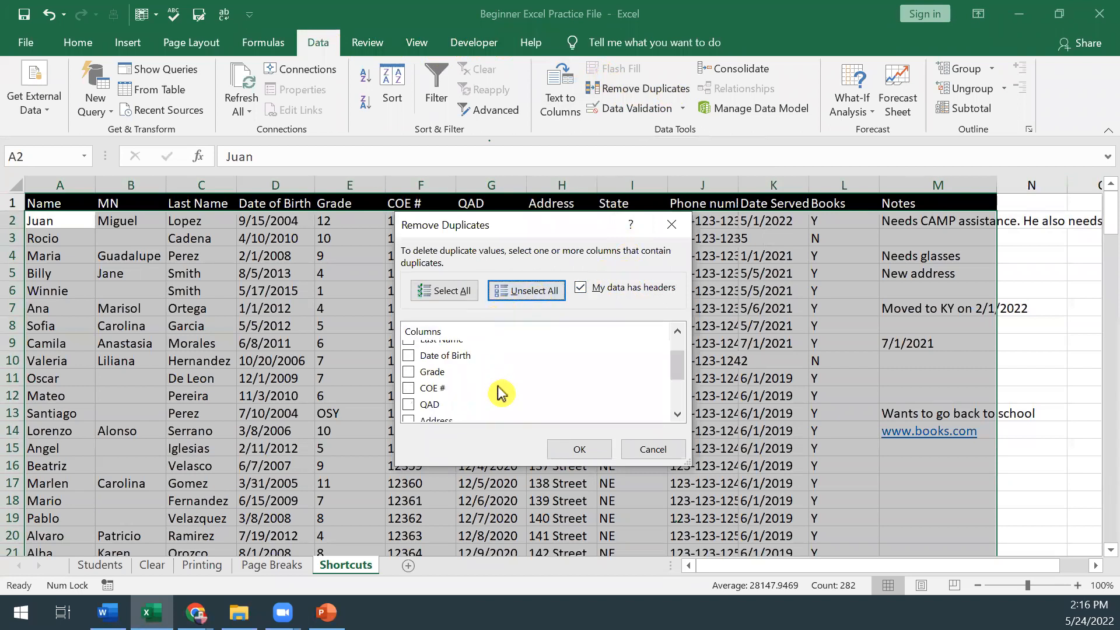
left_click(409, 404)
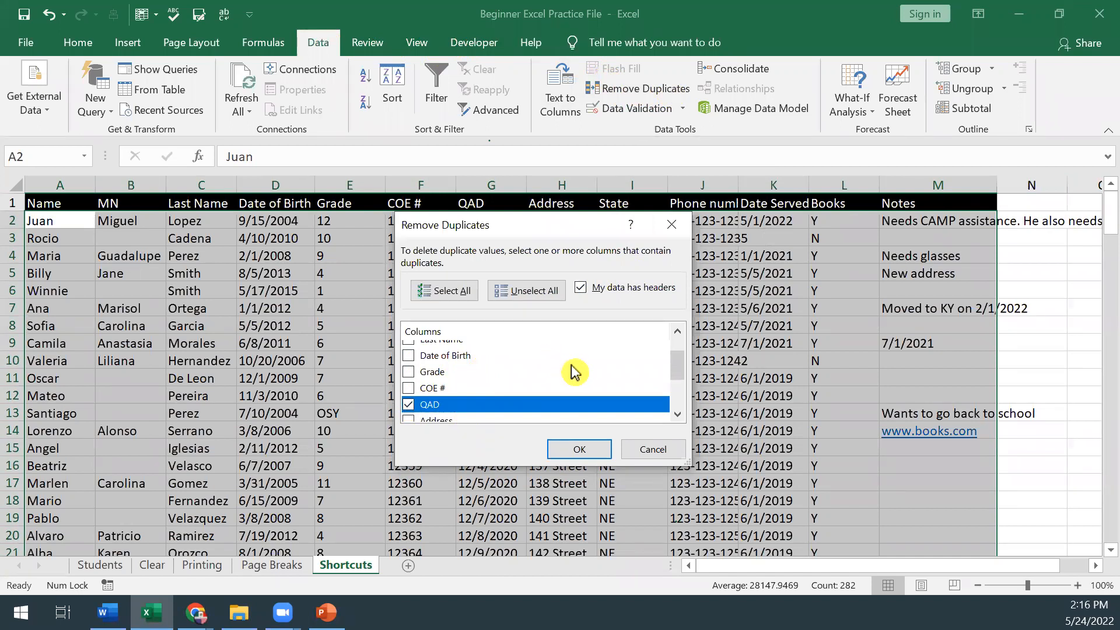
left_click(576, 450)
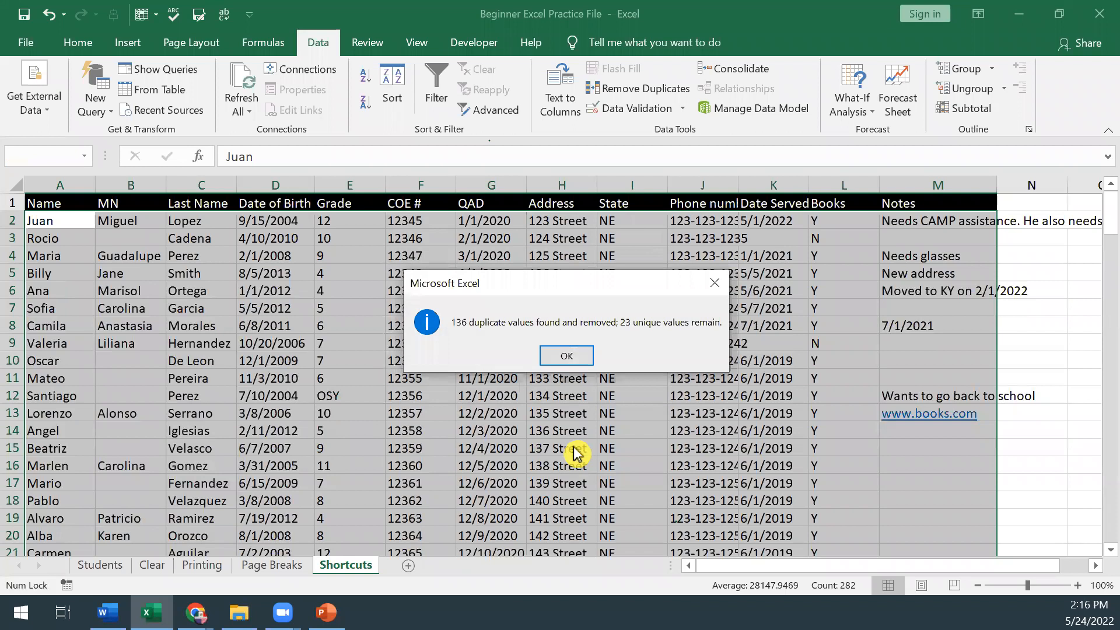
left_click(569, 356)
left_click(495, 358)
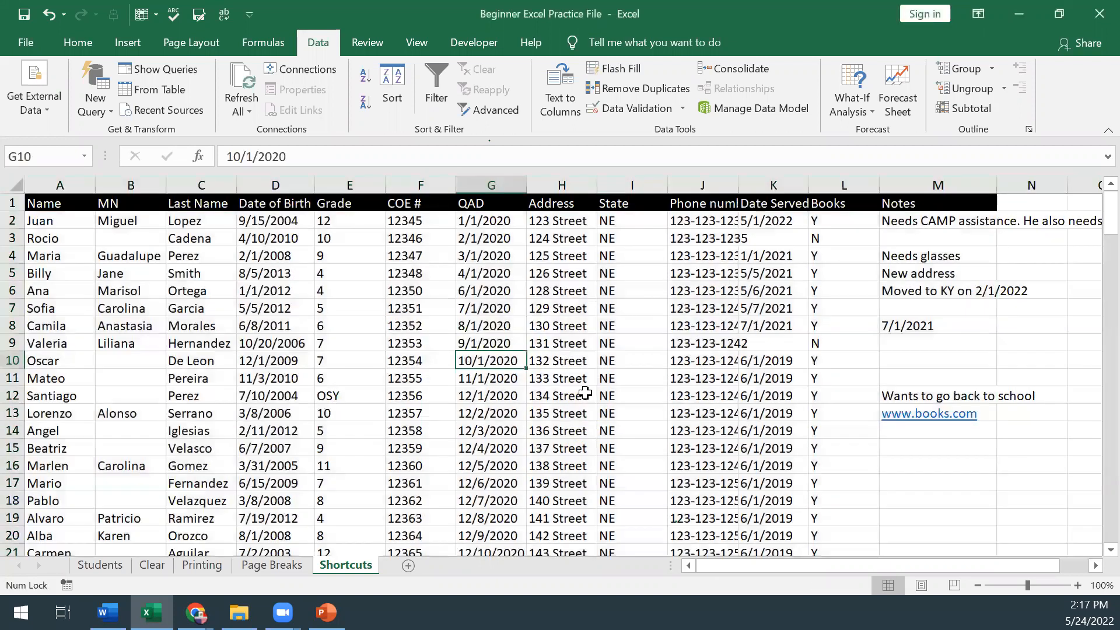
Look over the remaining student rows and select the whole COE # column
scroll(597, 420, "down", 2)
scroll(607, 396, "up", 2)
left_click(207, 236)
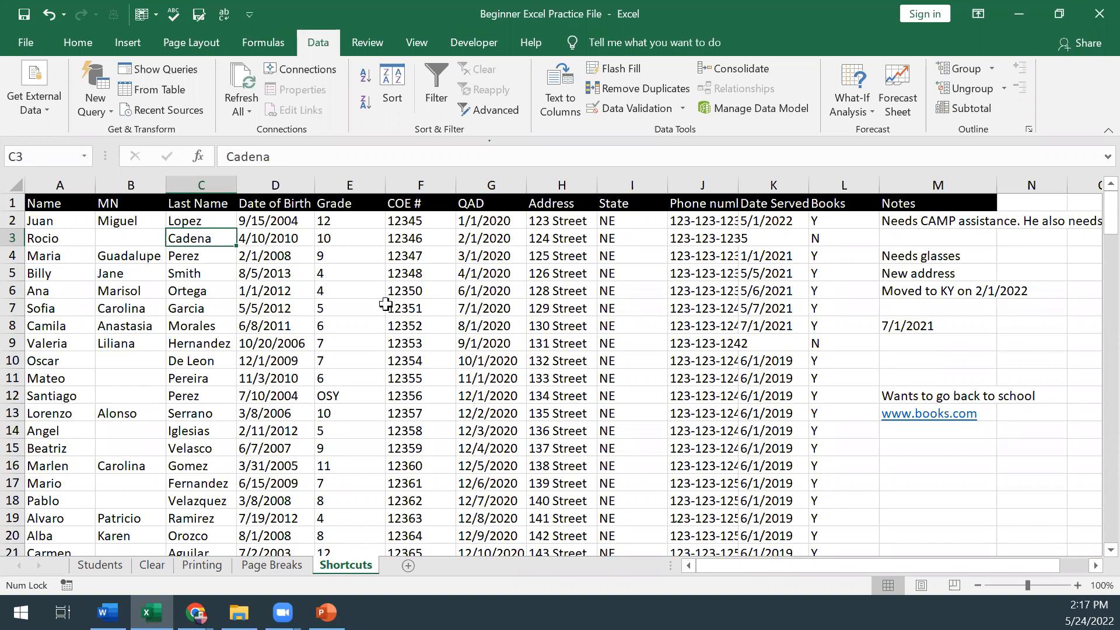
left_click(421, 185)
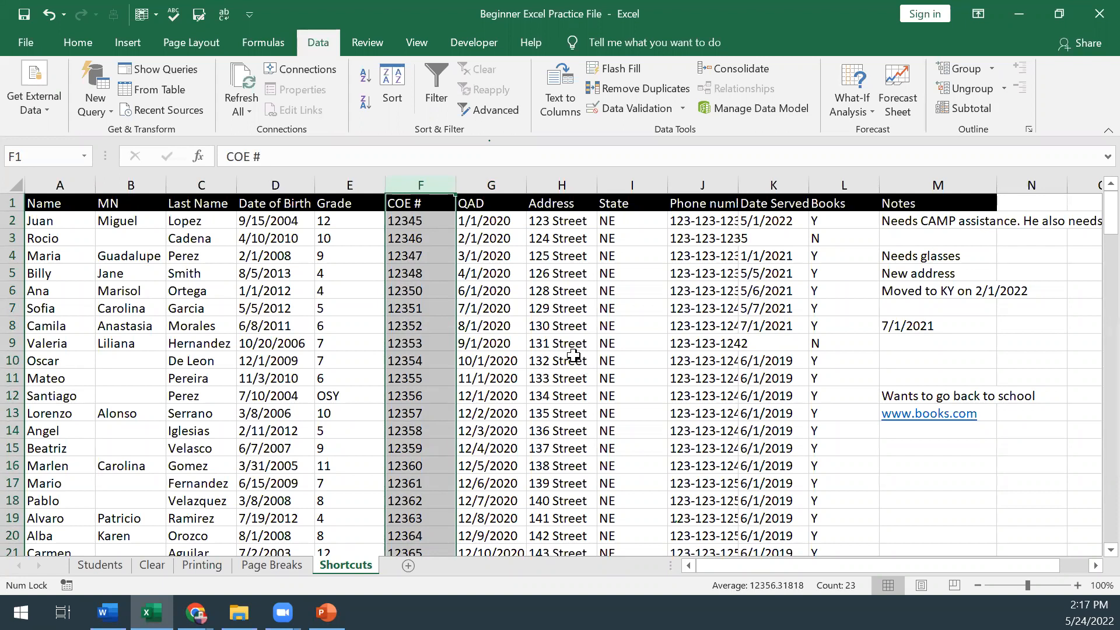
Switch to the PowerPoint slideshow, advance to the Basic formulas slide on calculating age, and return to the Excel workbook
left_click(327, 613)
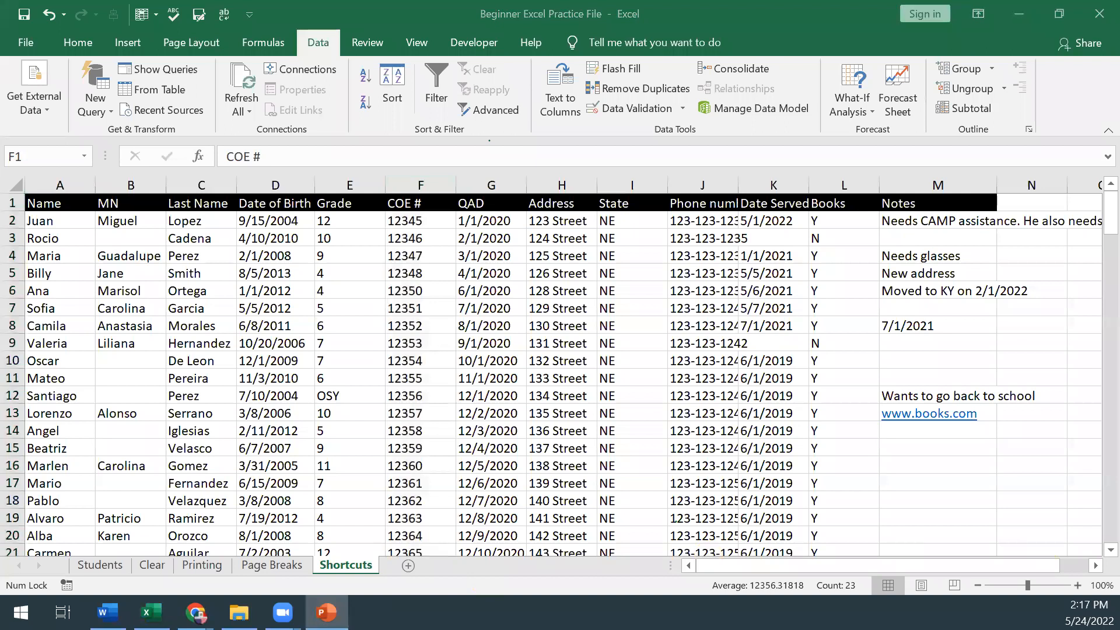
key("alt+Tab")
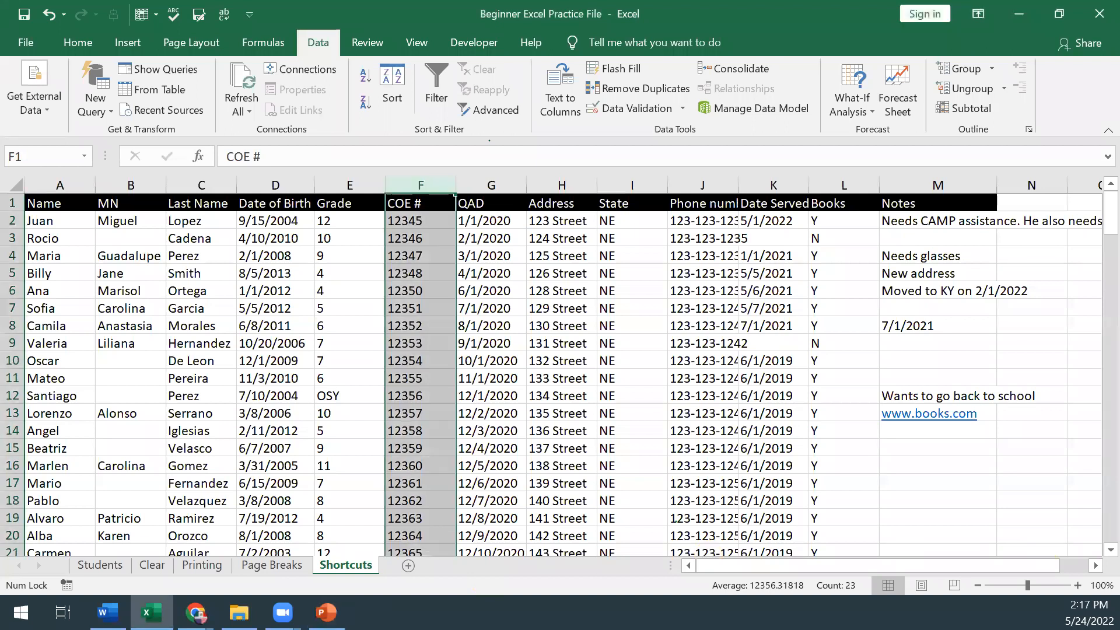
key("alt+Tab")
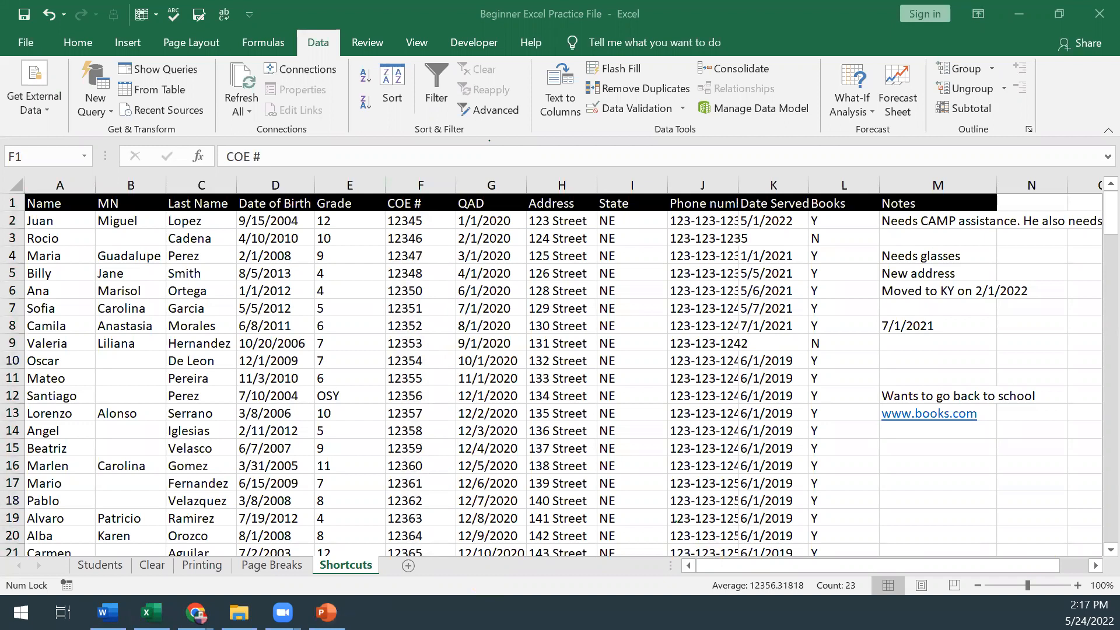
left_click(327, 613)
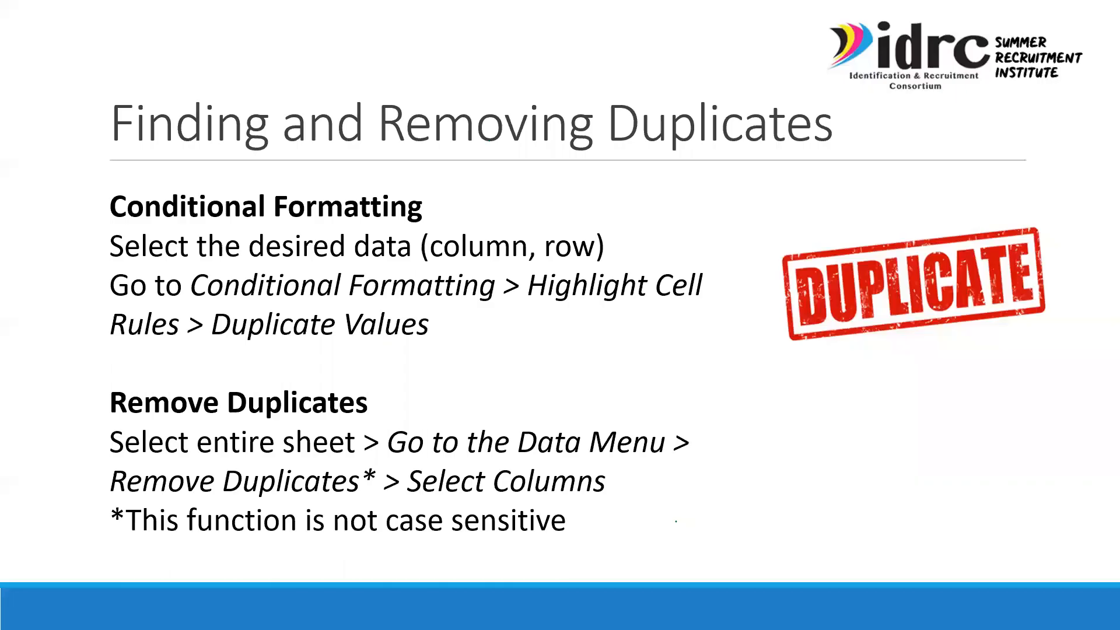
left_click(765, 410)
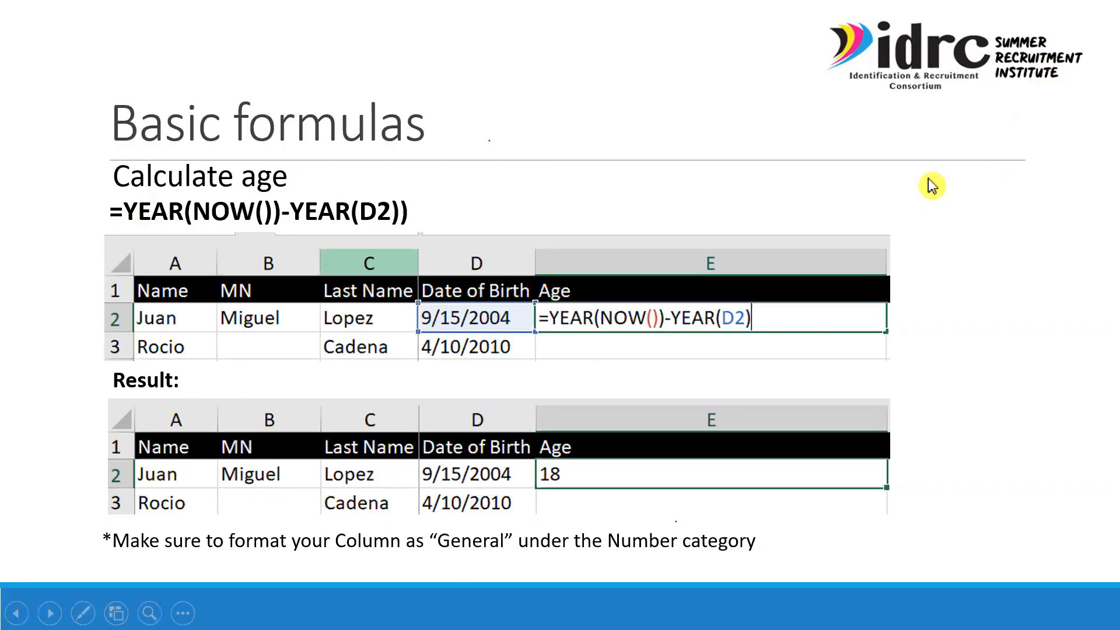
key("alt+Tab")
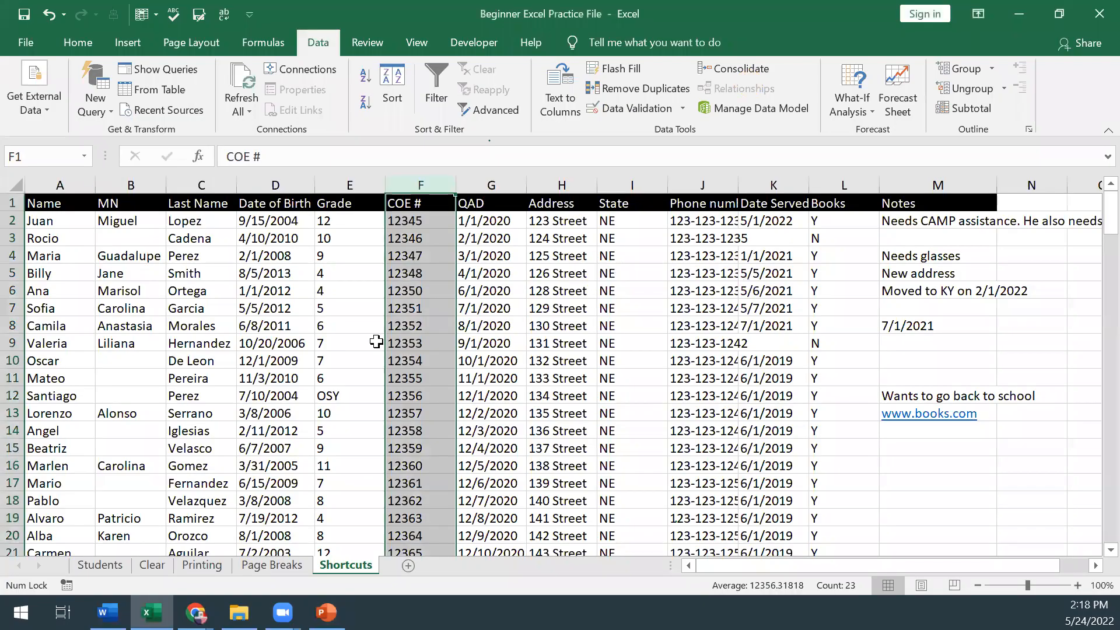
Open the Students sheet and bring its Date of Birth, Grade, COE # and QAD columns into view
left_click(408, 303)
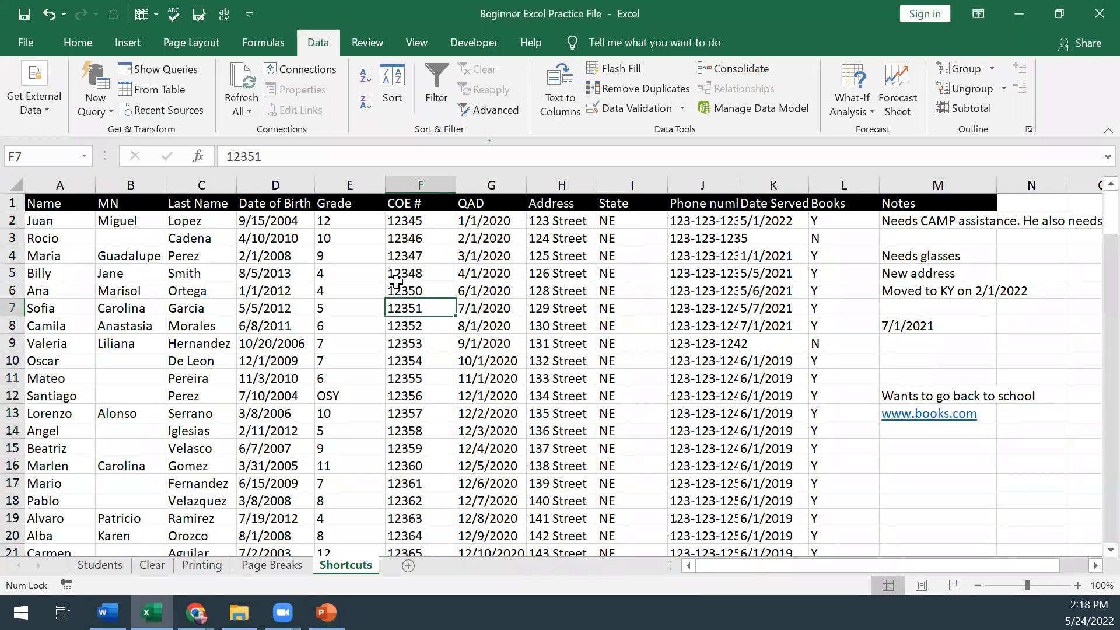
left_click(163, 221)
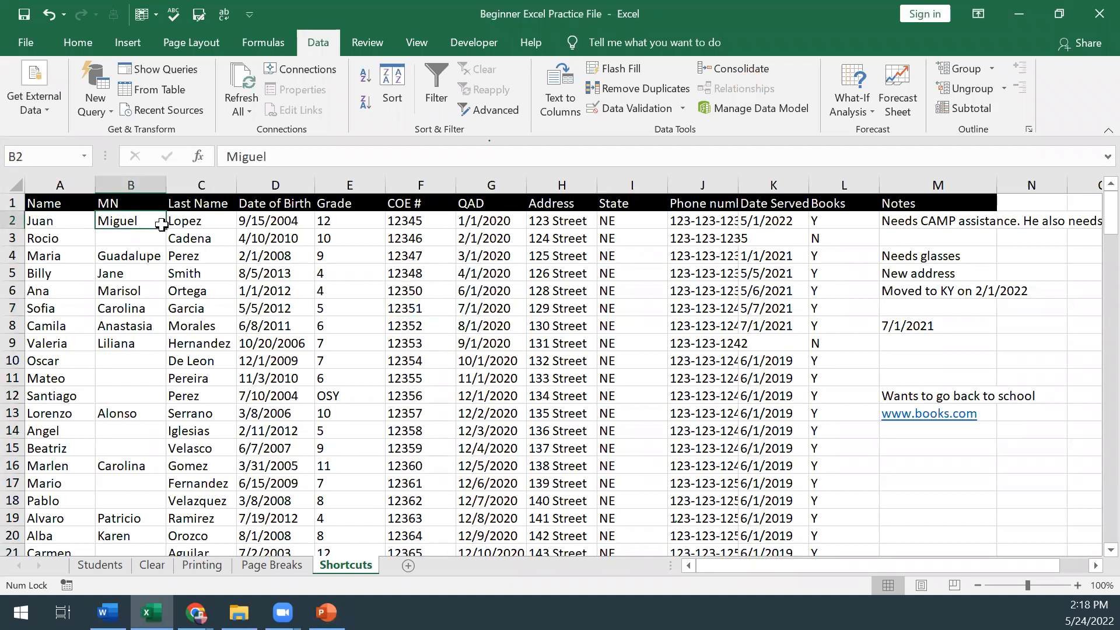
left_click(290, 568)
left_click(107, 565)
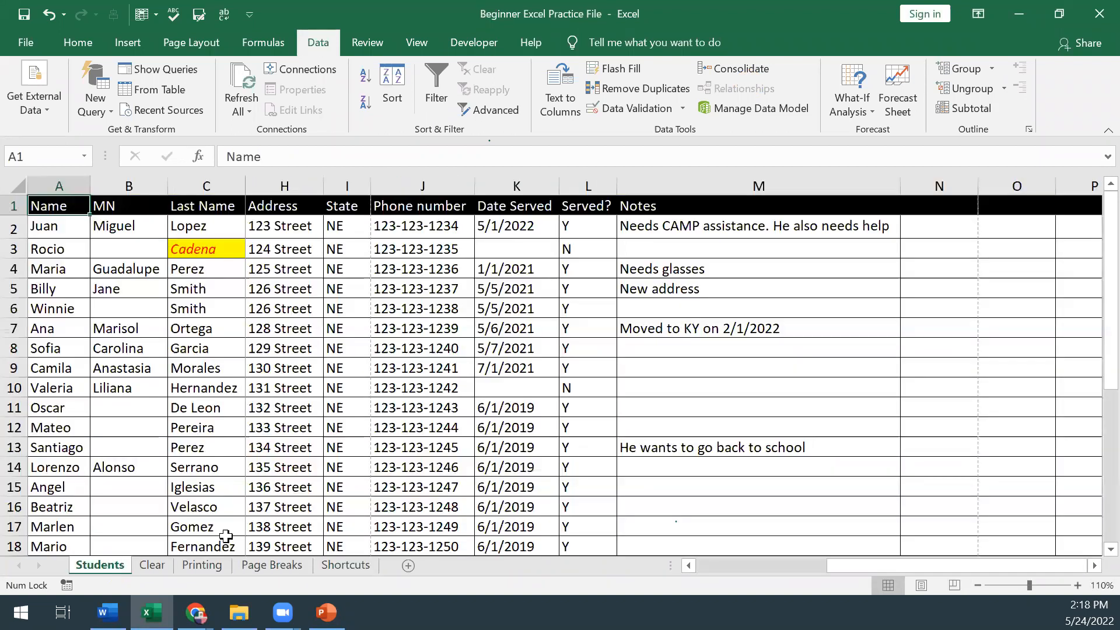
left_click(222, 288)
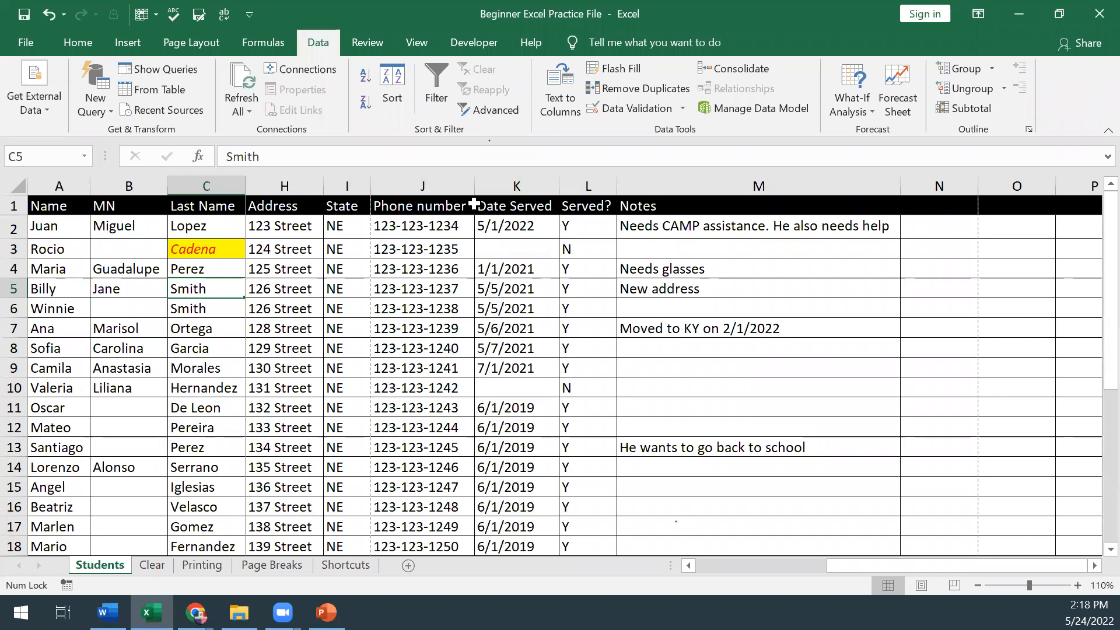
left_click(409, 330)
left_click_drag(863, 565, 714, 578)
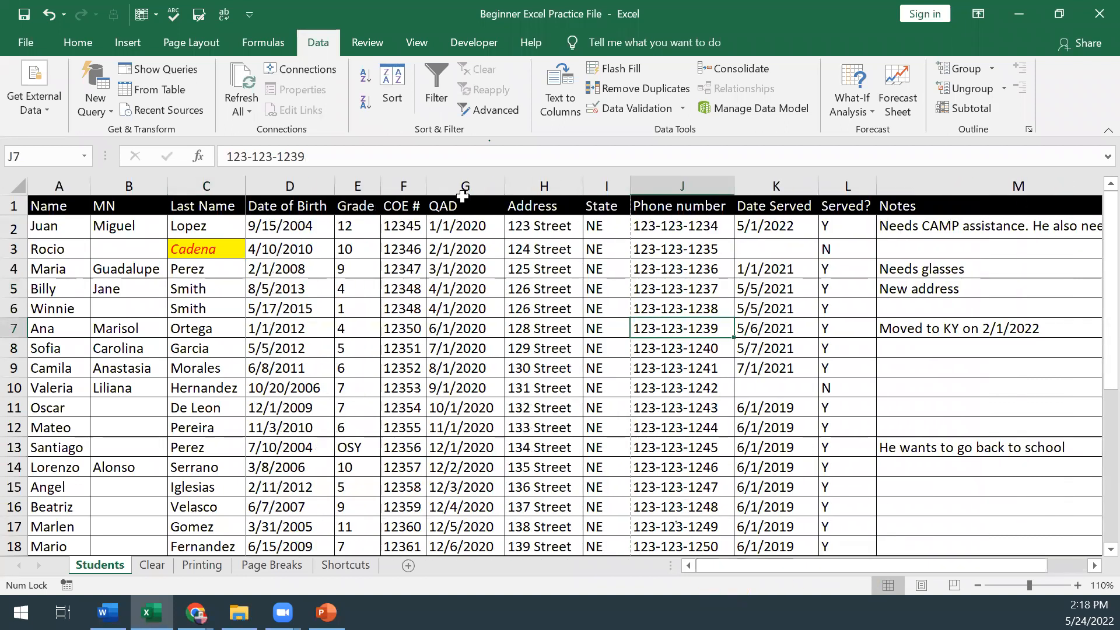
Remove duplicate rows from the entire Students sheet, comparing only the QAD column with headers recognised, and look over the remaining rows
left_click(51, 226)
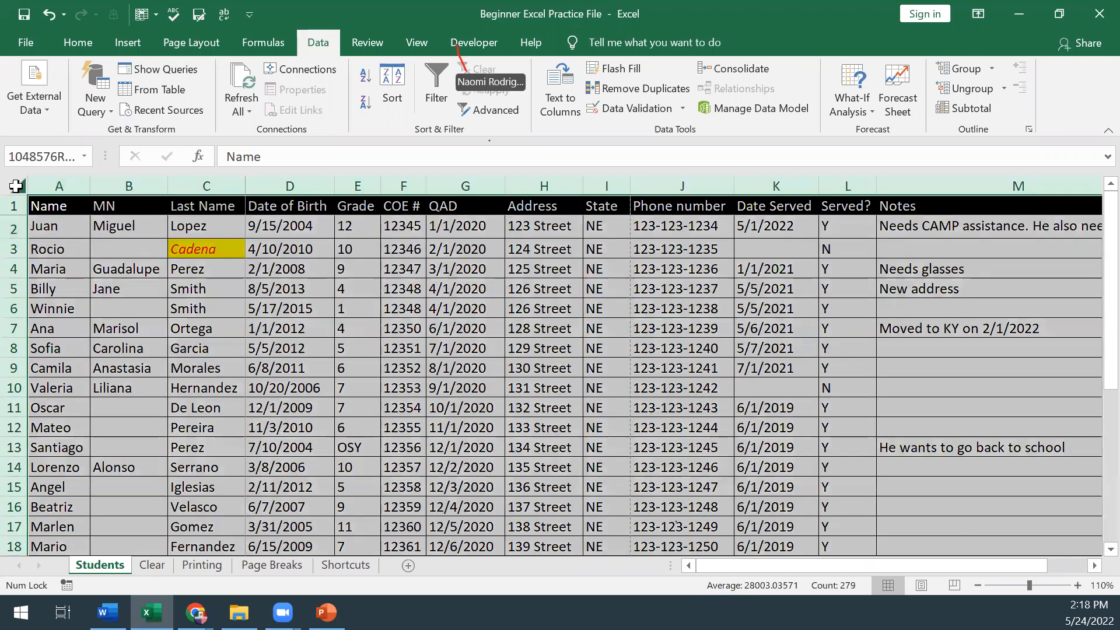
left_click(15, 186)
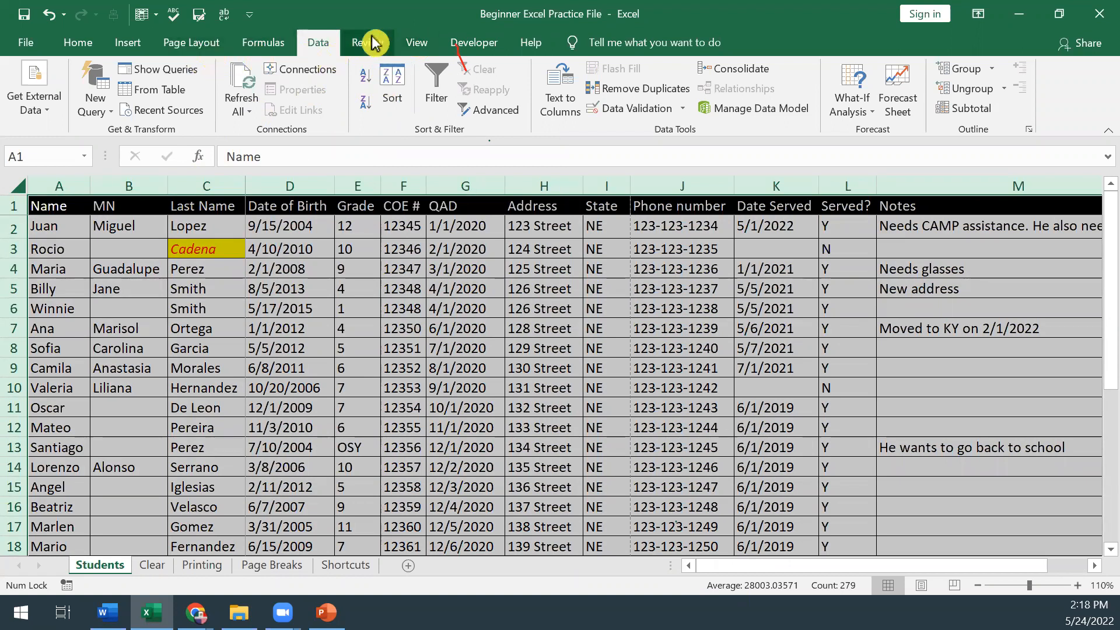
left_click(658, 93)
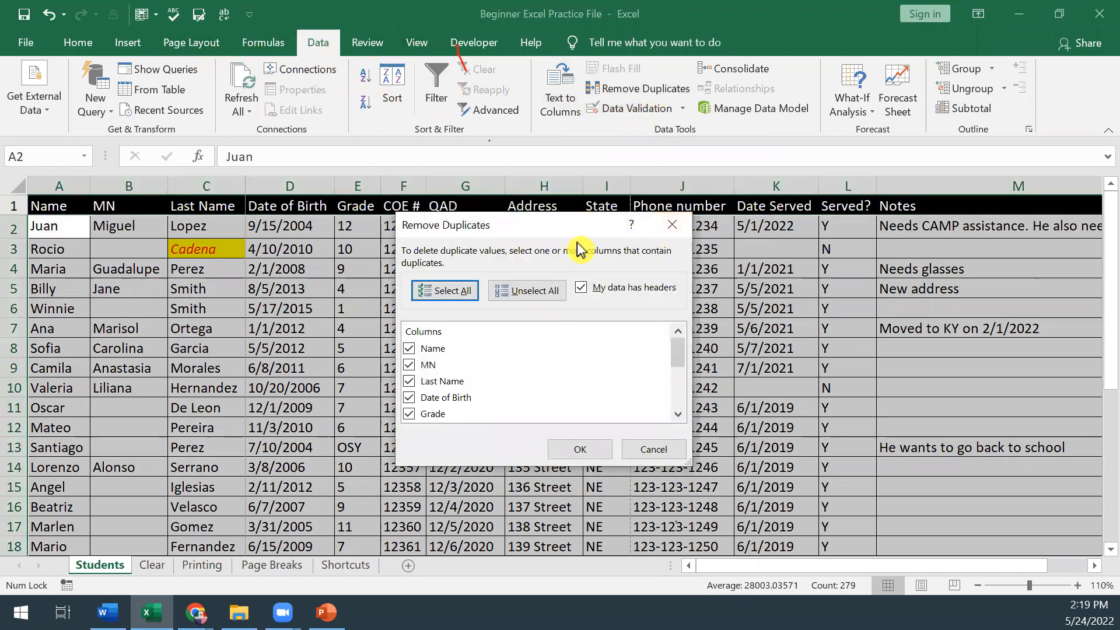
left_click(523, 300)
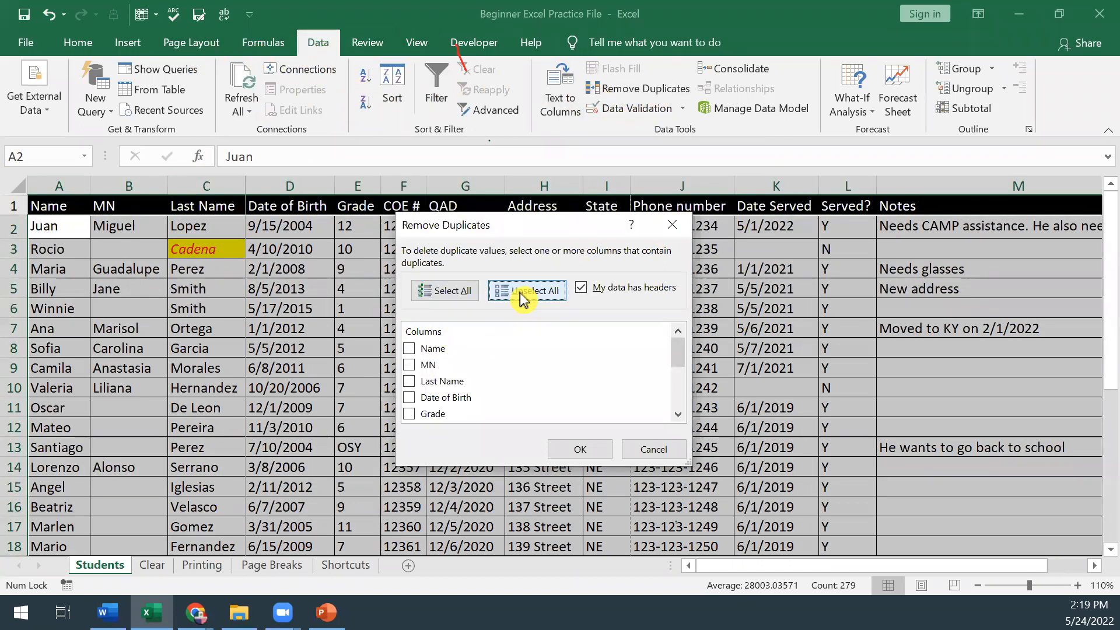
left_click_drag(677, 350, 675, 368)
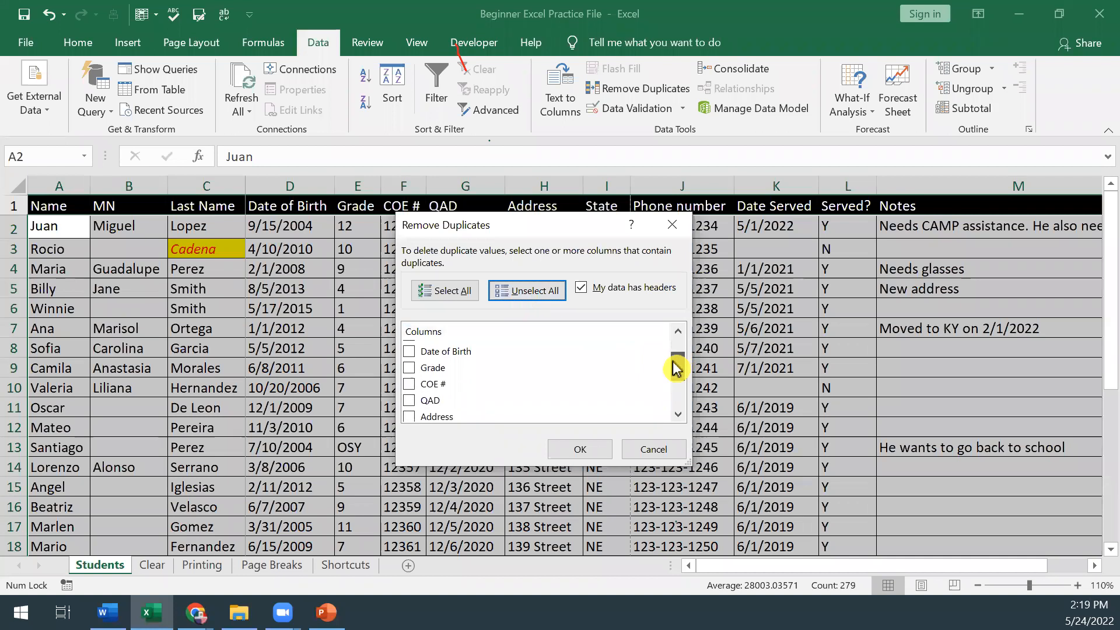
left_click(410, 401)
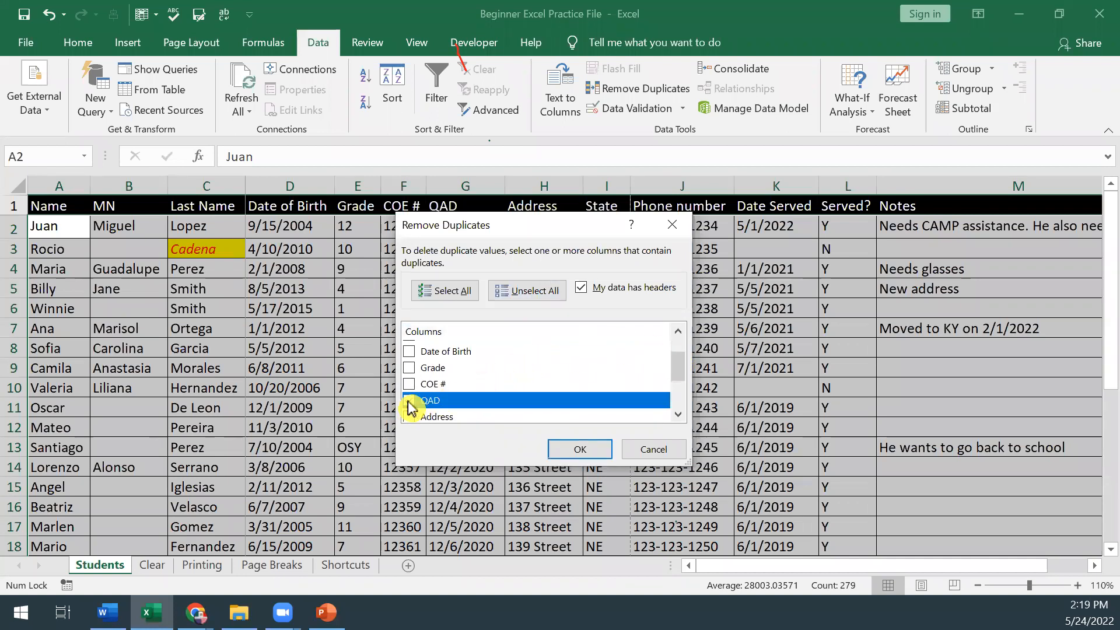
left_click(569, 450)
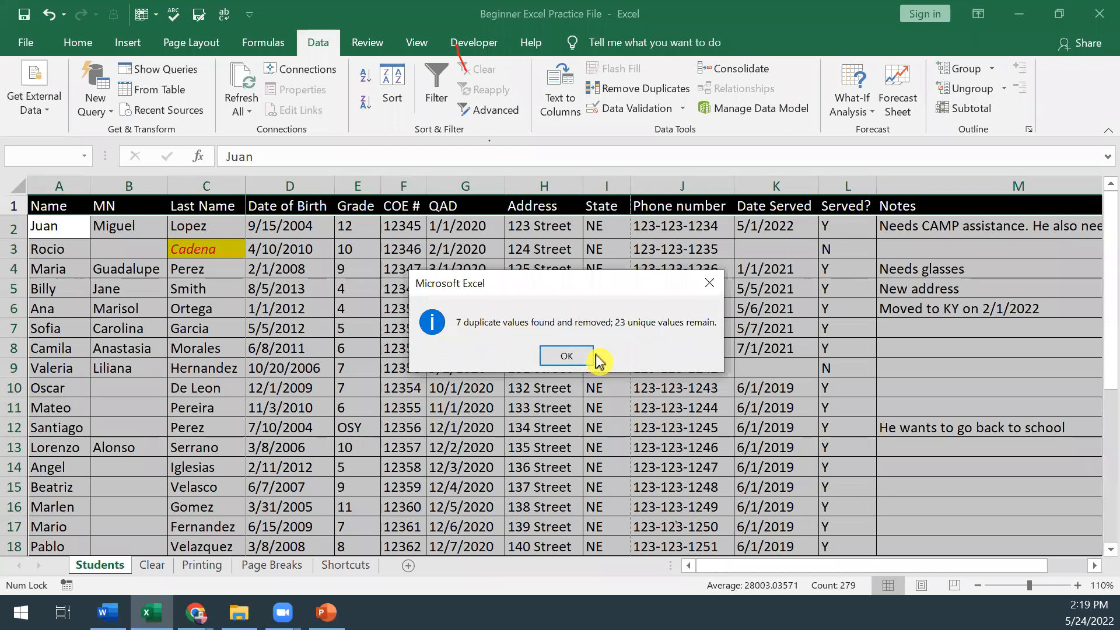
left_click(568, 351)
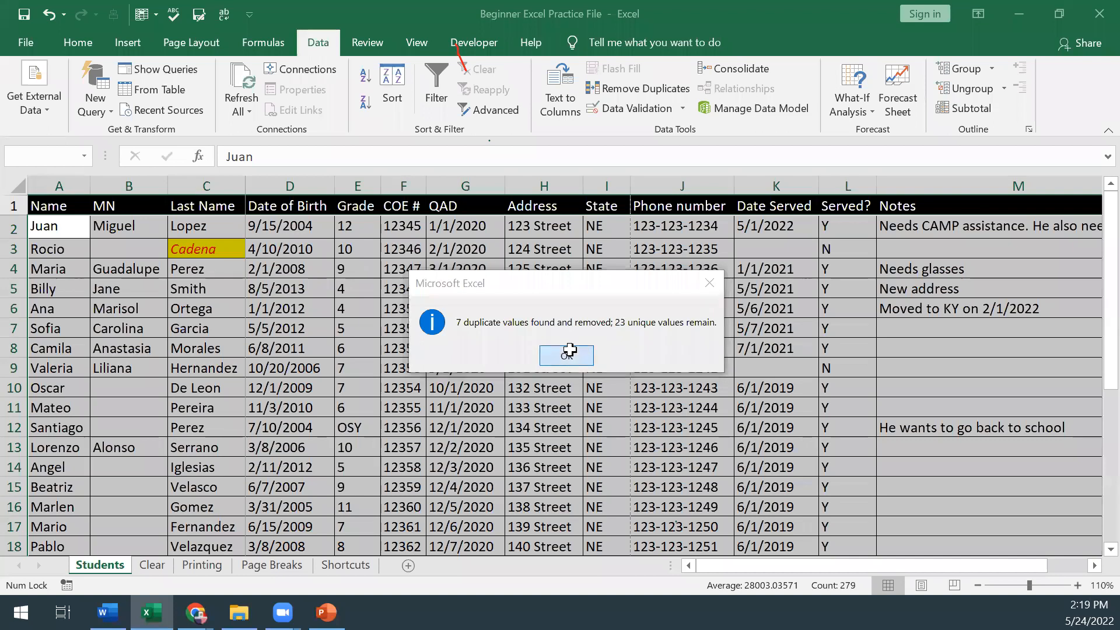
scroll(542, 384, "down", 3)
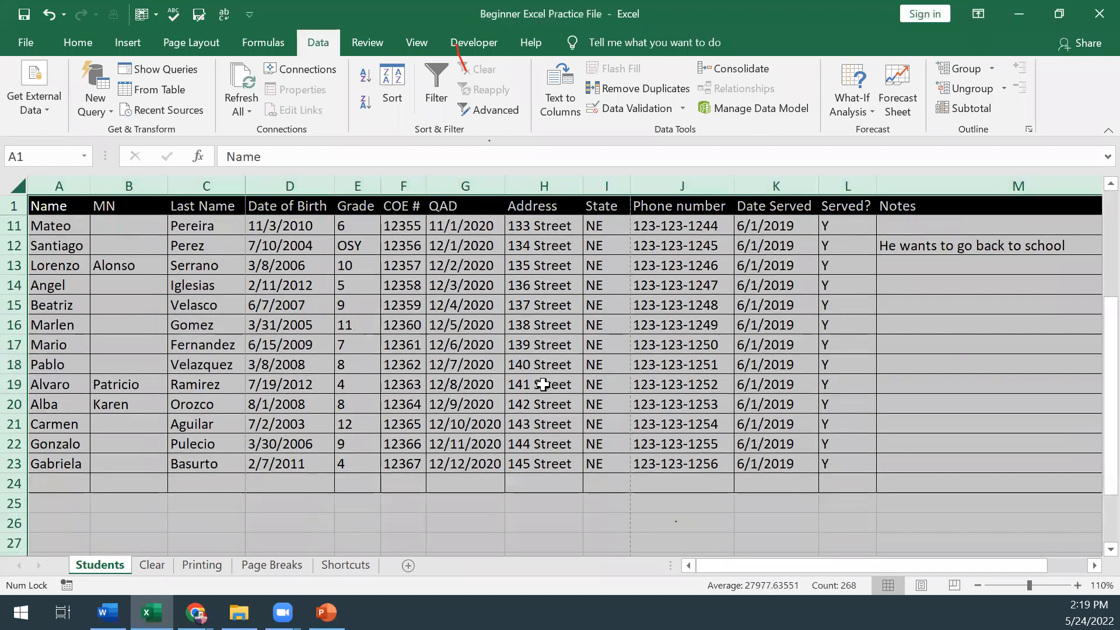
scroll(542, 384, "up", 3)
left_click(542, 388)
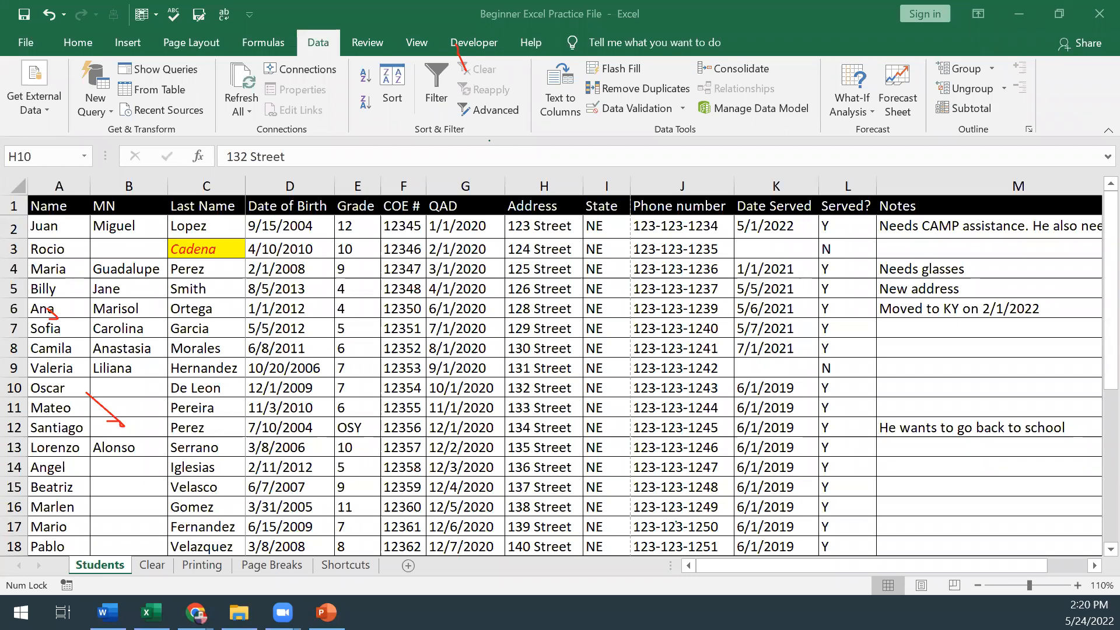
left_click(1019, 16)
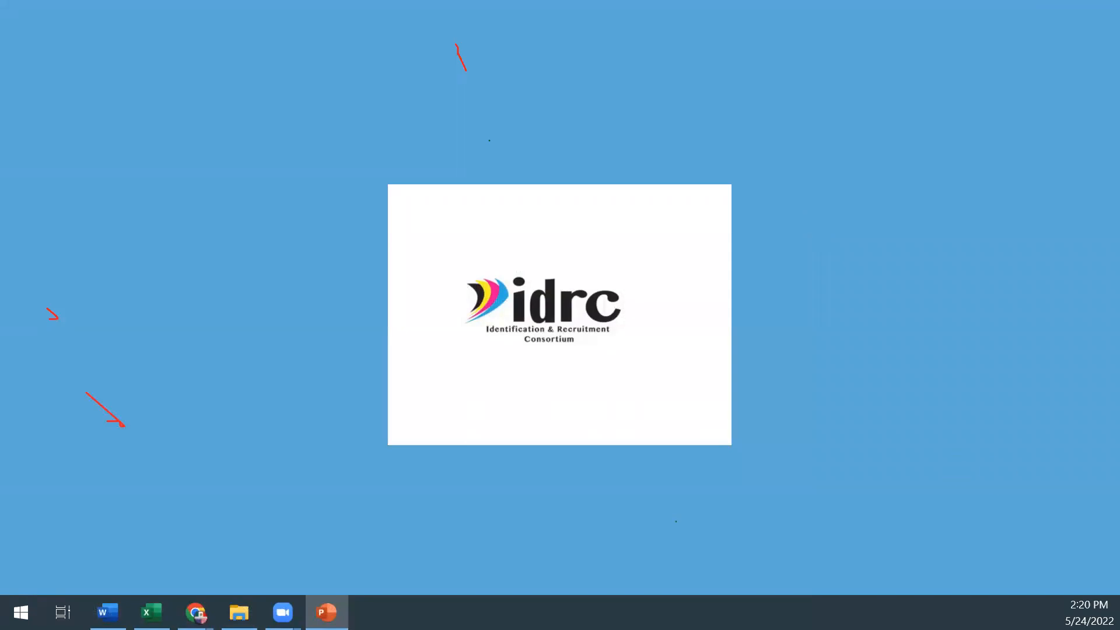
key("alt+Tab")
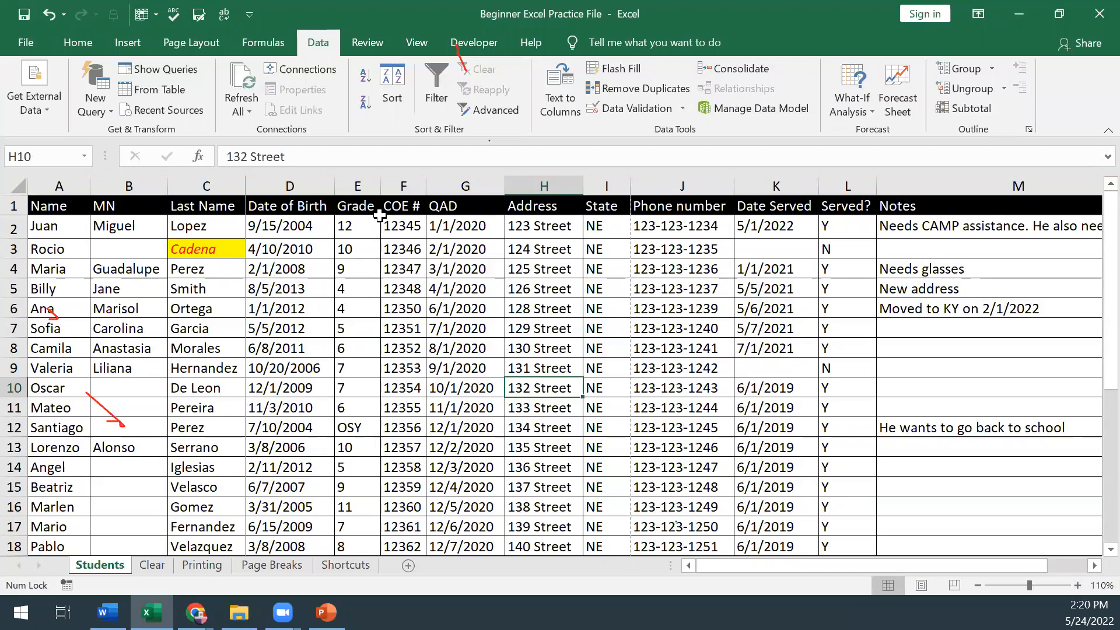
Insert a new column between Date of Birth and Grade and head it "age"
left_click(361, 201)
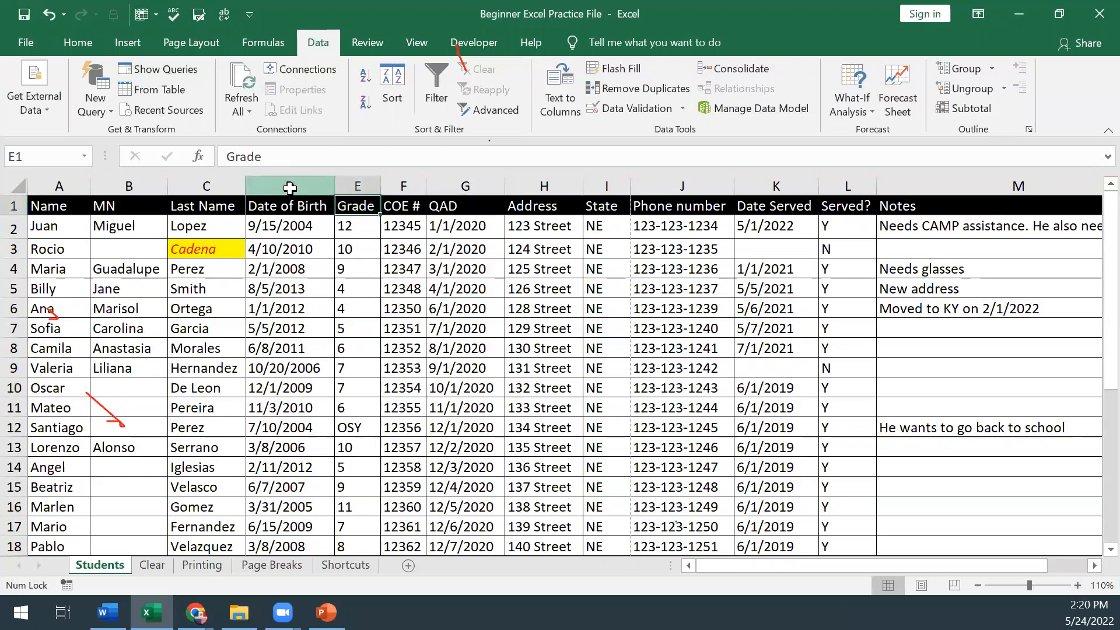
left_click(295, 185)
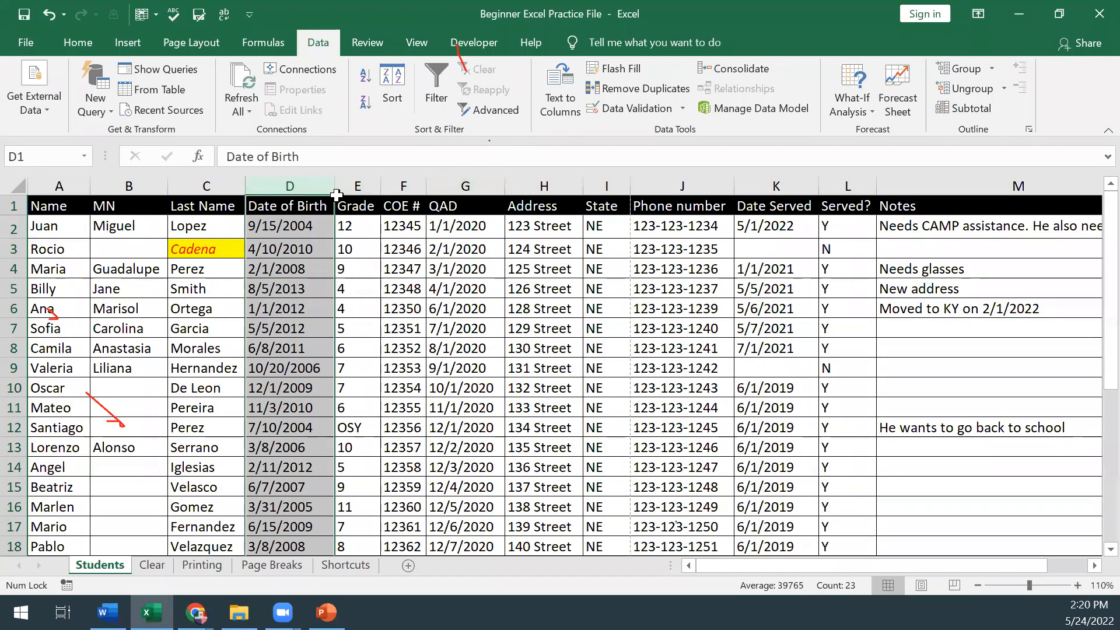
left_click(351, 185)
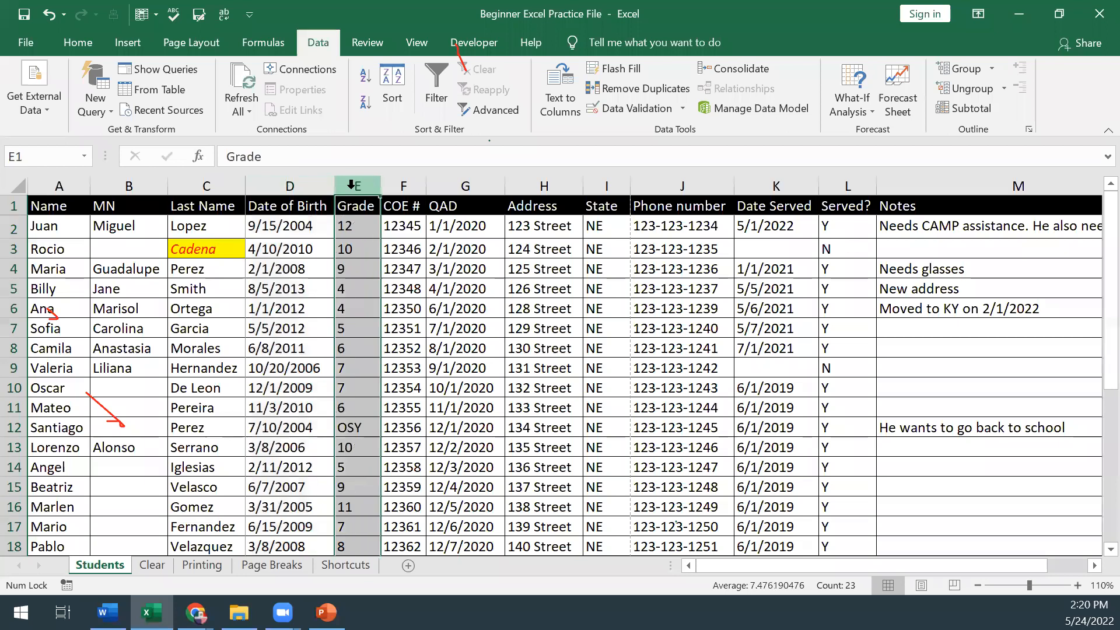
right_click(352, 186)
left_click(428, 321)
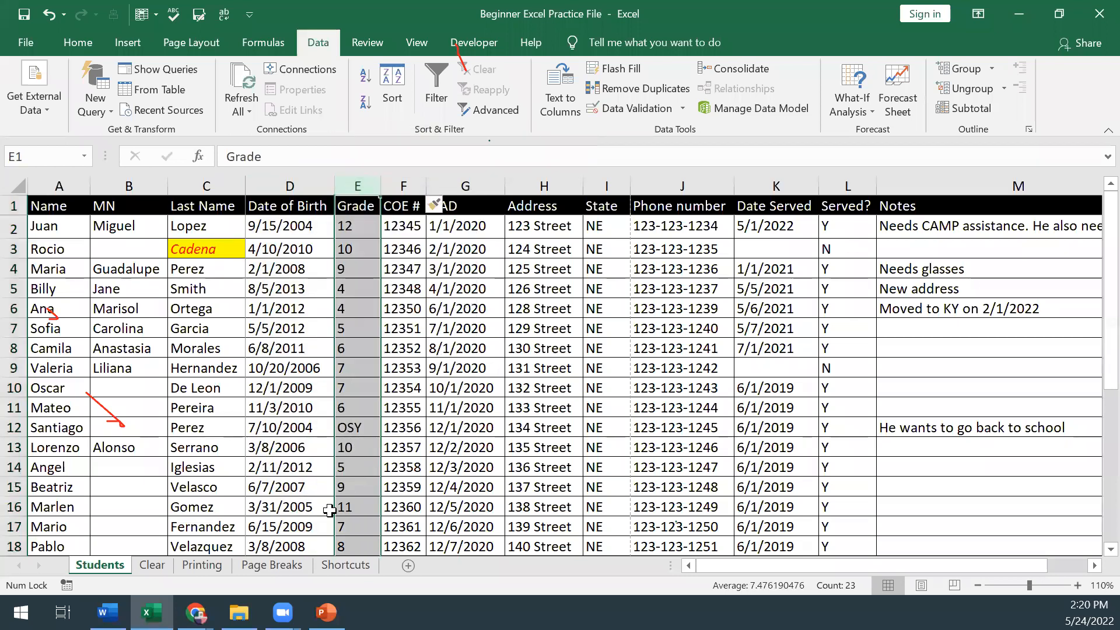
left_click(387, 206)
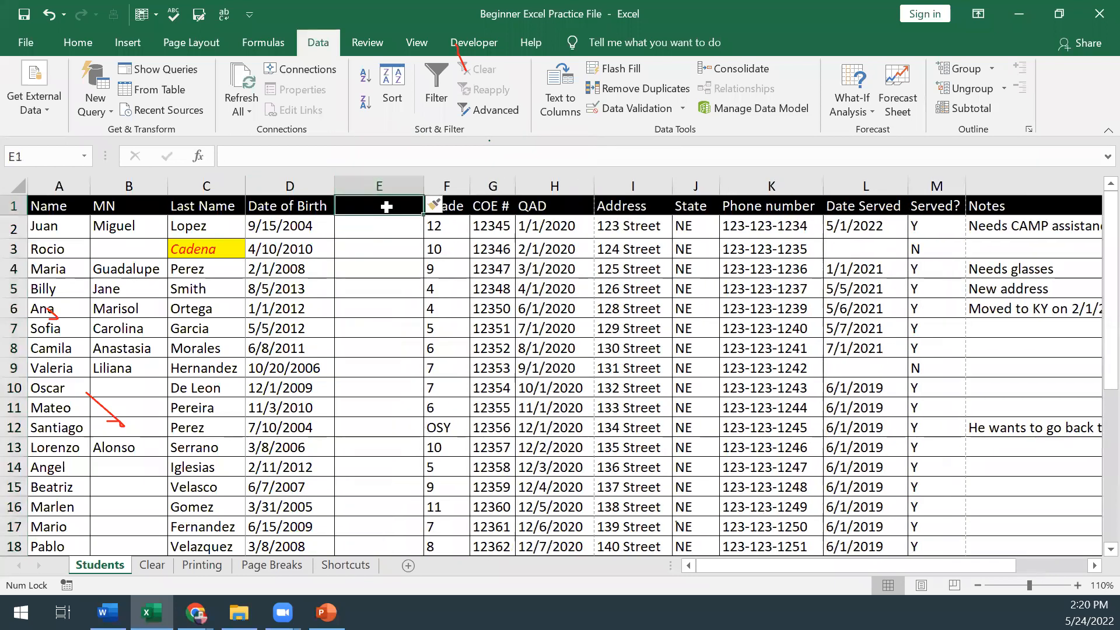
type("age")
key("Return")
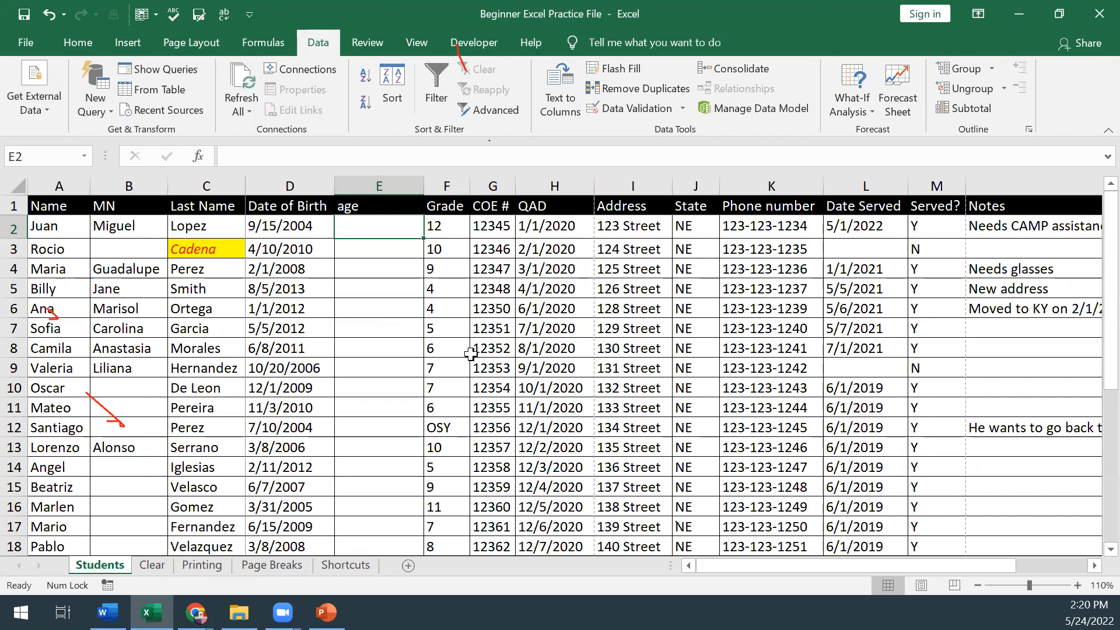
Calculate the first student's age in cell E2 with the formula =YEAR(NOW())-YEAR(D2), accepting the proposed parenthesis correction
type("=")
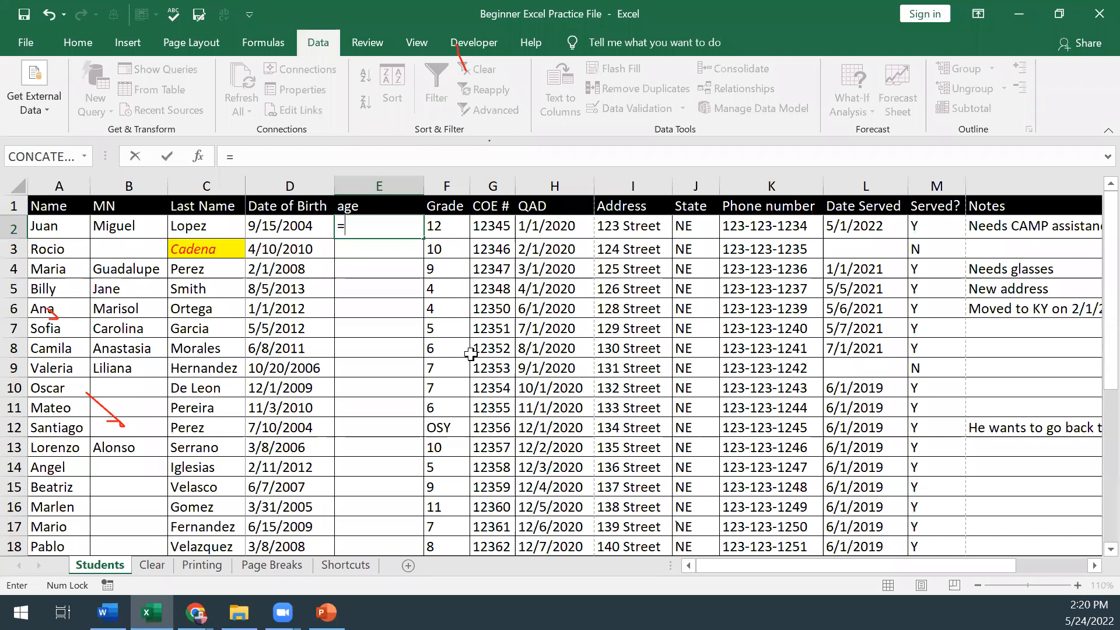
type("YEAR")
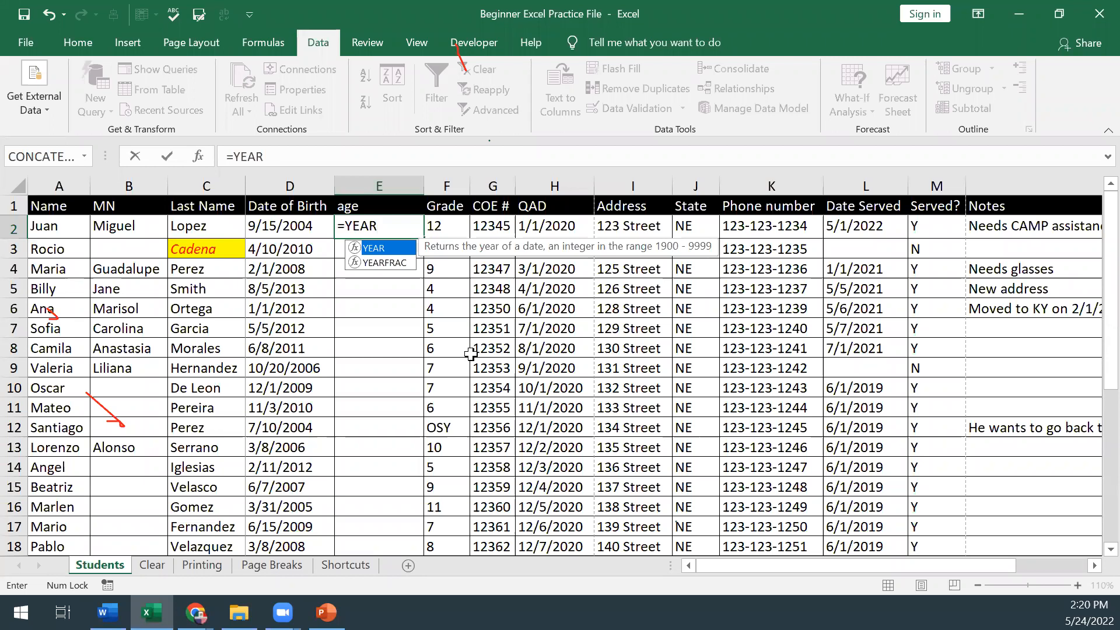
type("(NOW(")
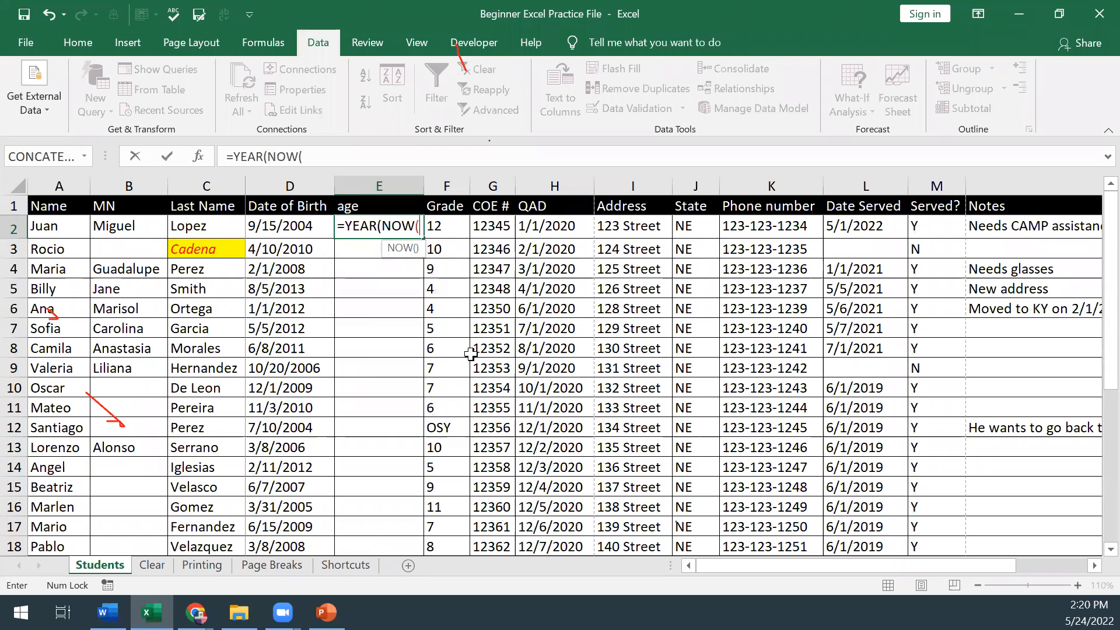
type("))")
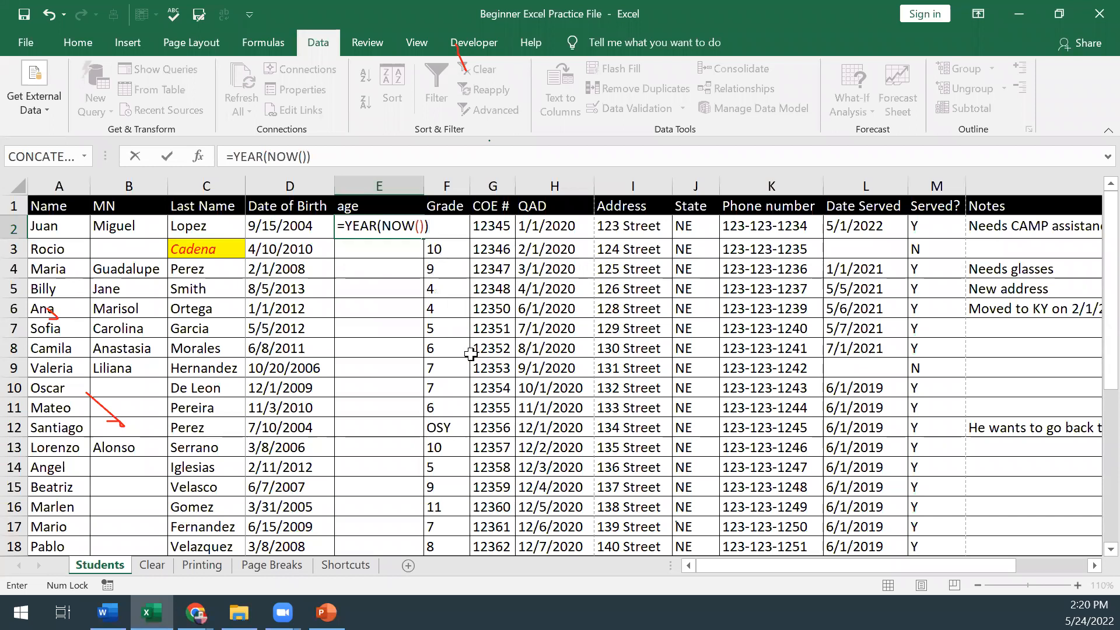
type("-YEAR")
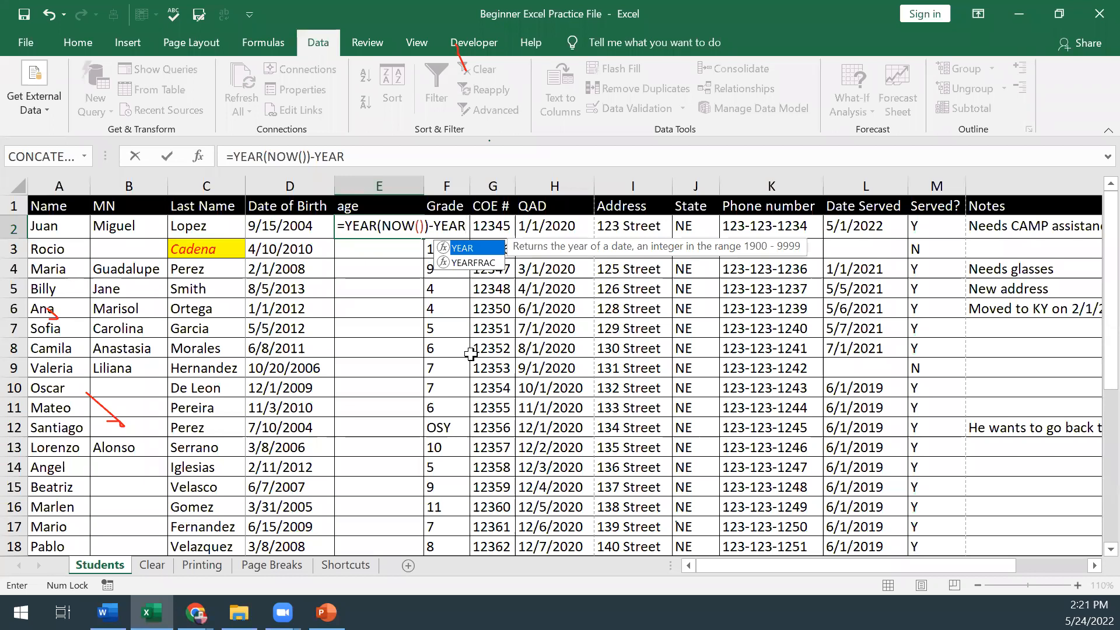
type("(")
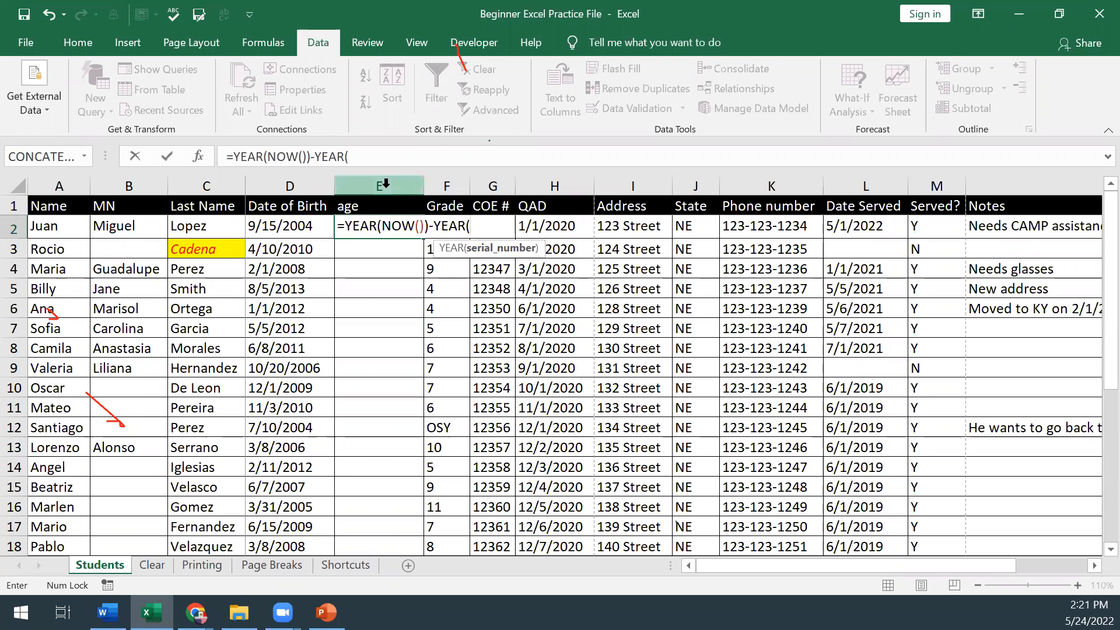
left_click(290, 224)
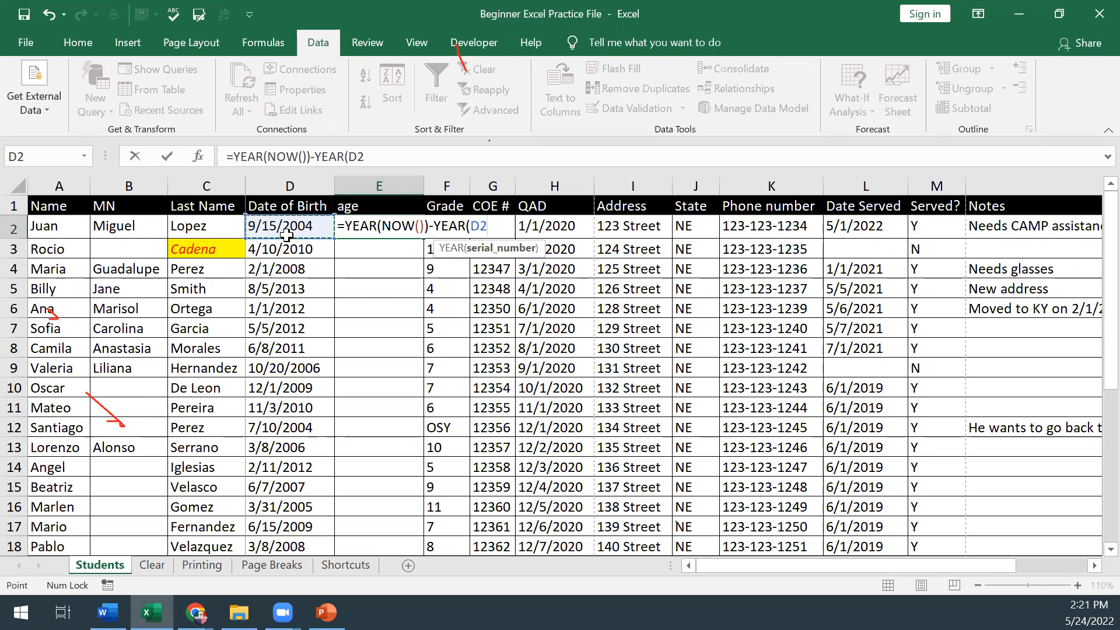
type(")")
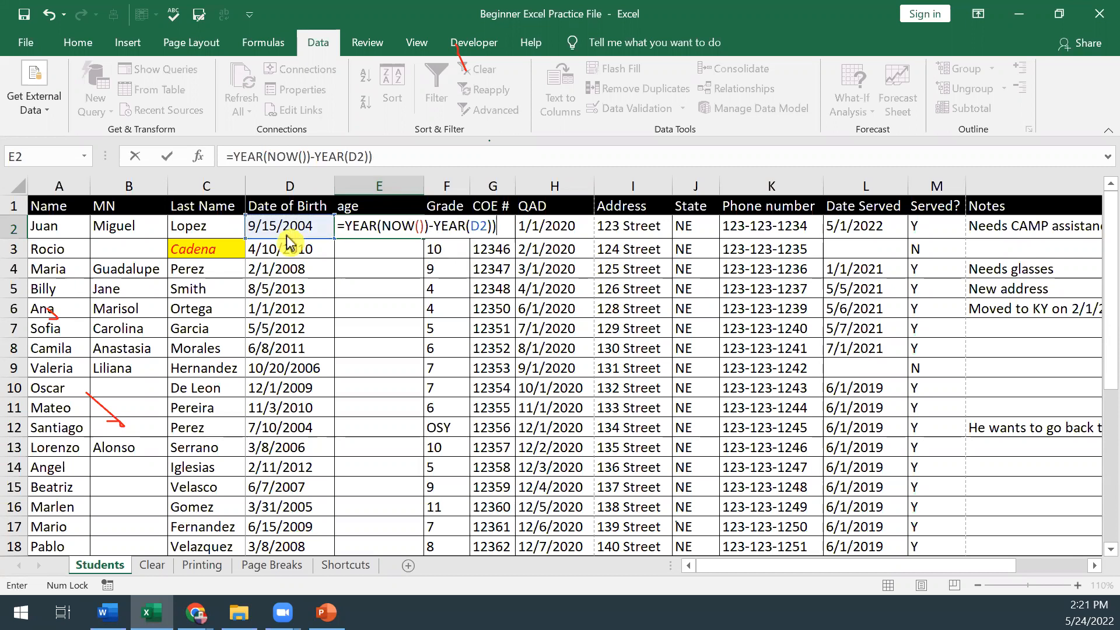
key("Return")
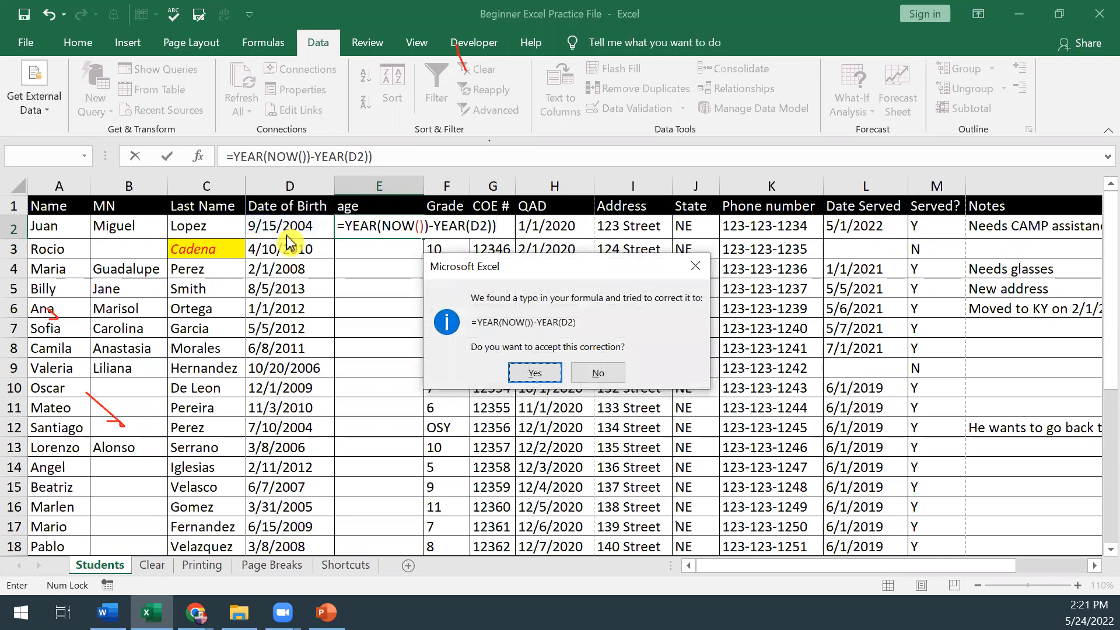
left_click(536, 372)
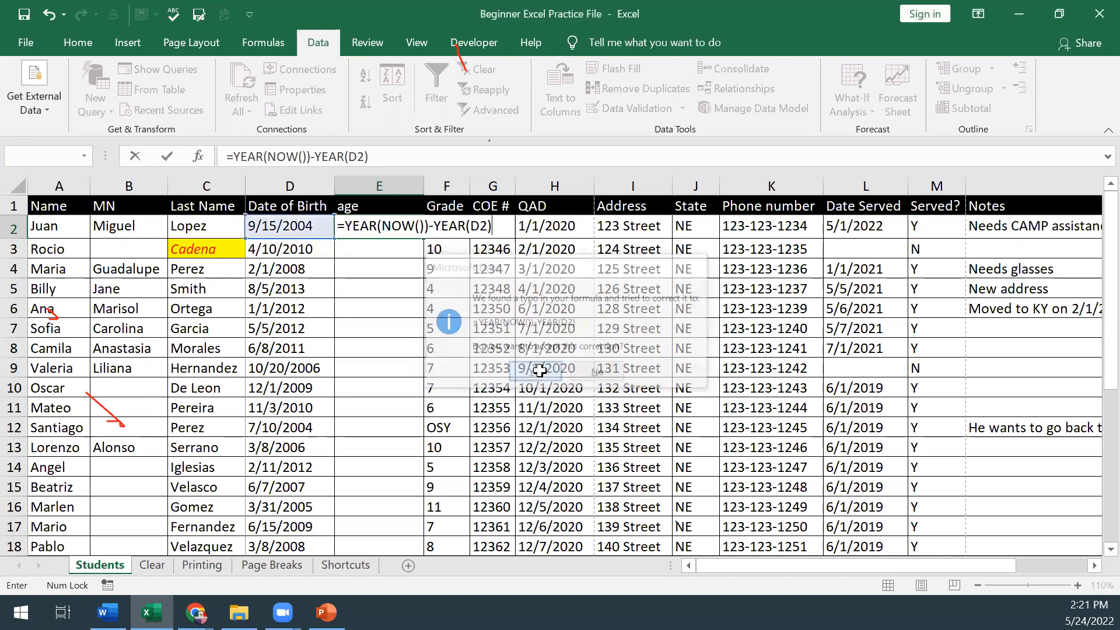
Apply the General number format to the entire age column and check the first student's cell E2
left_click(380, 226)
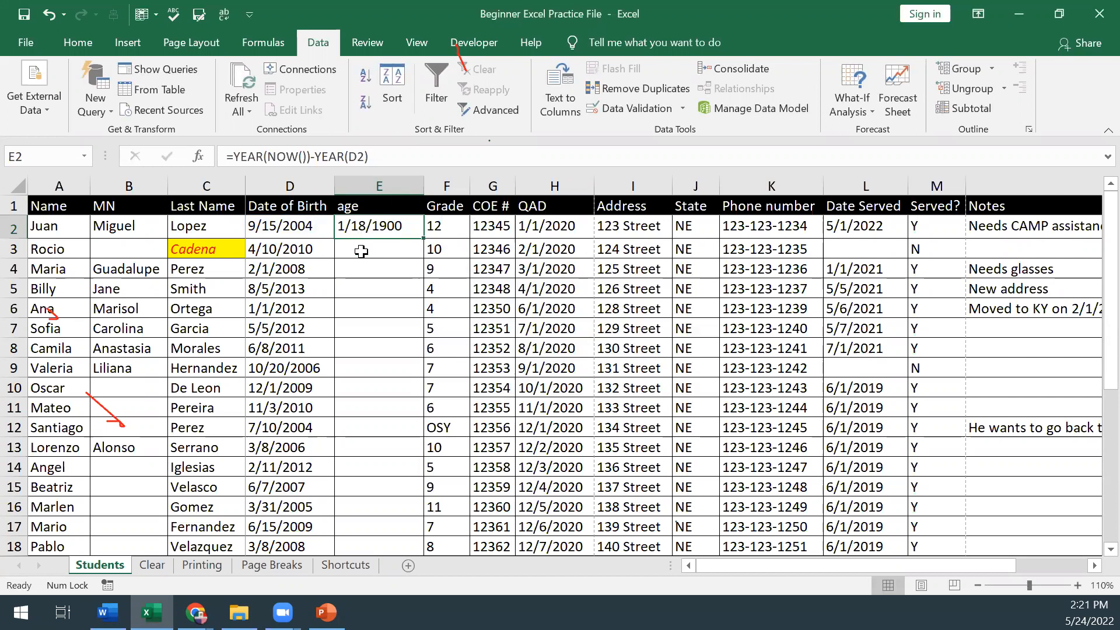
left_click(374, 181)
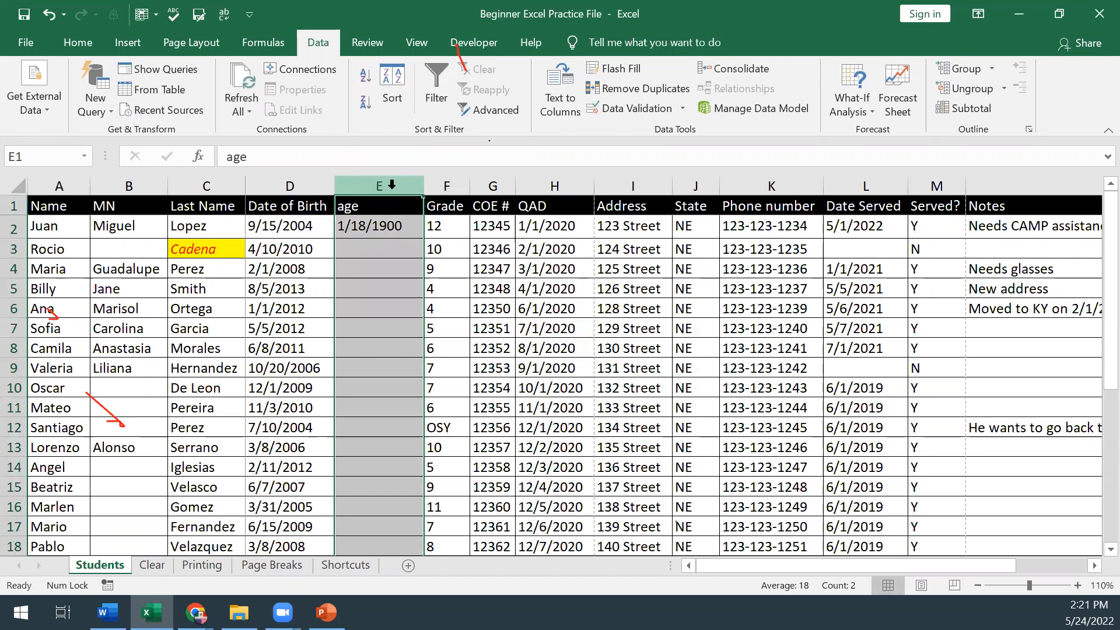
right_click(383, 185)
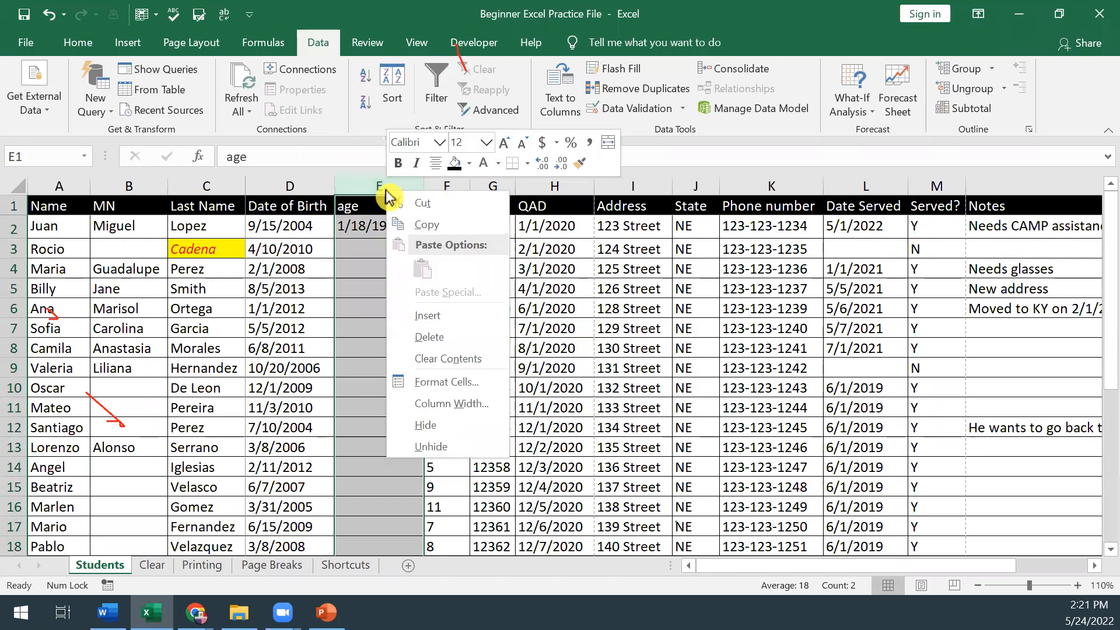
left_click(480, 382)
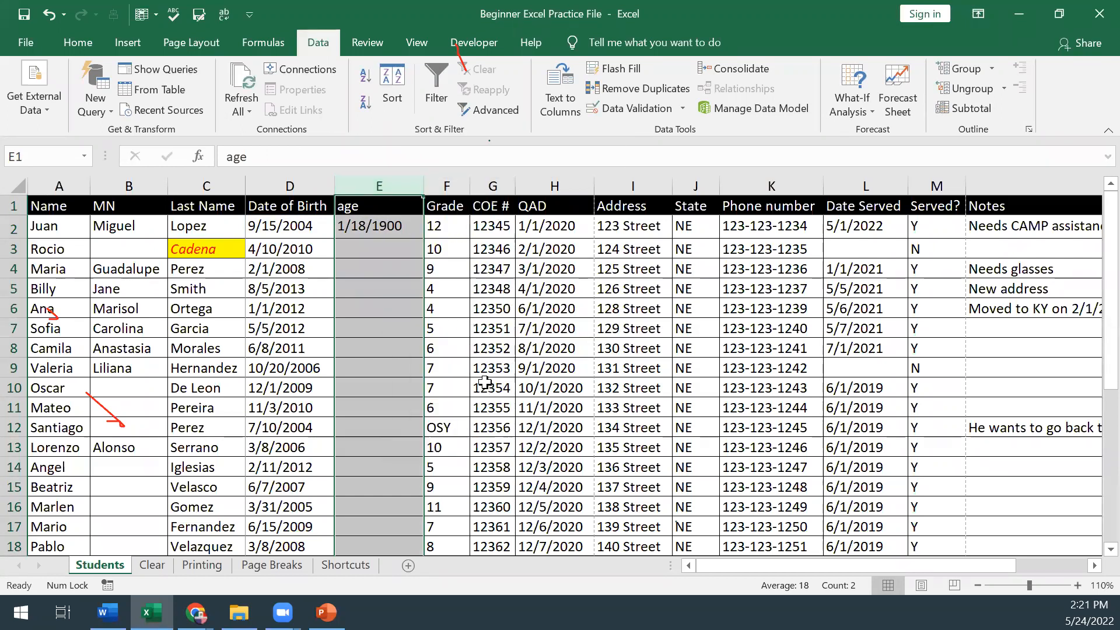
left_click_drag(475, 157, 739, 131)
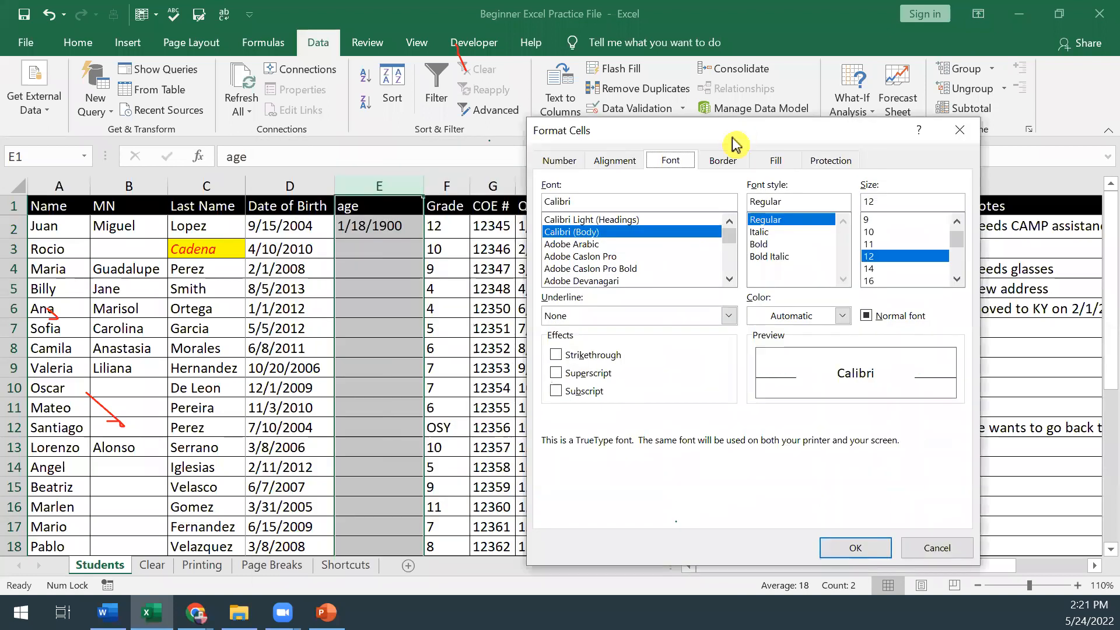
left_click(559, 160)
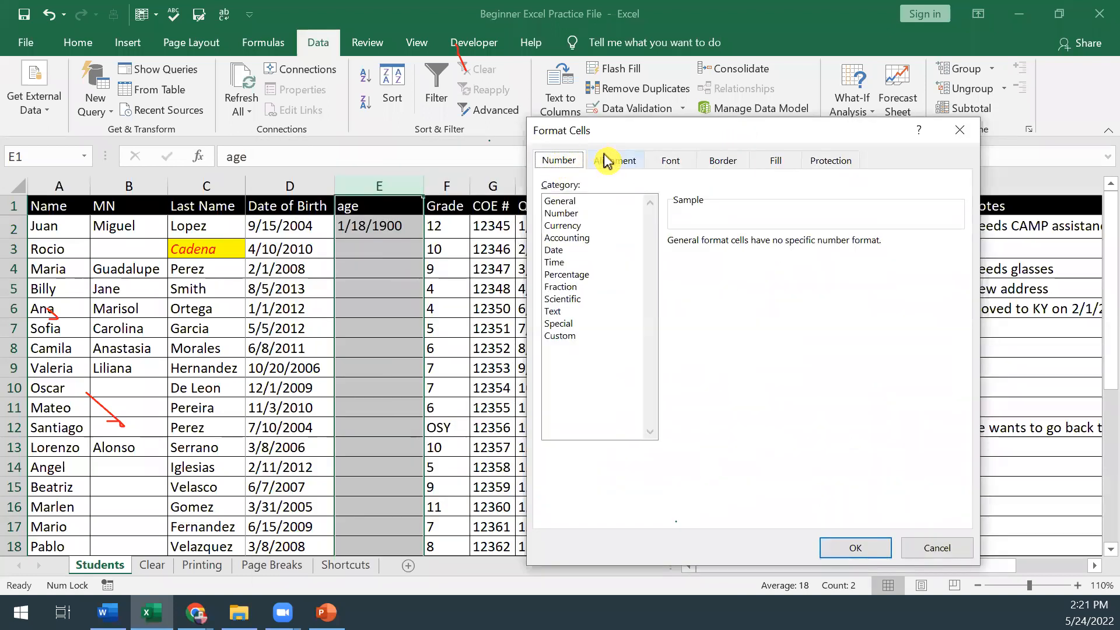
left_click(581, 201)
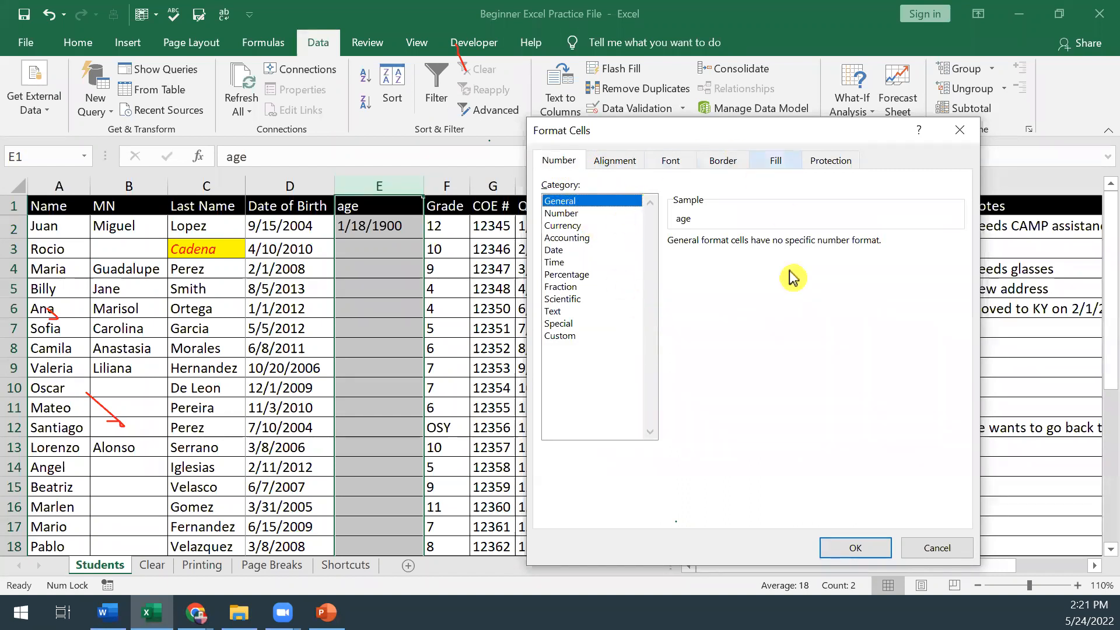
left_click(851, 547)
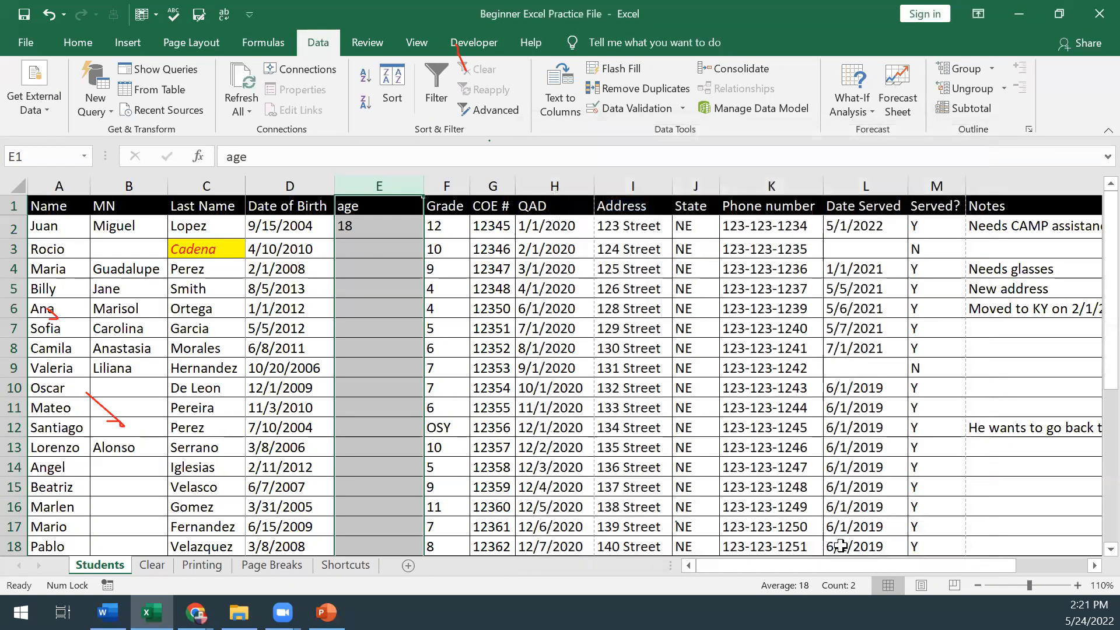
left_click(363, 225)
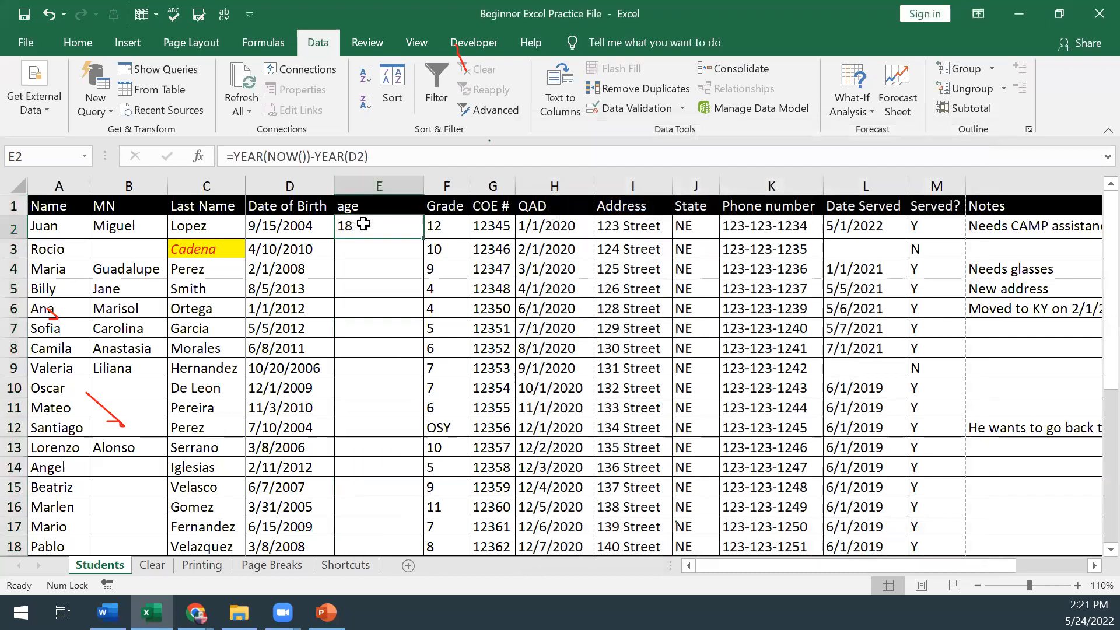
Widen the age column and fill the formula in cell E2 down through all the student rows
left_click_drag(424, 186, 448, 181)
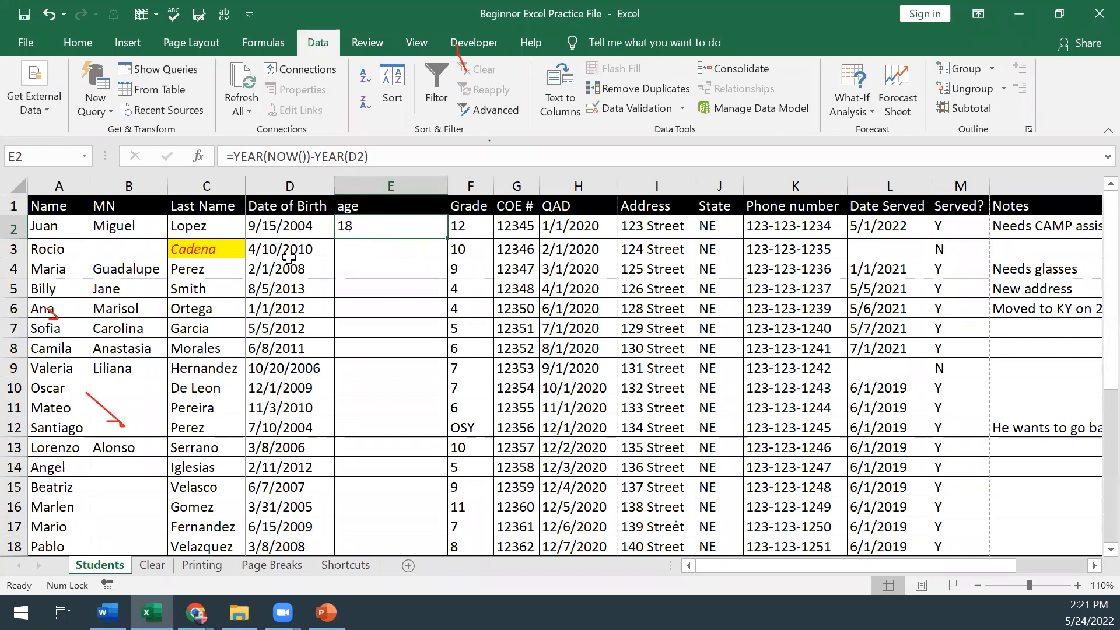
left_click_drag(373, 246, 358, 331)
left_click(373, 228)
left_click(374, 250)
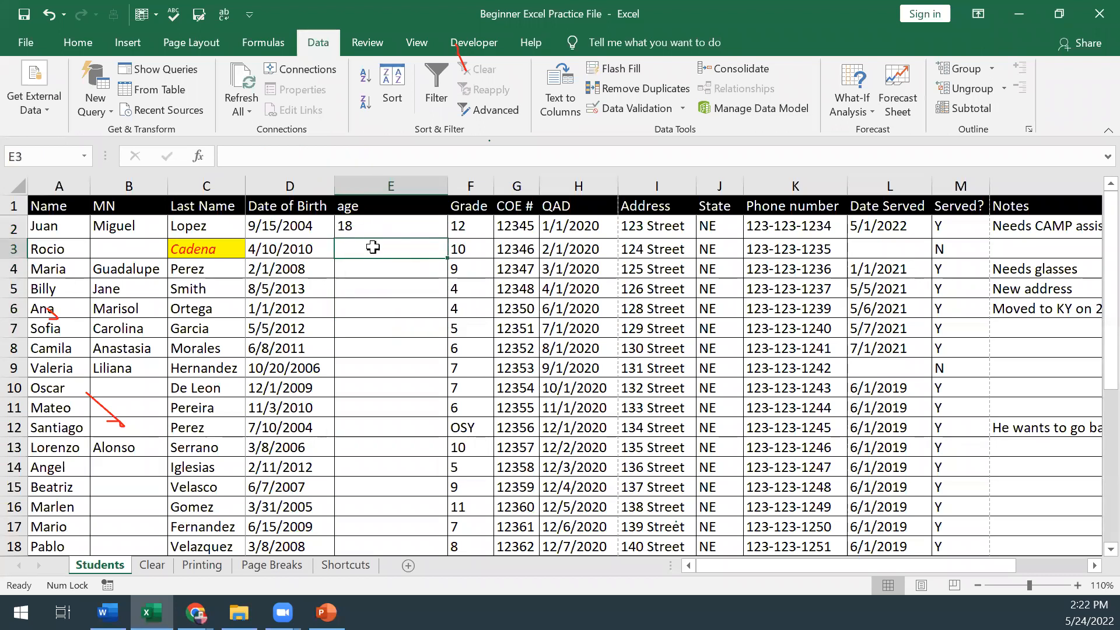
left_click(376, 225)
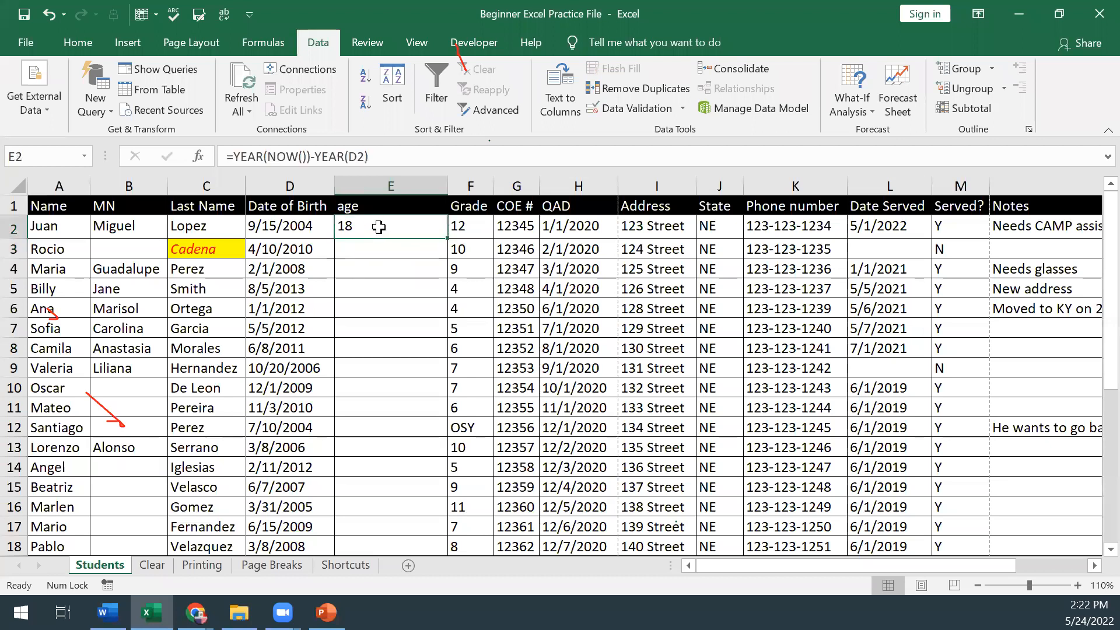
double_click(446, 238)
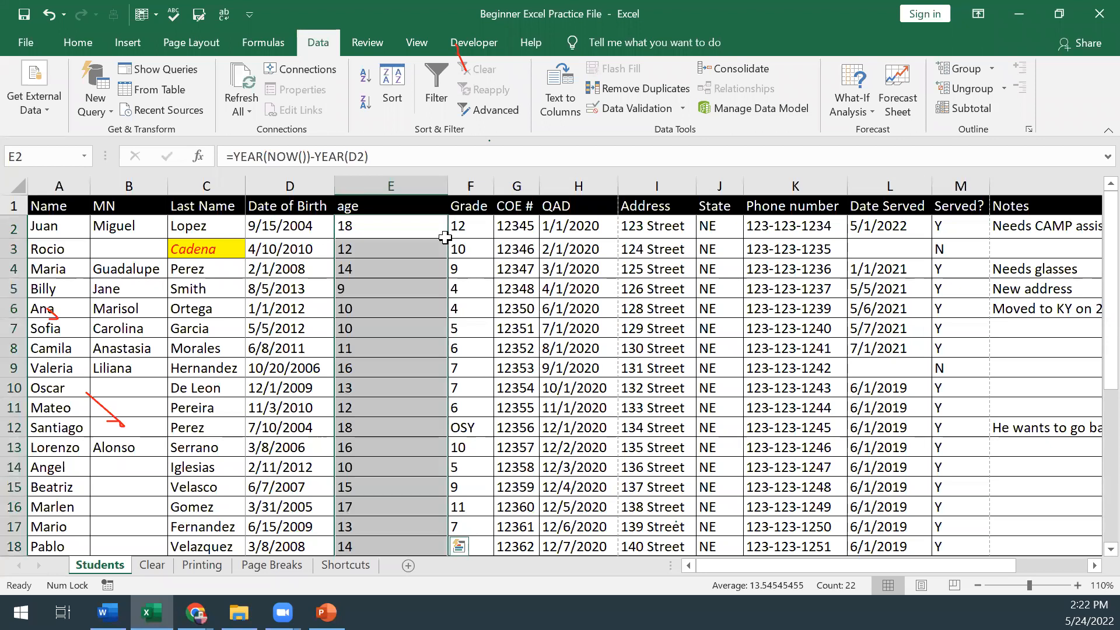
Examine the copied age formulas cell by cell from row 3 to row 12
left_click(289, 254)
left_click(369, 251)
left_click(373, 270)
left_click(371, 291)
left_click(371, 309)
left_click(371, 329)
left_click(370, 347)
left_click(371, 368)
left_click(371, 390)
left_click(369, 430)
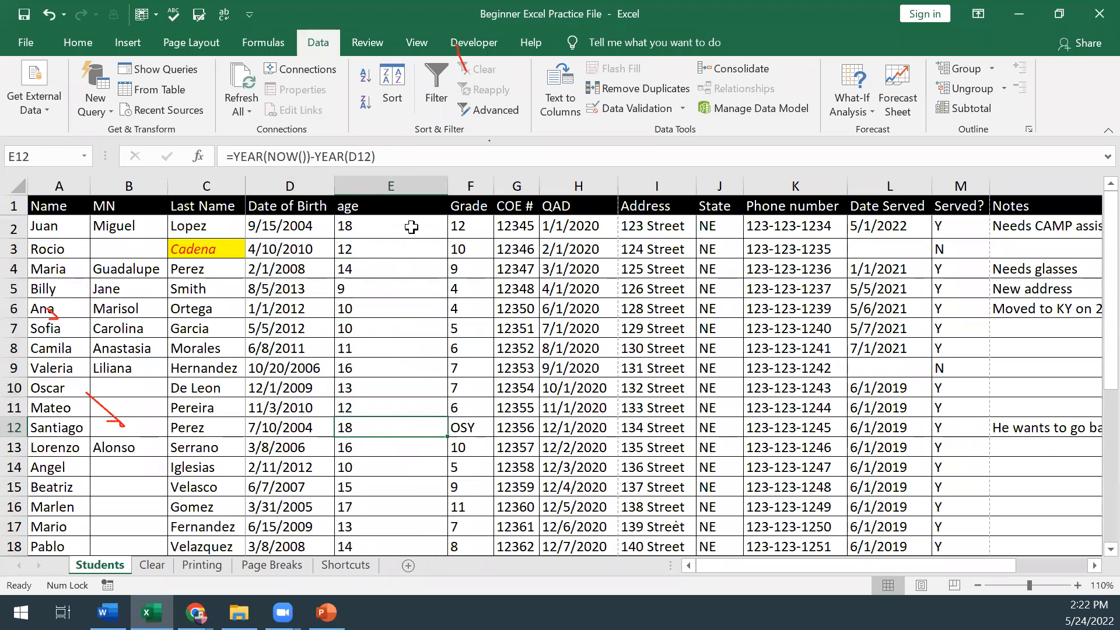
Narrow the age column and look over the ages down to the last student
left_click_drag(448, 185, 394, 193)
scroll(350, 485, "down", 3)
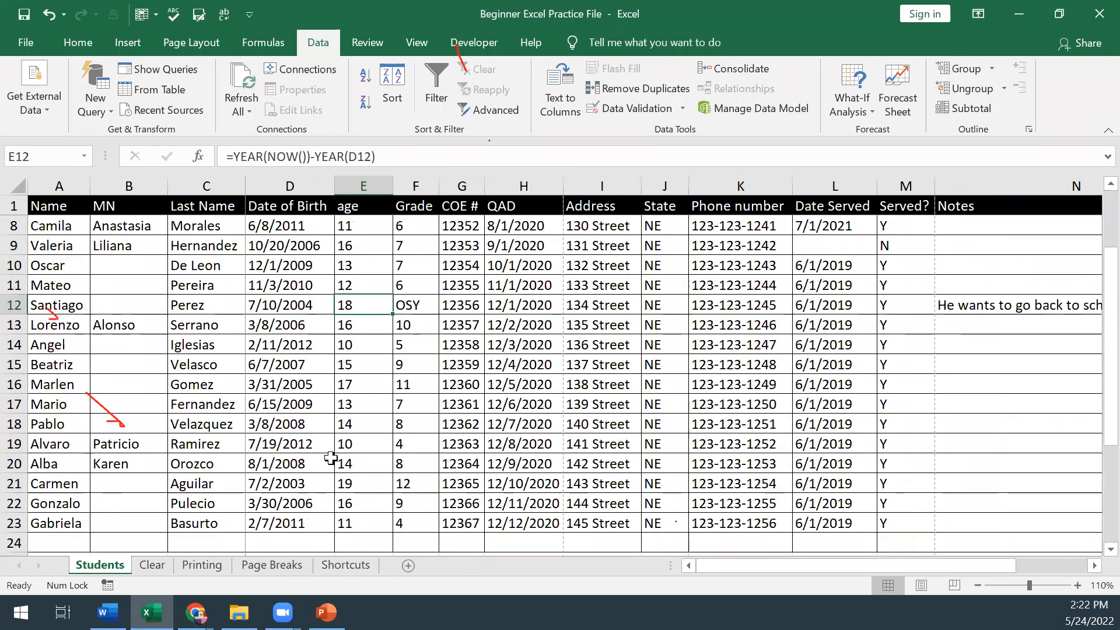
scroll(352, 495, "up", 3)
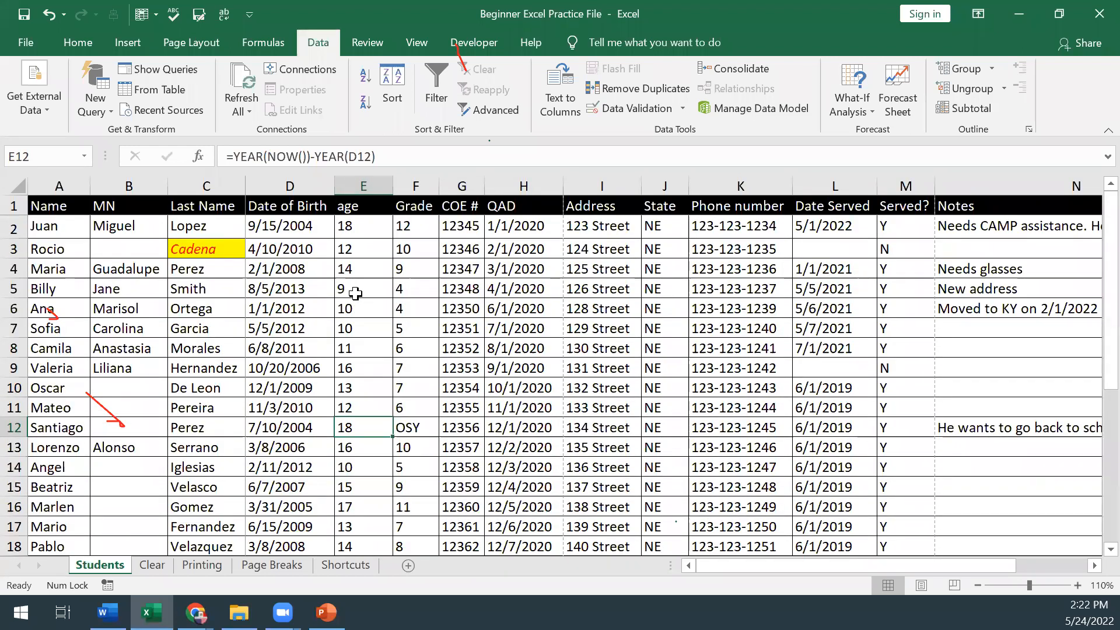
Fill the age formula from cell E2 down the student rows again and check it as far as row 23
left_click(362, 230)
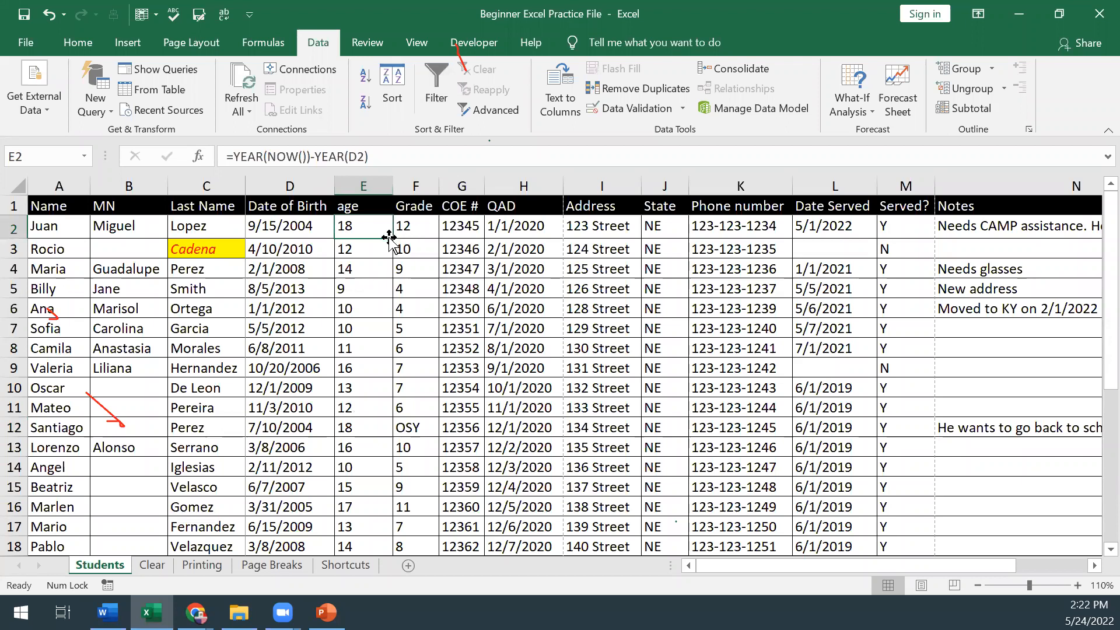
double_click(389, 238)
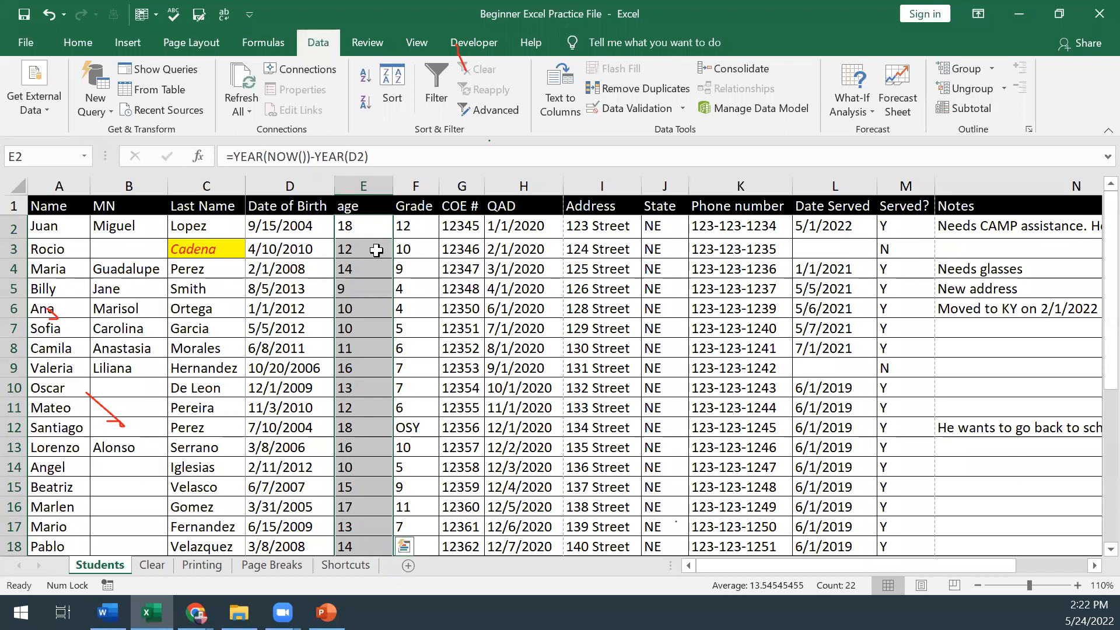
scroll(370, 350, "down", 6)
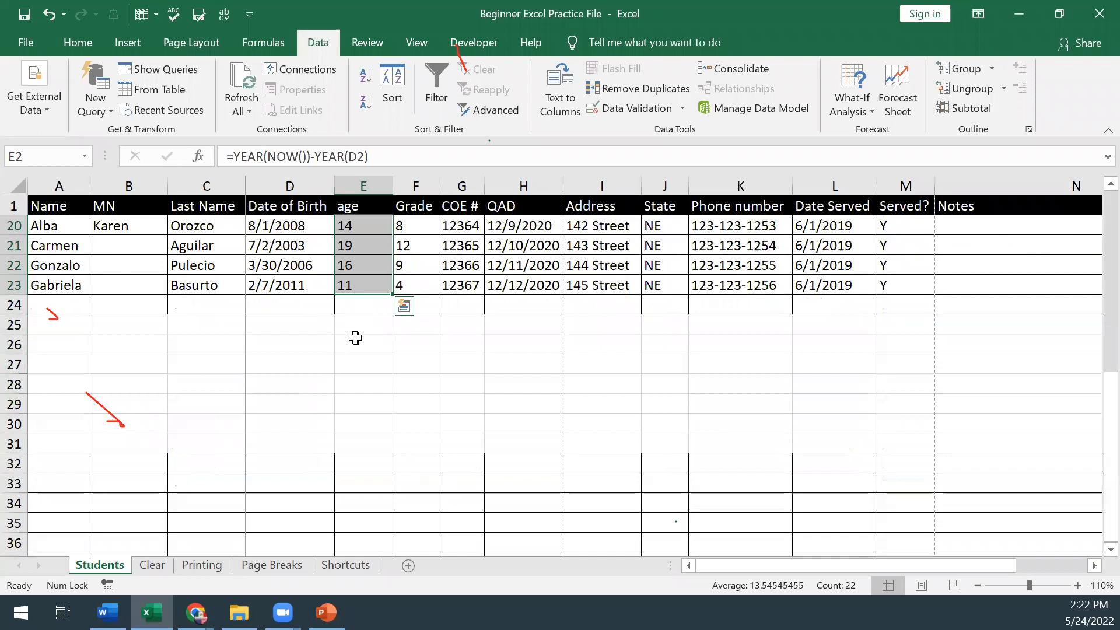
scroll(355, 337, "up", 6)
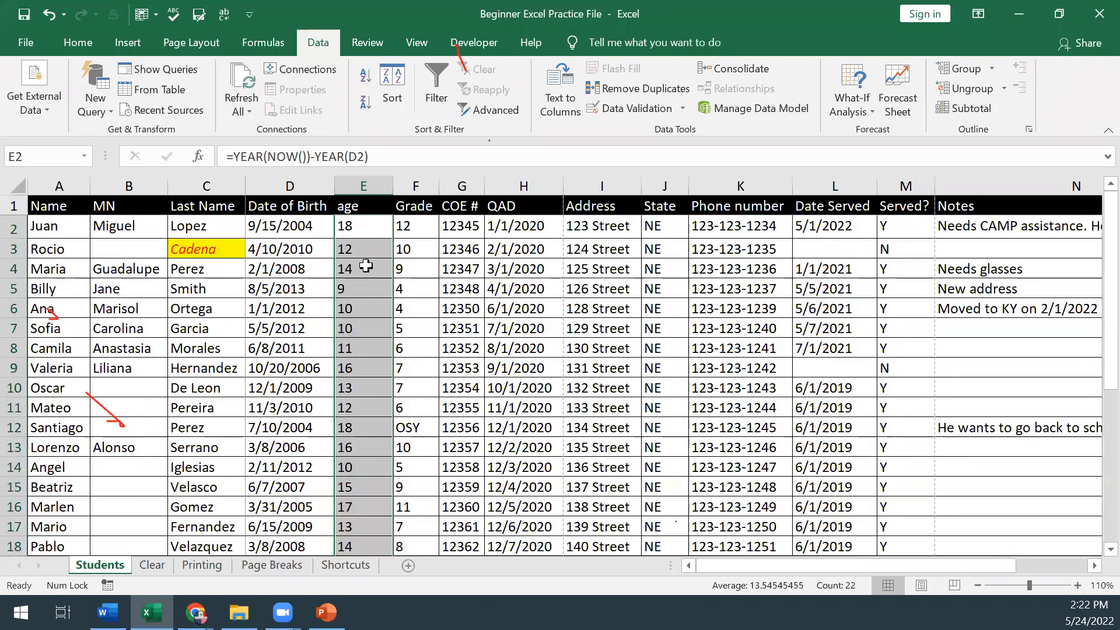
Apply the Date number format to the entire age column
left_click(365, 229)
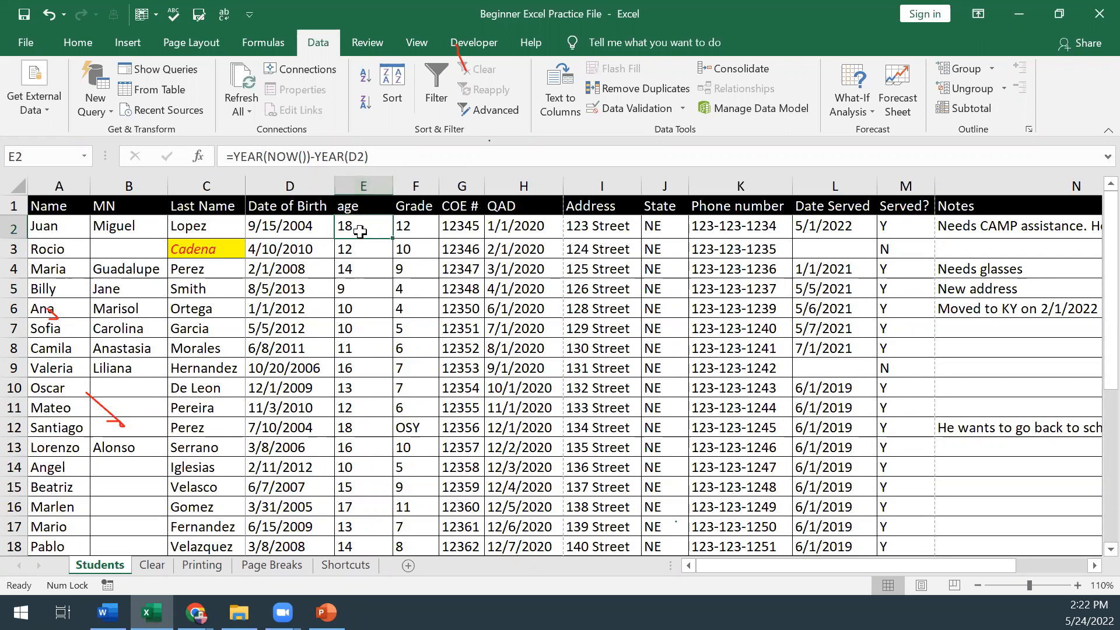
left_click(363, 185)
right_click(363, 187)
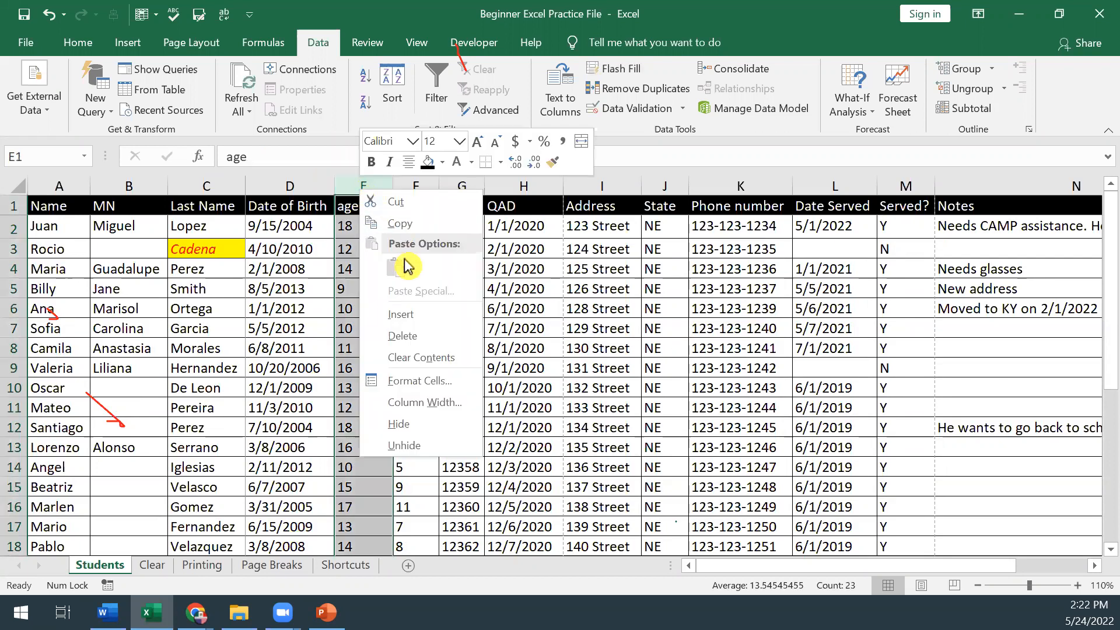
left_click(435, 382)
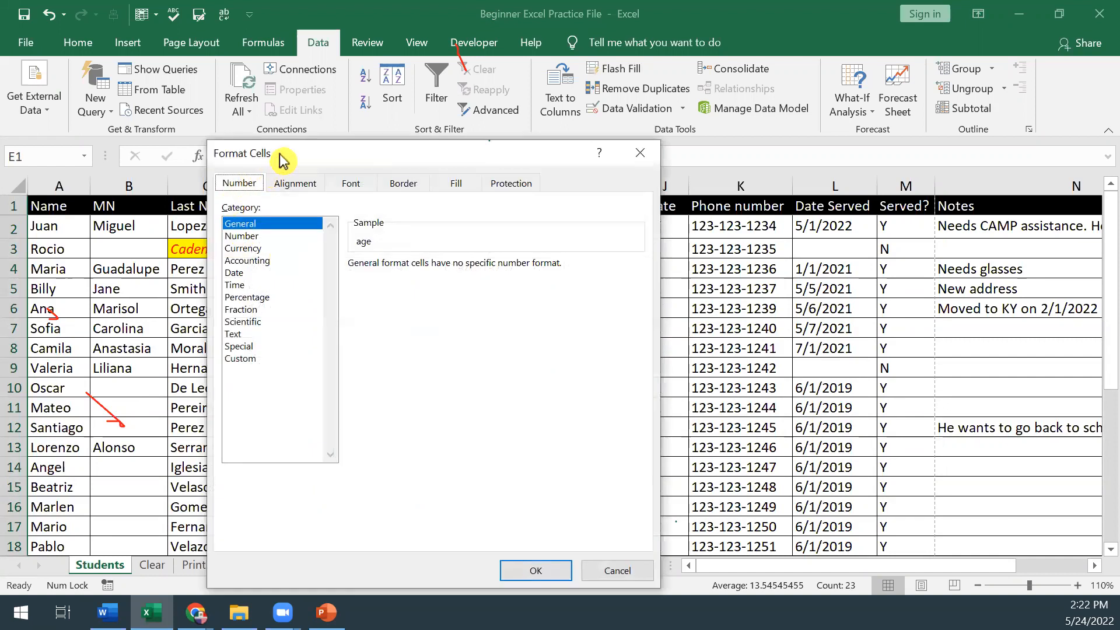
left_click_drag(286, 155, 425, 169)
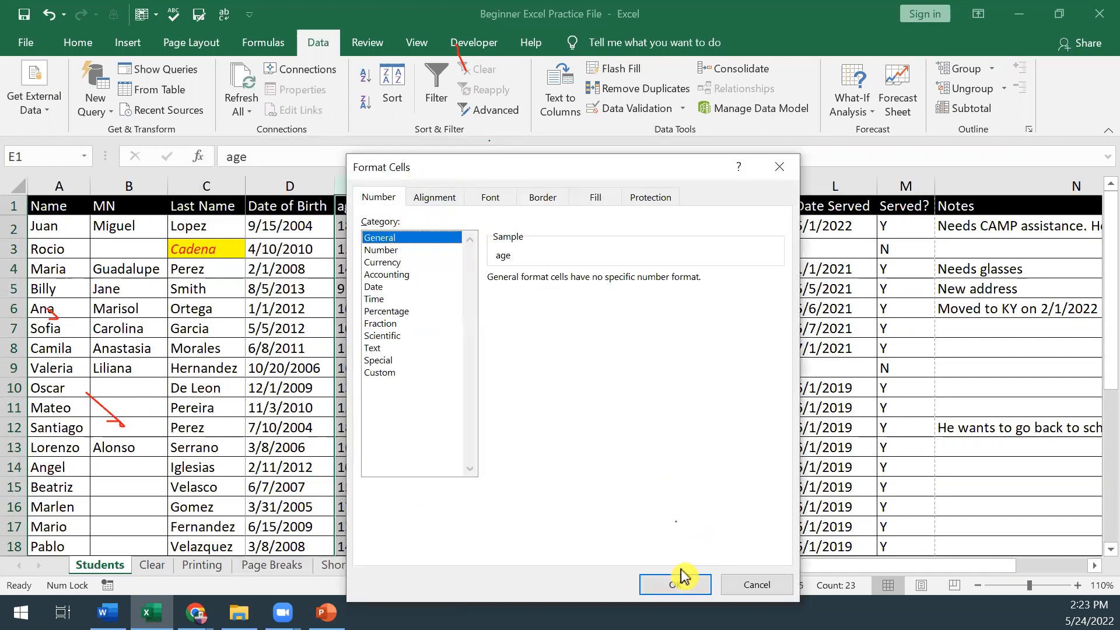
left_click(394, 278)
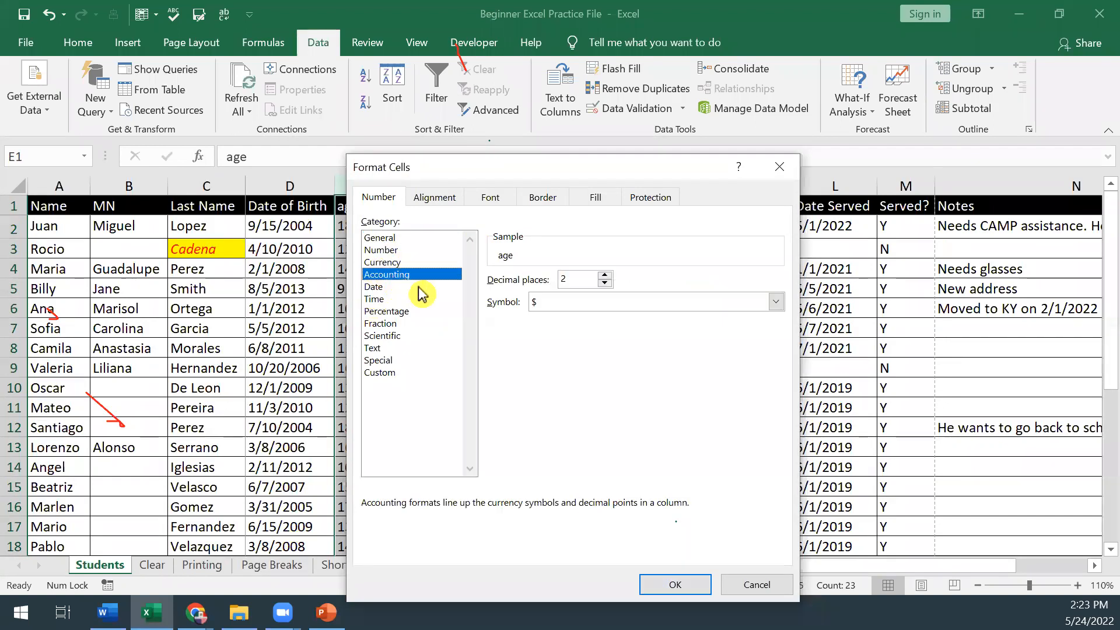
left_click(419, 287)
left_click(678, 593)
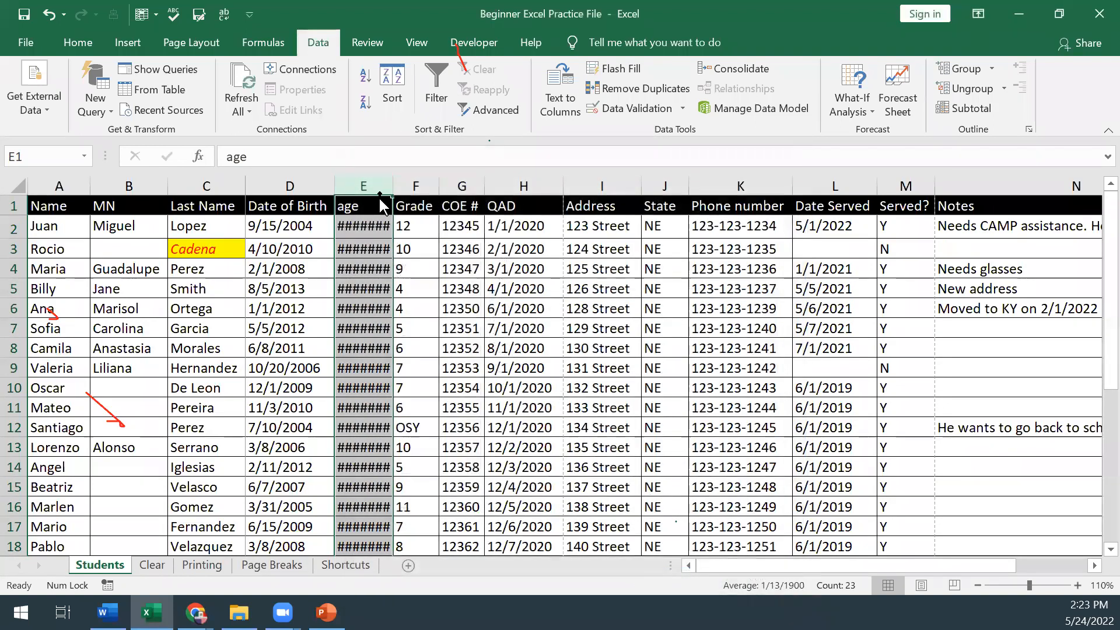
Set the entire age column back to the General number format and select the first student's age
right_click(363, 182)
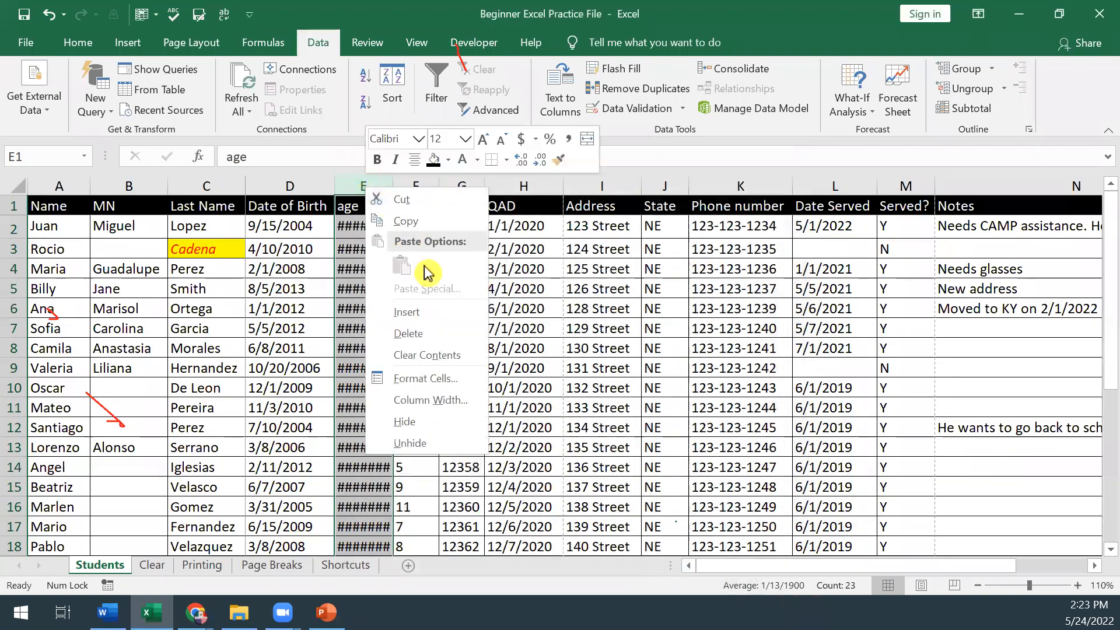
left_click(442, 384)
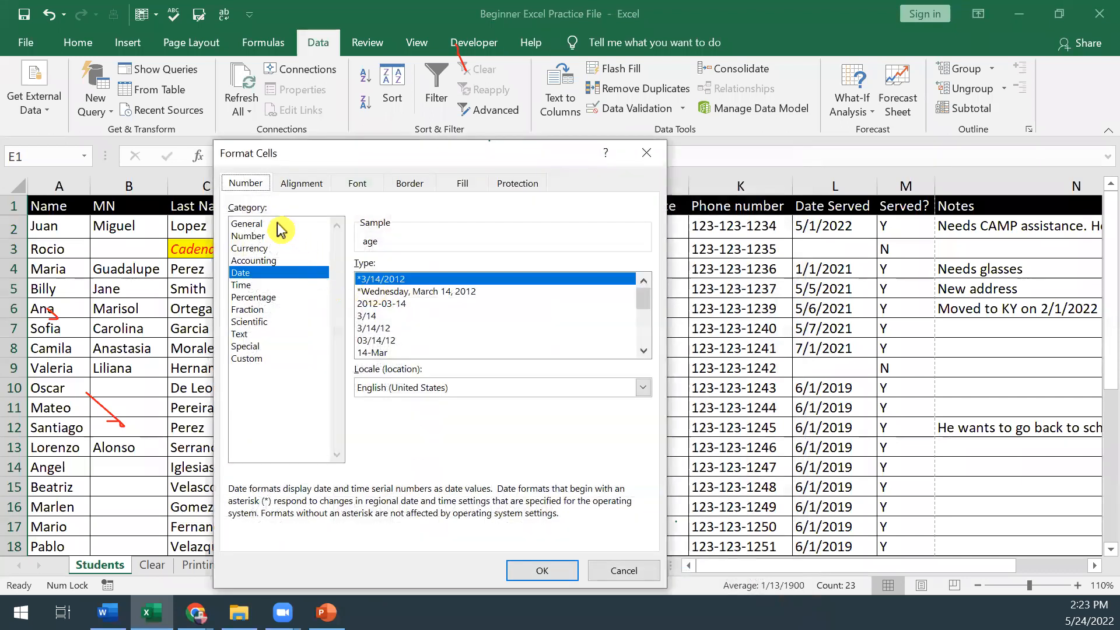
left_click(274, 223)
left_click(542, 569)
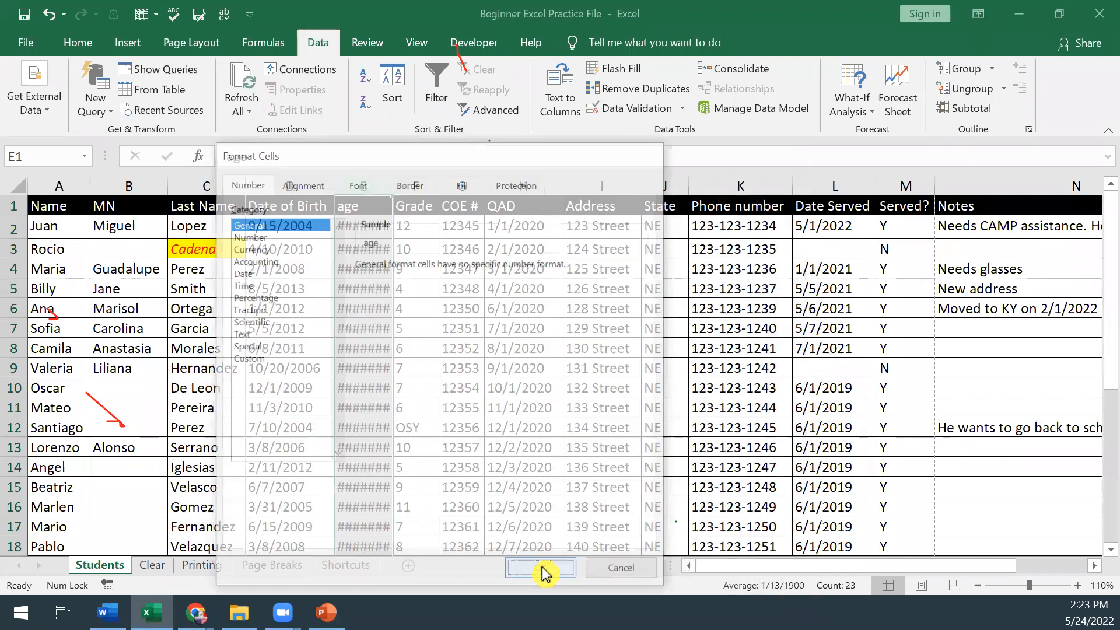
left_click(357, 226)
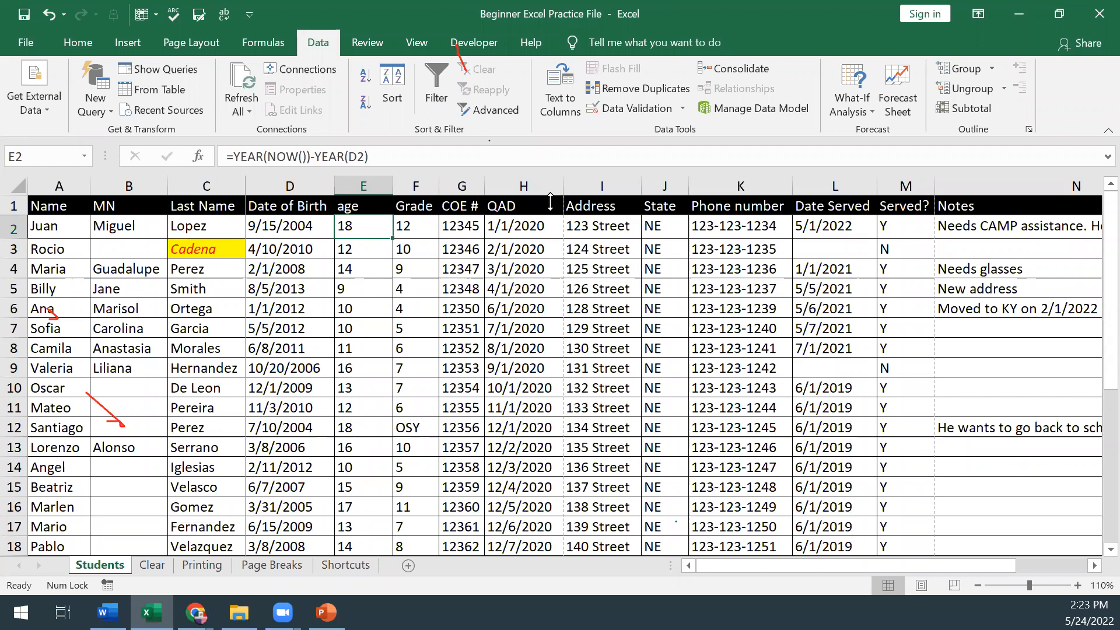
Insert a new column between QAD and Address and head it "EXP"
left_click(527, 185)
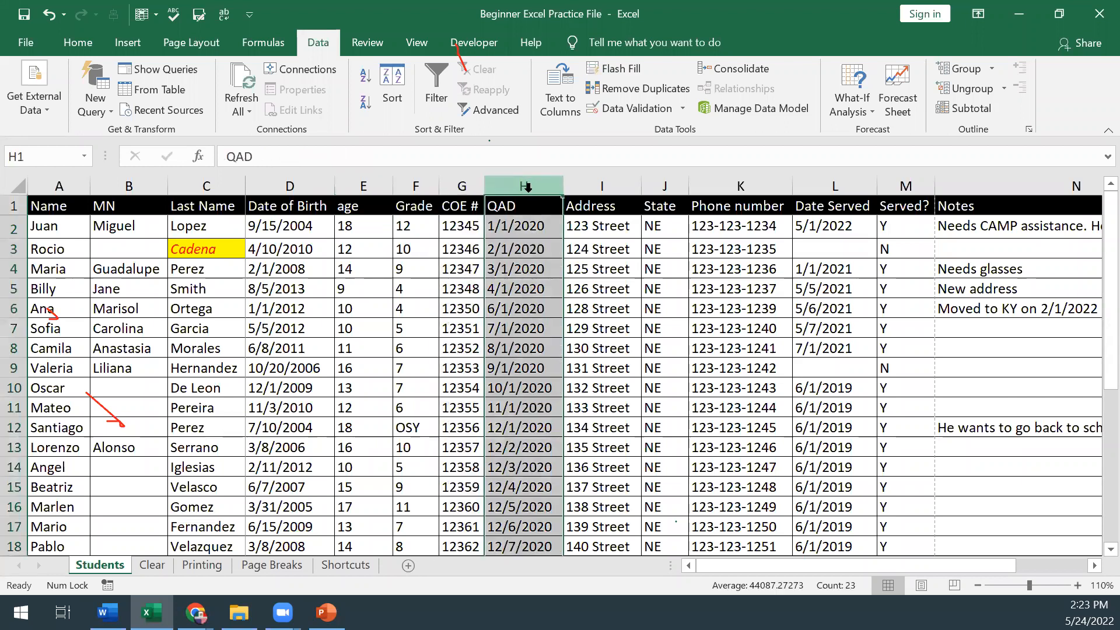
right_click(591, 185)
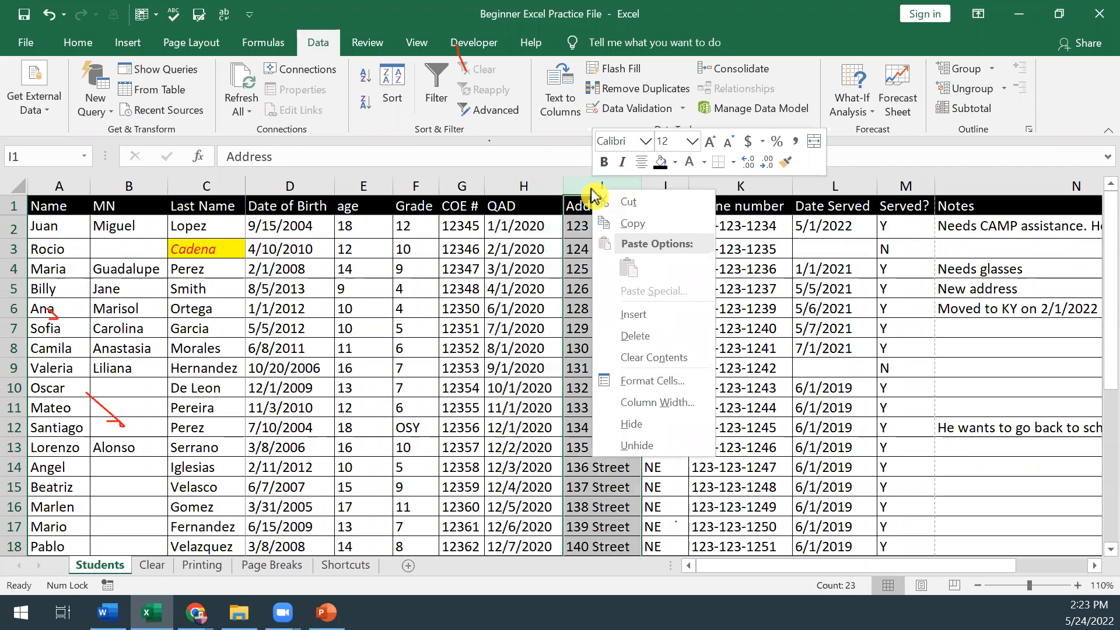
left_click(634, 315)
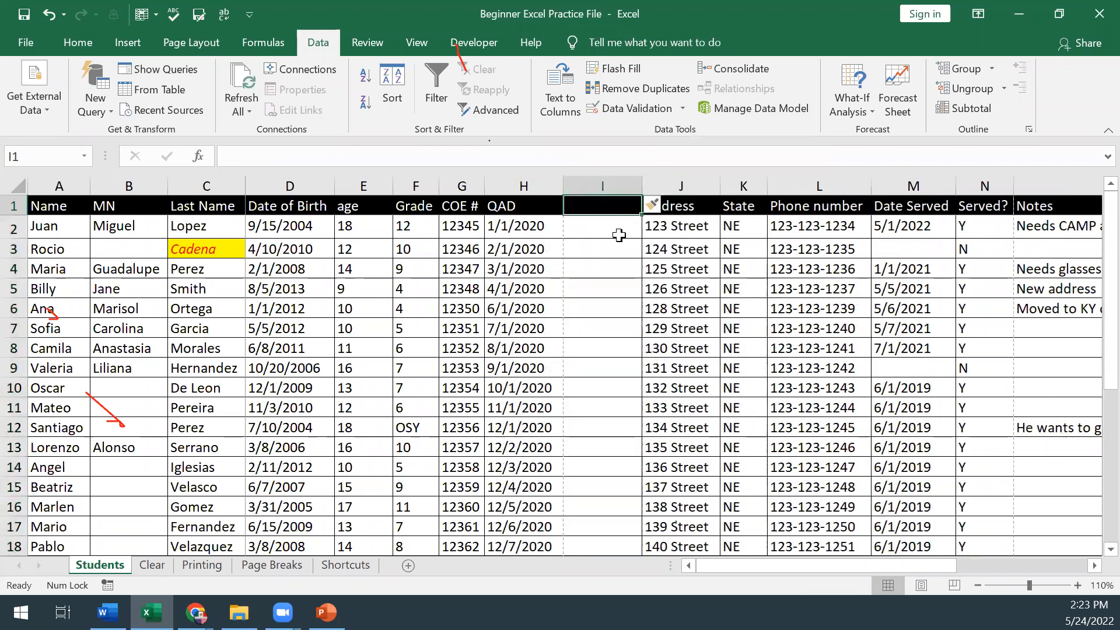
type("EXP")
key("Return")
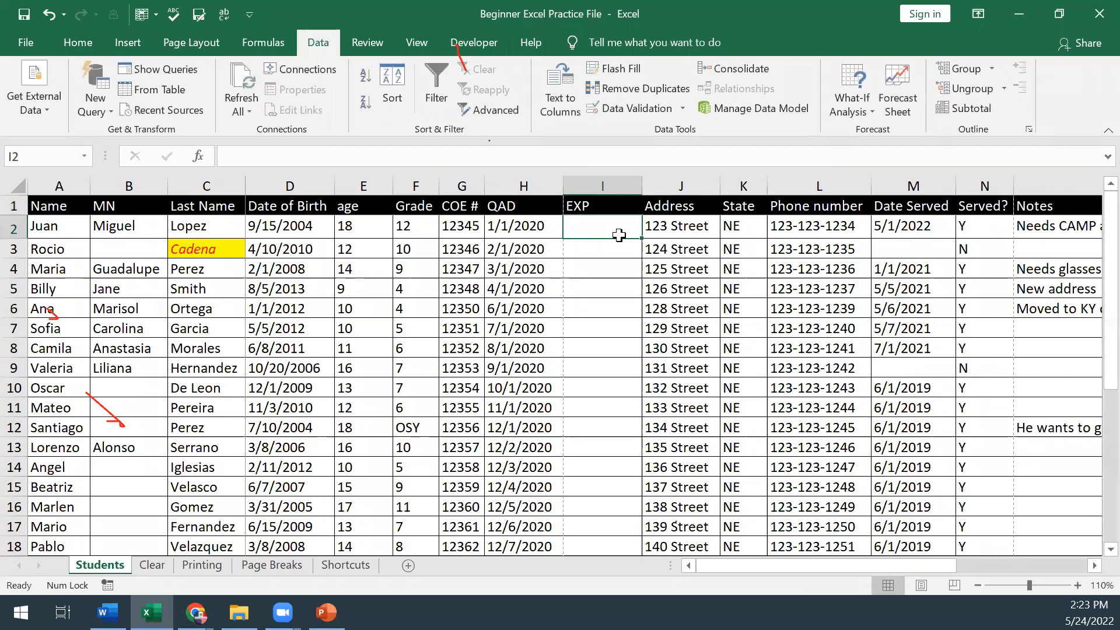
Enter the formula =EDATE(H2,36) in the first student's EXP cell, I2, to calculate the QAD expiration date
type("=")
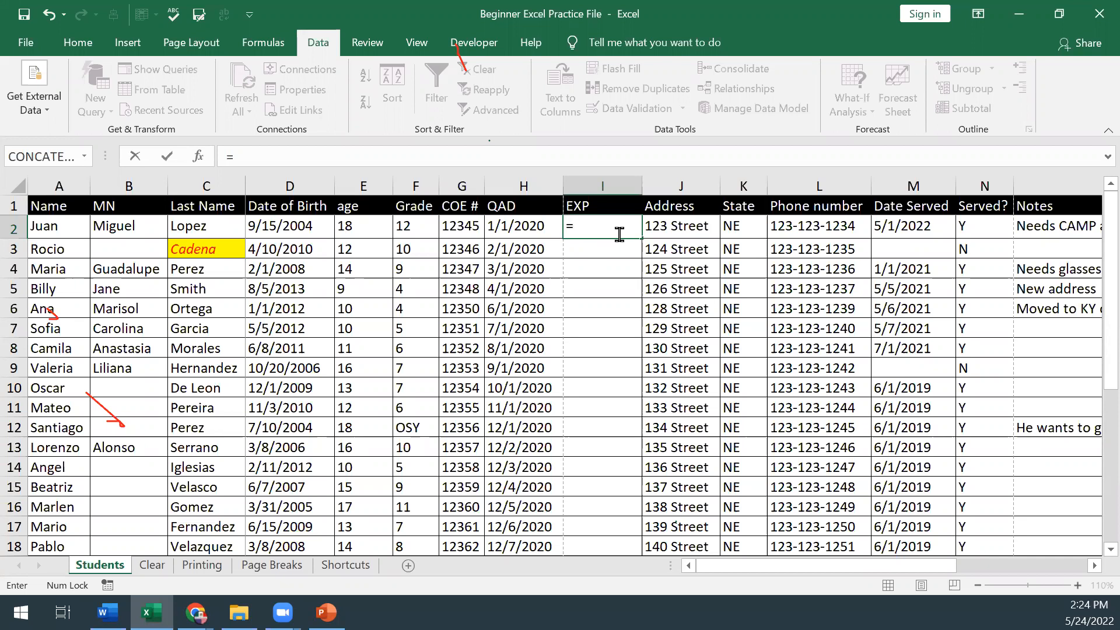
type("EDATE")
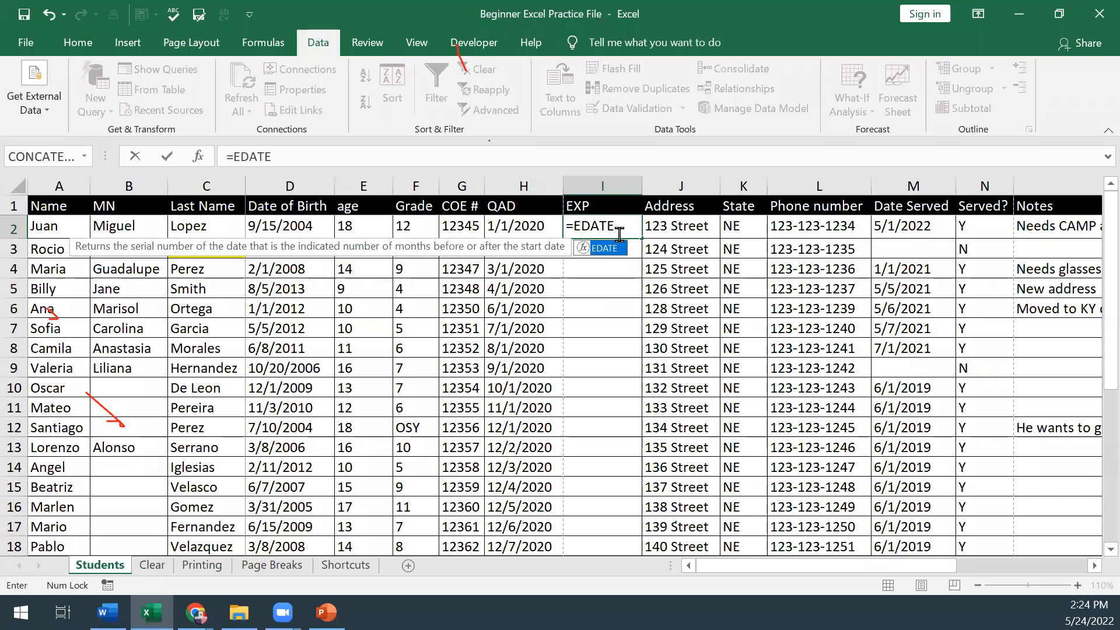
type("(")
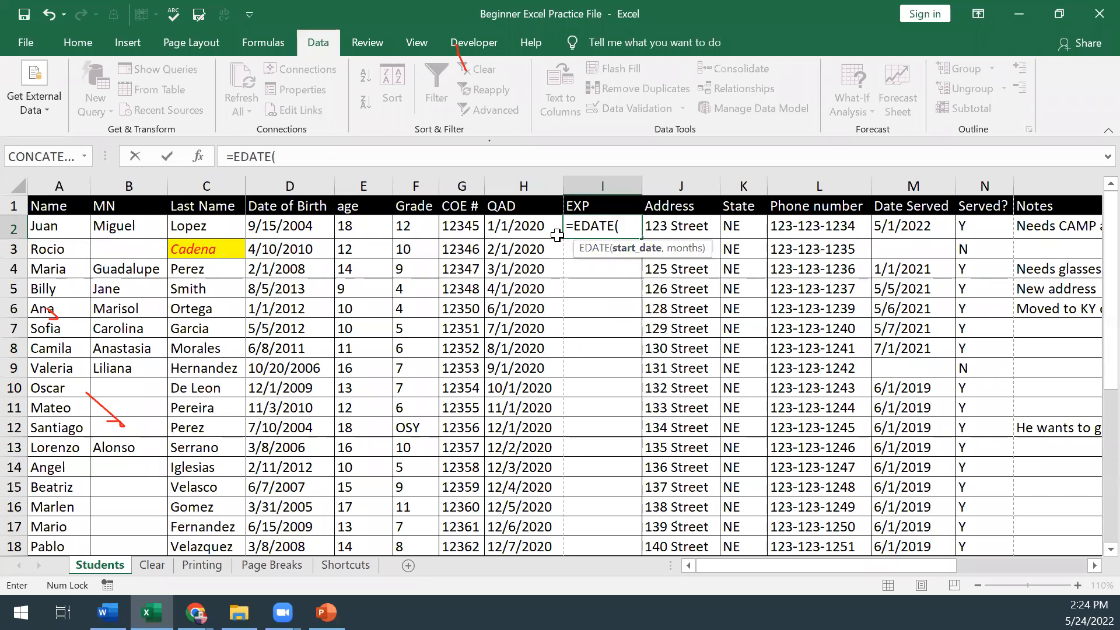
left_click(519, 224)
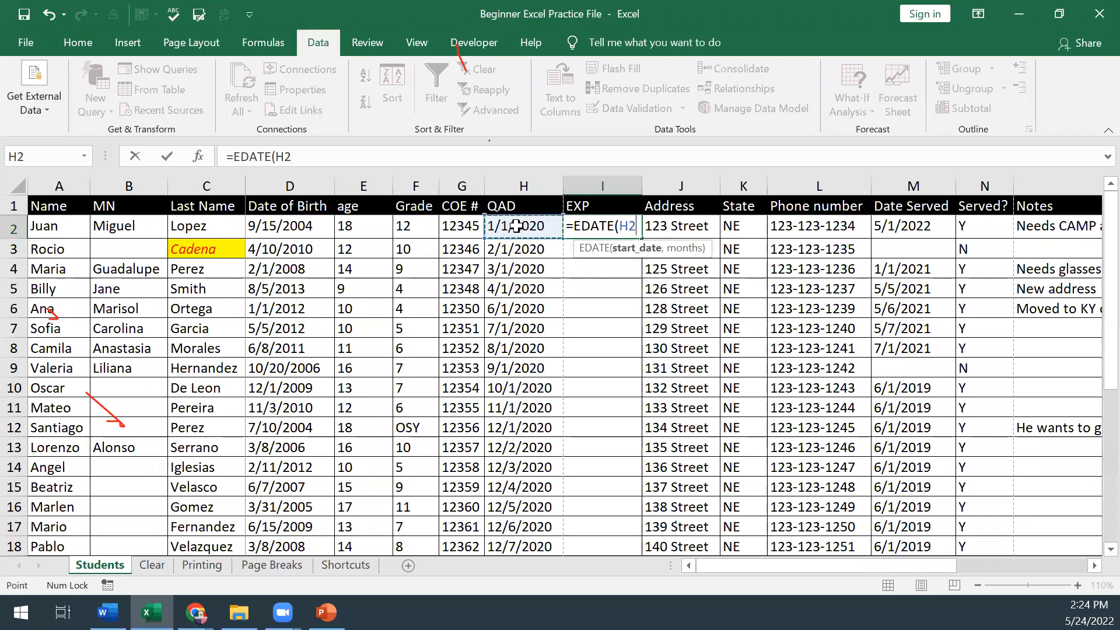
type(",36)")
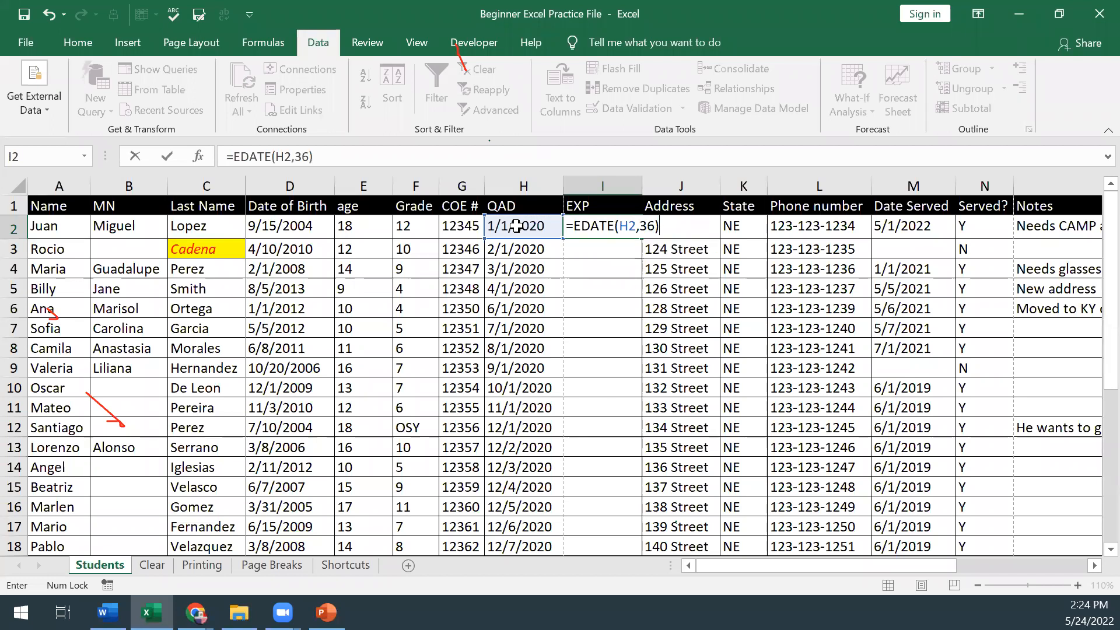
key("Return")
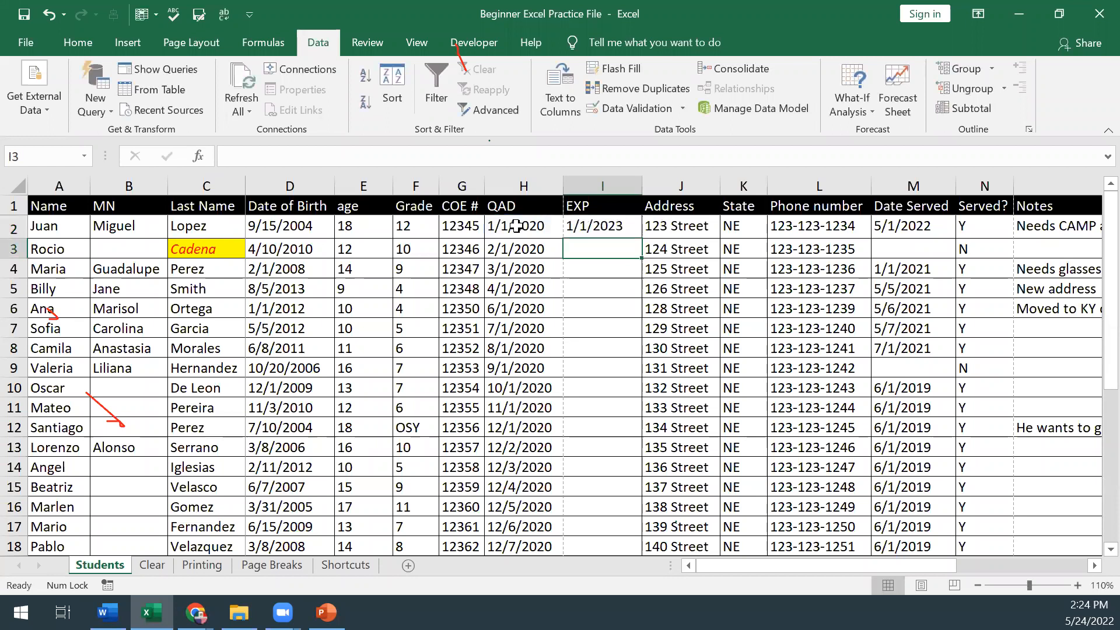
Fill the EXP formula from cell I2 down all the student rows and check it as far as row 23
left_click(629, 234)
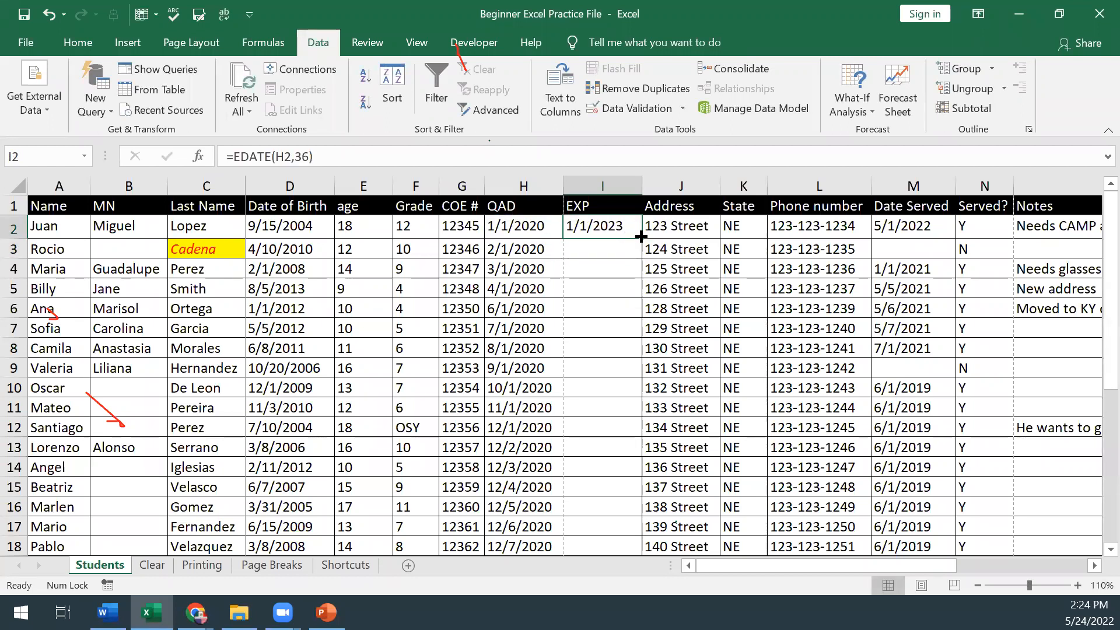
double_click(641, 237)
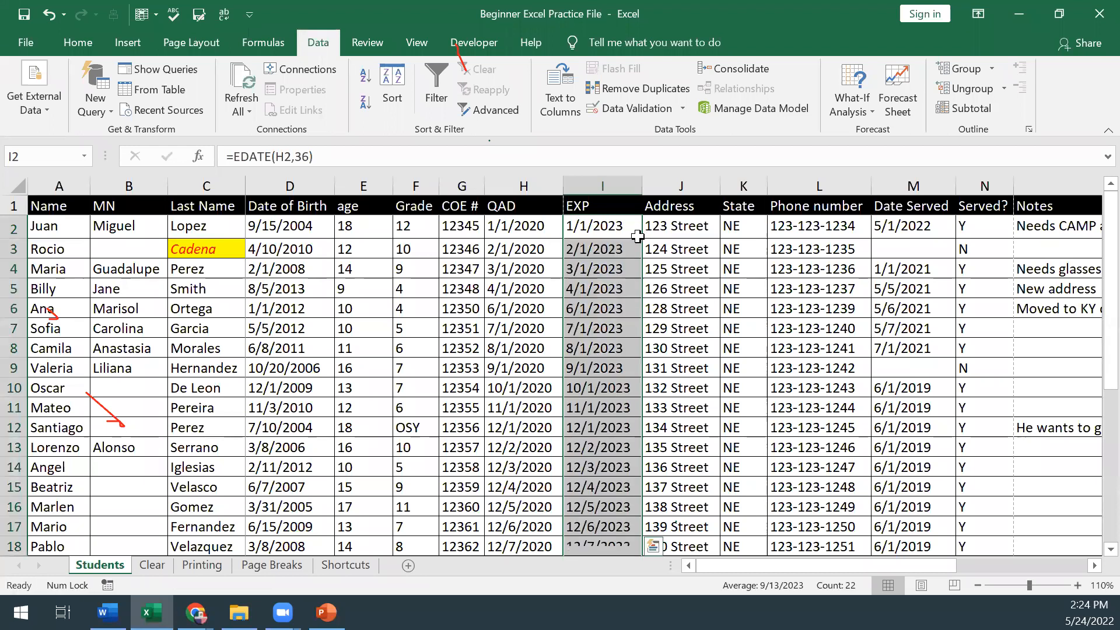
left_click(601, 295)
scroll(600, 338, "down", 3)
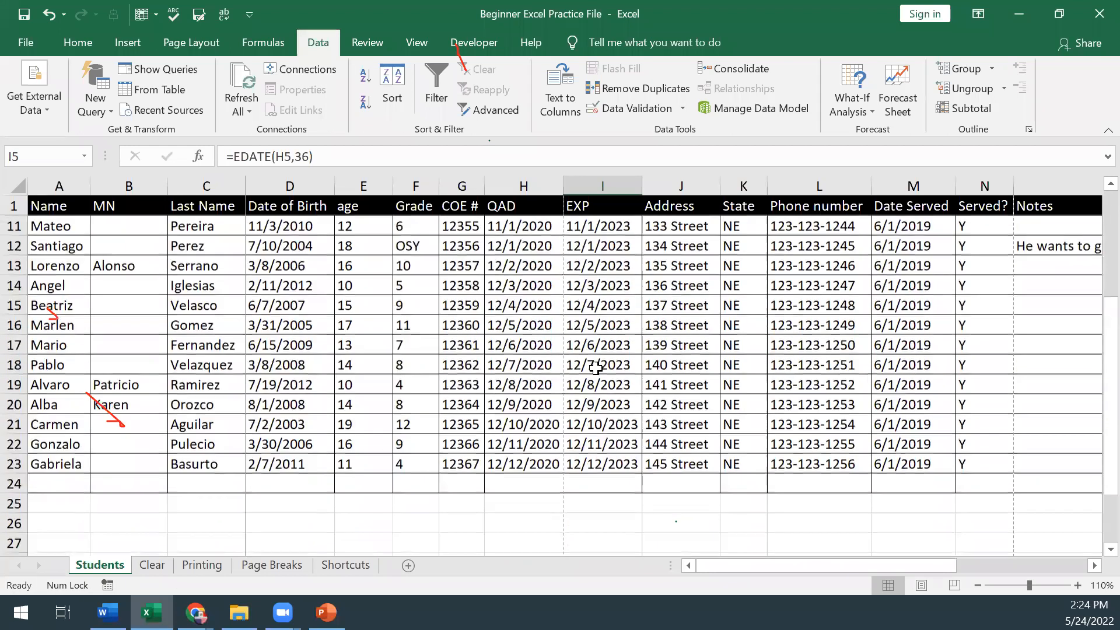
scroll(601, 466, "up", 3)
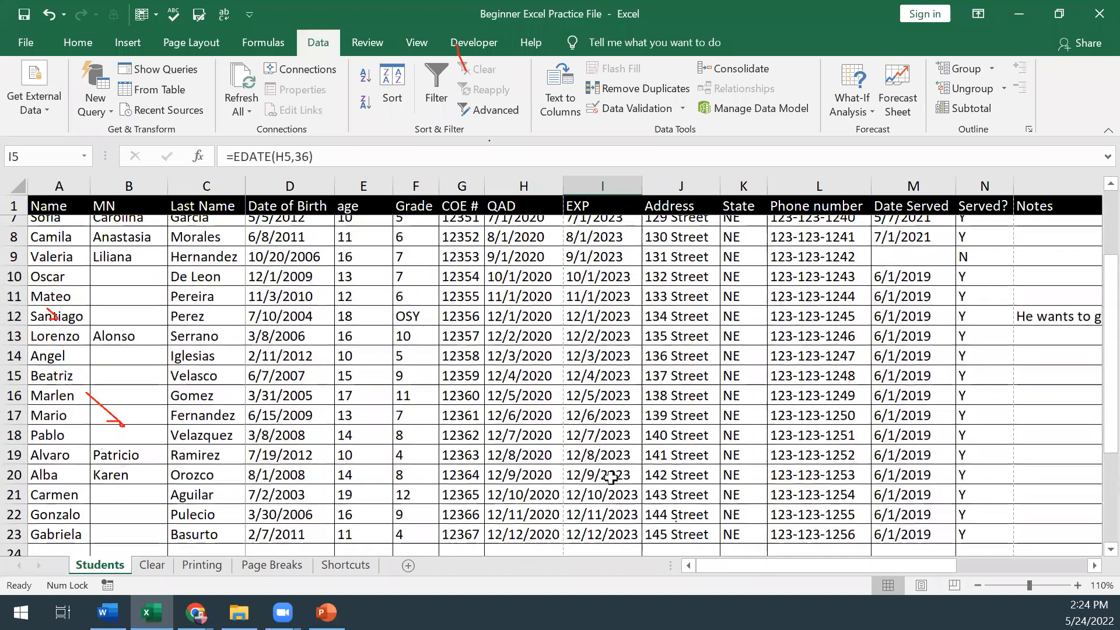
Inspect the formulas in several cells of the EXP column and in the first student's age cell
left_click(614, 247)
left_click(612, 288)
left_click(611, 352)
left_click(610, 389)
left_click(607, 418)
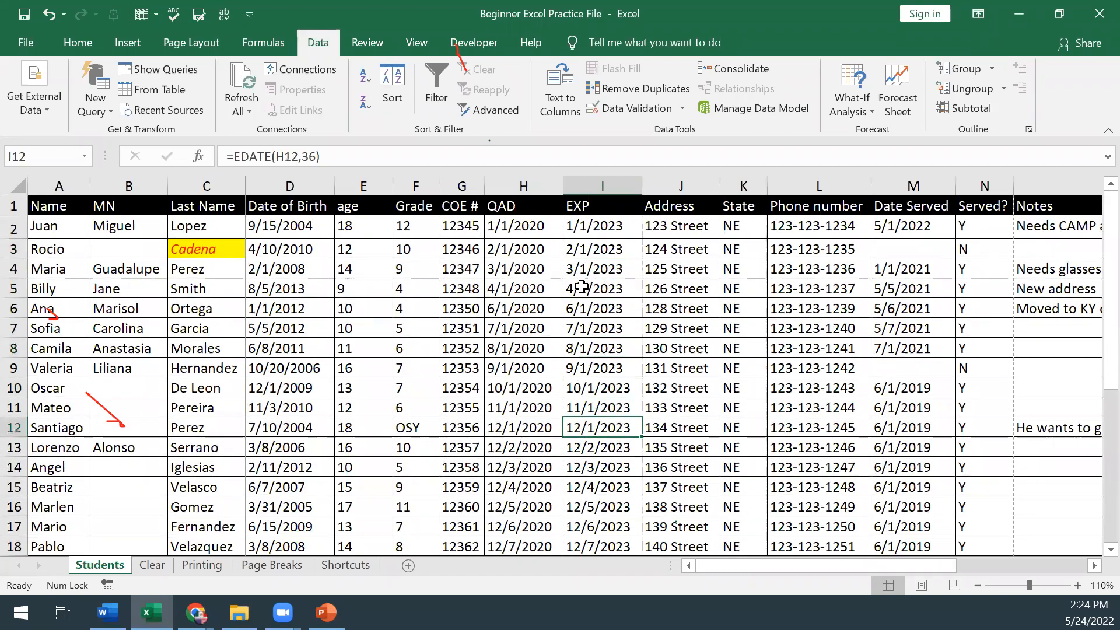
left_click(595, 232)
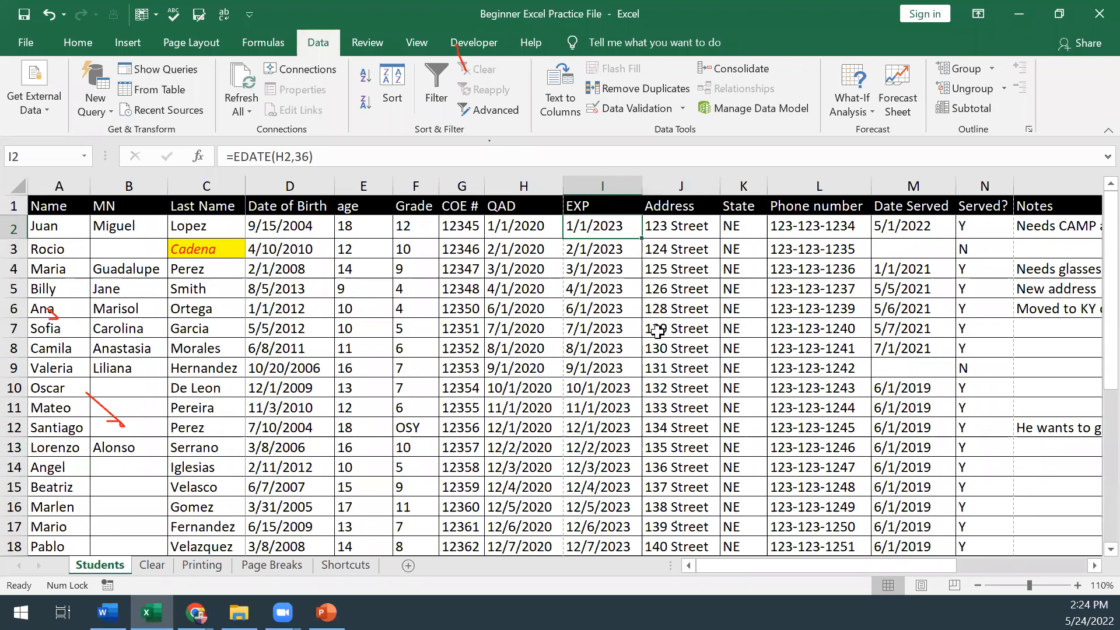
left_click(351, 225)
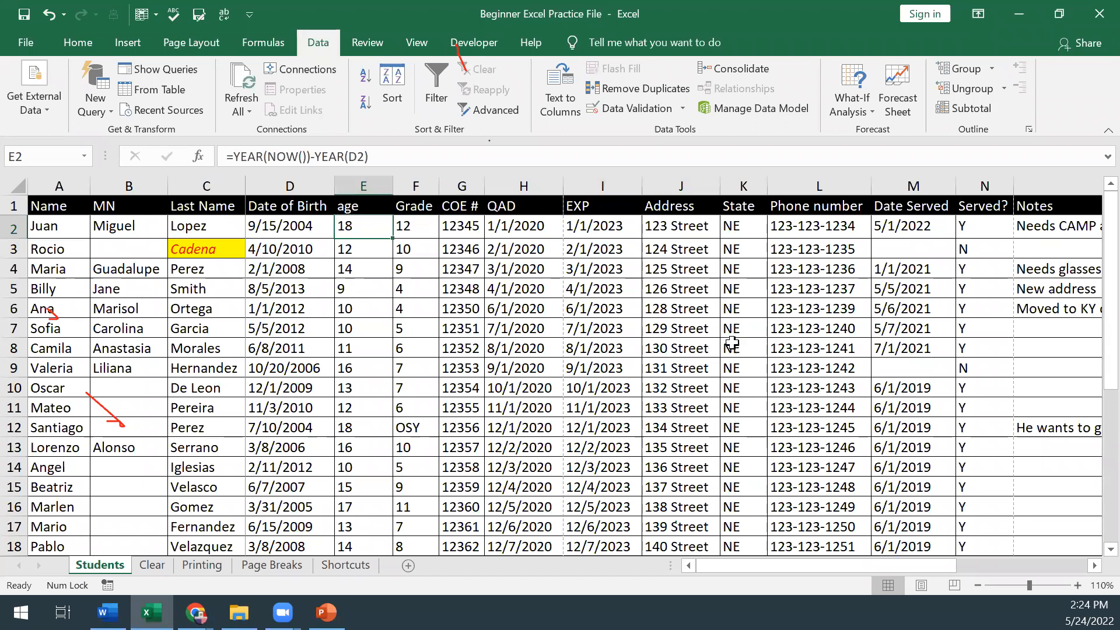
Search the built-in Help for "CALCULATE AGE" and open the "Calculate age" article
left_click(532, 44)
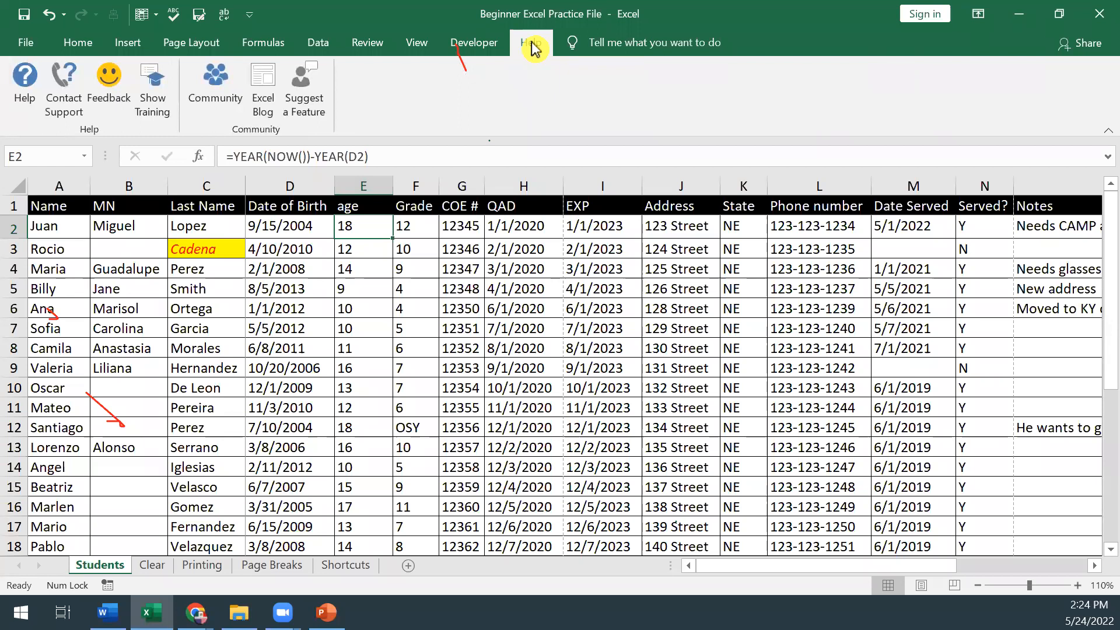
left_click(17, 93)
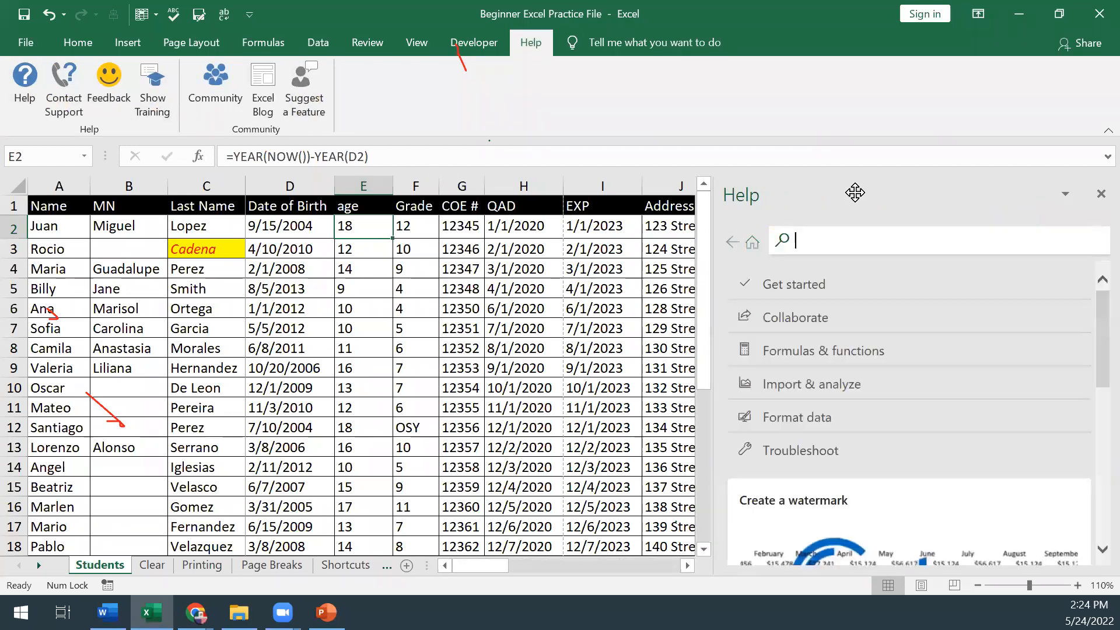
type("CALCULATE AG")
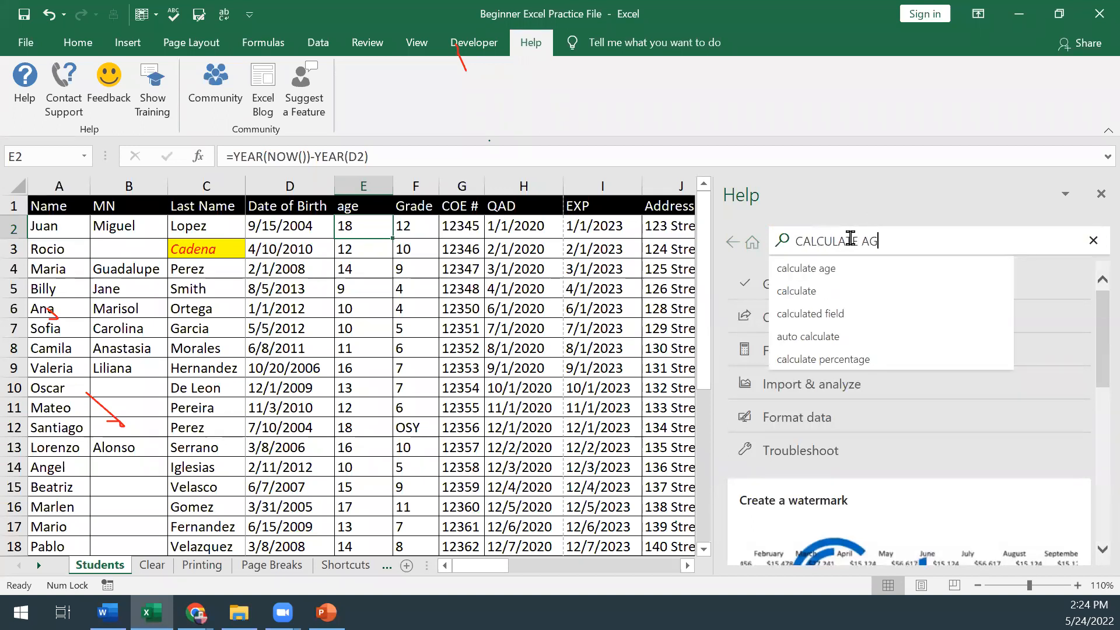
type("E")
key("Return")
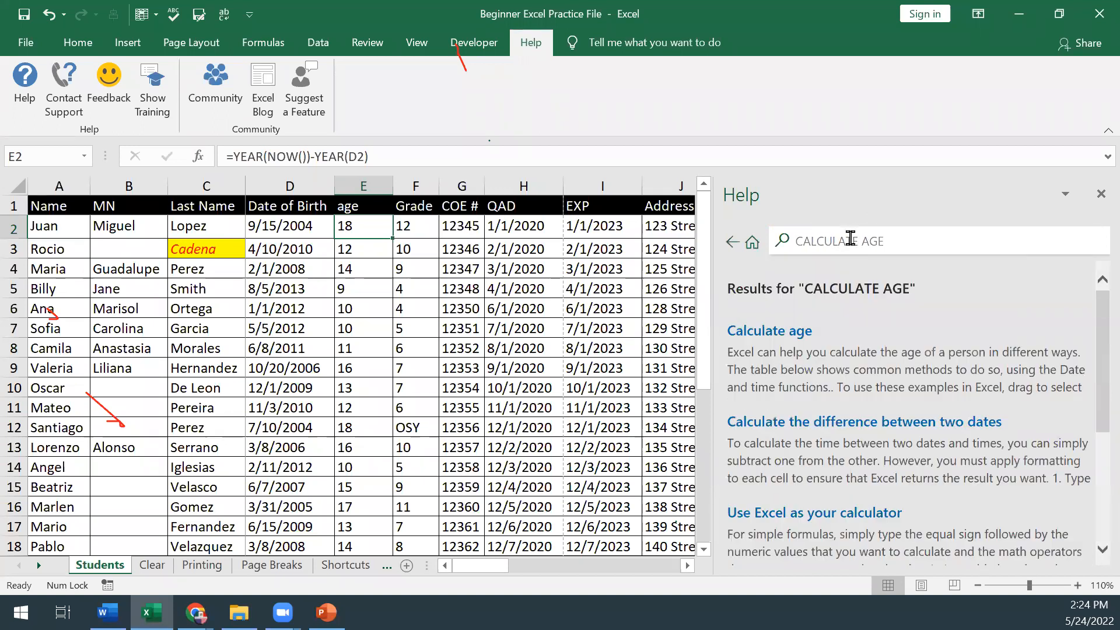
scroll(863, 345, "down", 2)
scroll(864, 347, "up", 2)
left_click(794, 333)
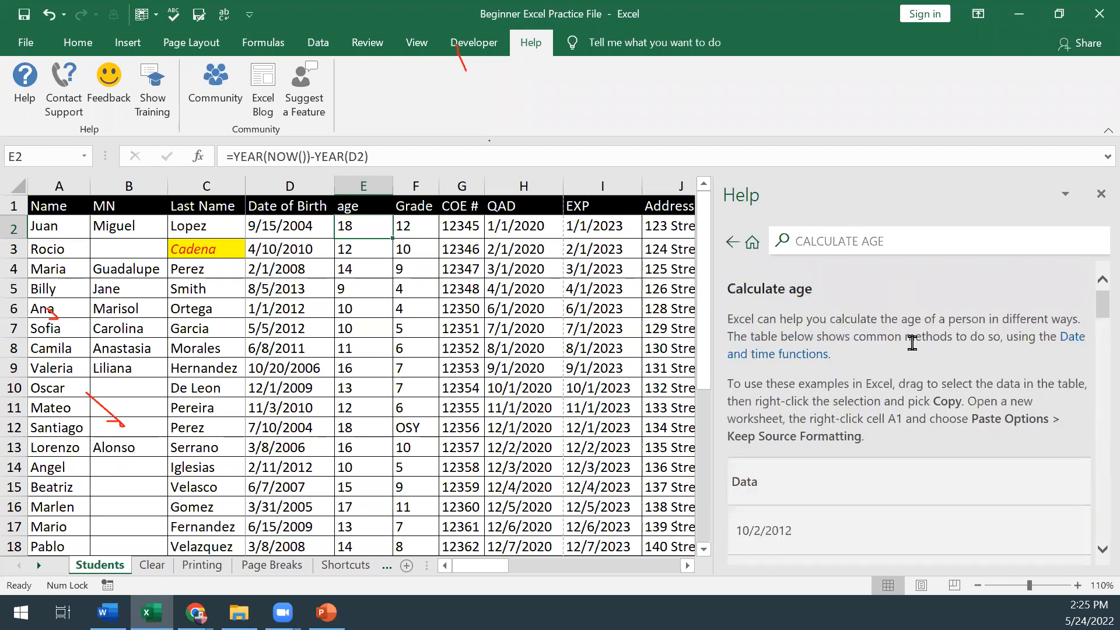
Read through the Help article's sample dates, age formulas and descriptions
scroll(933, 350, "down", 1)
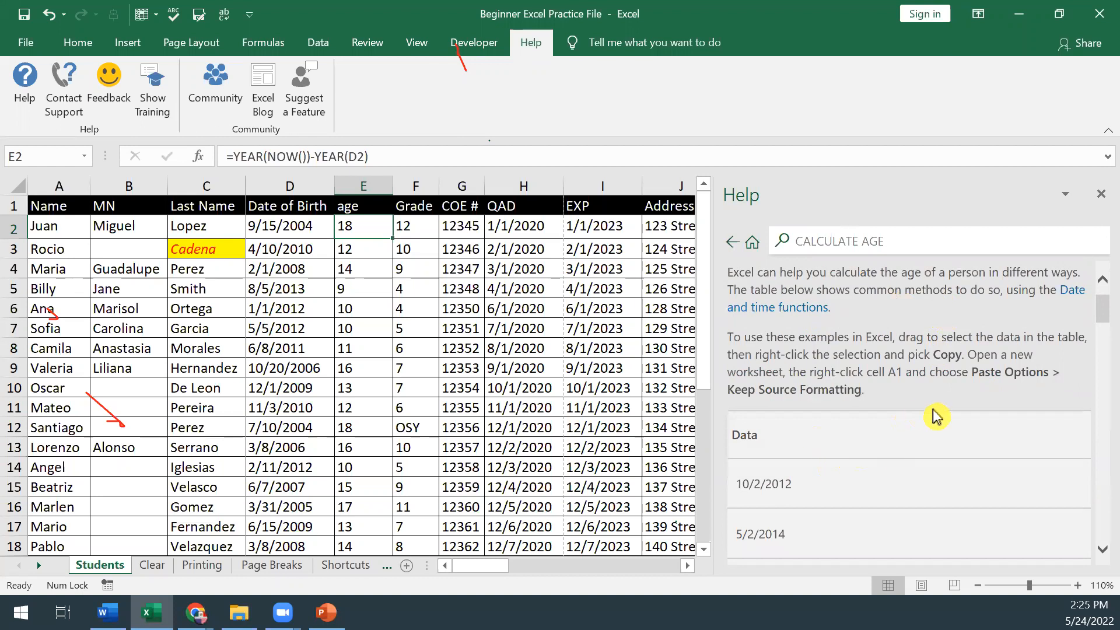
scroll(936, 417, "down", 3)
scroll(961, 426, "down", 5)
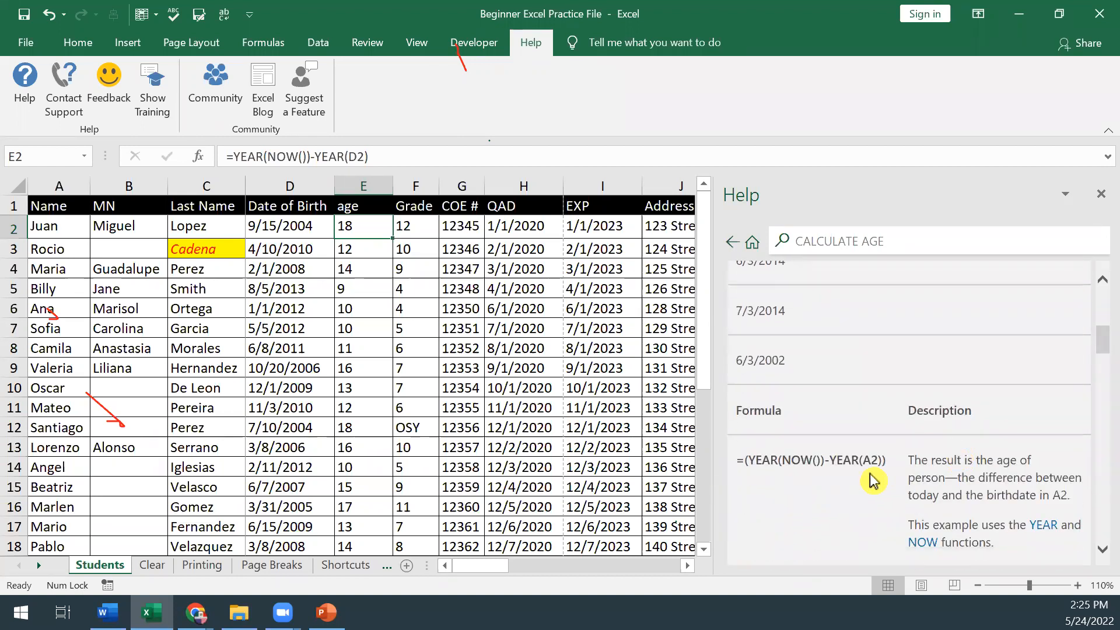
scroll(873, 477, "down", 2)
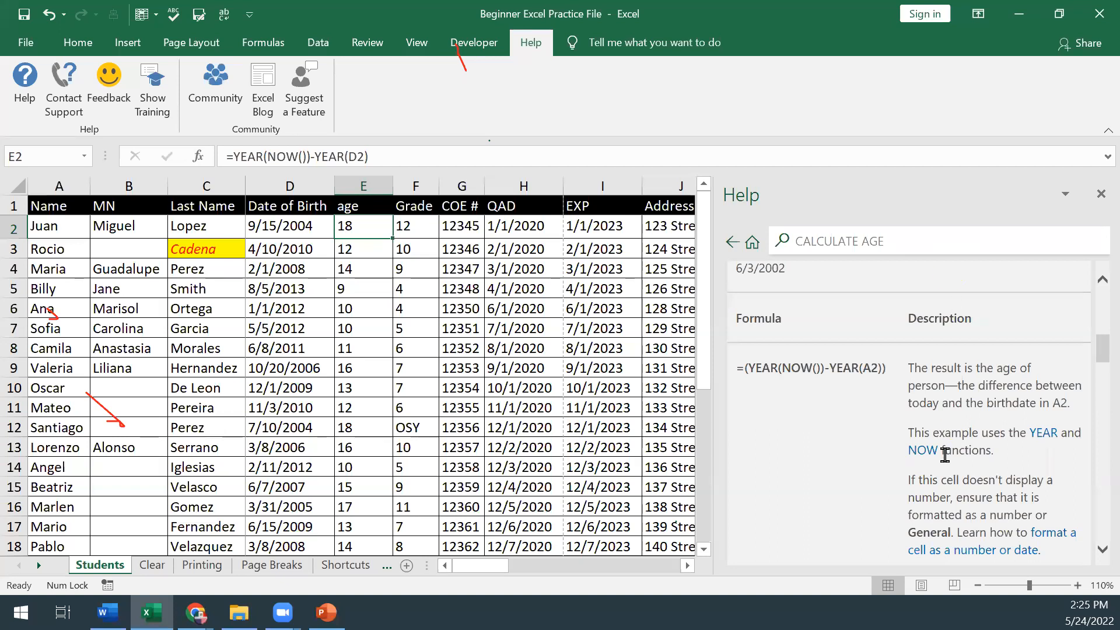
scroll(795, 482, "down", 1)
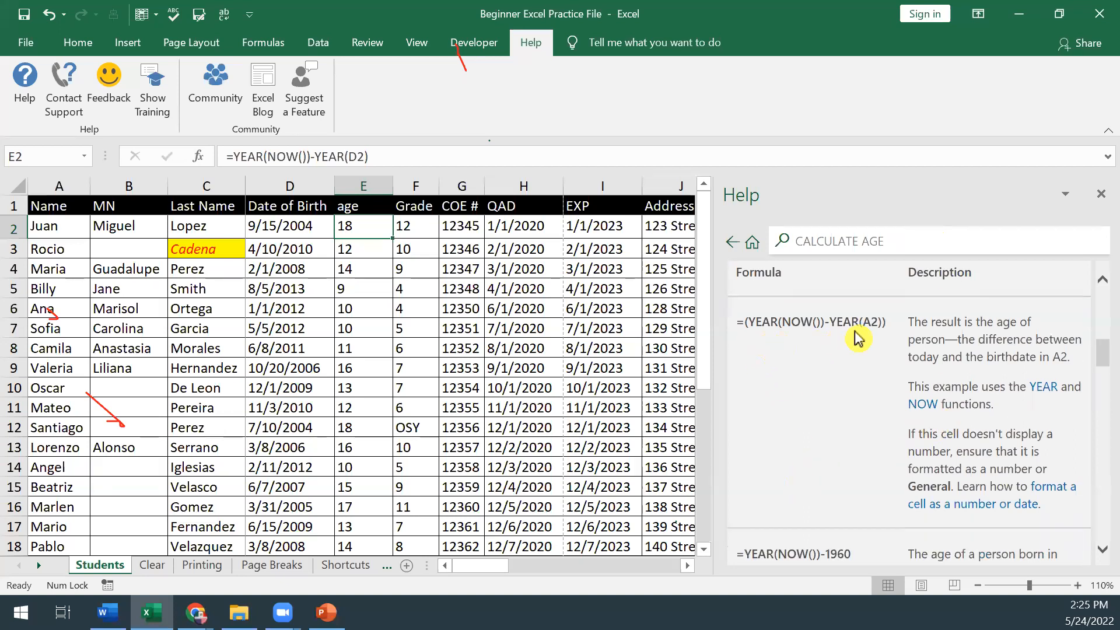
left_click(925, 241)
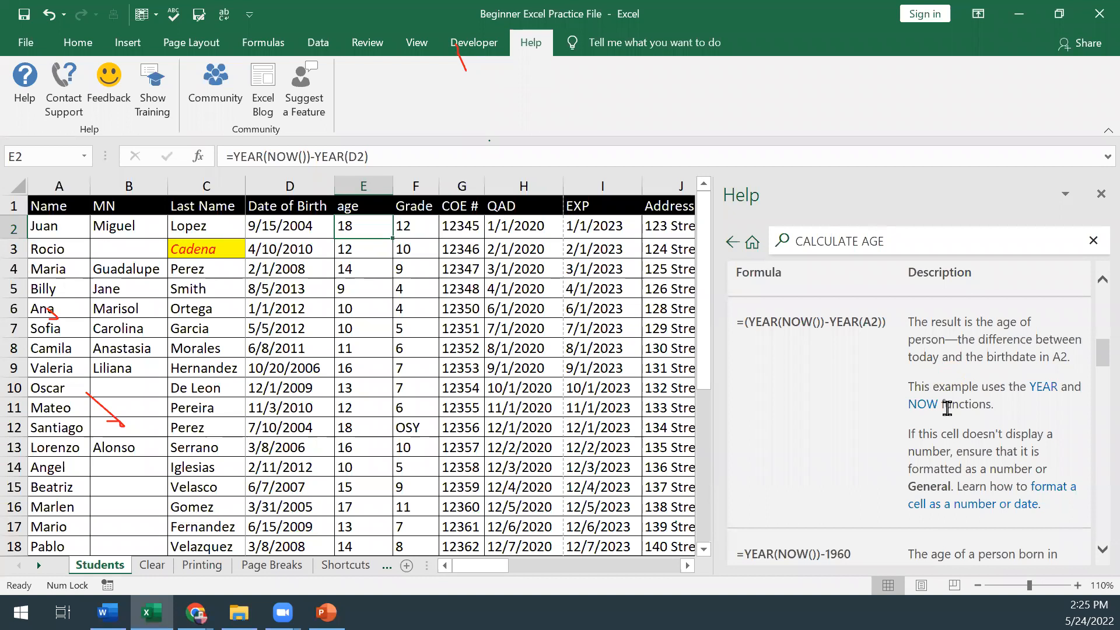
scroll(944, 414, "down", 4)
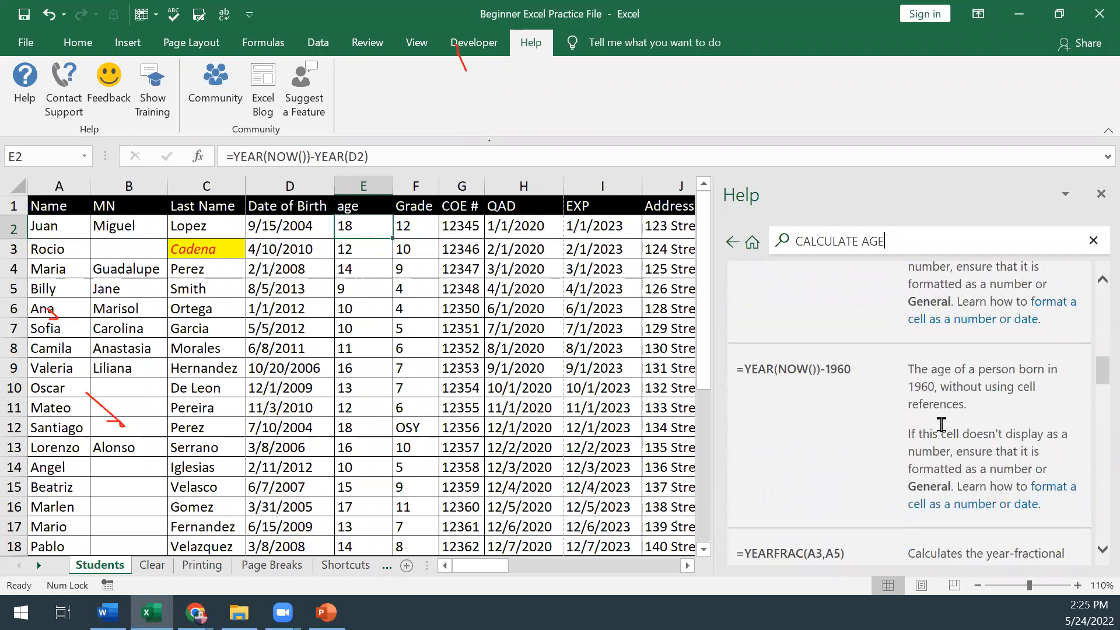
scroll(941, 425, "down", 1)
scroll(940, 426, "up", 4)
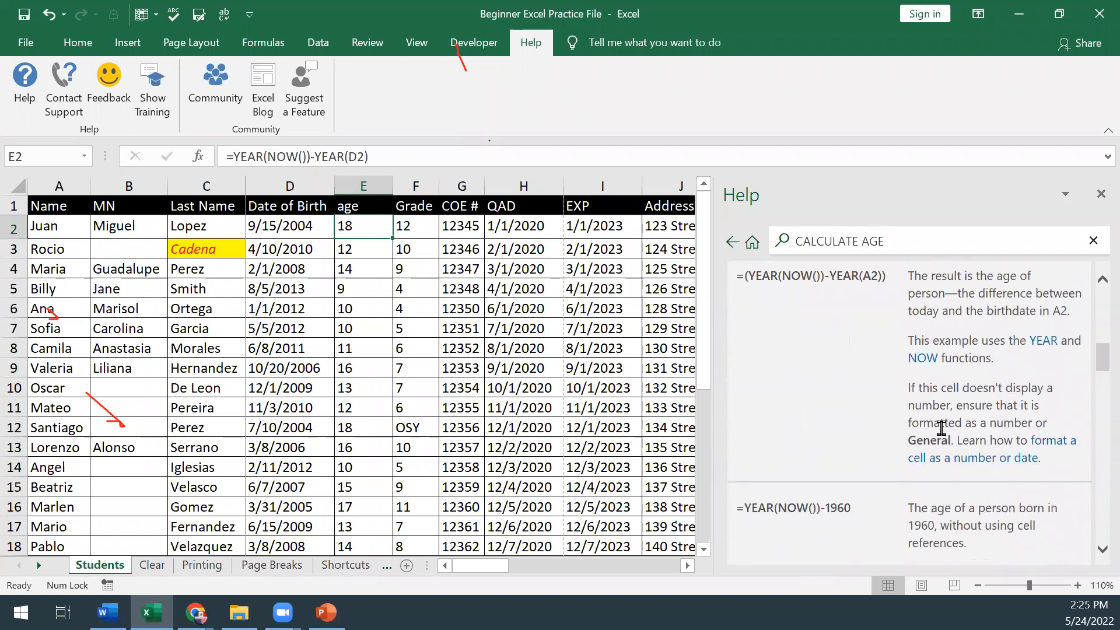
scroll(941, 429, "up", 7)
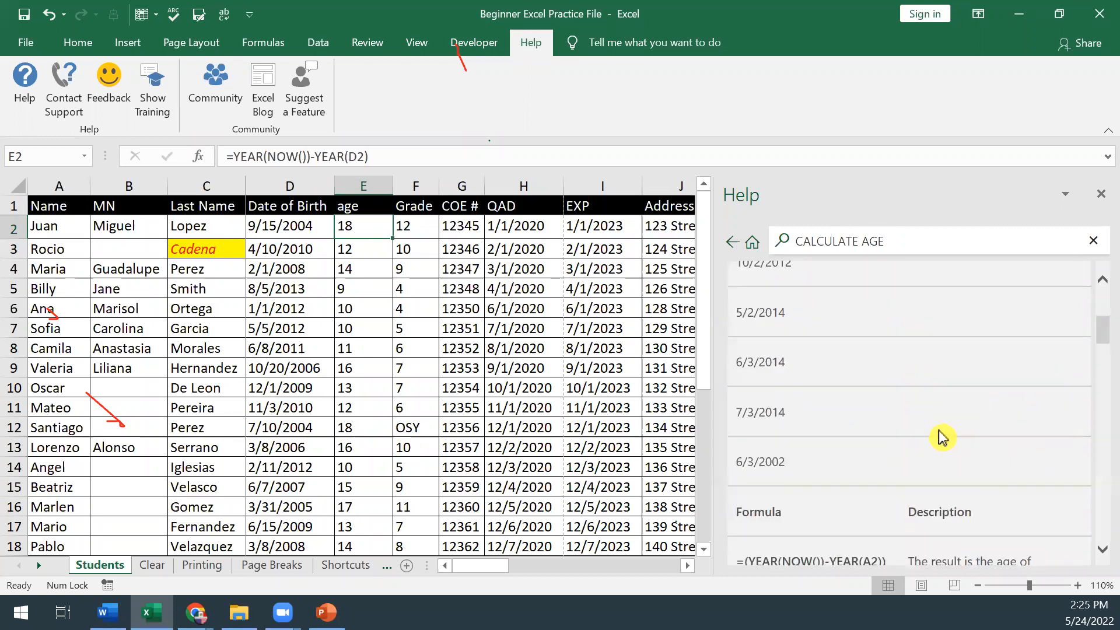
scroll(942, 437, "up", 3)
scroll(942, 437, "up", 1)
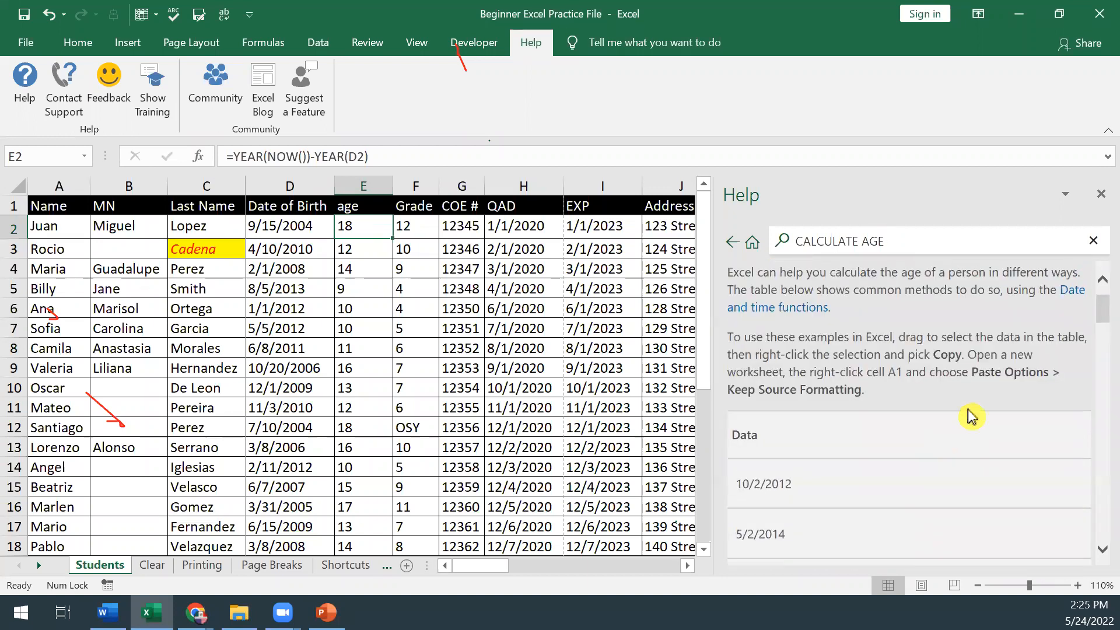
Switch to the PowerPoint slide show and advance from the QAD expiration date formula slide to the Questions slide
key("alt+Tab")
key("alt+Tab")
key("alt+Tab")
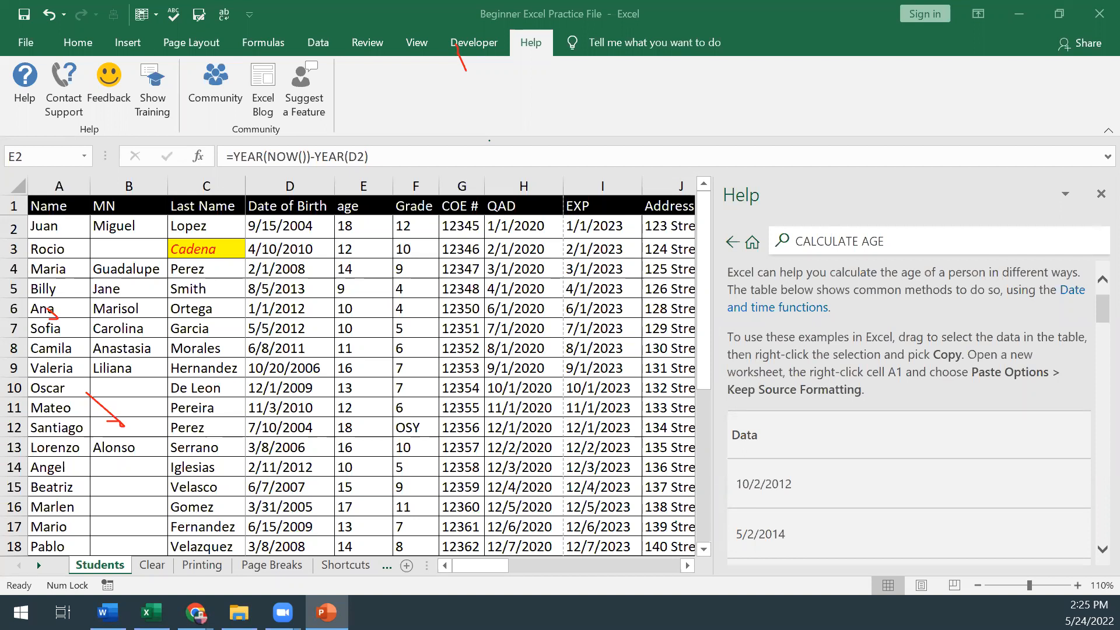
key("alt+Tab")
left_click(765, 330)
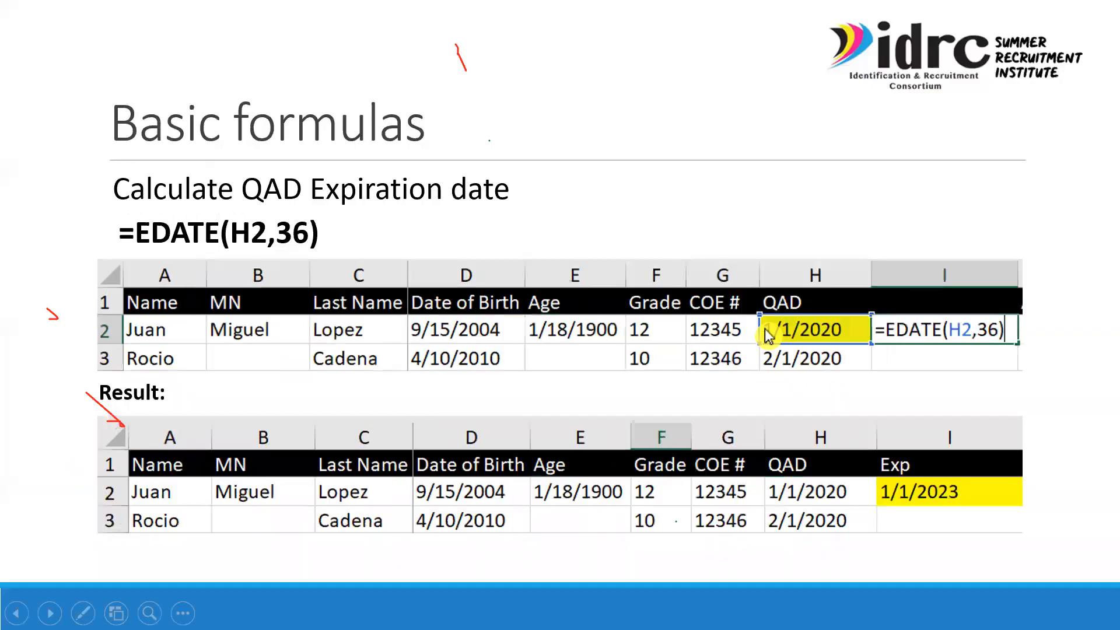
left_click(765, 331)
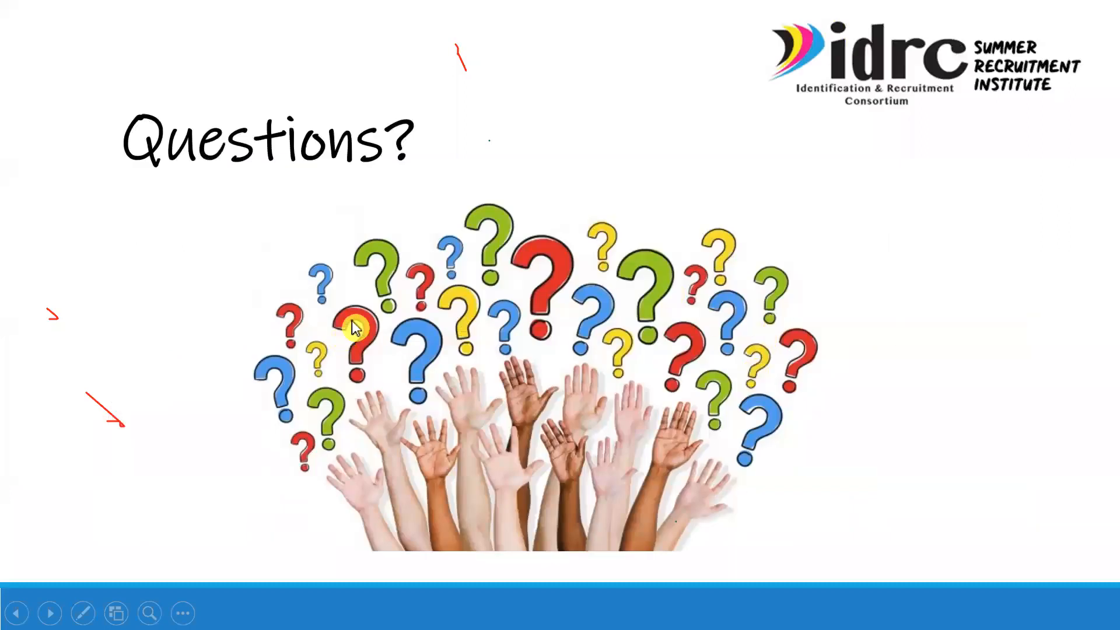